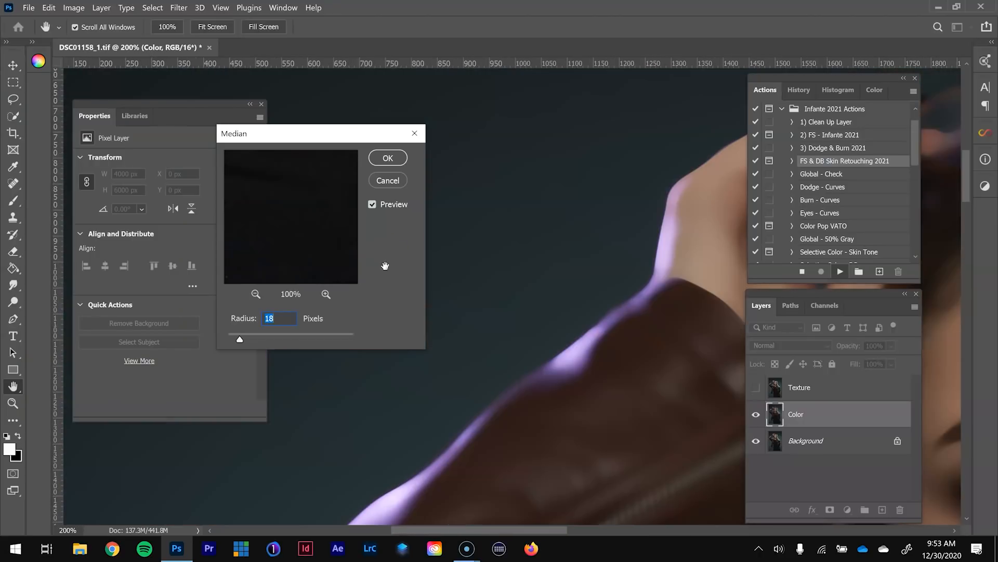
- Bring the subject's forehead into the Median filter preview at 100% magnification
click(255, 293)
click(258, 295)
click(258, 295)
click(258, 295)
drag(288, 239, 280, 282)
drag(294, 190, 285, 251)
click(326, 294)
click(326, 293)
click(326, 293)
click(326, 294)
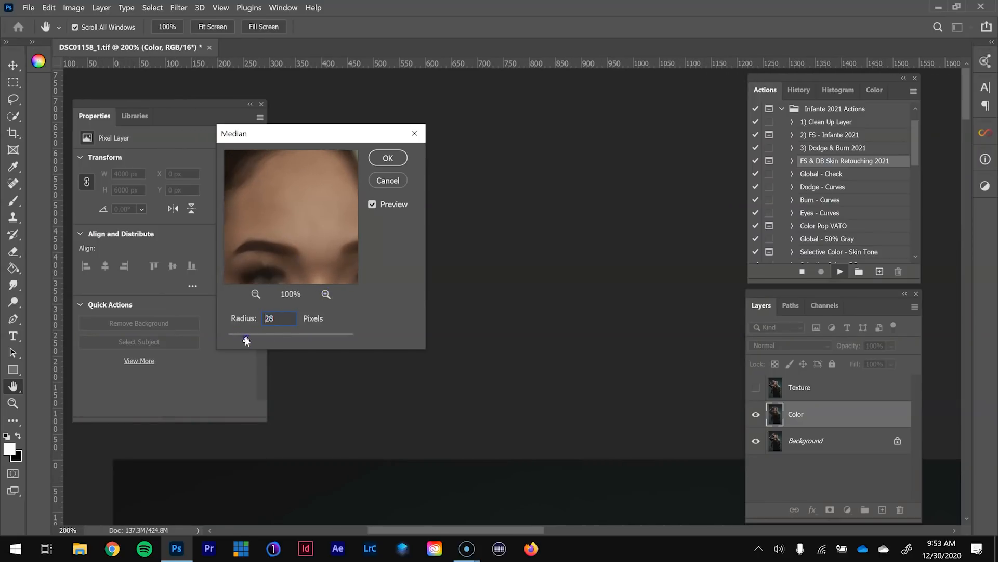
- Try Median radii of 11 and 7 pixels while comparing the forehead skin in the preview
mouse_move(331, 193)
mouse_down()
mouse_move(285, 216)
mouse_move(316, 194)
mouse_up()
drag(260, 222, 314, 203)
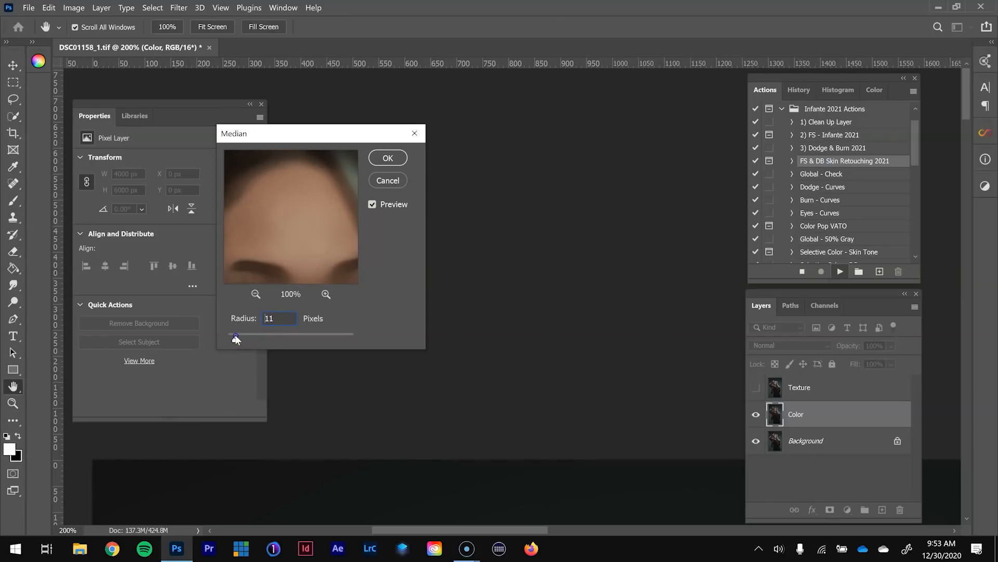
click(232, 339)
drag(302, 215, 295, 239)
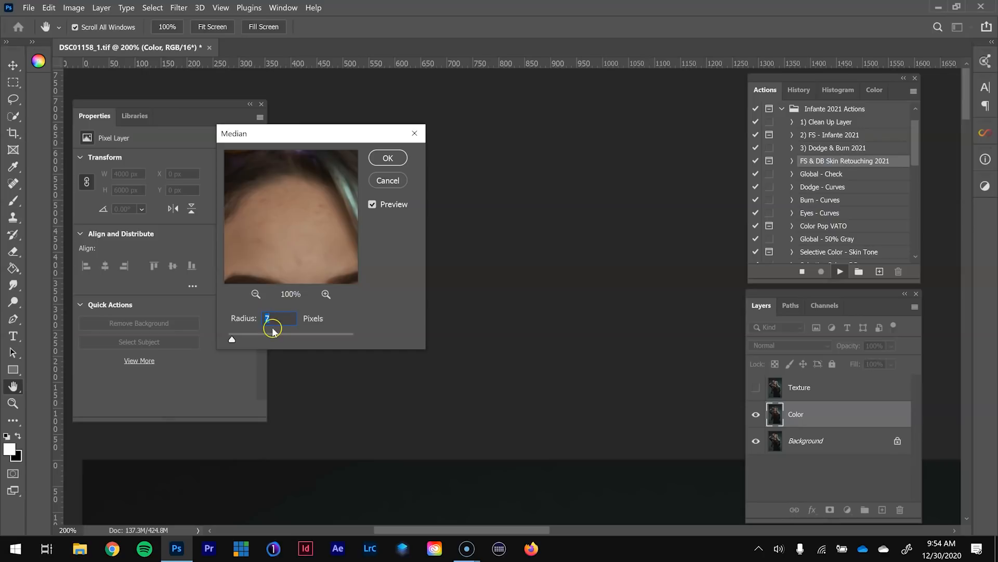
- Apply the Median filter to the Color layer with a radius of 20 pixels
text(18)
mouse_move(300, 243)
mouse_down()
mouse_move(298, 224)
mouse_move(305, 252)
mouse_up()
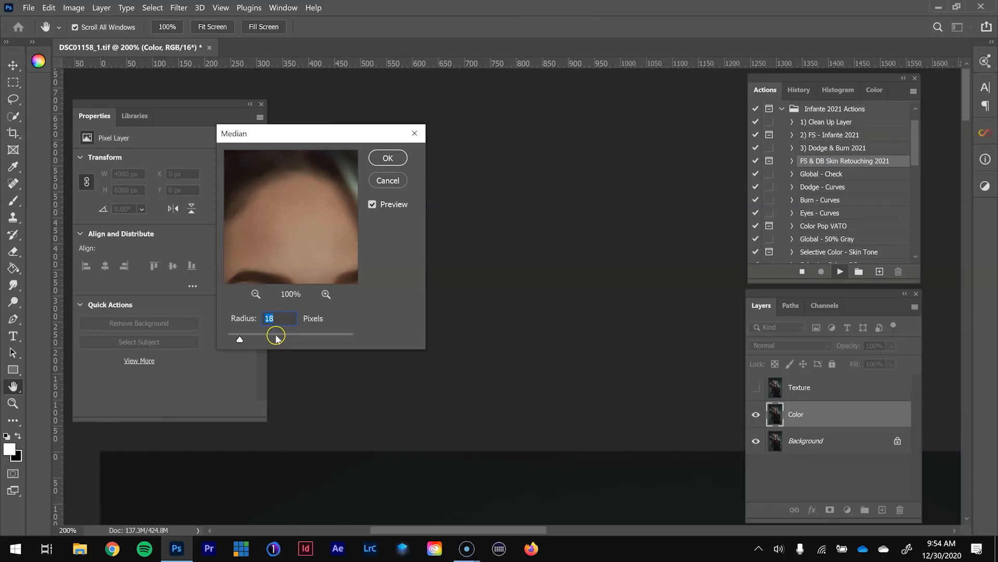
text(20)
click(388, 159)
key(b)
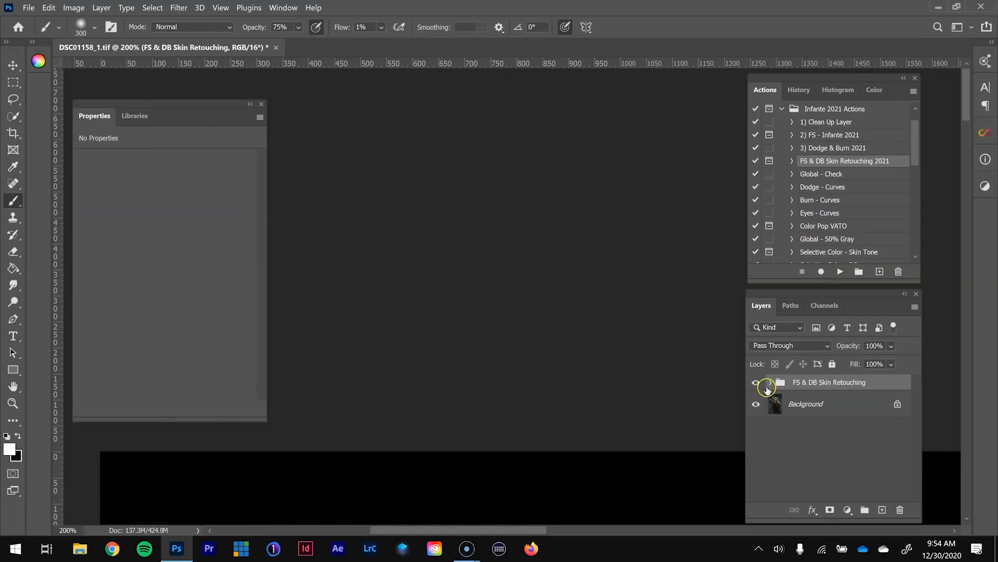
- Expand the FS & DB Skin Retouching group and shorten the Actions panel to give the layer list more room
click(770, 383)
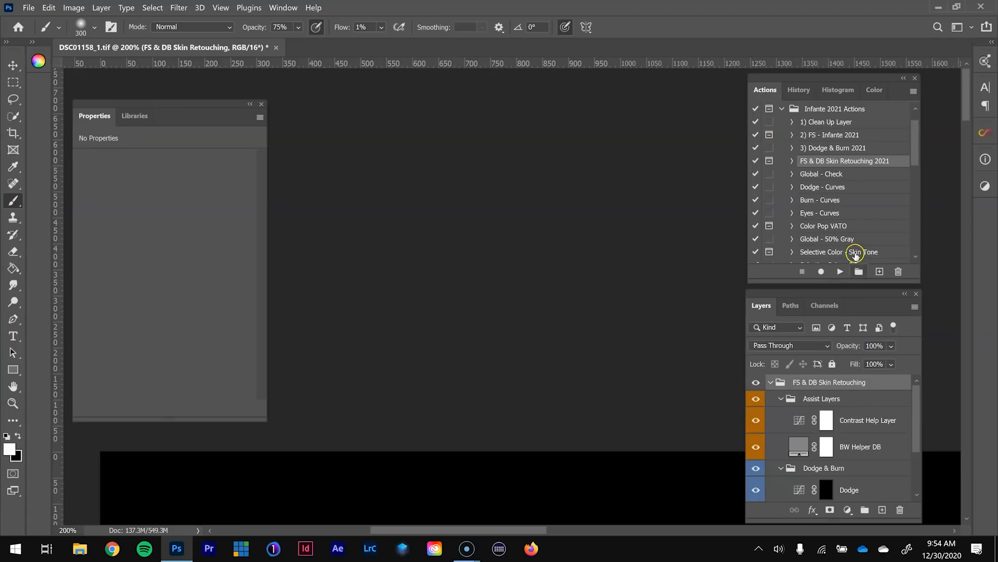
drag(880, 283, 881, 239)
drag(860, 297, 860, 253)
click(852, 455)
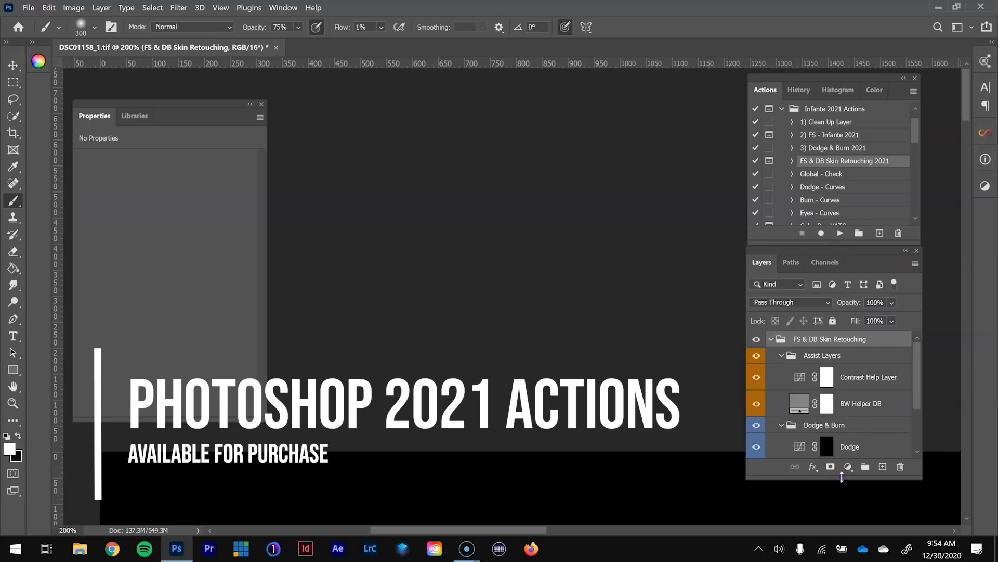
drag(841, 477, 841, 512)
drag(916, 387, 910, 403)
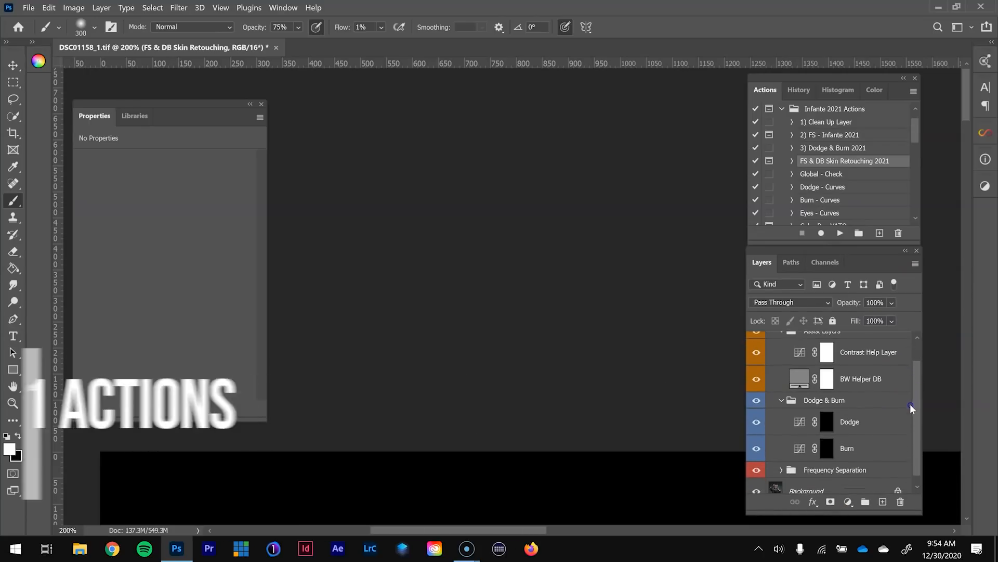
- Expand the Frequency Separation group, review its layers and select Color Backup - Adjust Opacity
click(781, 460)
scroll(836, 395, down, 2)
scroll(840, 403, up, 4)
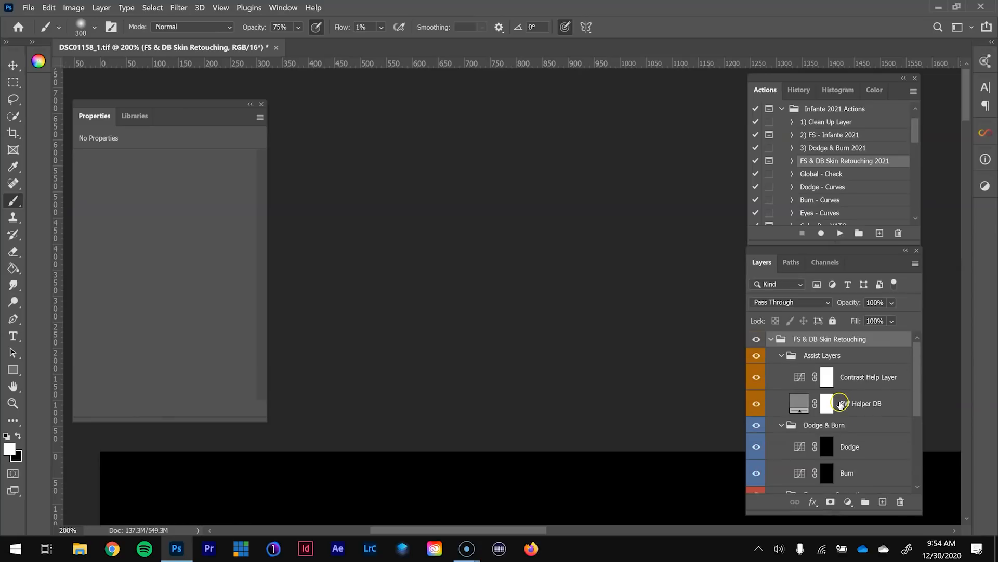
scroll(840, 404, down, 3)
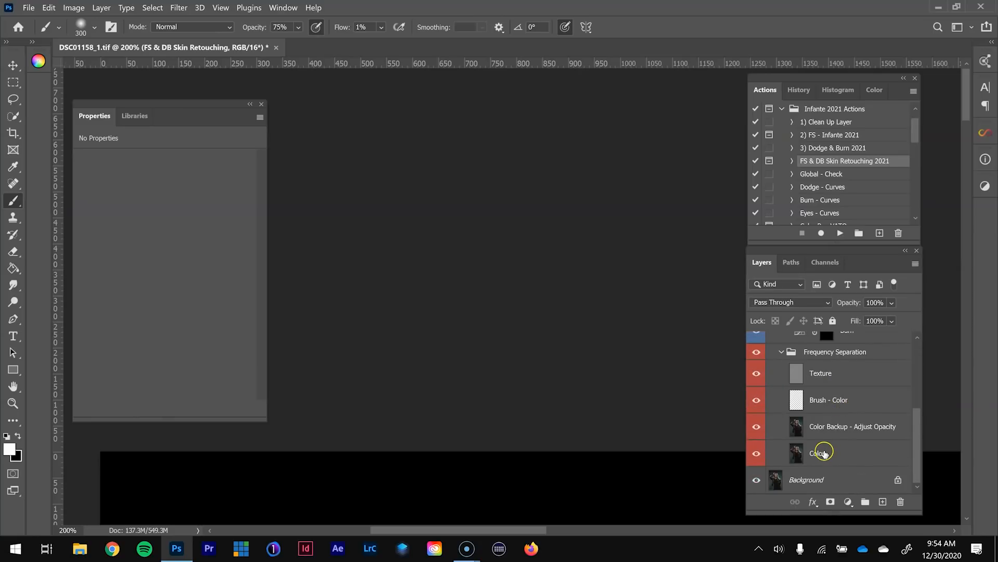
click(823, 452)
click(831, 426)
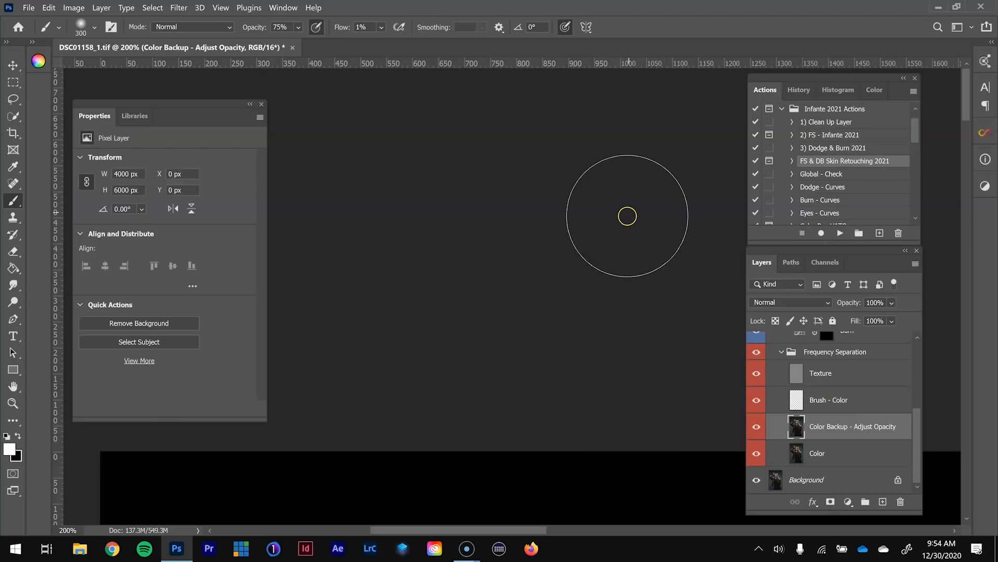
- Set the Contrast Help Layer to Normal blending and move its curve points to input 72, output 42 and input 192, output 189
key(ctrl+0)
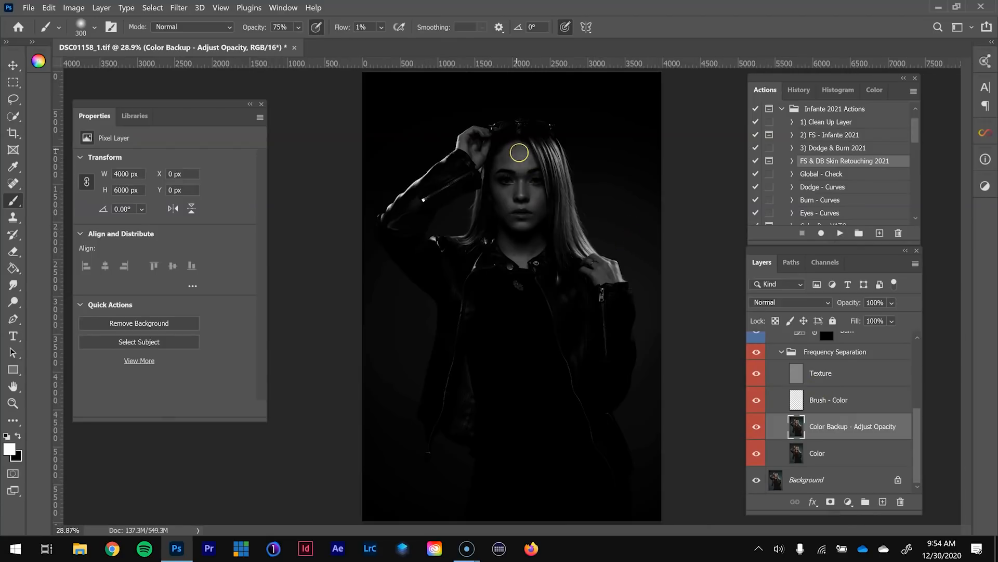
key(z)
drag(519, 154, 522, 150)
click(522, 150)
click(522, 150)
drag(526, 256, 563, 247)
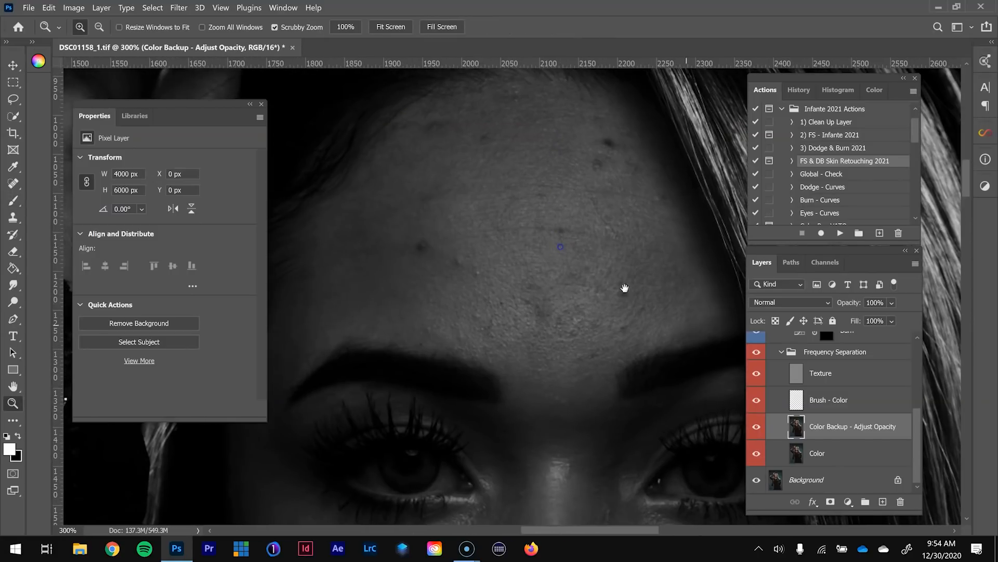
scroll(919, 413, up, 5)
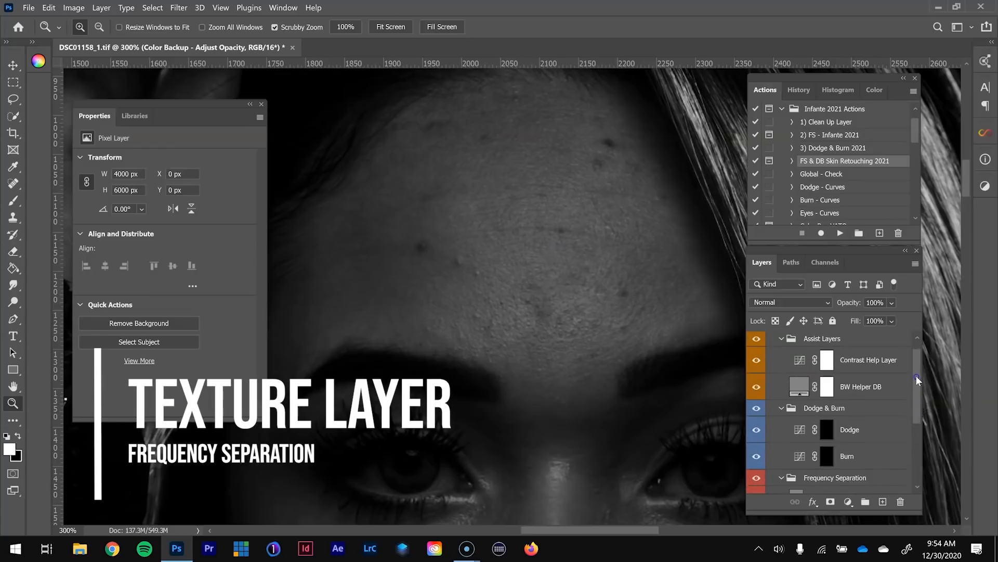
click(889, 381)
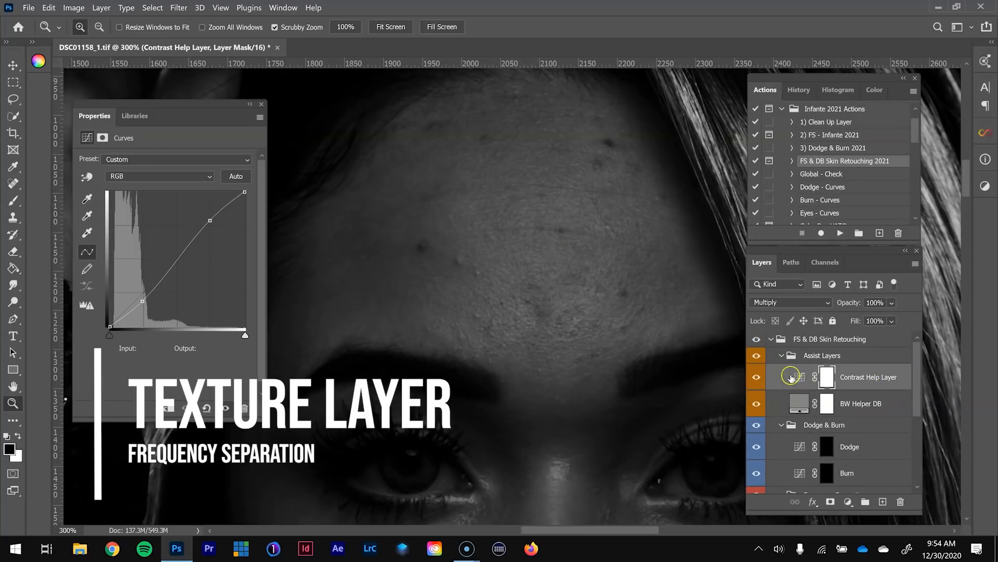
click(809, 302)
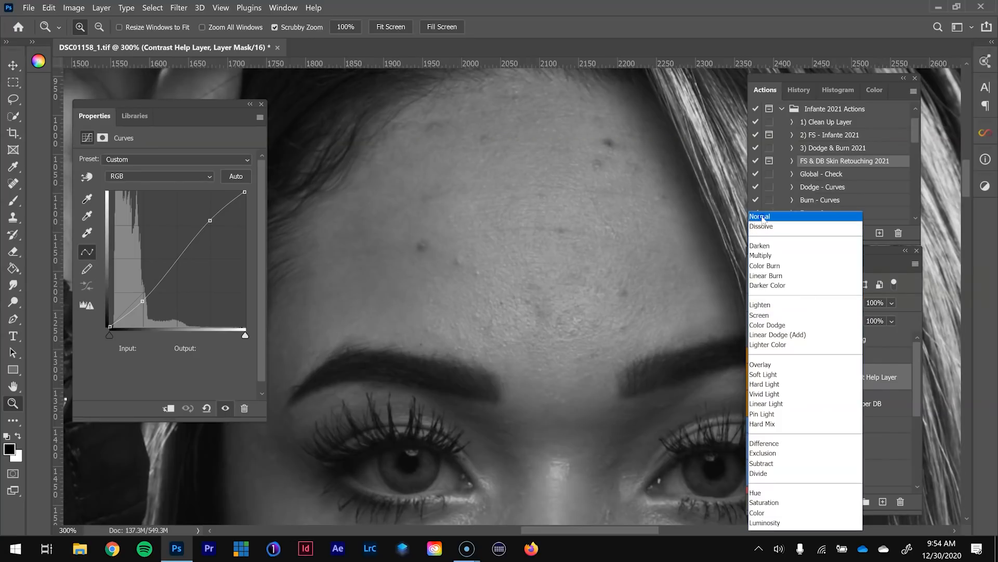
click(762, 217)
drag(143, 302, 147, 305)
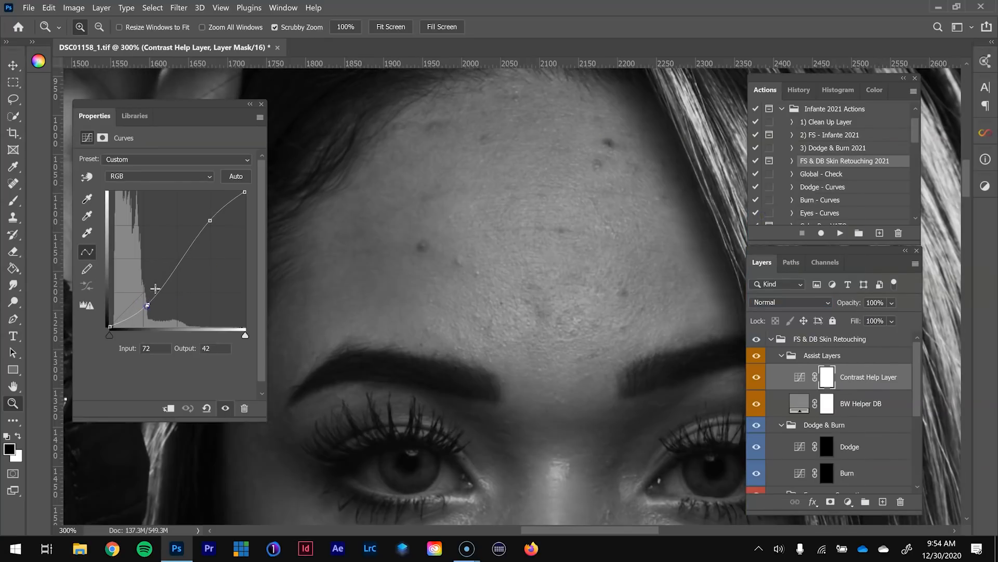
drag(209, 220, 210, 228)
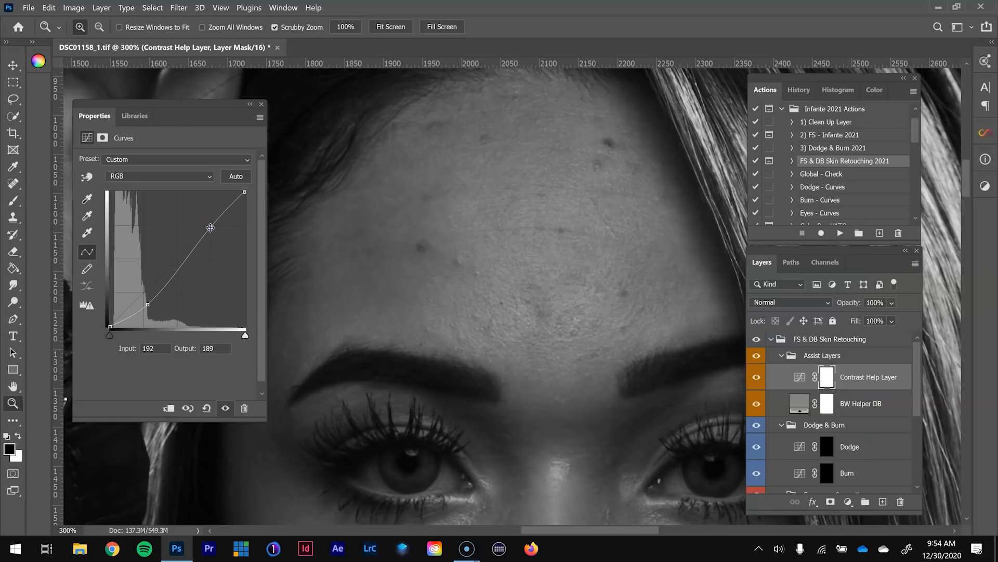
- On the Texture layer, remove the blemishes on the image-left side of the forehead with a 20 px Clone Stamp
drag(914, 373, 907, 447)
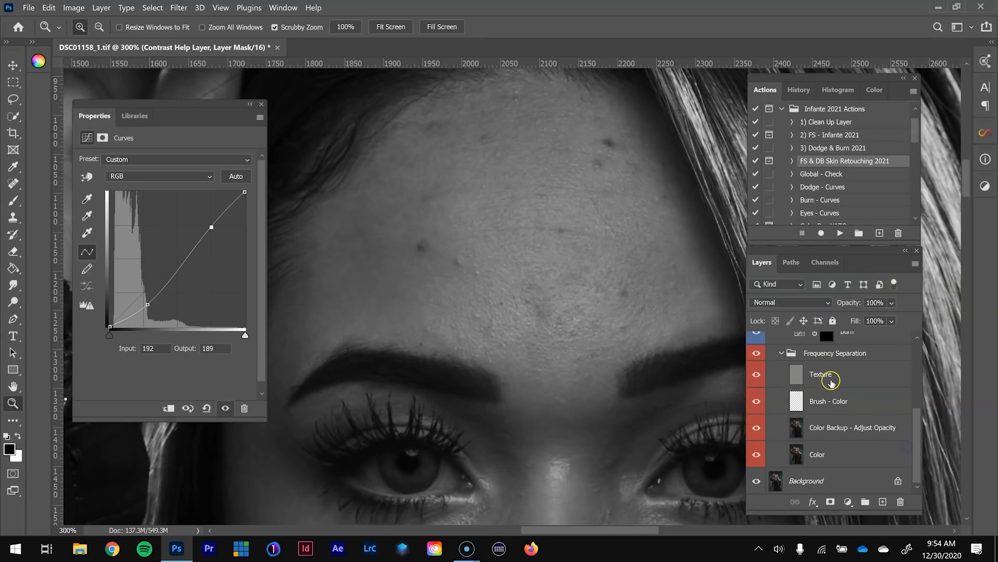
click(851, 373)
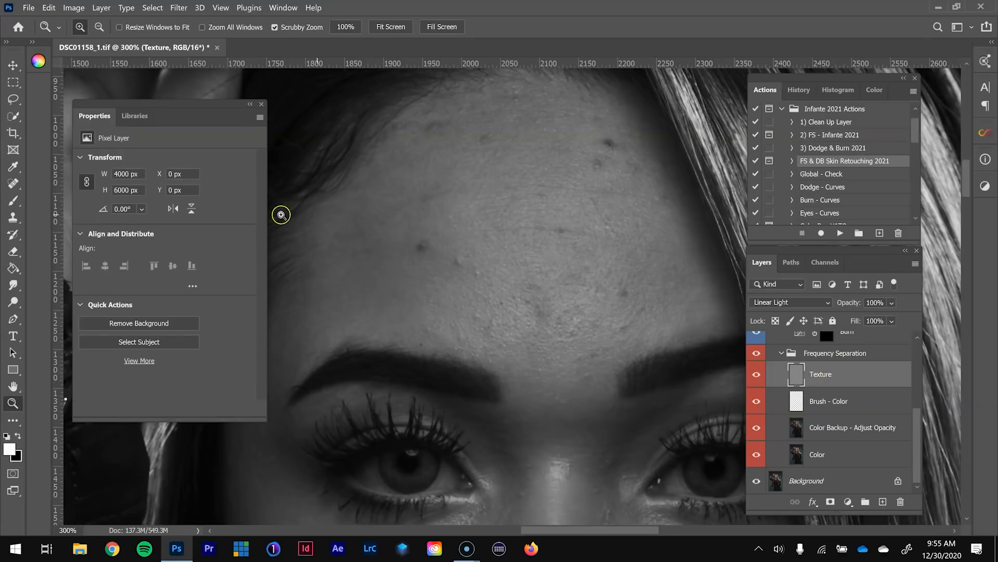
click(13, 217)
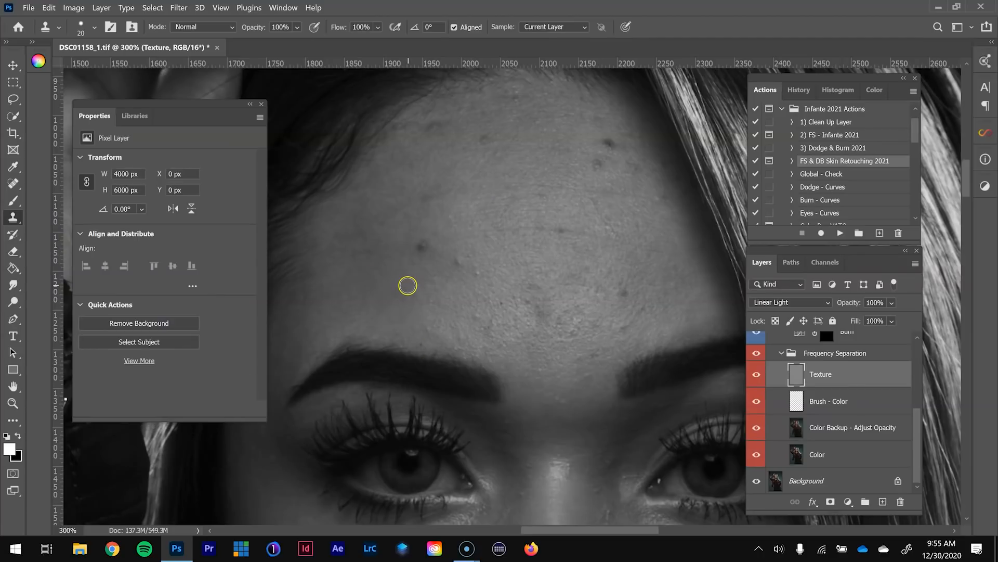
alt+click(401, 273)
click(423, 247)
alt+click(499, 279)
click(477, 272)
alt+click(513, 256)
click(473, 258)
click(500, 266)
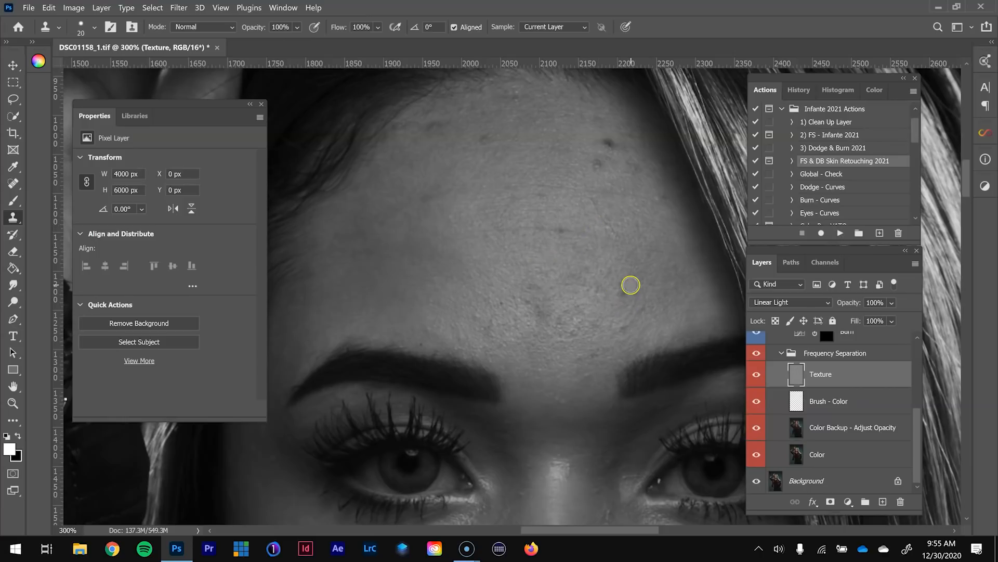
- Clone clean skin texture over the blemishes on the image-right side and upper middle of the forehead
alt+click(623, 266)
click(637, 294)
click(639, 310)
click(611, 351)
alt+click(613, 335)
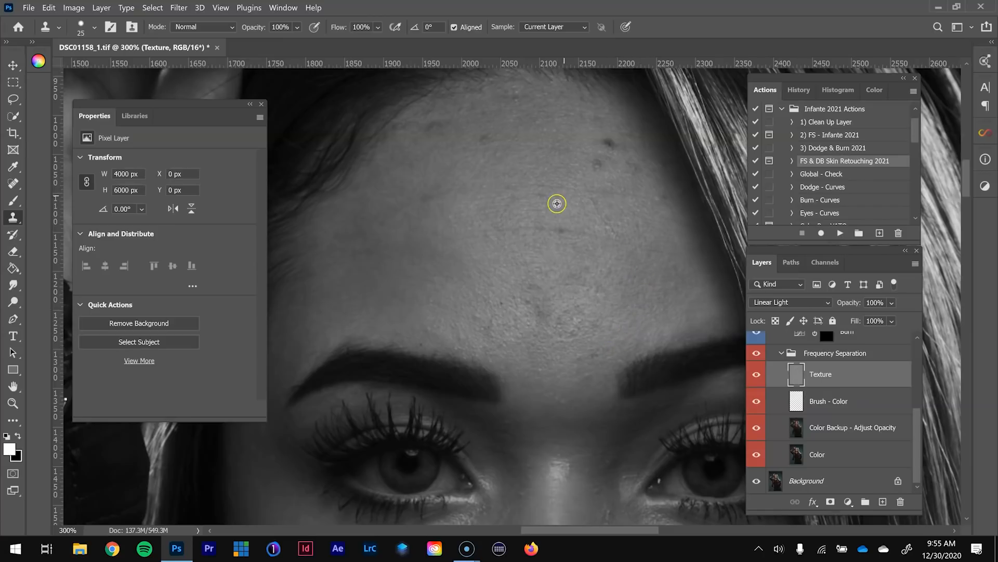
click(522, 205)
click(508, 212)
alt+click(534, 160)
click(486, 144)
- Clone clean texture over the skin marks just above and between the eyebrows
drag(557, 331, 512, 344)
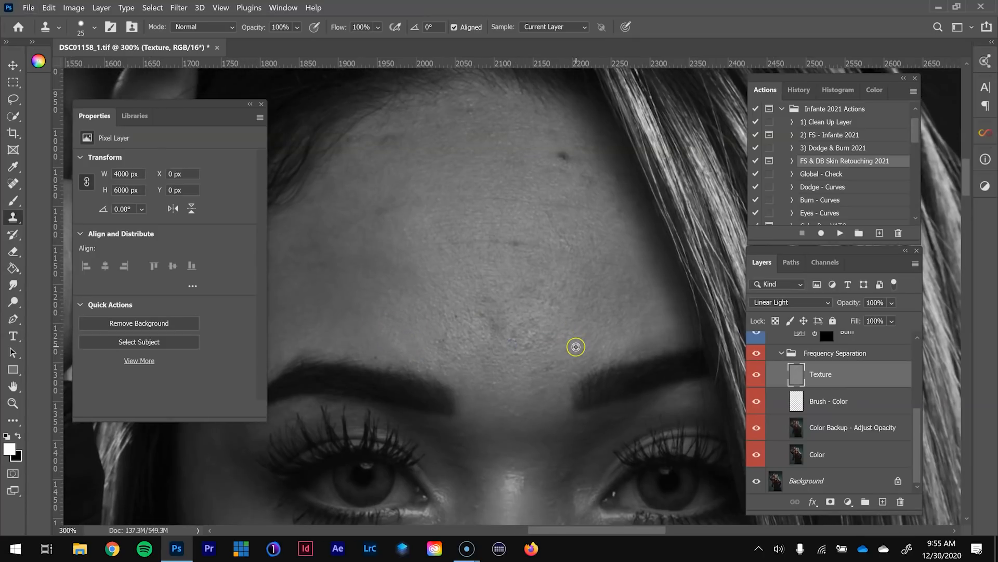
alt+click(494, 362)
drag(533, 374, 547, 373)
alt+click(485, 319)
- Set the Clone Stamp brush hardness to 49%
right_click(534, 305)
drag(600, 233, 639, 235)
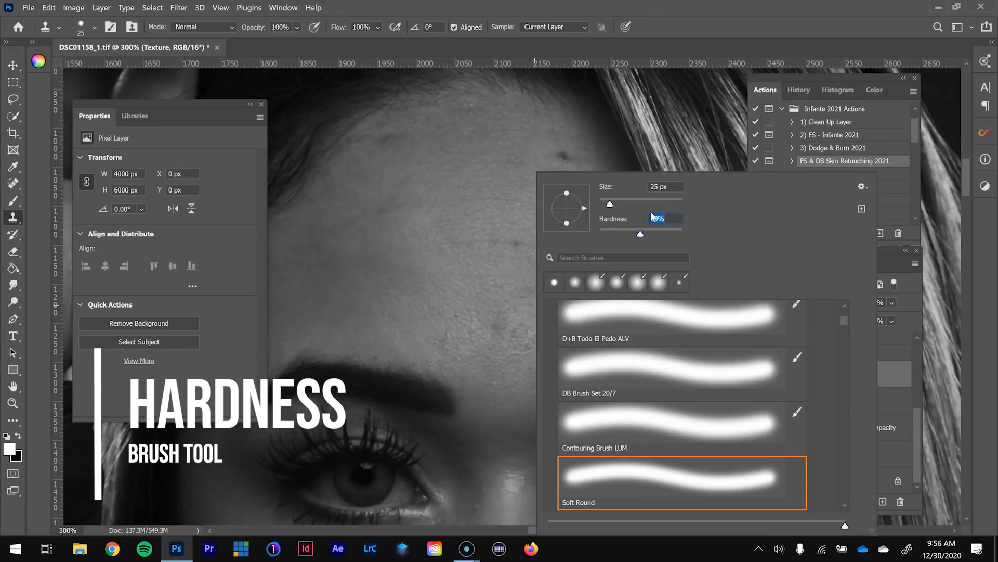
click(654, 217)
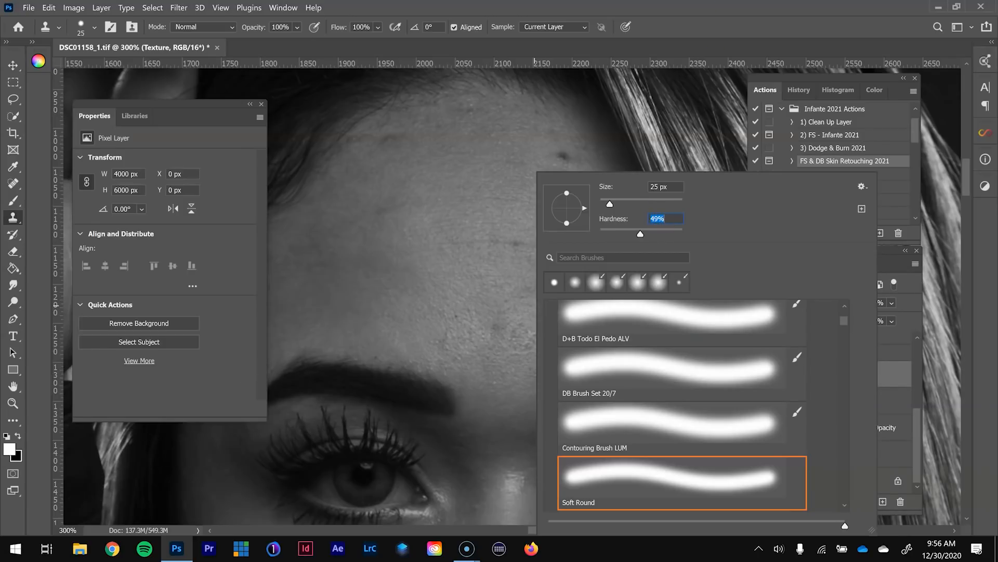
click(729, 13)
- Enlarge the Clone Stamp to 35 px and remove the dark spots on both sides of the upper forehead
key(bracketright)
alt+click(374, 172)
drag(384, 137, 401, 139)
alt+click(527, 148)
drag(560, 153, 568, 155)
alt+click(543, 146)
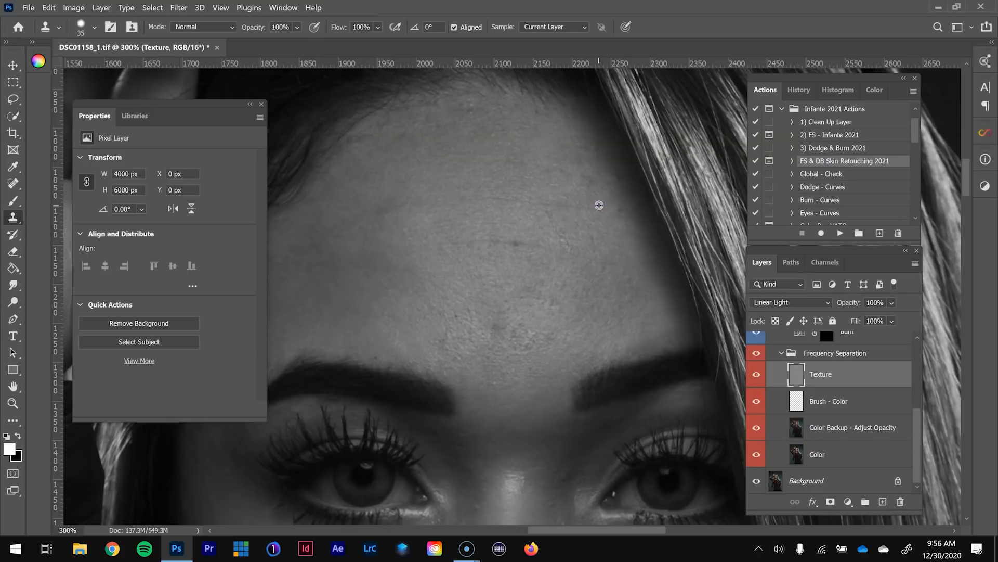
- Clone clean texture over the remaining uneven patches across the middle and lower forehead
alt+click(564, 270)
mouse_move(541, 292)
mouse_down()
mouse_move(553, 295)
mouse_move(525, 286)
mouse_up()
alt+click(581, 289)
alt+click(582, 277)
click(545, 271)
alt+click(610, 274)
click(534, 261)
alt+click(481, 301)
click(500, 325)
alt+click(519, 307)
click(522, 327)
- Return to an earlier Clone Stamp history state and retouch the skin between the eyebrows with a 30 px brush
click(799, 90)
click(803, 185)
key([)
alt+click(453, 375)
click(482, 377)
- Clone out the blemishes on the image-left cheek and around the nose and mouth
drag(382, 250, 448, 301)
drag(453, 468, 491, 156)
alt+click(488, 354)
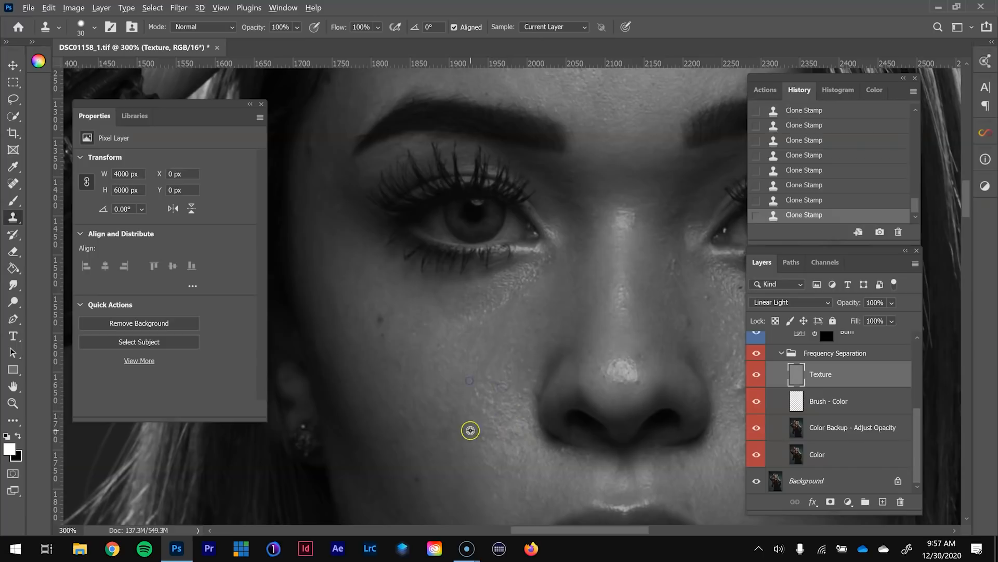
drag(696, 335, 554, 412)
drag(533, 346, 532, 339)
drag(627, 446, 508, 341)
drag(442, 450, 503, 371)
drag(412, 376, 620, 359)
click(543, 375)
mouse_move(485, 392)
mouse_down()
mouse_move(437, 298)
mouse_move(405, 267)
mouse_up()
- Hide and reshow the Assist Layers group to check the retouched skin in color
scroll(761, 364, up, 10)
click(758, 358)
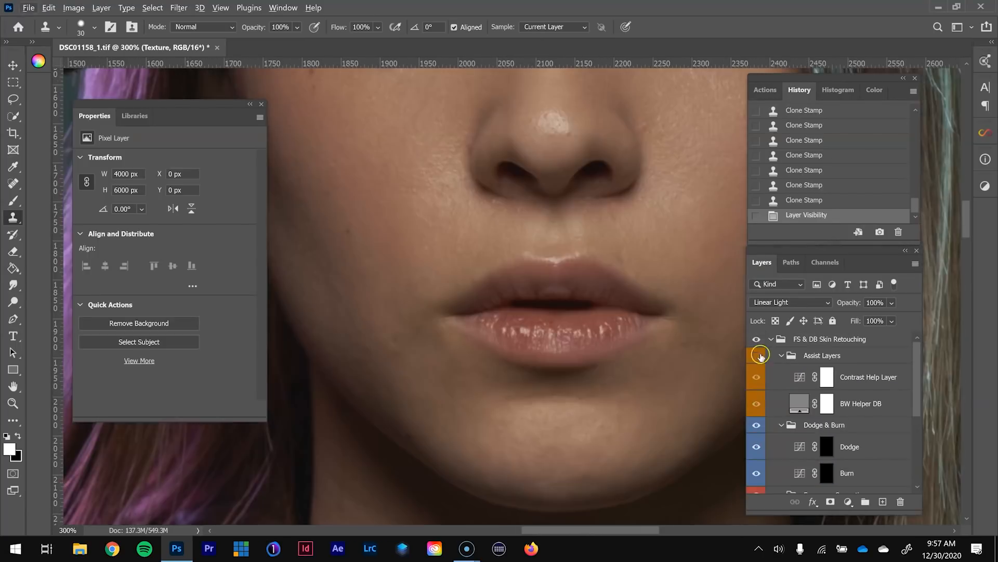
click(759, 358)
- Clone clean texture over the blemishes on the chin and beside the mouth, enlarging the brush as needed
click(599, 410)
click(618, 449)
click(528, 419)
key(])
click(495, 432)
click(501, 441)
click(437, 385)
- Clone out the blemishes on the image-right cheek, undoing one unwanted stroke
mouse_move(638, 268)
mouse_down()
mouse_move(478, 326)
mouse_move(470, 347)
mouse_up()
click(563, 416)
drag(561, 165, 563, 276)
key(ctrl+z)
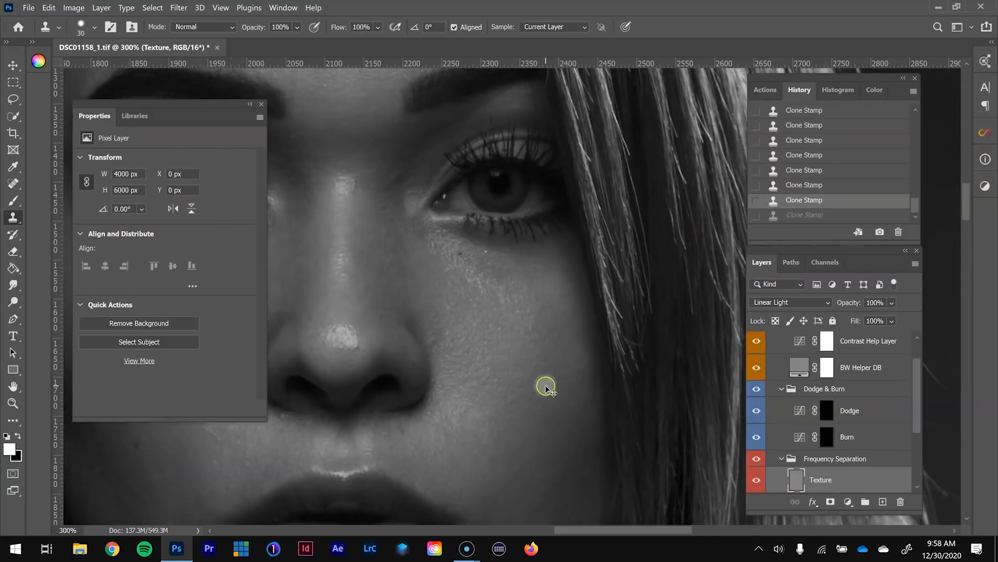
drag(442, 442, 556, 171)
drag(442, 448, 561, 174)
drag(645, 382, 447, 366)
click(545, 390)
- View the portrait at 66.7%, then collapse and hide the Assist Layers group
key(ctrl+minus)
key(ctrl+minus)
key(ctrl+minus)
key(ctrl+minus)
key(ctrl+minus)
drag(602, 171, 617, 236)
key(z)
click(519, 282)
click(519, 282)
scroll(785, 364, up, 3)
click(781, 356)
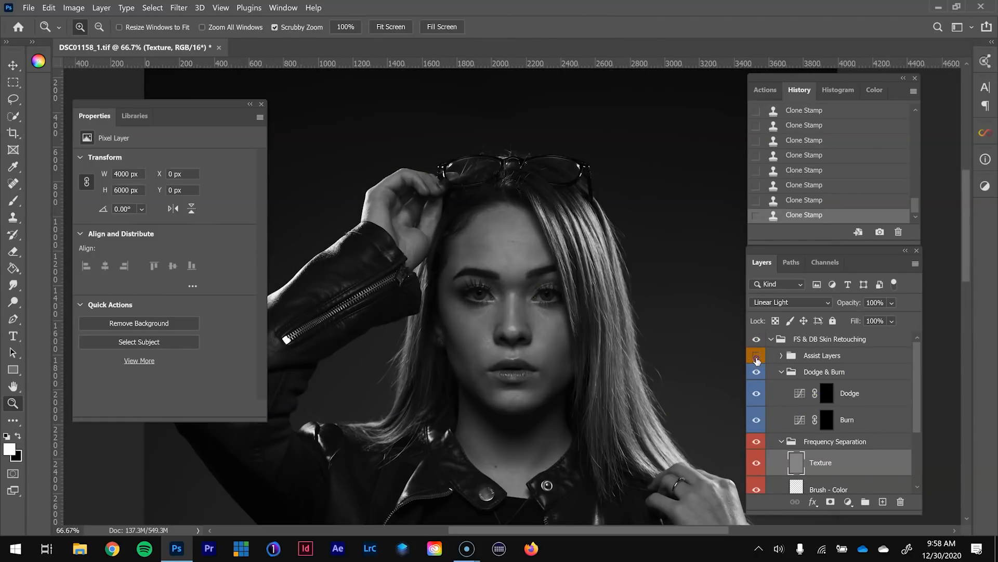
click(757, 357)
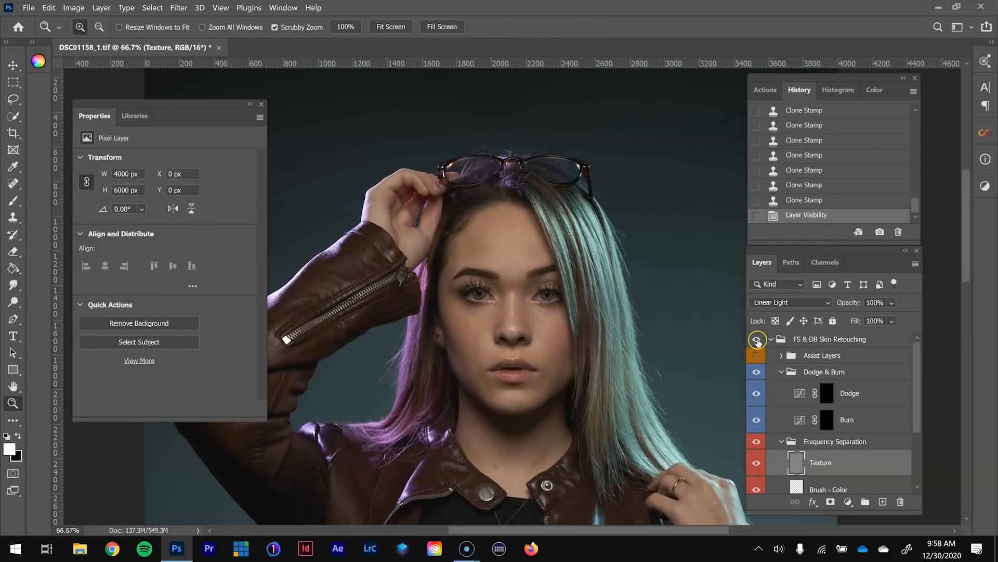
- Toggle the Frequency Separation group's visibility off and on to compare the skin before and after retouching
click(810, 441)
scroll(804, 442, down, 2)
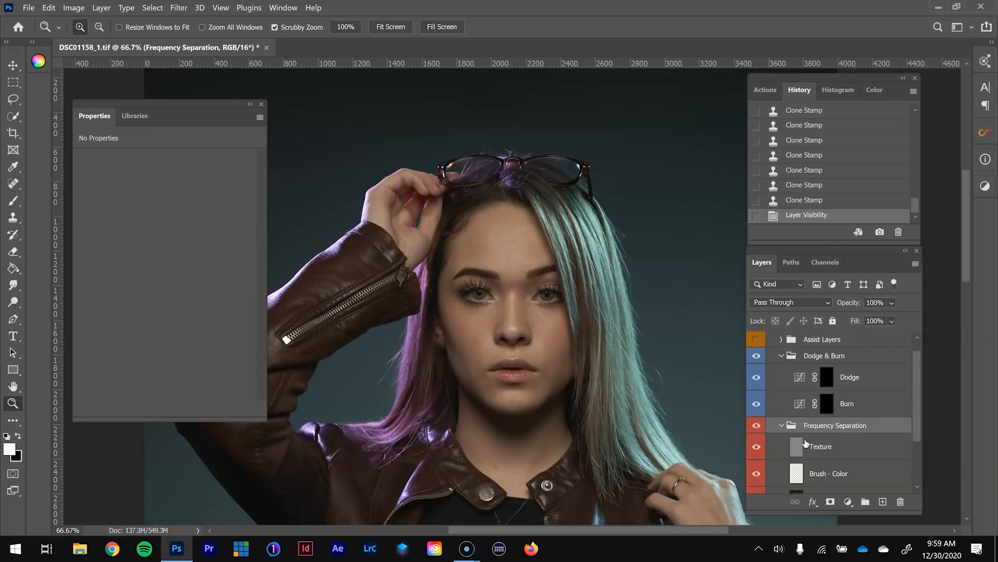
scroll(772, 422, down, 1)
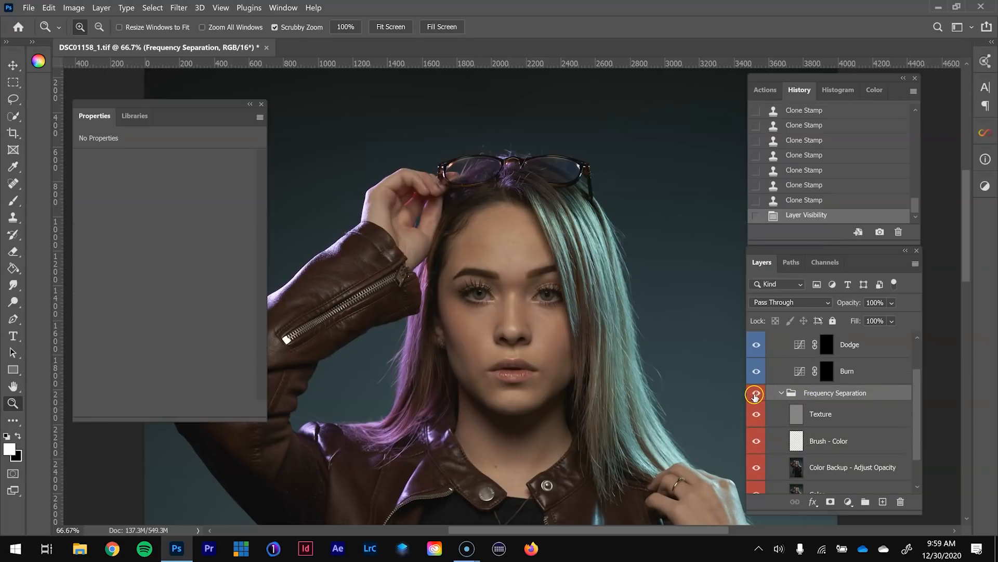
click(757, 394)
click(757, 394)
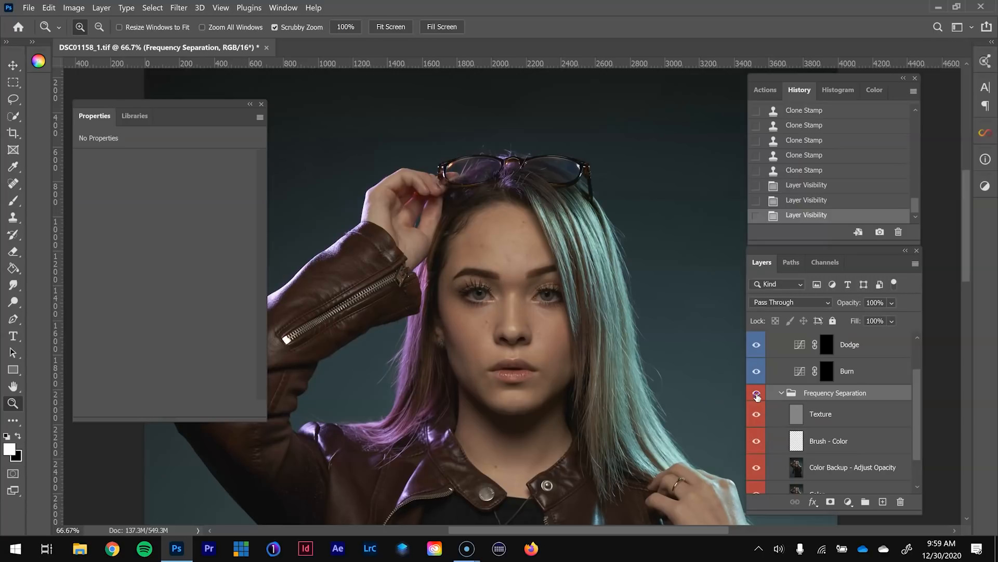
- Compare the portrait with the Frequency Separation group hidden and shown, including a close view of the forehead and eyes at 200%
click(756, 394)
click(756, 394)
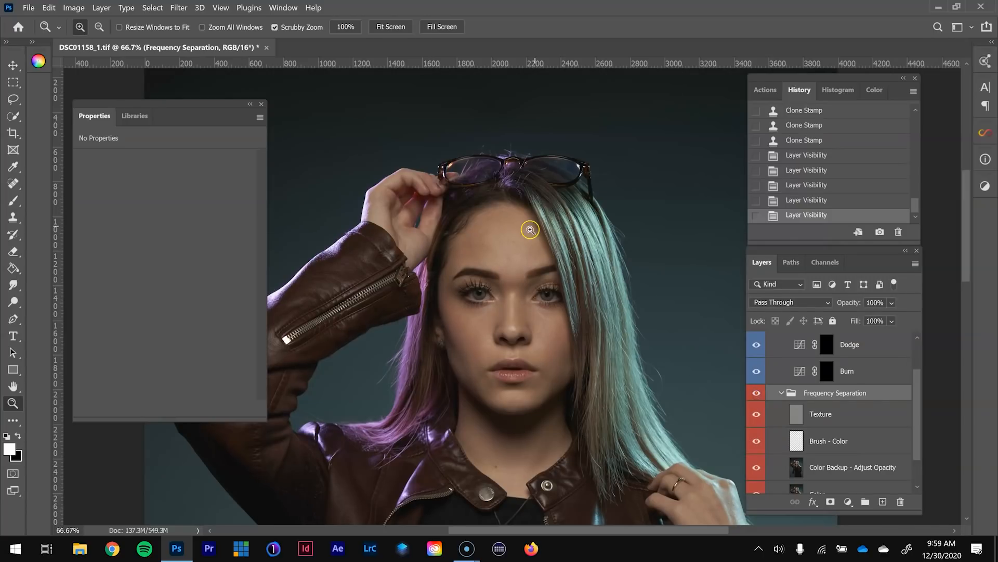
click(509, 242)
click(509, 242)
drag(522, 384, 516, 316)
click(756, 394)
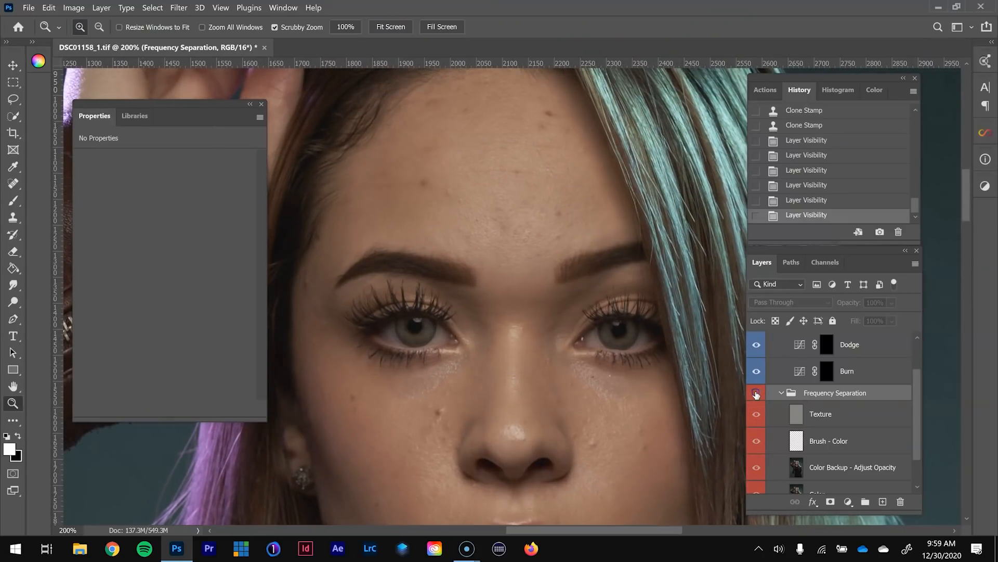
click(757, 394)
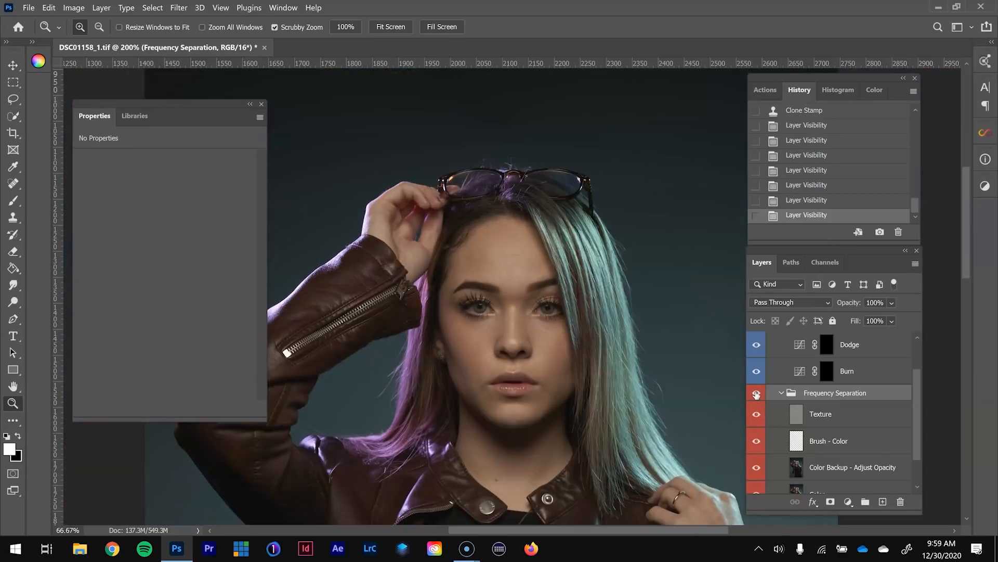
- Inspect the hair edges on both sides of the head at 200% for stray strands against the background
alt+click(717, 360)
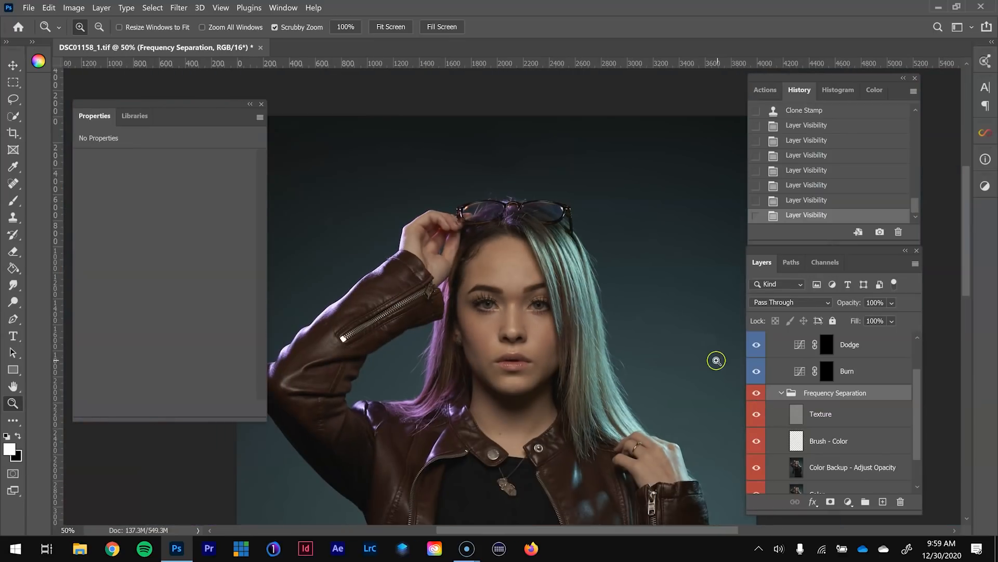
click(642, 379)
click(643, 379)
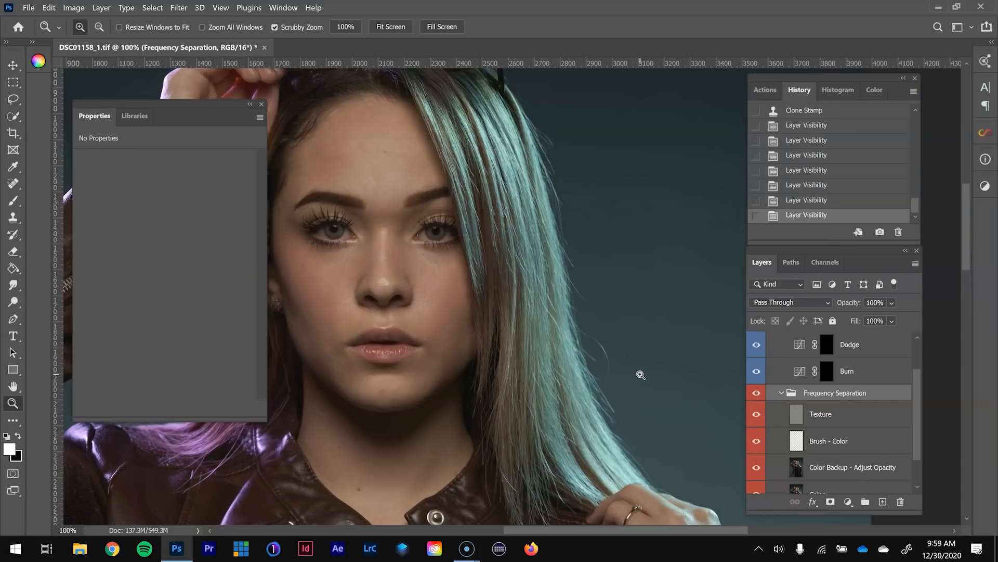
click(640, 374)
drag(628, 369, 592, 426)
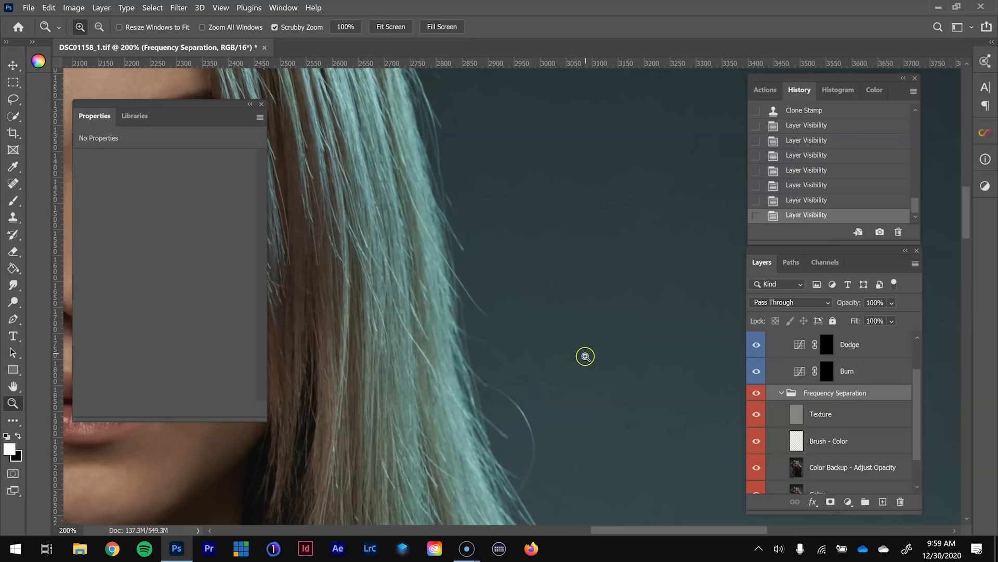
drag(522, 273, 682, 507)
drag(551, 336, 718, 444)
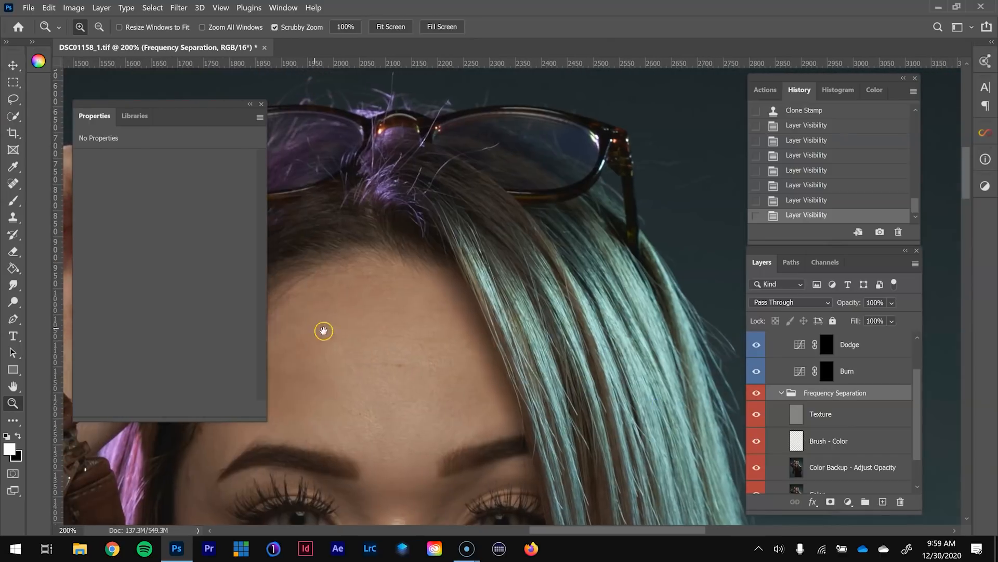
drag(323, 329, 708, 380)
drag(602, 234, 440, 333)
drag(438, 381, 397, 356)
drag(743, 403, 441, 405)
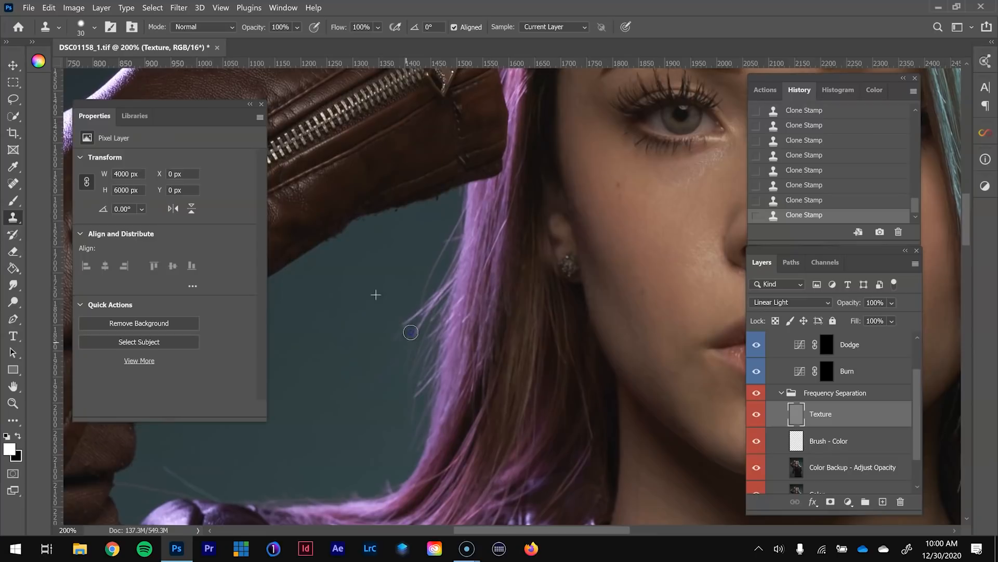
- Enlarge the Clone Stamp brush to 50 and clone background texture over the stray strands beside the purple hair on the Texture layer
key(bracketright)
key(bracketright)
mouse_move(396, 307)
mouse_down()
mouse_move(423, 305)
mouse_move(450, 217)
mouse_up()
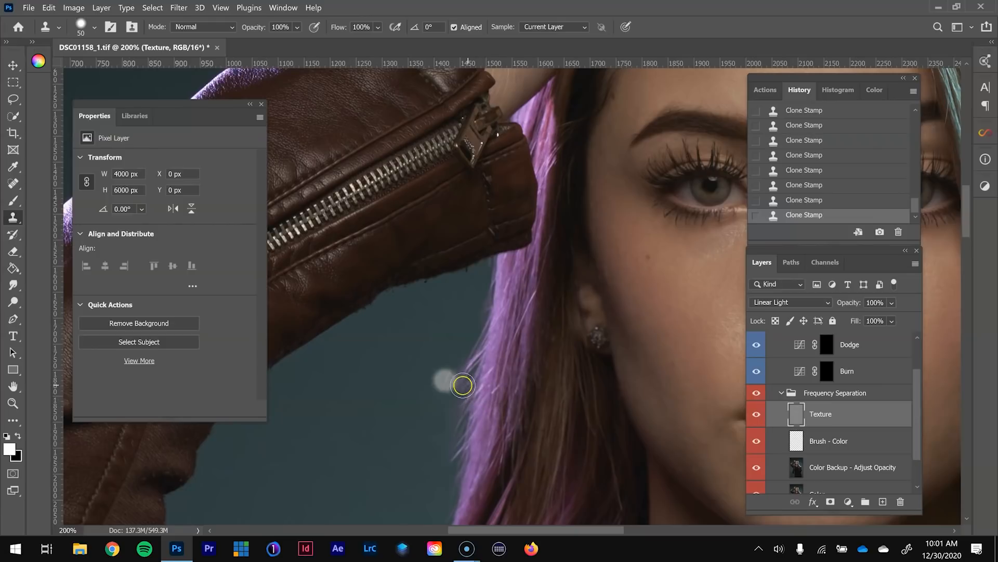
- Blend the leftover strand color beside the purple hair on the Color Backup - Adjust Opacity layer with the Mixer Brush, at sizes up to 100
click(839, 468)
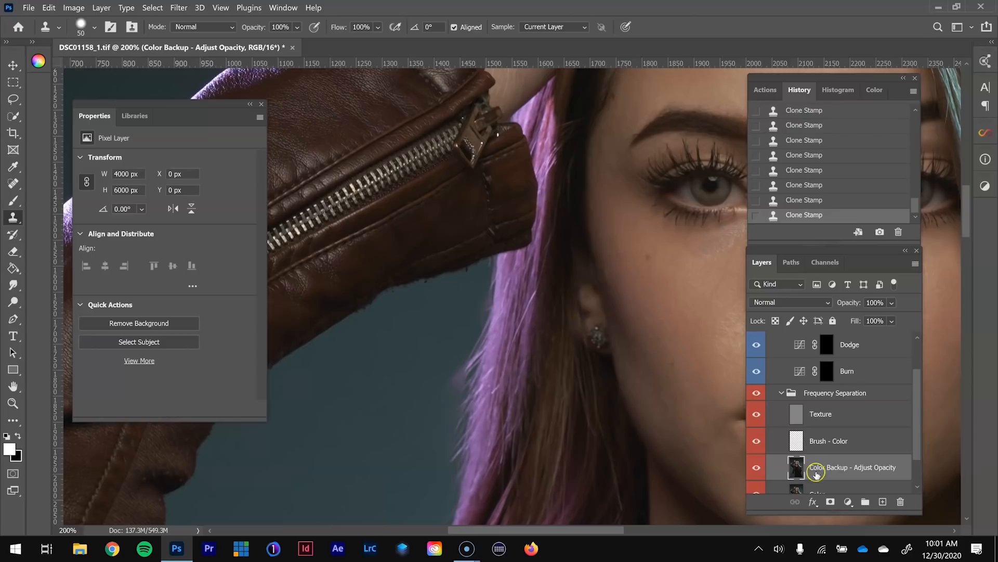
key(b)
key(shift+b)
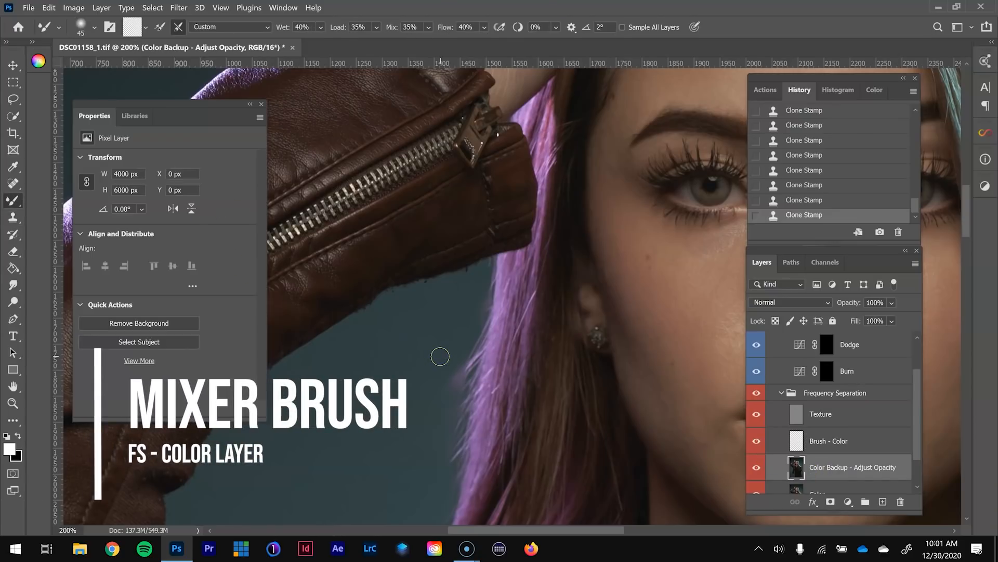
drag(443, 381, 431, 370)
key(])
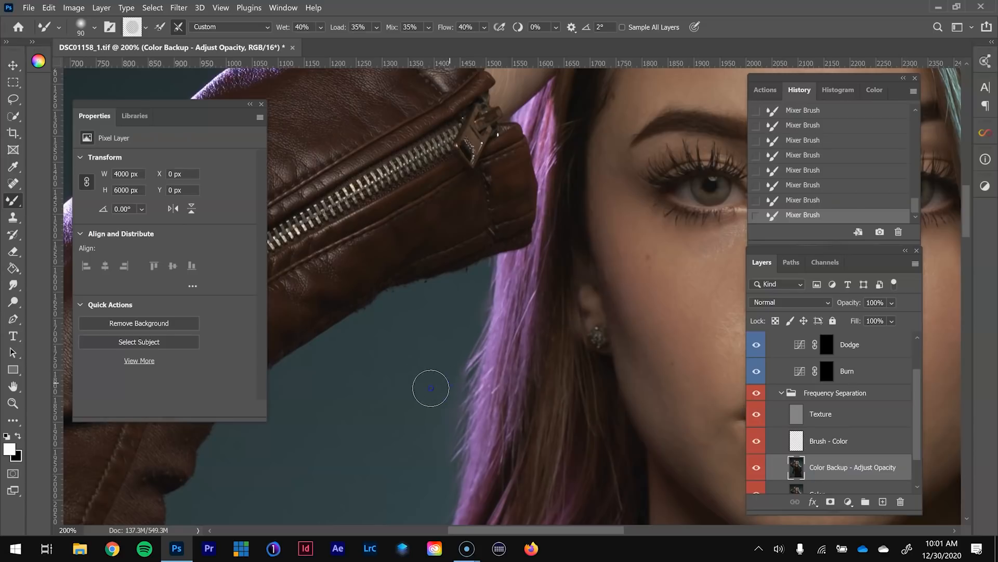
key(])
drag(443, 372, 438, 371)
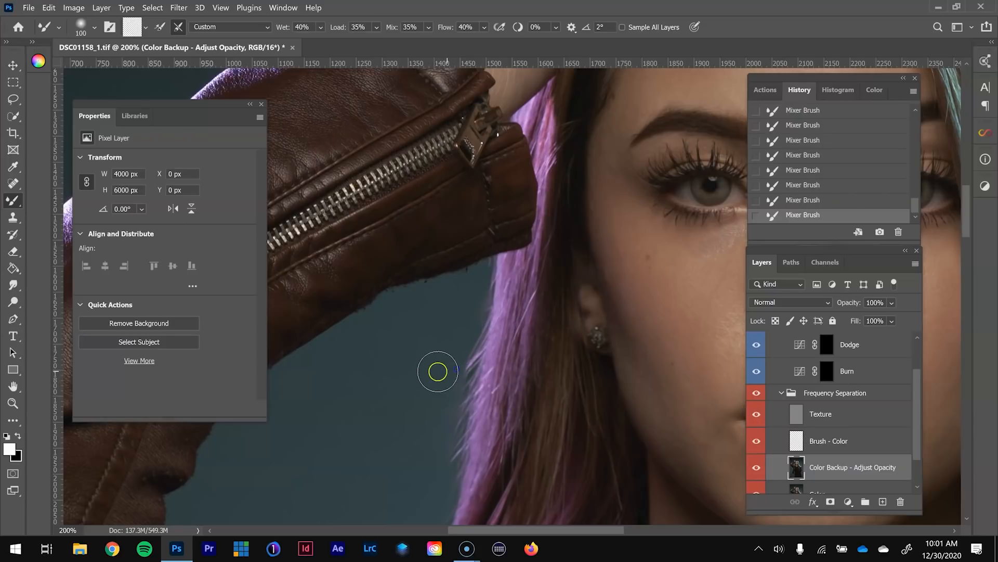
mouse_move(432, 418)
mouse_down()
mouse_move(436, 439)
mouse_move(445, 394)
mouse_up()
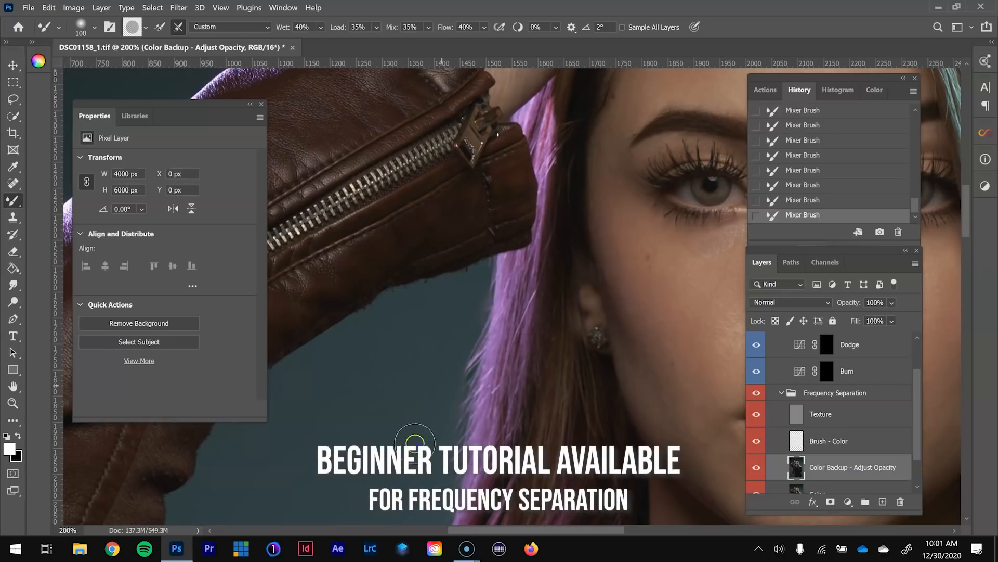
mouse_move(440, 345)
mouse_down()
mouse_move(460, 309)
mouse_move(487, 292)
mouse_up()
key([)
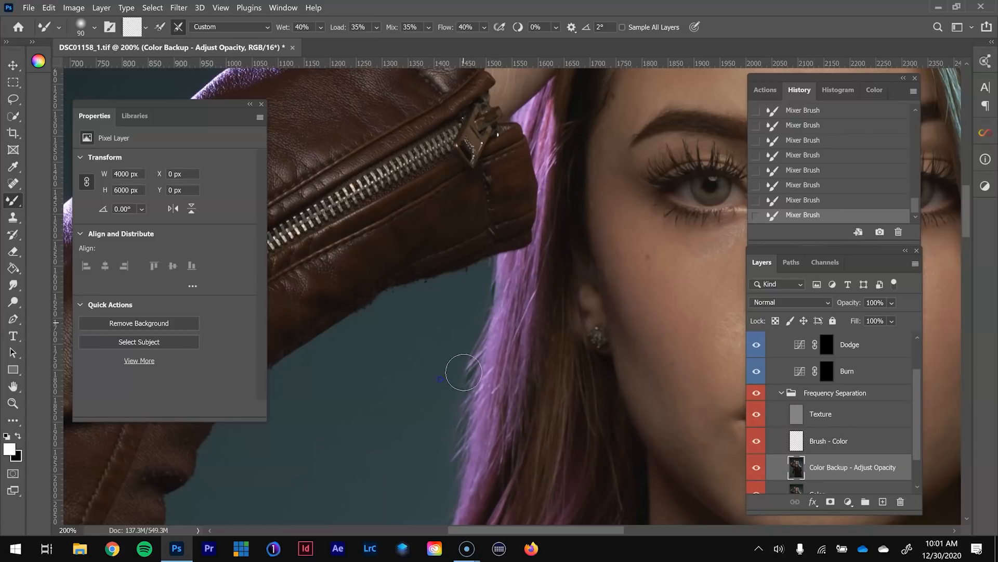
mouse_move(460, 332)
mouse_down()
mouse_move(430, 417)
mouse_move(434, 408)
mouse_move(392, 420)
mouse_move(421, 391)
mouse_up()
- Enlarge the Mixer Brush to 200 and smooth the background between the jacket sleeve and the purple hair
key(])
key(])
key(])
key(])
key(])
drag(451, 281, 453, 279)
- Compare the hair and skin cleanup at 100% and 66.7% by hiding and showing the Frequency Separation group
key(ctrl+minus)
key(ctrl+minus)
key(ctrl+minus)
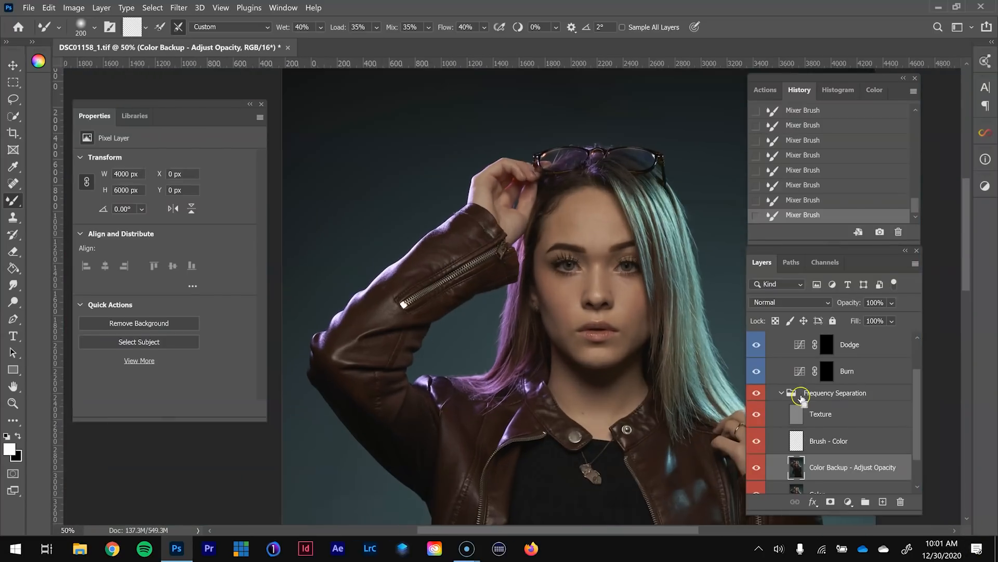
key(ctrl+plus)
key(ctrl+plus)
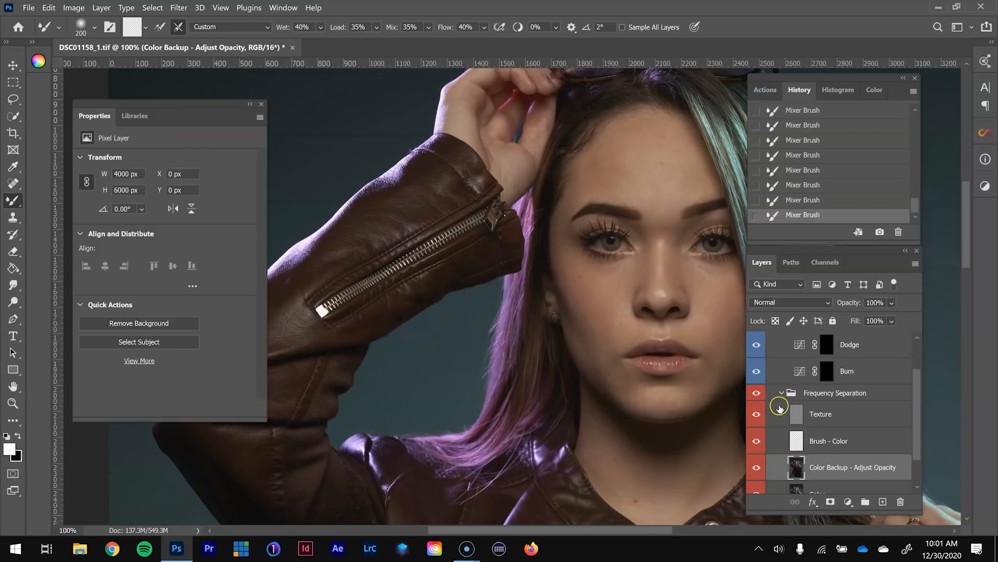
click(781, 395)
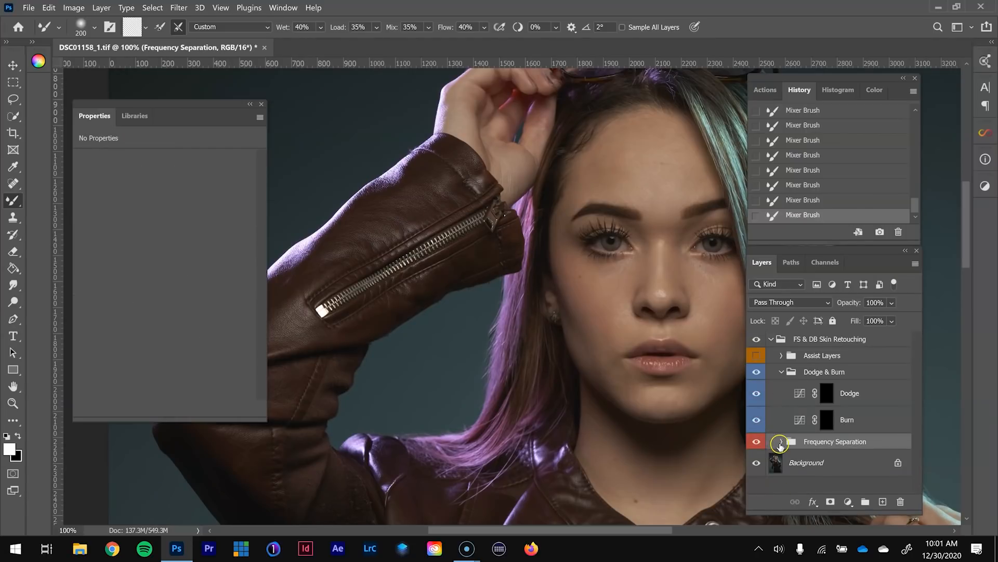
click(780, 442)
click(755, 443)
click(756, 443)
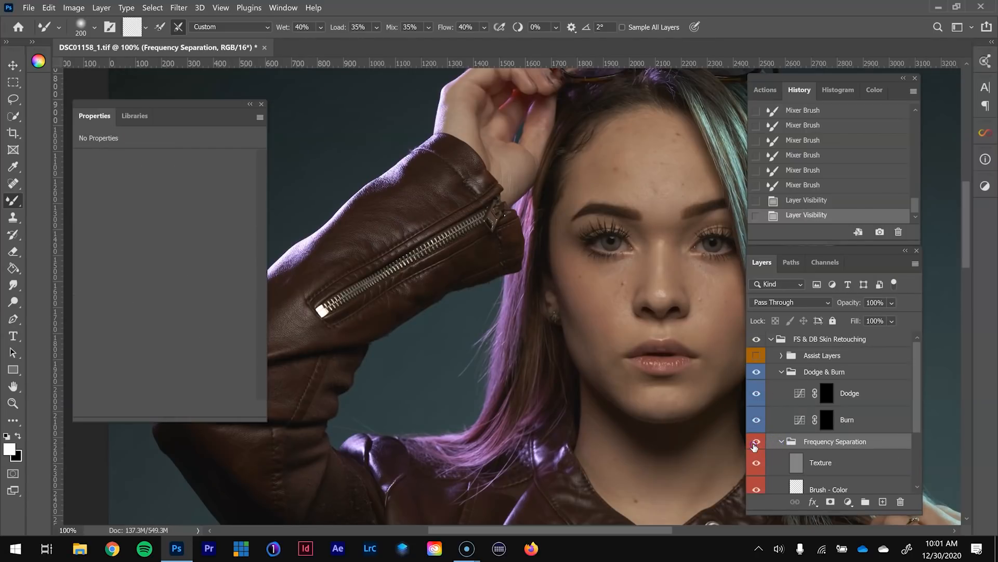
key(ctrl+minus)
drag(706, 275, 598, 317)
click(755, 443)
click(755, 443)
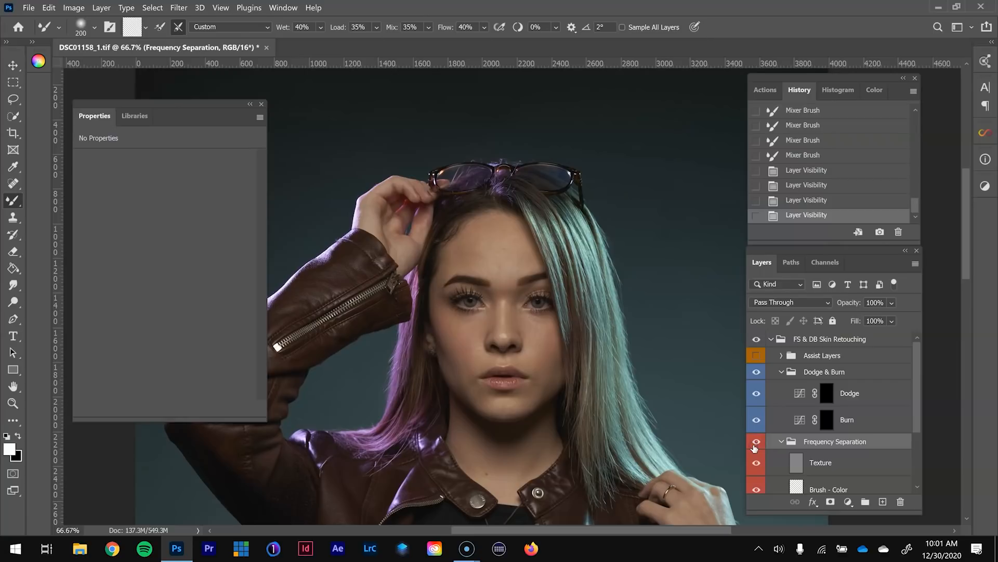
- Select the Color Backup - Adjust Opacity layer and make the Assist Layers group visible for a black-and-white view of the face
key(ctrl+minus)
key(ctrl+minus)
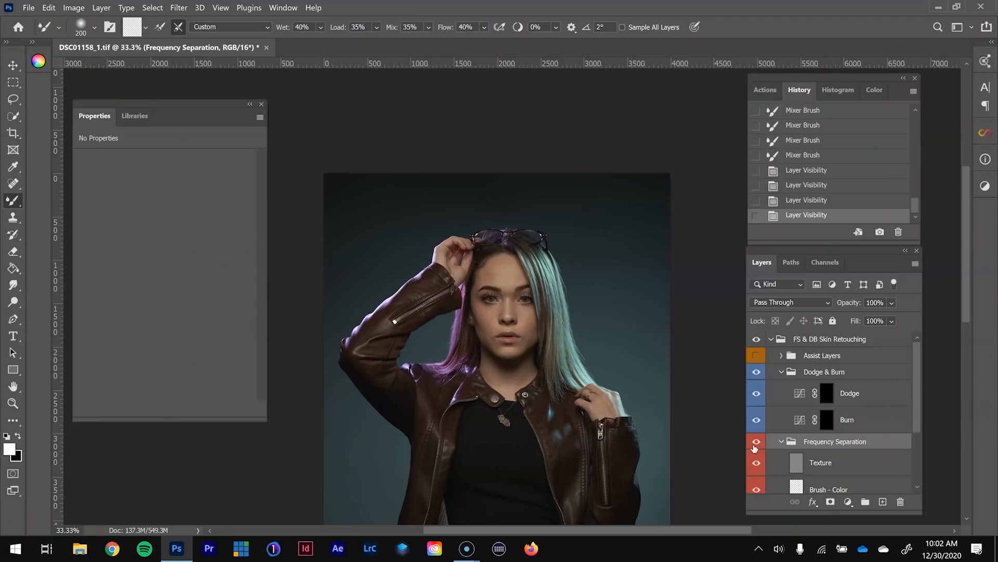
scroll(757, 439, down, 3)
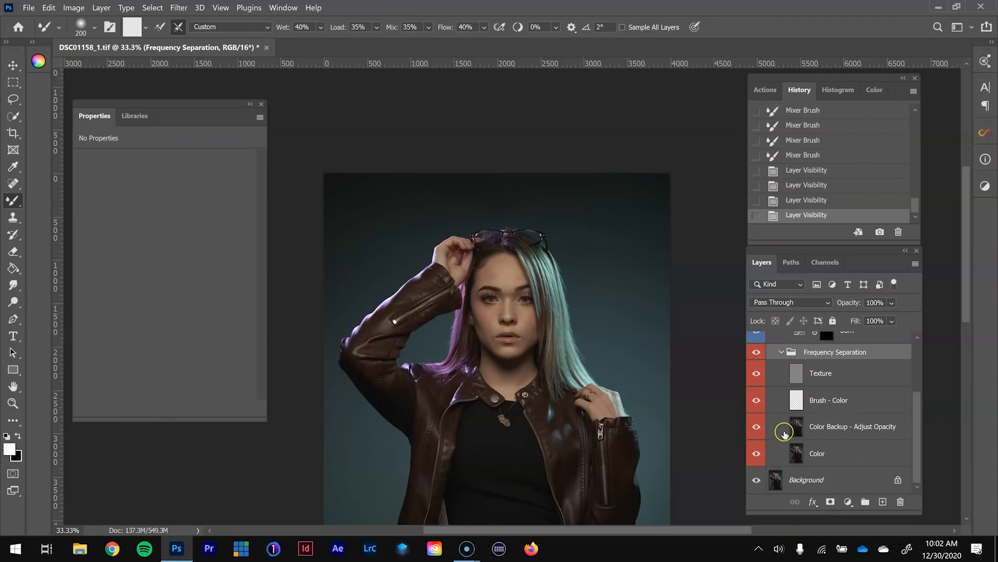
click(836, 432)
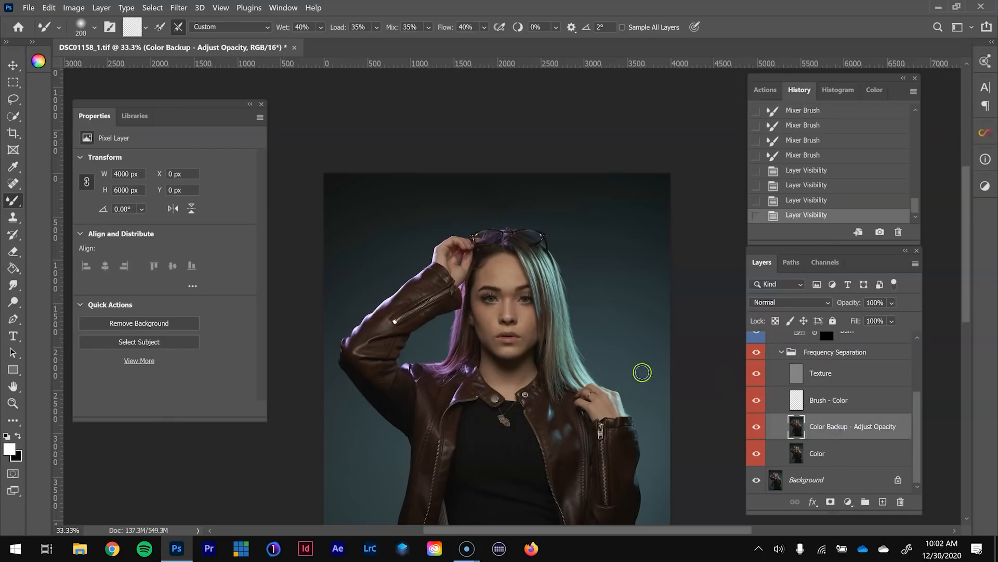
key(z)
click(516, 266)
click(516, 265)
click(516, 265)
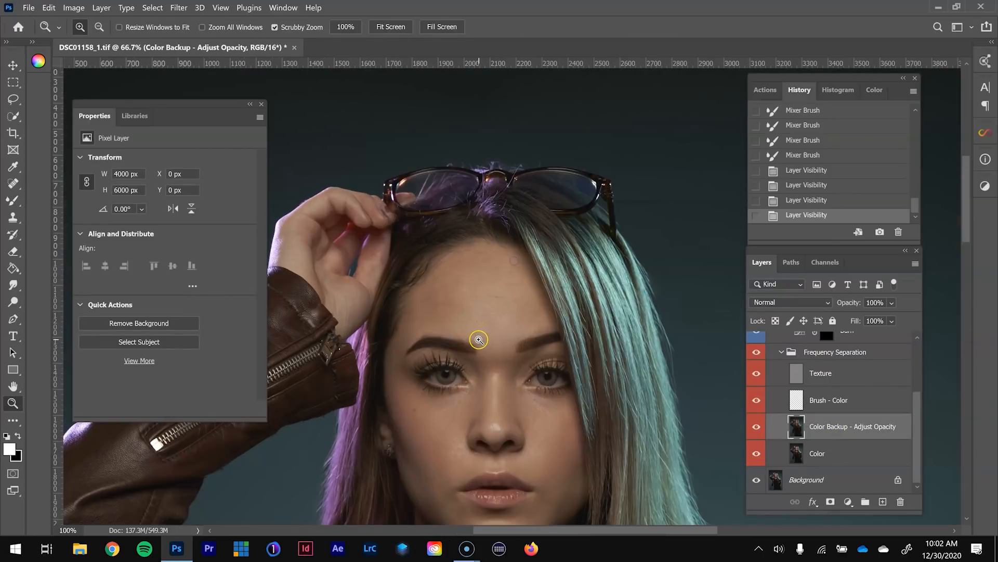
drag(914, 417, 914, 364)
click(756, 357)
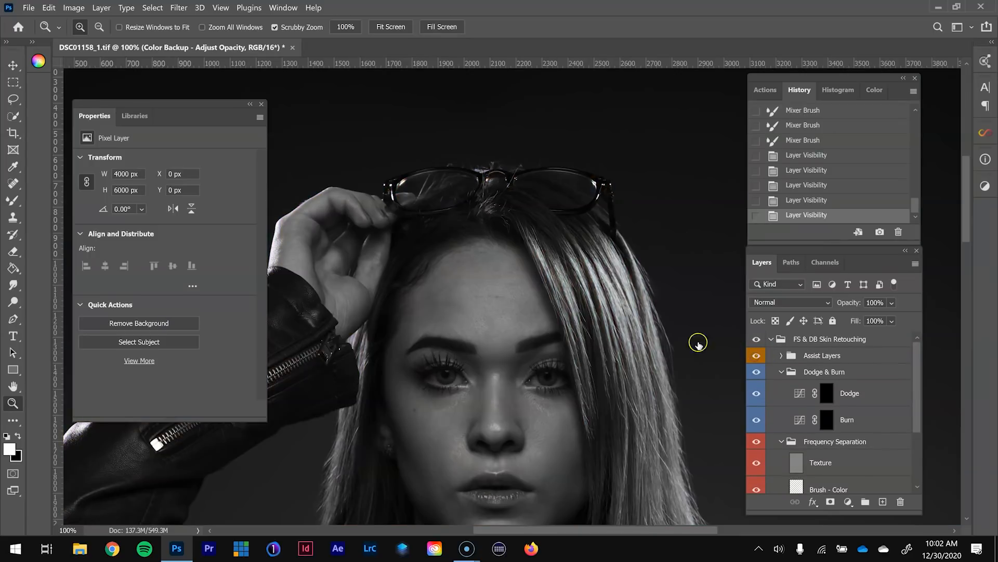
- Adjust the Contrast Help Layer's curve, with the shadow point at input 70, output 35 and the highlight point at input 191, output 188
click(781, 355)
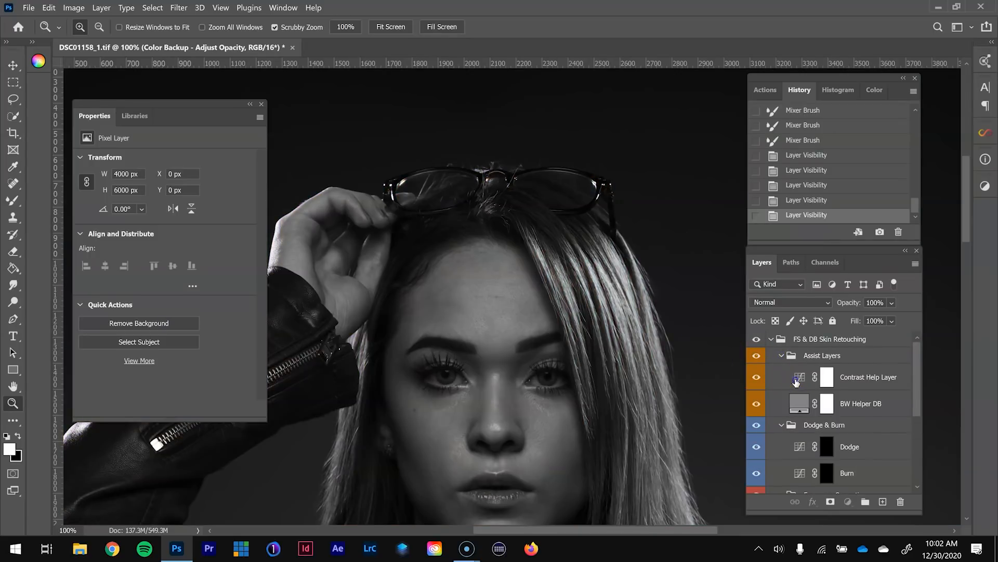
click(796, 381)
mouse_move(146, 301)
mouse_down()
mouse_move(141, 312)
mouse_move(151, 314)
mouse_up()
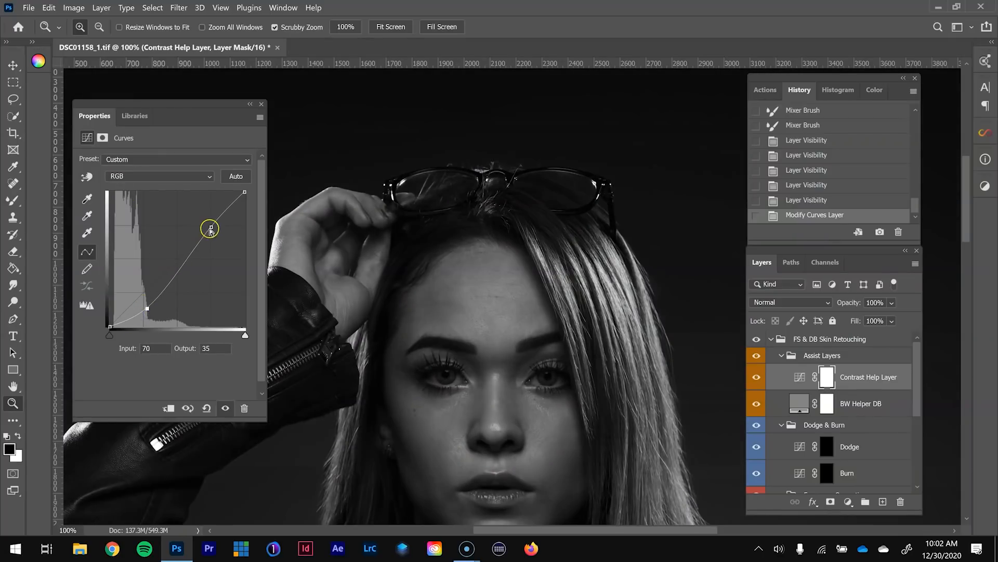
drag(210, 235, 209, 224)
- Set the Contrast Help Layer's blend mode to Multiply and brighten its curve, with the highlight point at input 189, output 213
click(820, 308)
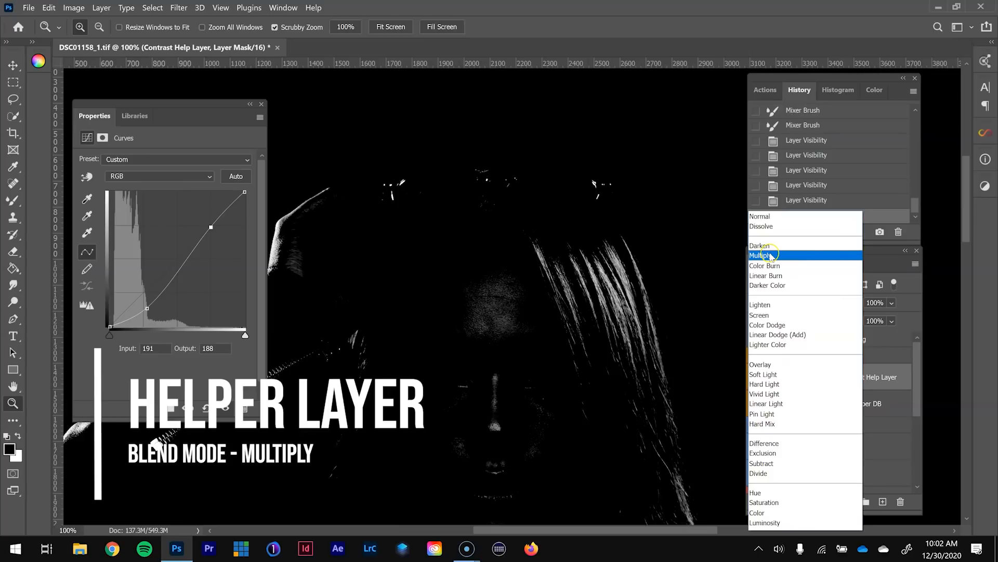
click(764, 256)
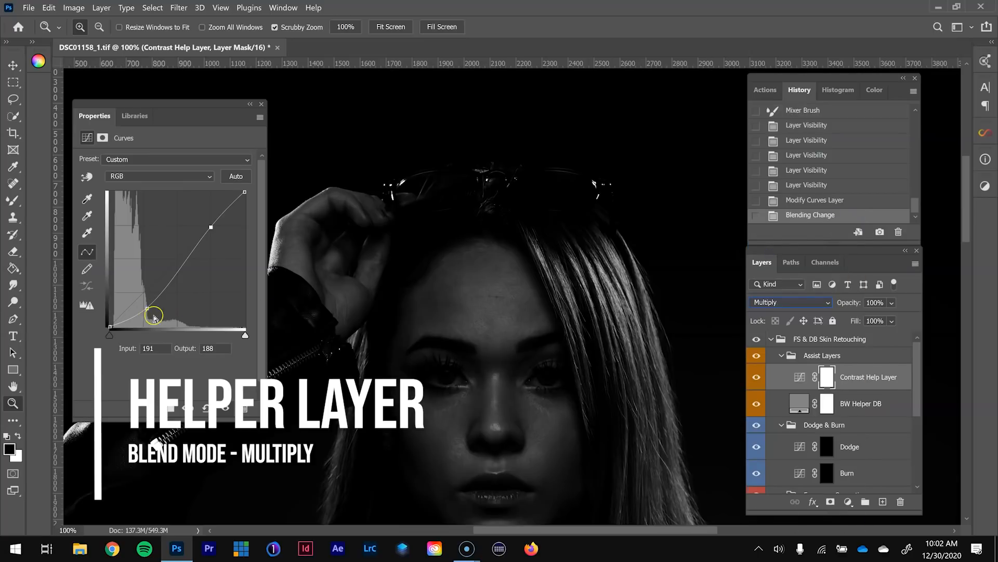
drag(146, 305, 143, 300)
drag(210, 223, 207, 219)
drag(143, 300, 147, 307)
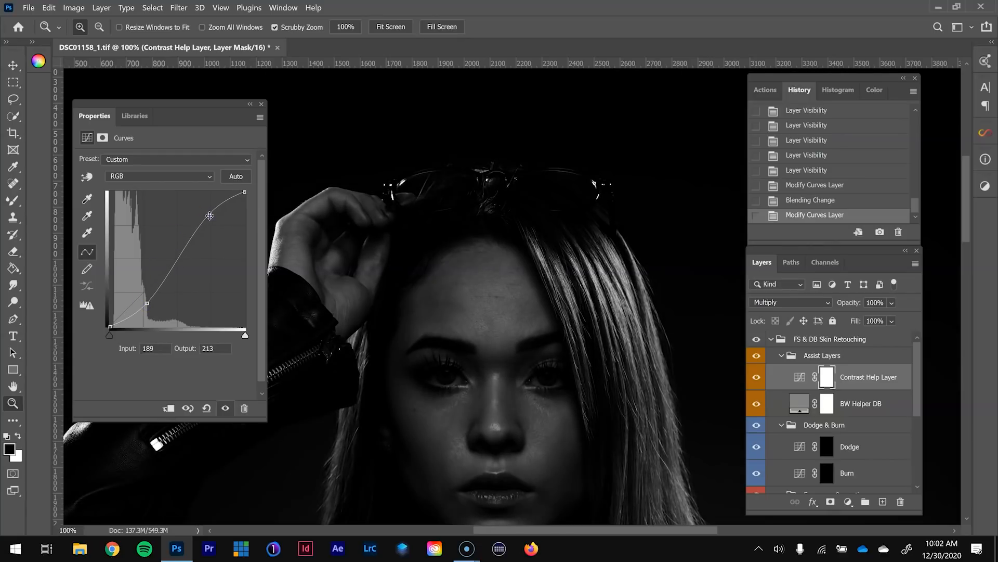
- Smooth the forehead tones on the Color Backup - Adjust Opacity layer with a small Mixer Brush, sized 90 and then 80
scroll(849, 430, down, 5)
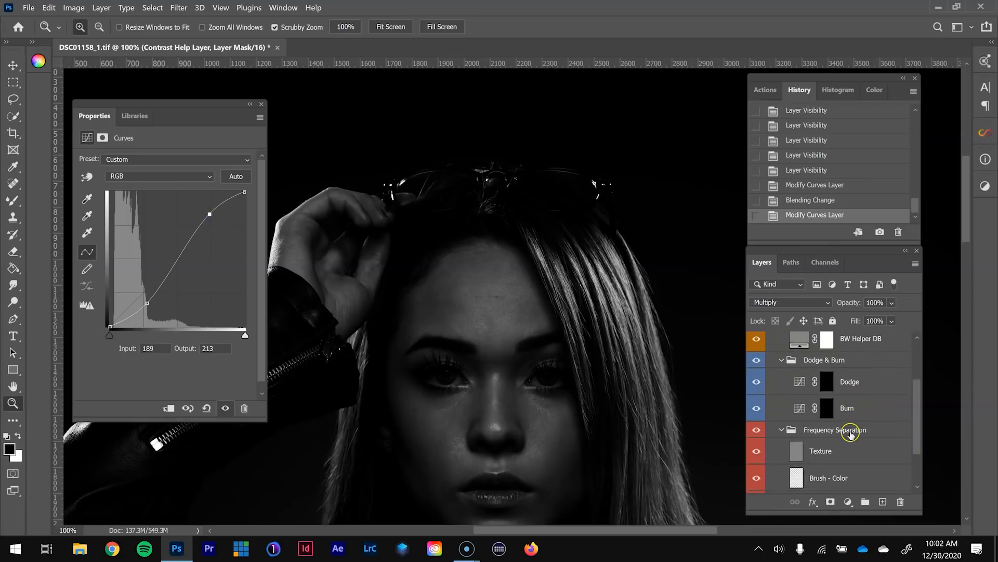
click(843, 442)
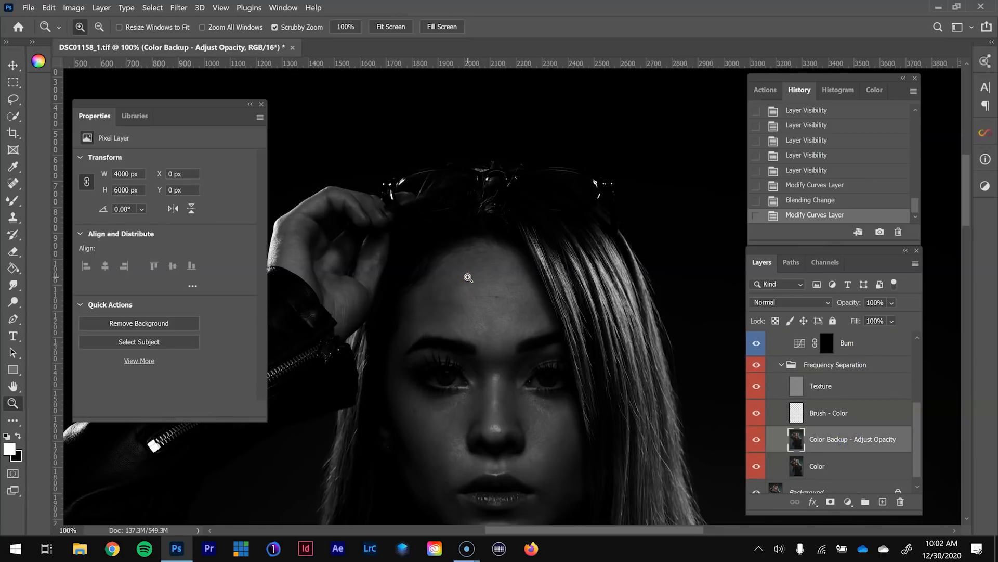
click(475, 270)
key(b)
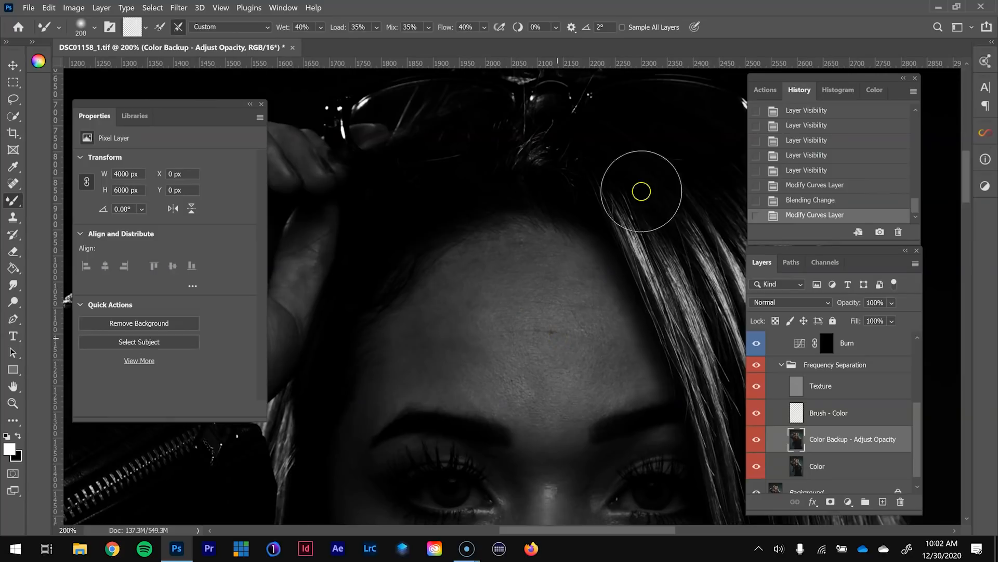
key(bracketleft)
key(bracketleft)
key(bracketleft)
key(bracketleft)
key(bracketleft)
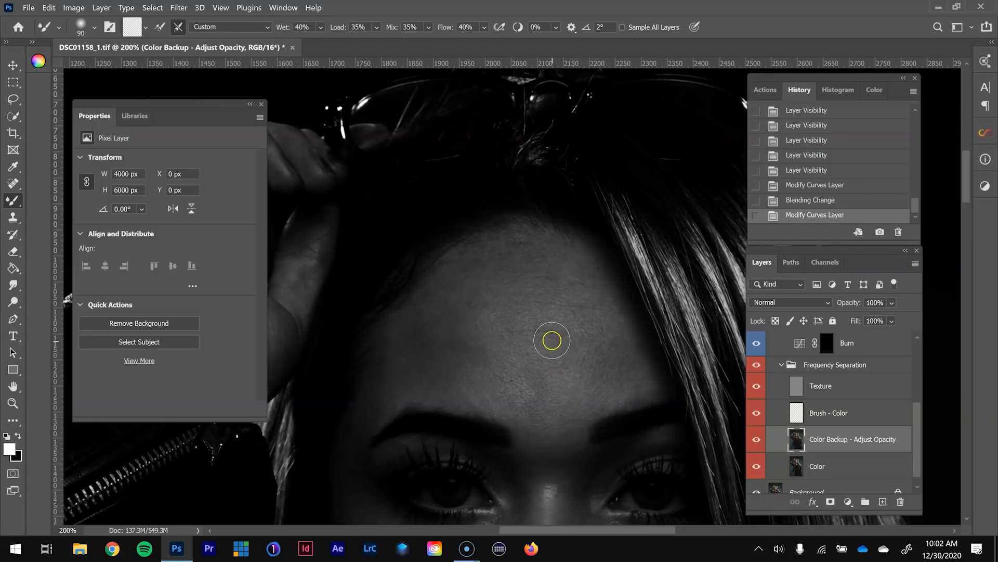
click(555, 366)
key(bracketright)
key(bracketleft)
key(bracketleft)
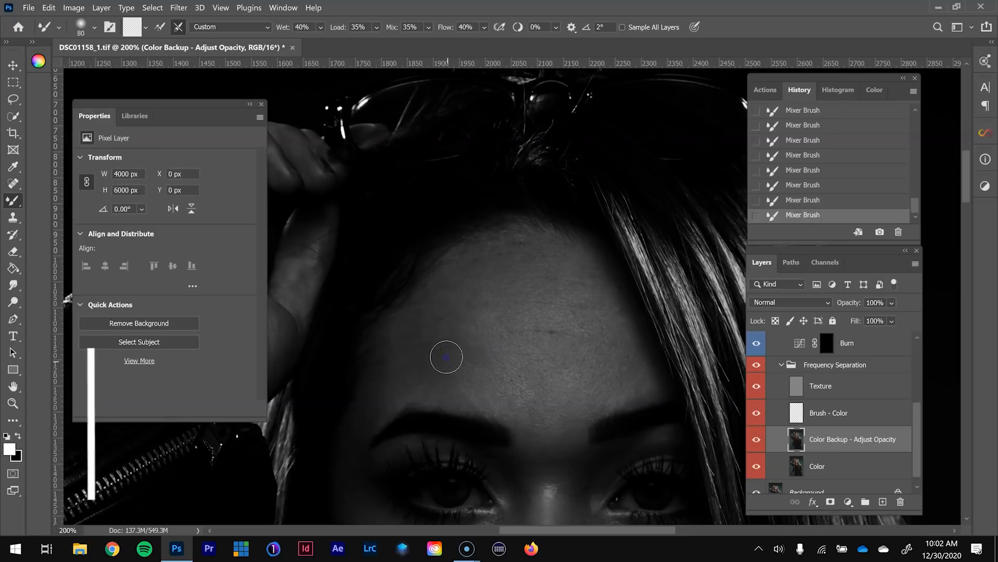
- Blend the broader forehead tones with the Mixer Brush enlarged to size 125
key(bracketright)
key(bracketright)
key(bracketright)
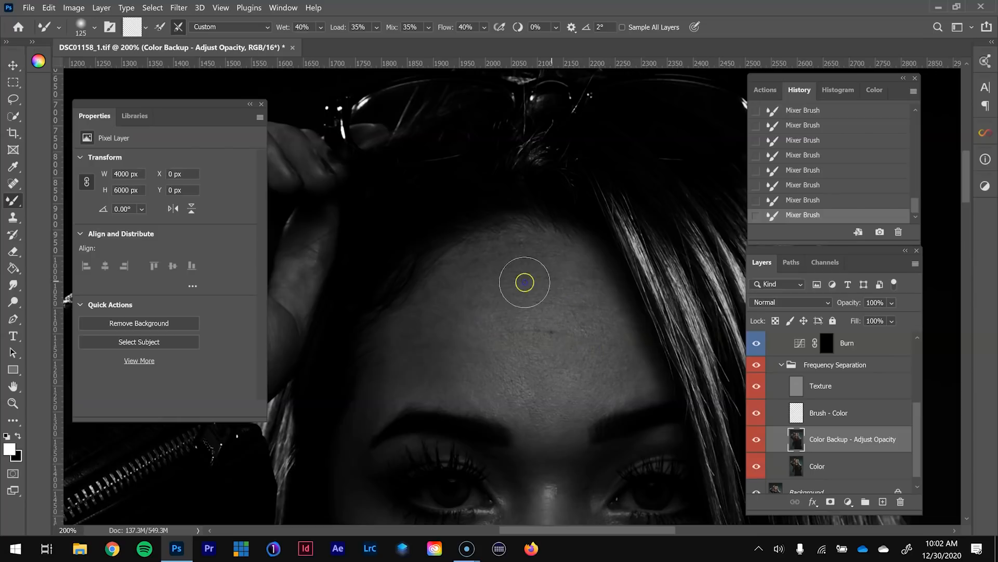
mouse_move(490, 368)
mouse_down()
mouse_move(456, 364)
mouse_move(437, 321)
mouse_move(429, 326)
mouse_up()
mouse_move(525, 364)
mouse_down()
mouse_move(526, 385)
mouse_move(557, 375)
mouse_move(543, 356)
mouse_up()
- Smooth uneven tones around the cheeks and nose with the Mixer Brush at size 80
key(bracketleft)
key(bracketleft)
key(bracketleft)
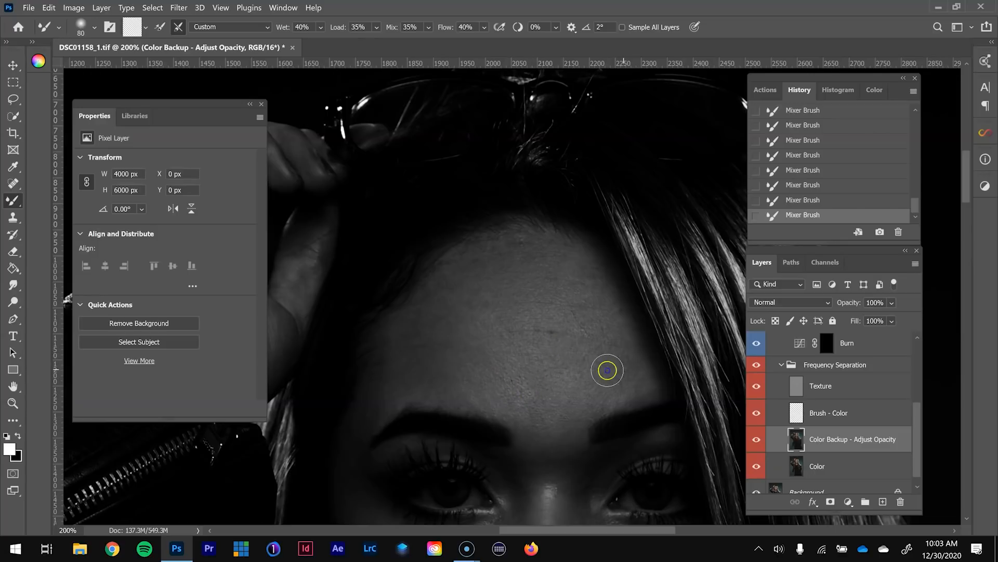
scroll(607, 371, down, 5)
scroll(579, 326, right, 2)
drag(579, 325, 596, 316)
mouse_move(498, 361)
mouse_down()
mouse_move(603, 366)
mouse_move(606, 350)
mouse_up()
drag(551, 329, 520, 338)
drag(474, 300, 475, 308)
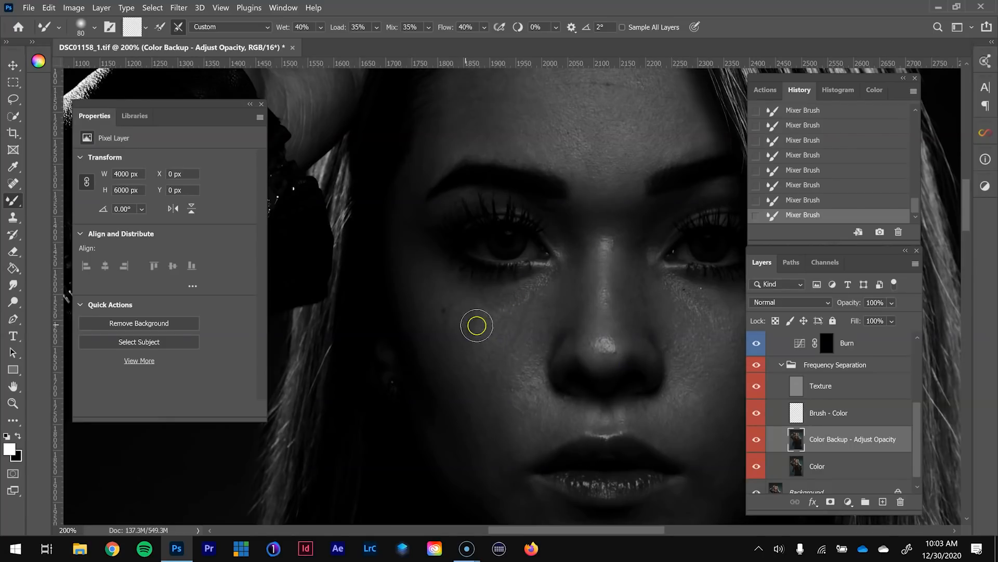
- Lasso the cheek below the eye nearer the raised hand, about 323 by 296 px, with a 15 px feather
key(l)
click(15, 93)
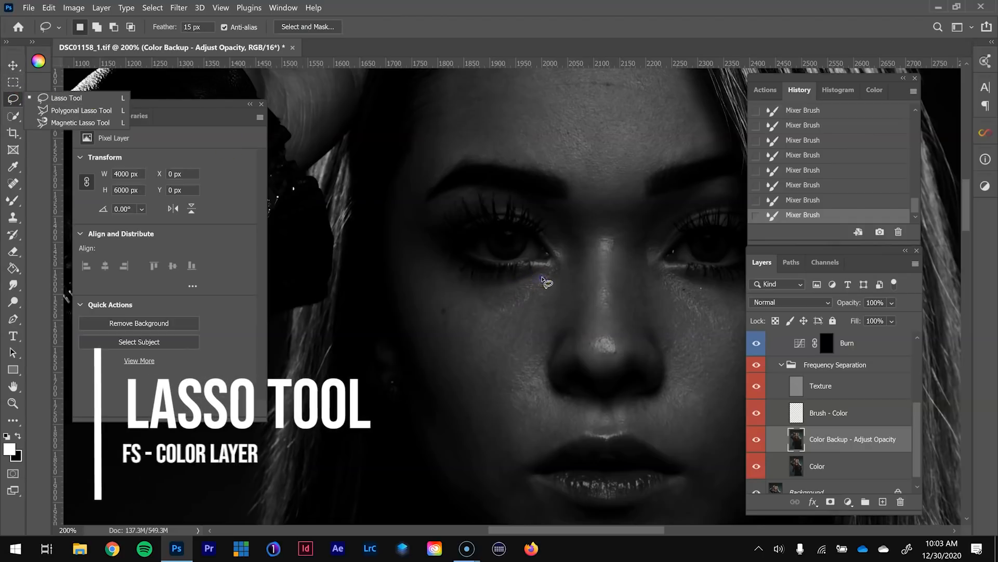
mouse_move(542, 278)
mouse_down()
mouse_move(509, 299)
mouse_move(482, 302)
mouse_up()
drag(513, 401, 552, 289)
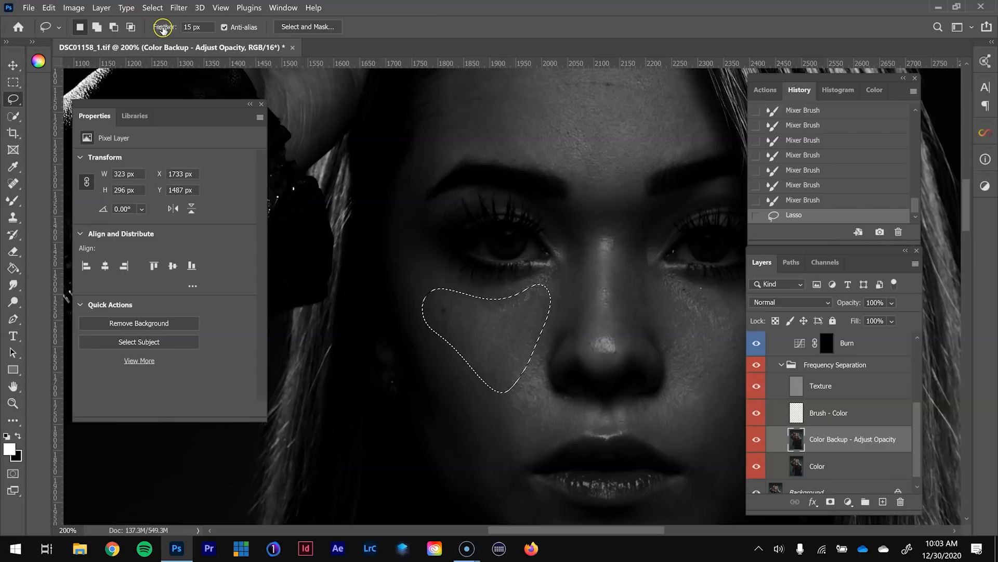
- Apply a Gaussian Blur with a 19.4-pixel radius to the selected cheek, checking the effect with the preview off and on
click(179, 7)
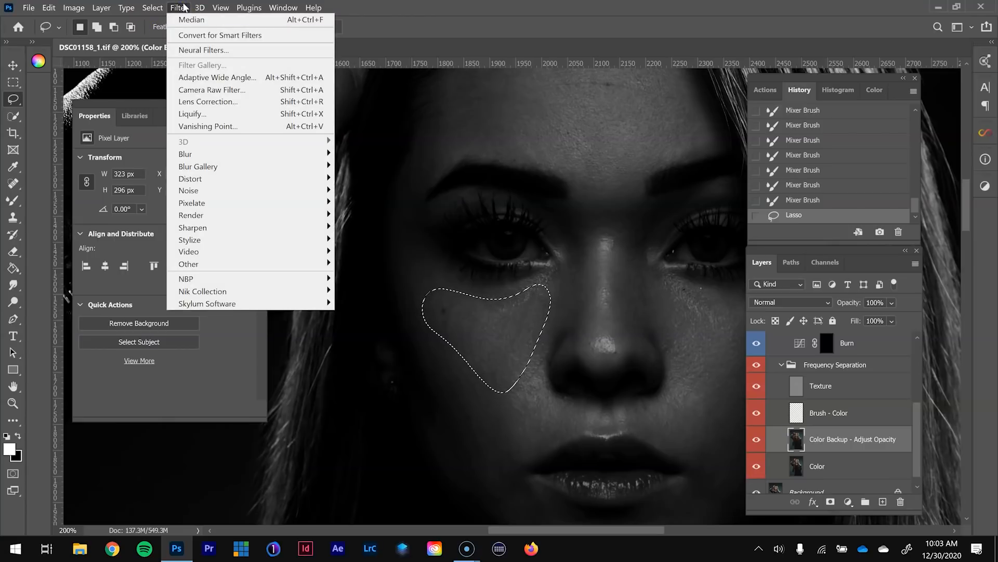
mouse_move(271, 154)
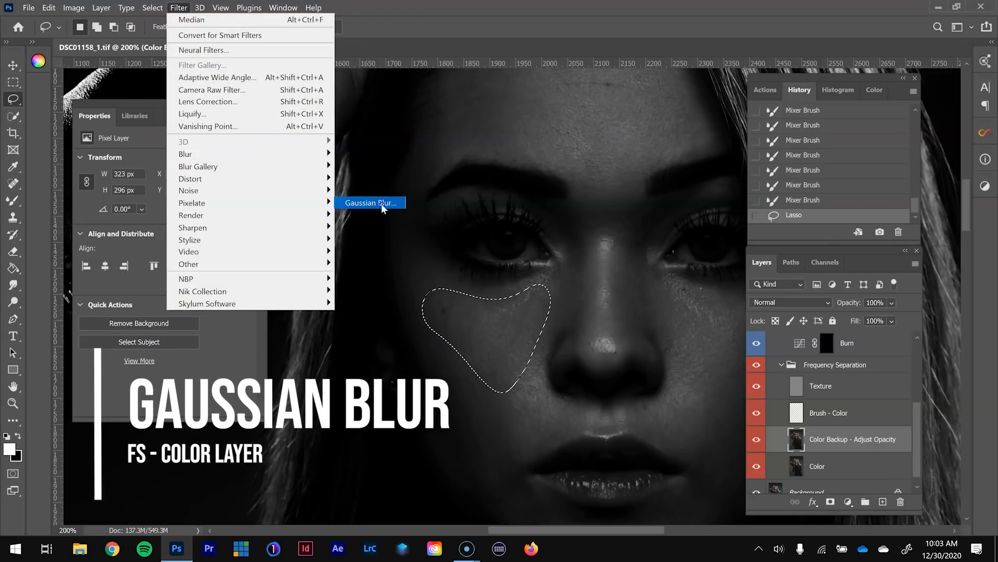
click(381, 203)
drag(528, 96, 323, 169)
drag(249, 368, 248, 370)
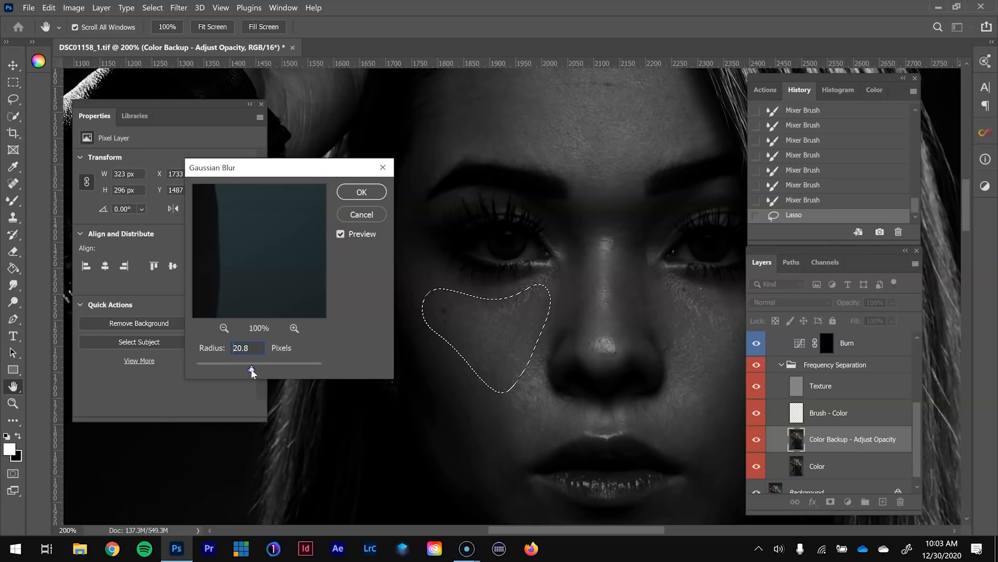
drag(250, 370, 251, 369)
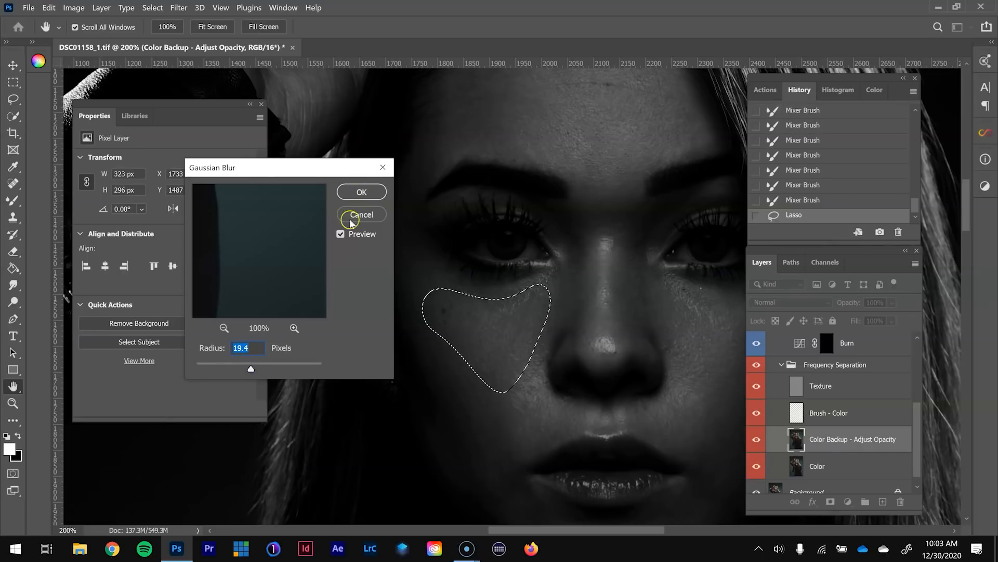
click(341, 234)
click(342, 234)
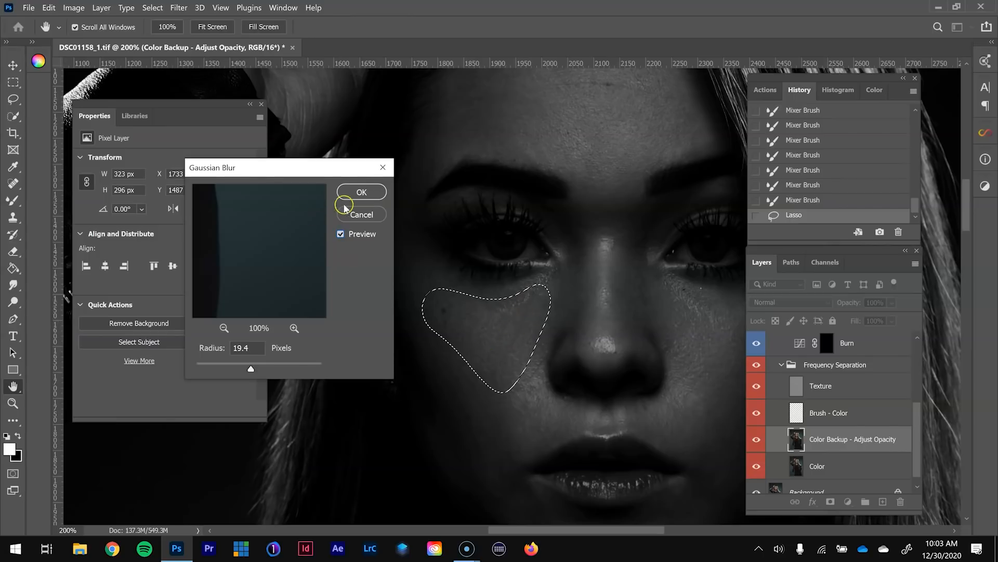
click(355, 193)
- Lasso the opposite cheek below the eye, about 237 by 256 px, and repeat the last Gaussian Blur on it
drag(634, 334, 532, 331)
drag(603, 287, 586, 338)
click(179, 8)
click(188, 21)
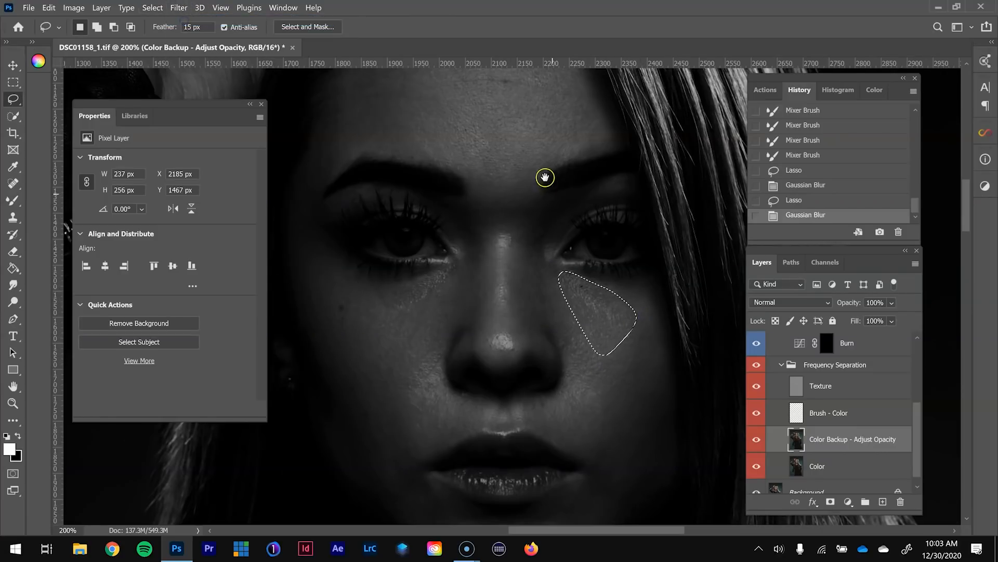
- Lasso the centre of the forehead, about 420 by 350 px, repeat the Gaussian Blur on it and deselect
drag(544, 175, 592, 348)
mouse_move(575, 193)
mouse_down()
mouse_move(504, 199)
mouse_move(456, 250)
mouse_move(456, 283)
mouse_move(508, 325)
mouse_move(552, 326)
mouse_move(614, 293)
mouse_move(632, 228)
mouse_up()
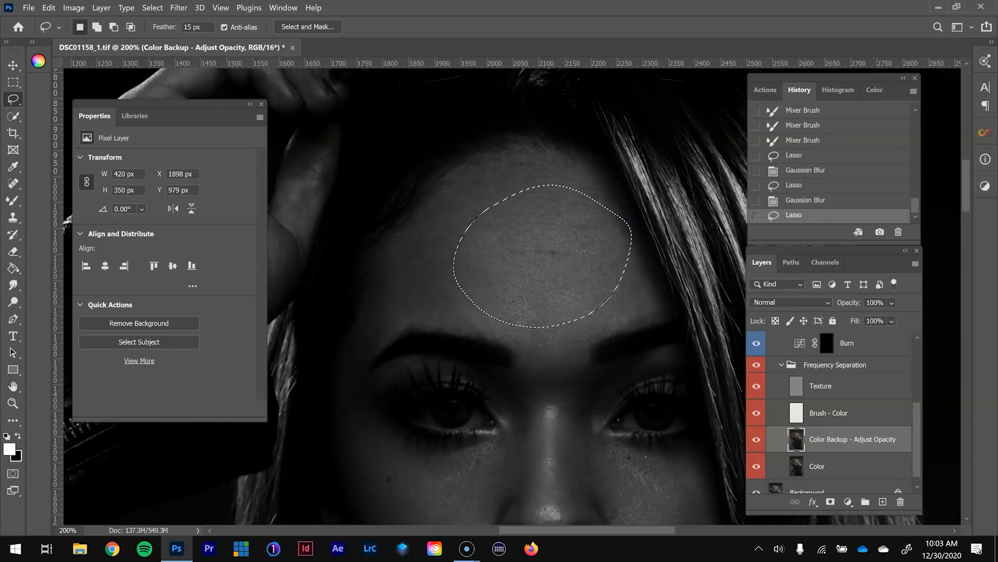
click(179, 8)
click(181, 19)
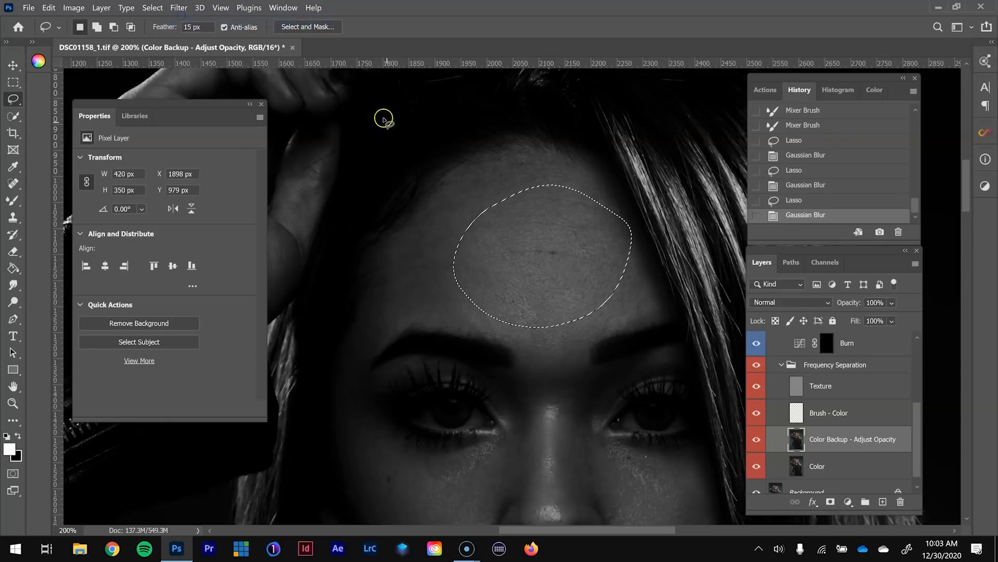
key(ctrl+d)
- Set the Contrast Help Layer to Normal and soften its curve, with points at input 66, output 45 and input 193, output 193
drag(600, 397, 545, 40)
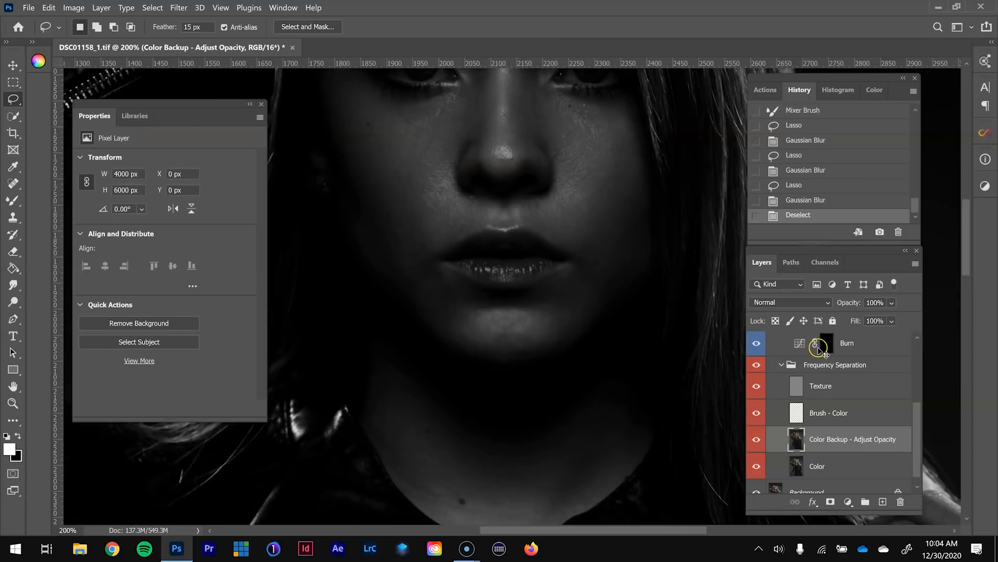
key(ctrl+minus)
scroll(832, 364, up, 5)
click(859, 377)
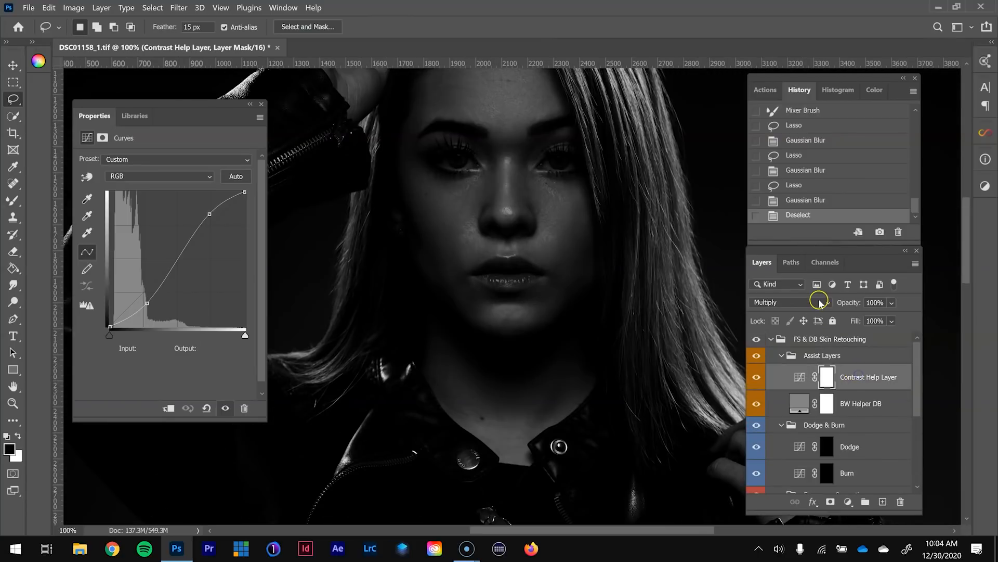
click(820, 300)
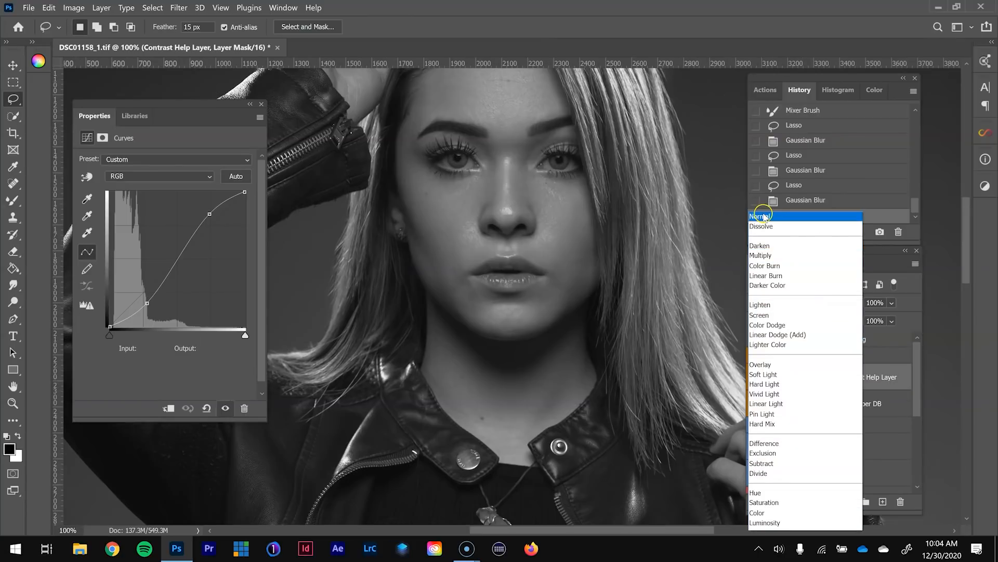
click(763, 214)
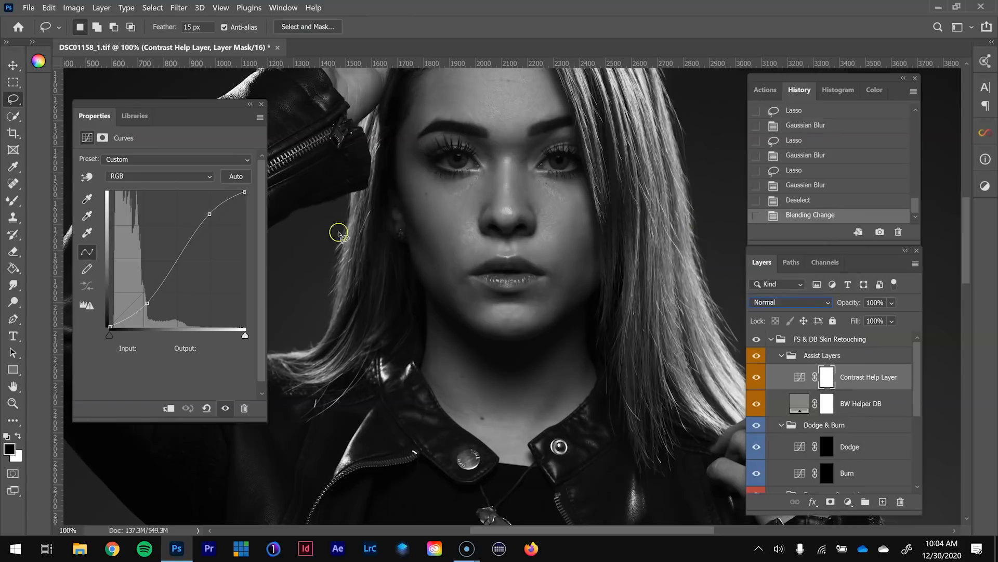
drag(147, 308, 145, 302)
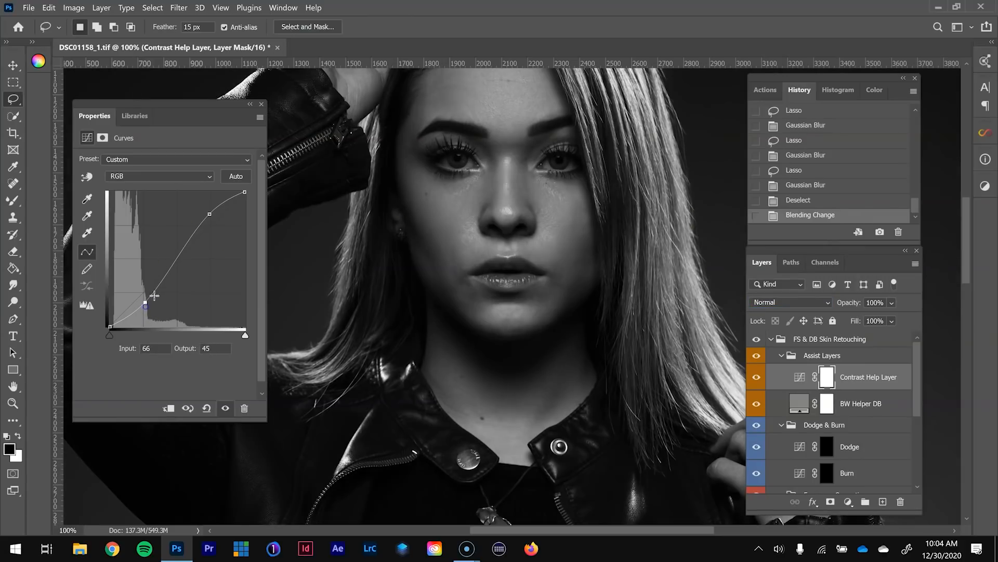
drag(209, 215, 212, 222)
- Try to blur a lassoed lower-cheek area beside the mouth, about 262 by 443 px, on the Color Backup - Adjust Opacity layer
drag(600, 232, 588, 297)
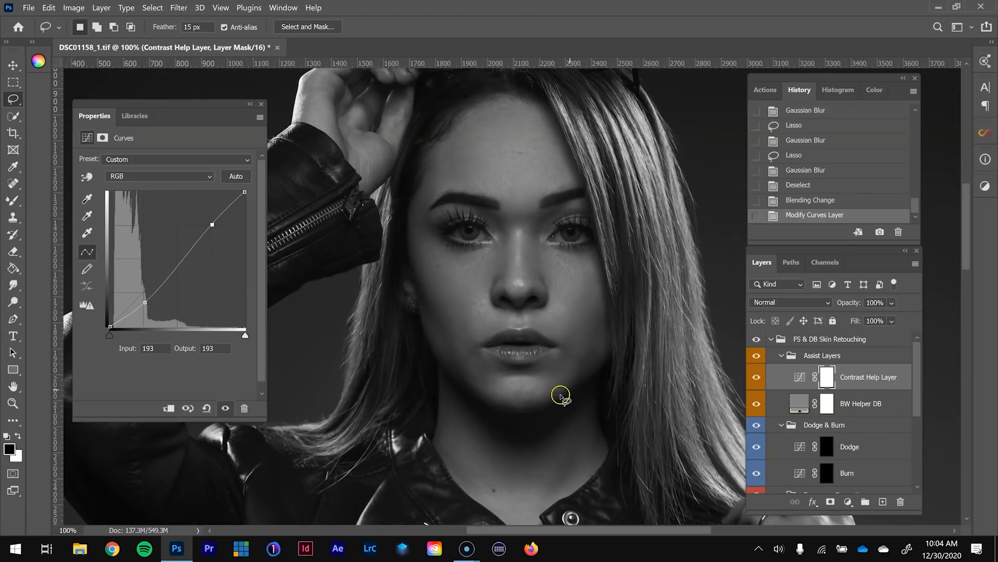
key(z)
click(598, 343)
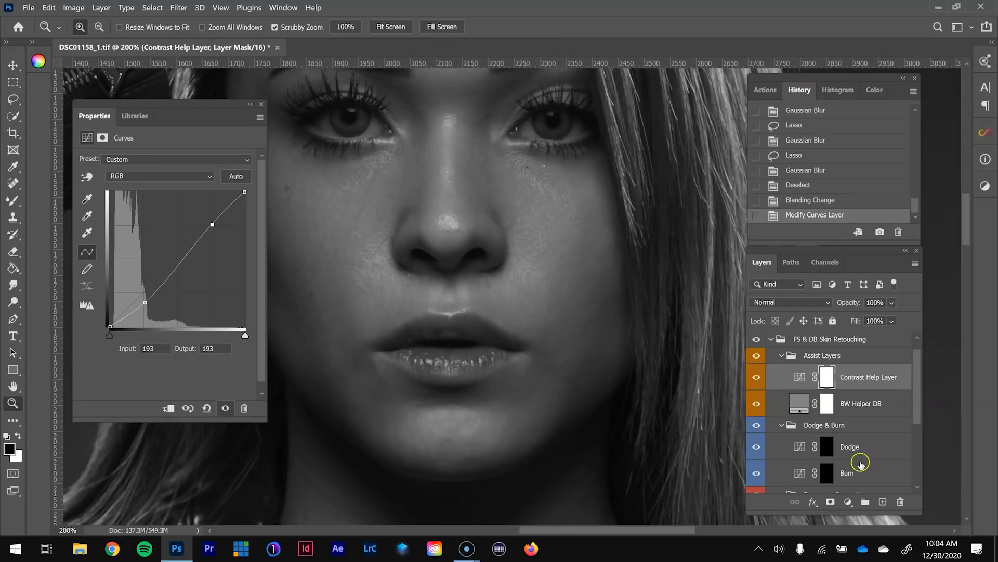
scroll(861, 464, down, 5)
click(867, 440)
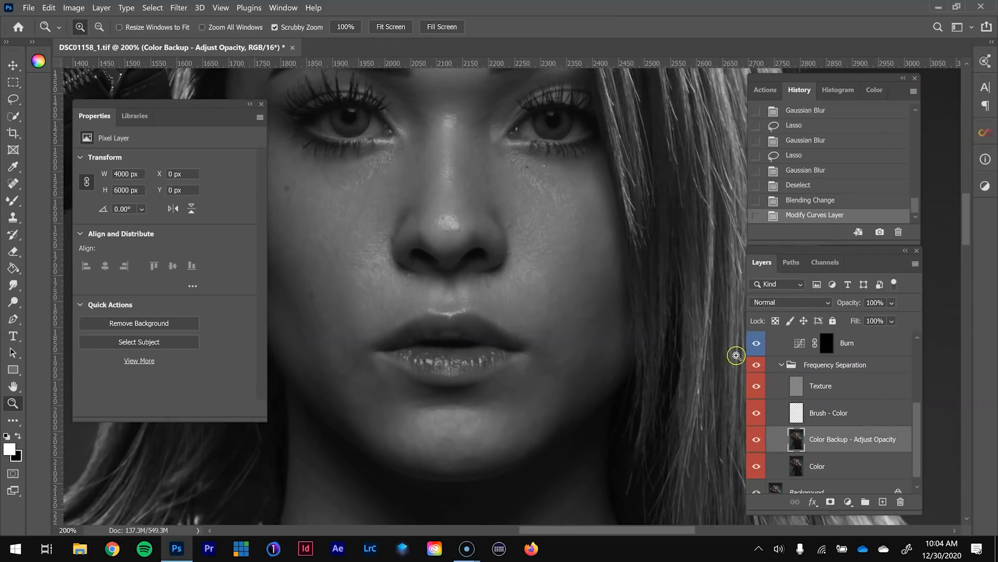
key(l)
drag(602, 231, 552, 293)
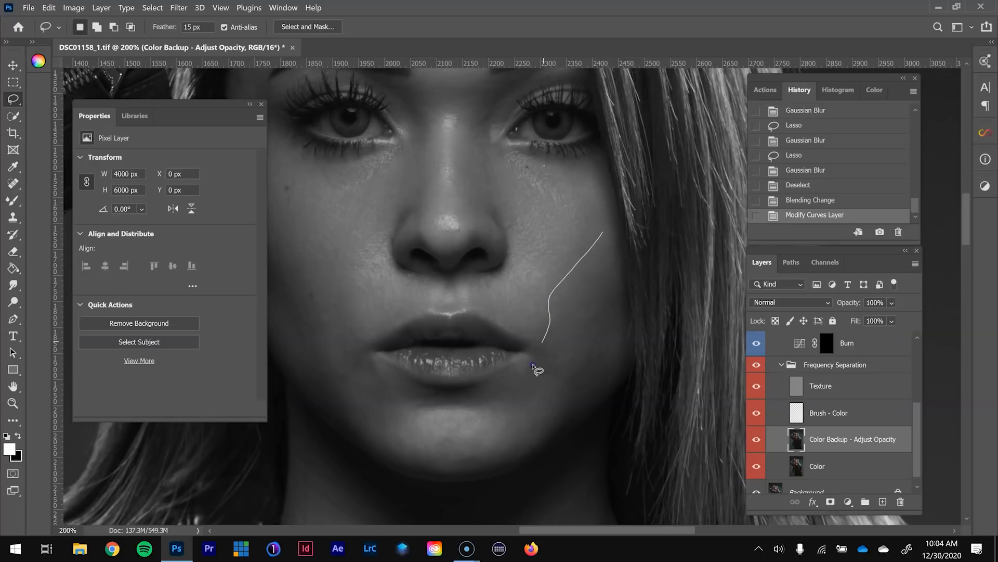
mouse_move(532, 428)
mouse_down()
mouse_move(591, 372)
mouse_move(609, 272)
mouse_move(603, 242)
mouse_up()
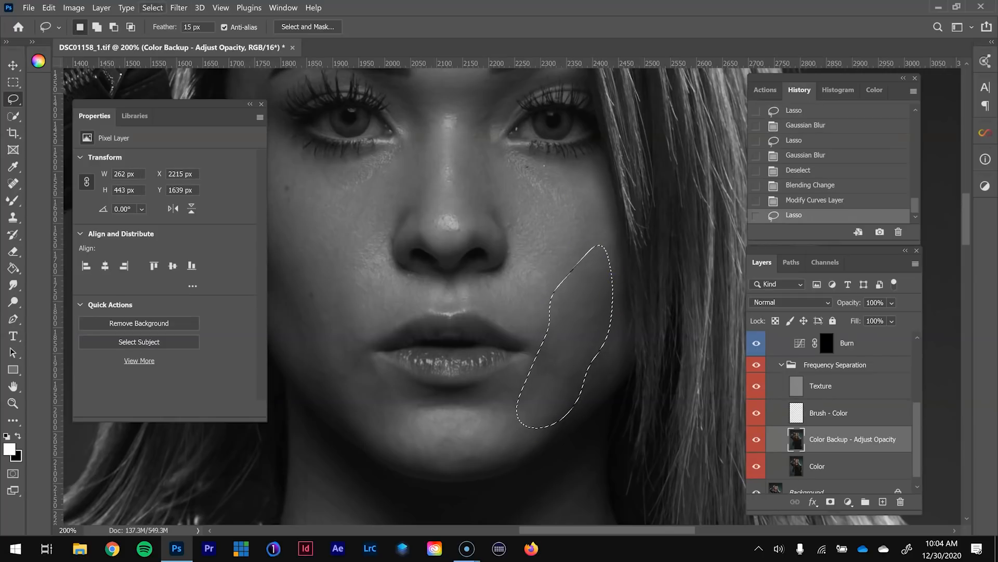
click(179, 8)
click(198, 19)
click(502, 194)
key(ctrl+d)
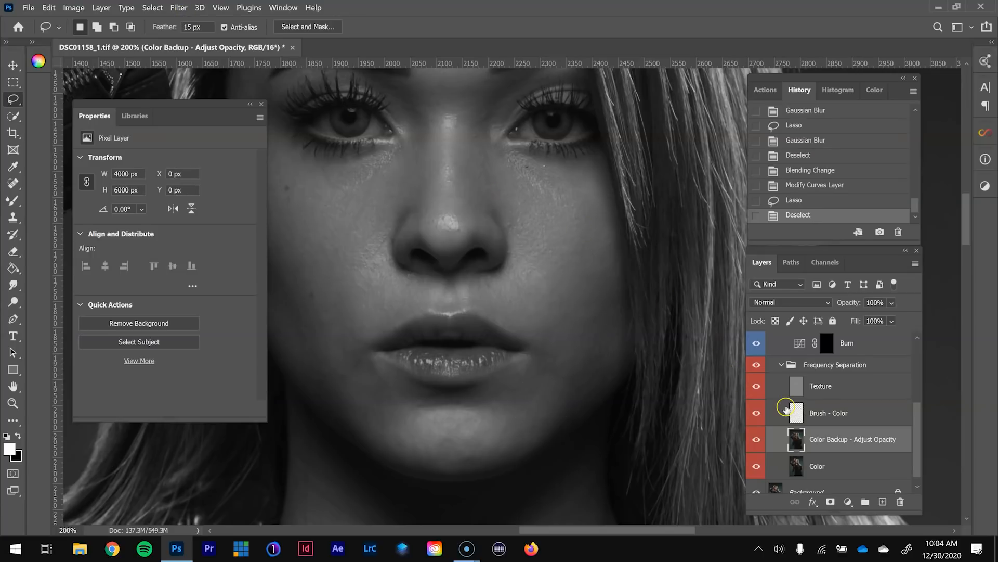
- Compare the whole portrait before and after at 66.7% by hiding and showing the Frequency Separation group
key(ctrl+minus)
key(ctrl+minus)
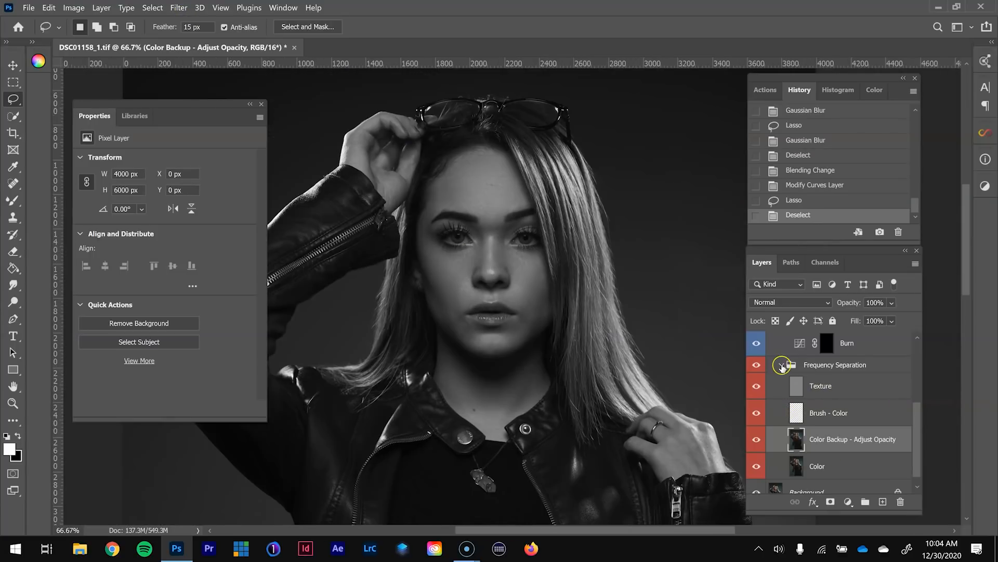
click(782, 365)
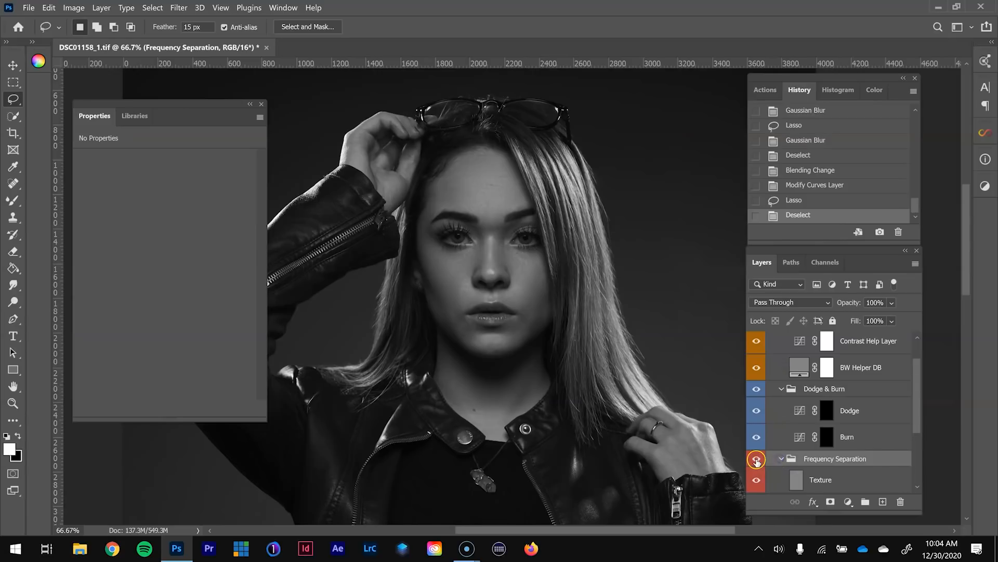
click(780, 460)
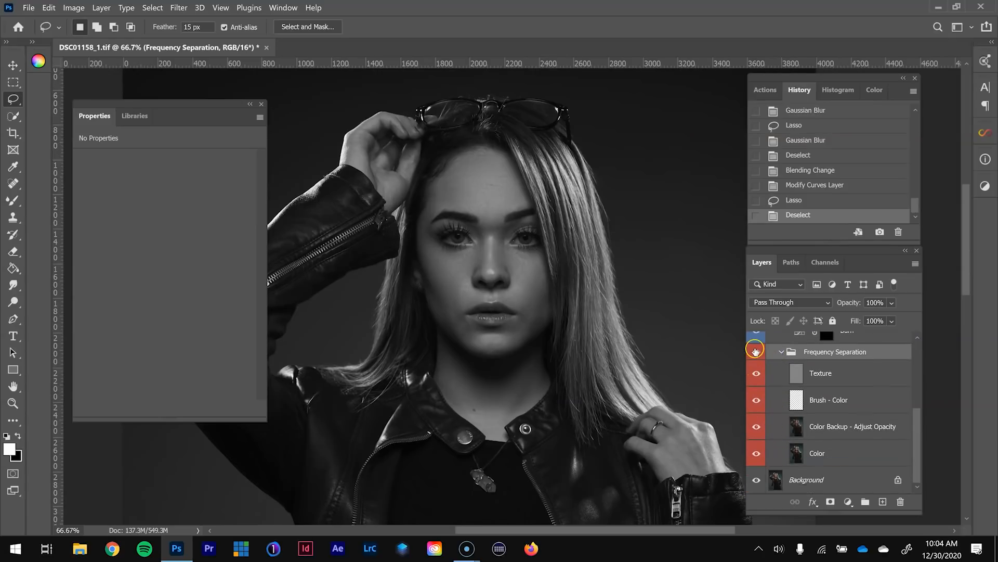
click(755, 352)
click(756, 352)
click(755, 353)
click(756, 353)
click(756, 353)
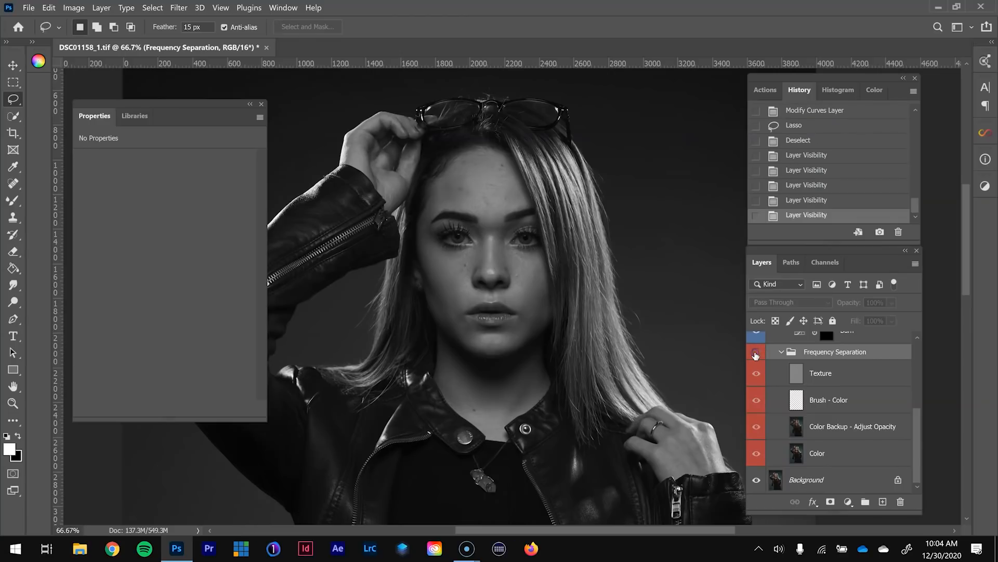
- Compare the face before and after at 100% by hiding and showing the Frequency Separation group
key(z)
click(482, 170)
drag(553, 286, 575, 307)
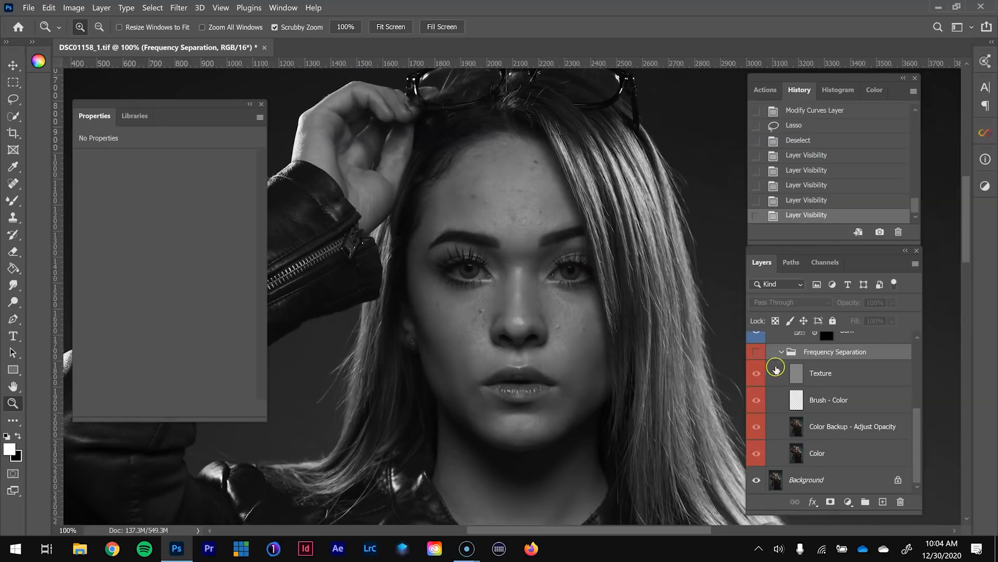
click(755, 353)
click(755, 352)
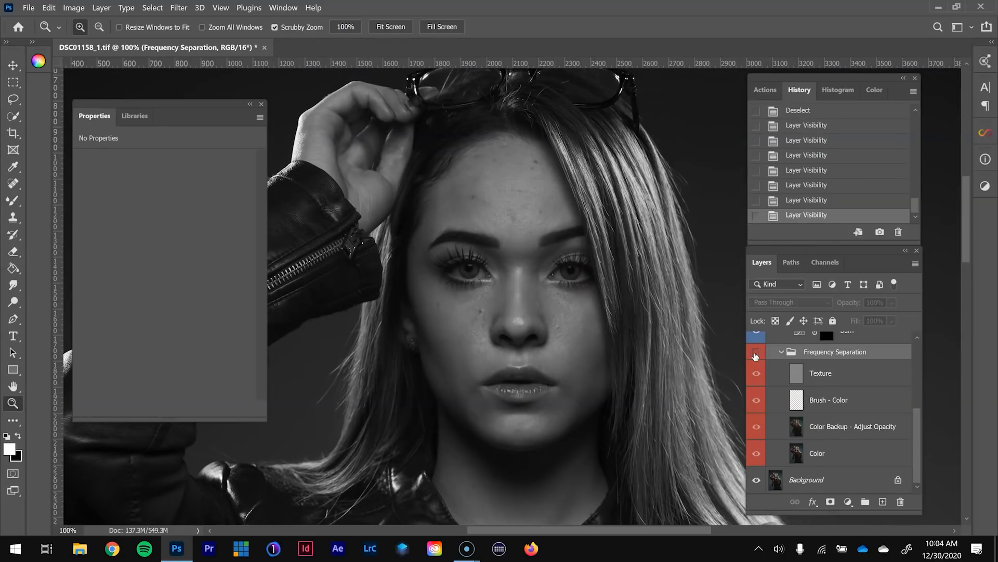
click(756, 352)
click(756, 352)
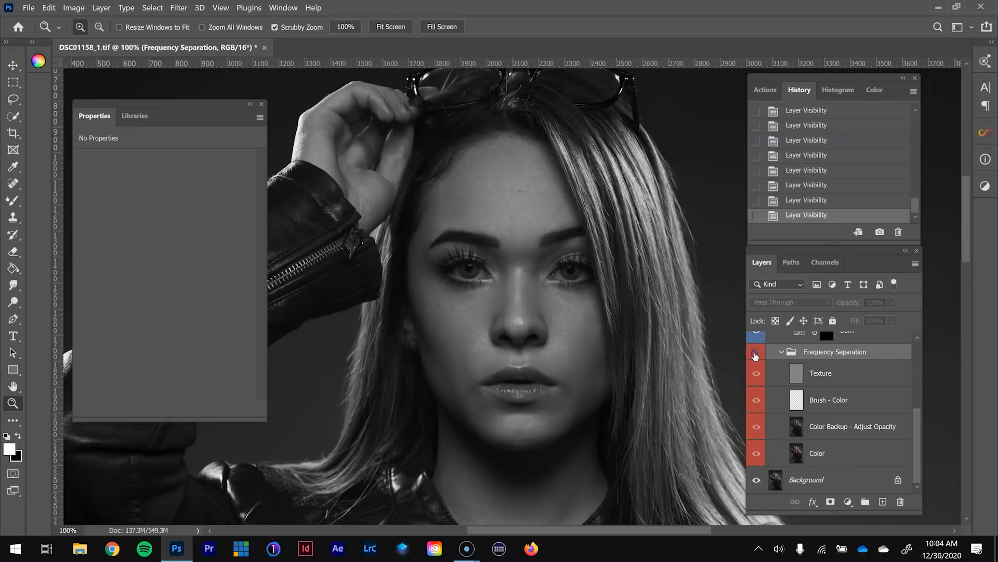
click(756, 352)
click(756, 353)
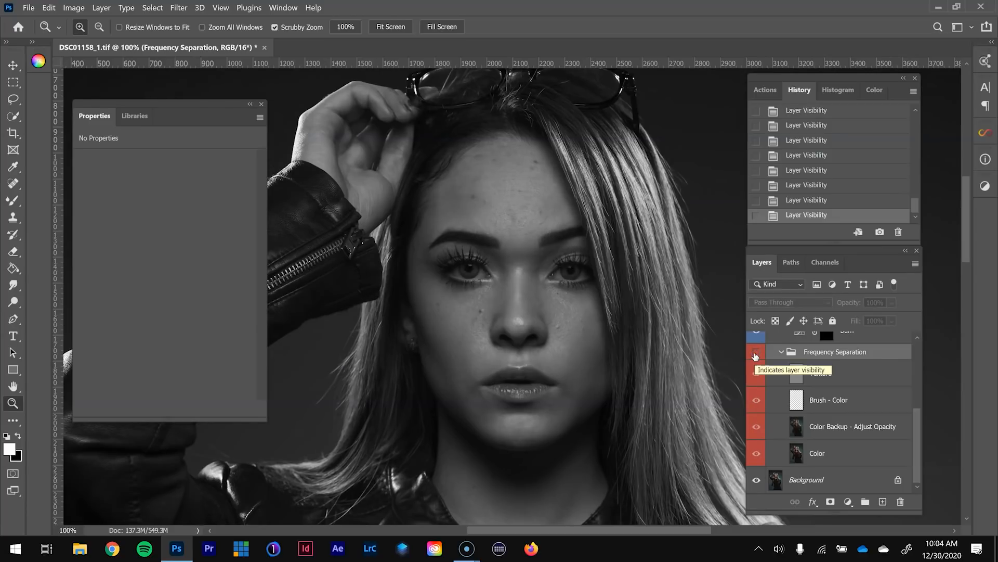
click(756, 354)
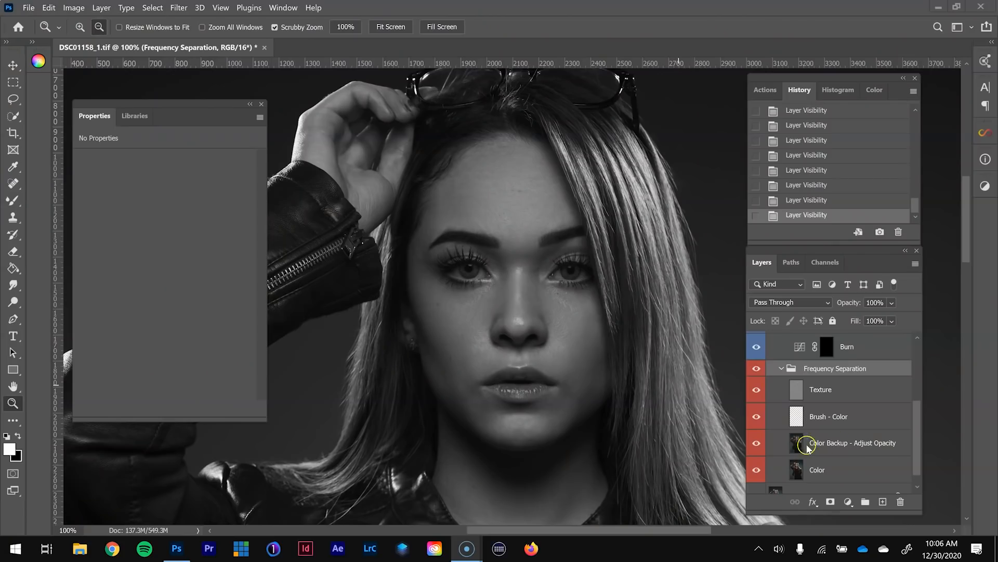
- Set the Contrast Help Layer to Multiply and reshape its curve, with points at input 187, output 211 and input 64, output 55
scroll(882, 429, up, 3)
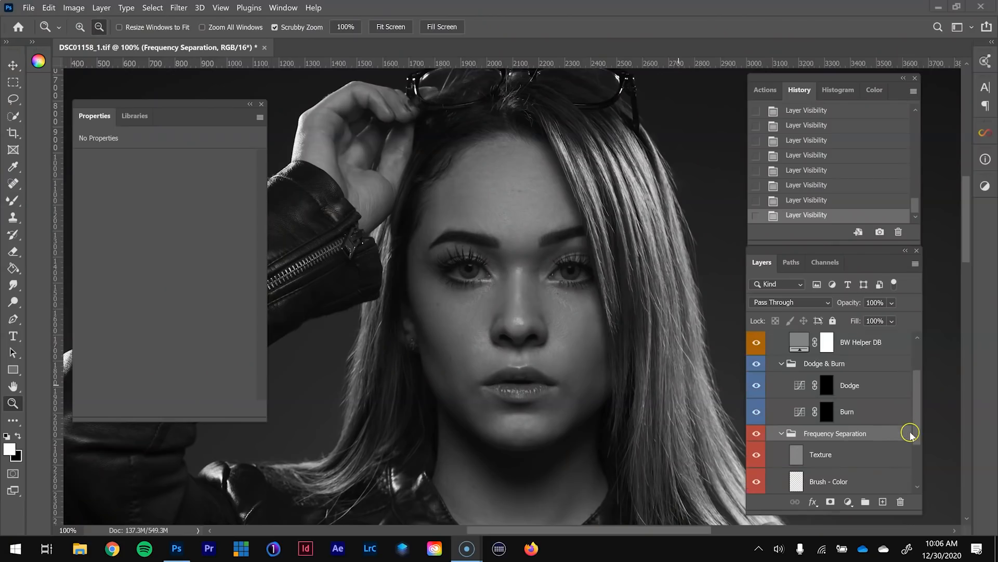
scroll(845, 373, down, 1)
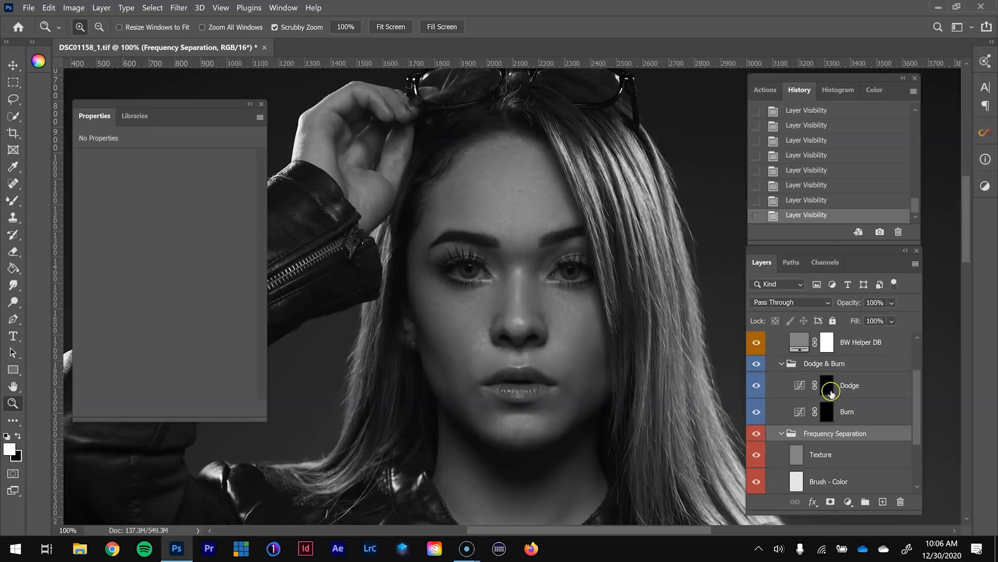
click(827, 387)
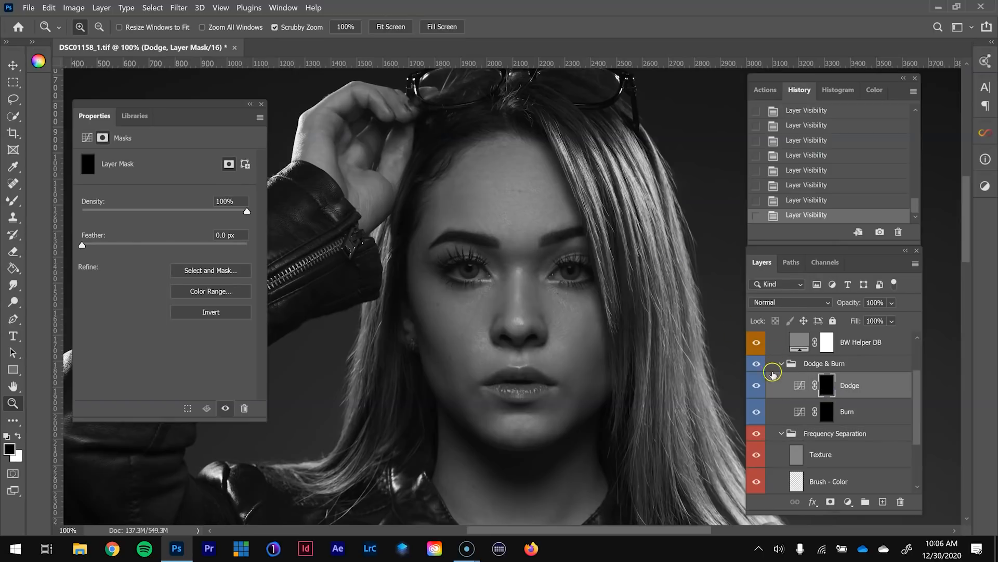
click(528, 194)
drag(526, 207, 558, 251)
scroll(857, 385, up, 2)
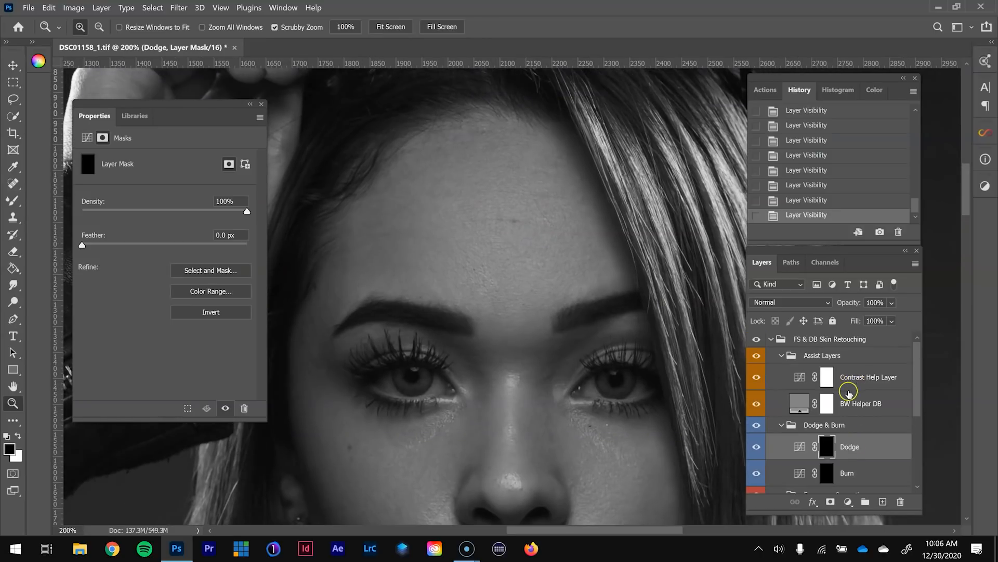
click(803, 383)
click(806, 303)
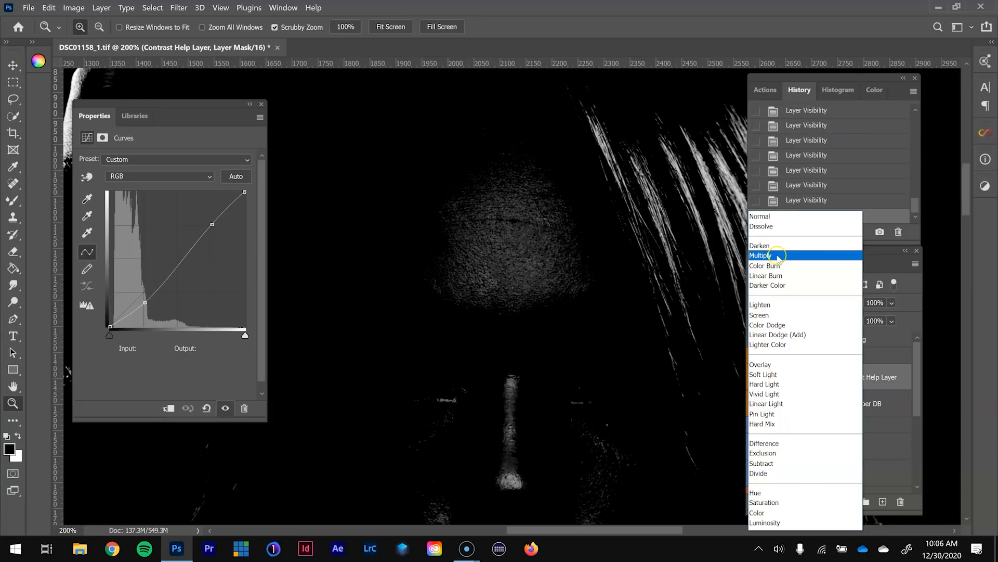
click(768, 256)
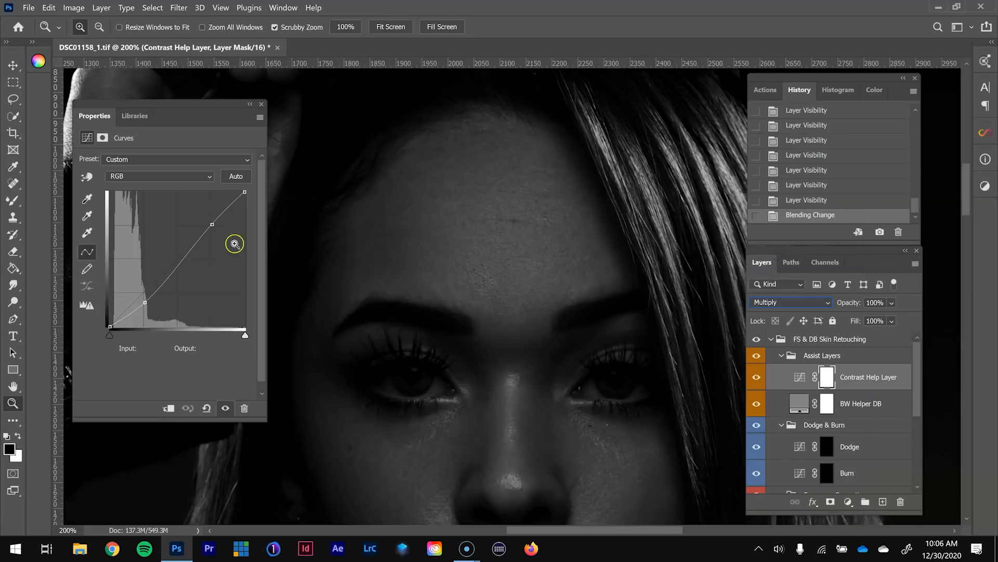
drag(210, 223, 208, 214)
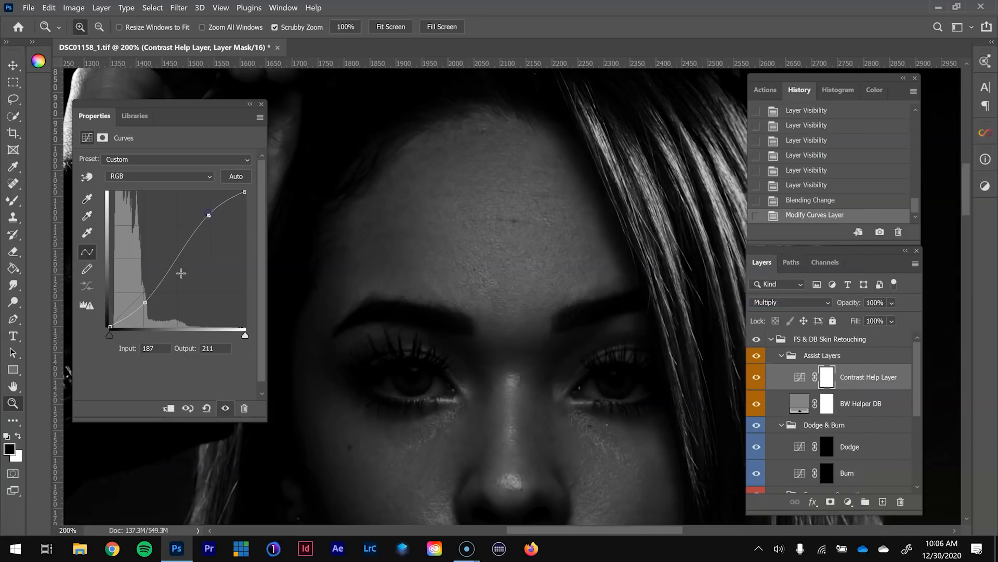
drag(144, 300, 143, 295)
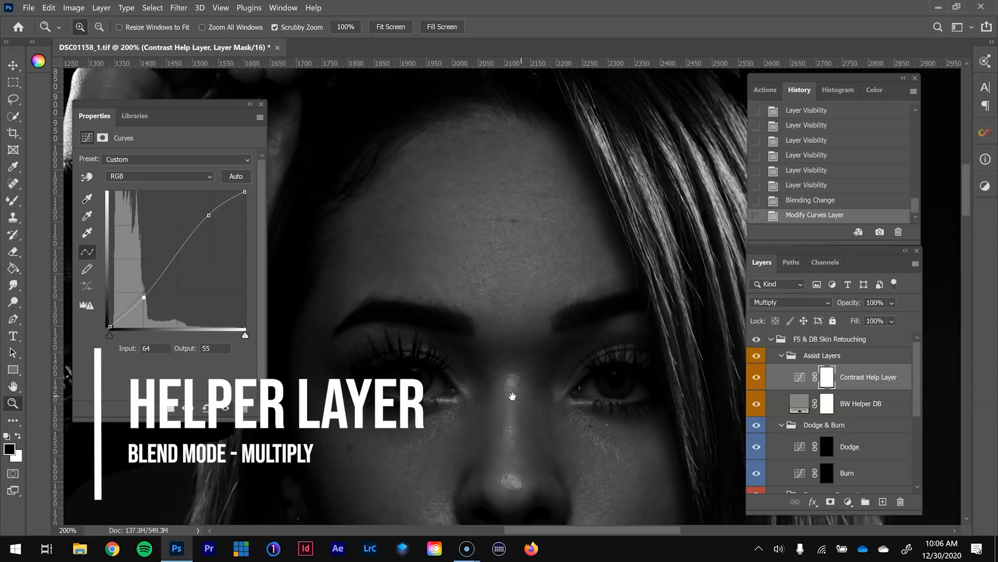
- Activate the Dodge layer's mask and the Brush tool with white as foreground, and check the brush preset's size and hardness
drag(513, 396, 509, 320)
drag(551, 275, 548, 390)
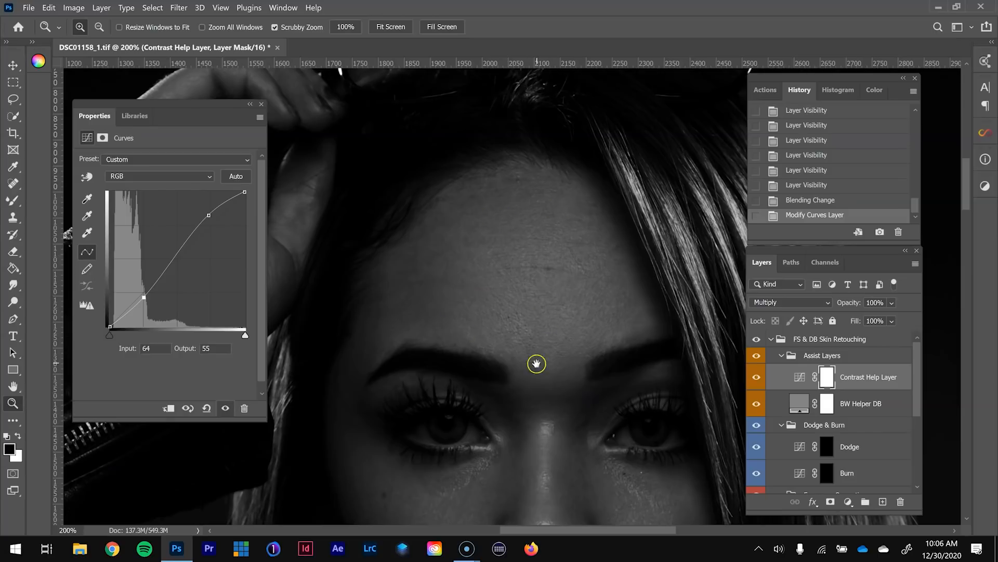
drag(541, 343, 528, 223)
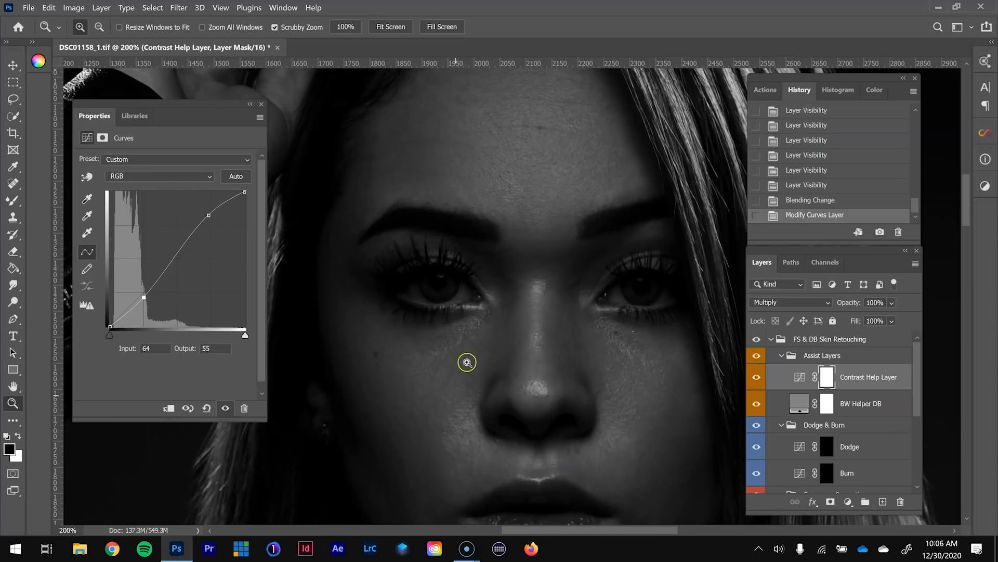
drag(651, 395, 557, 290)
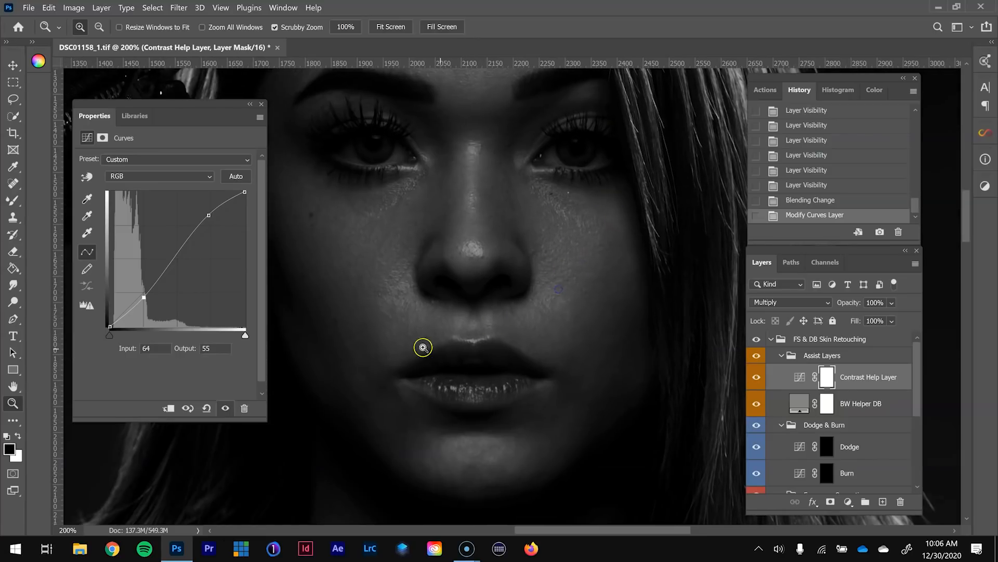
drag(527, 274, 588, 519)
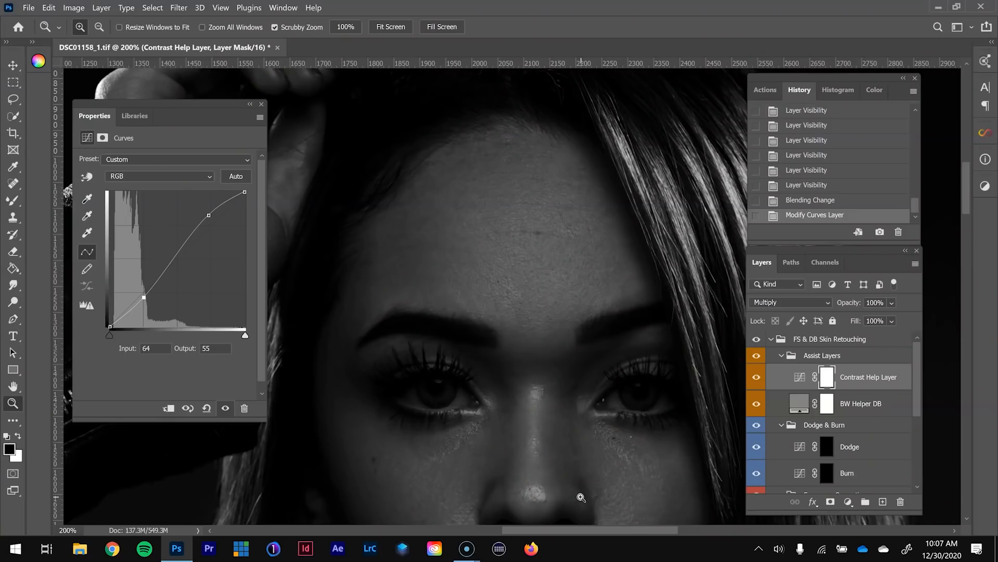
click(828, 449)
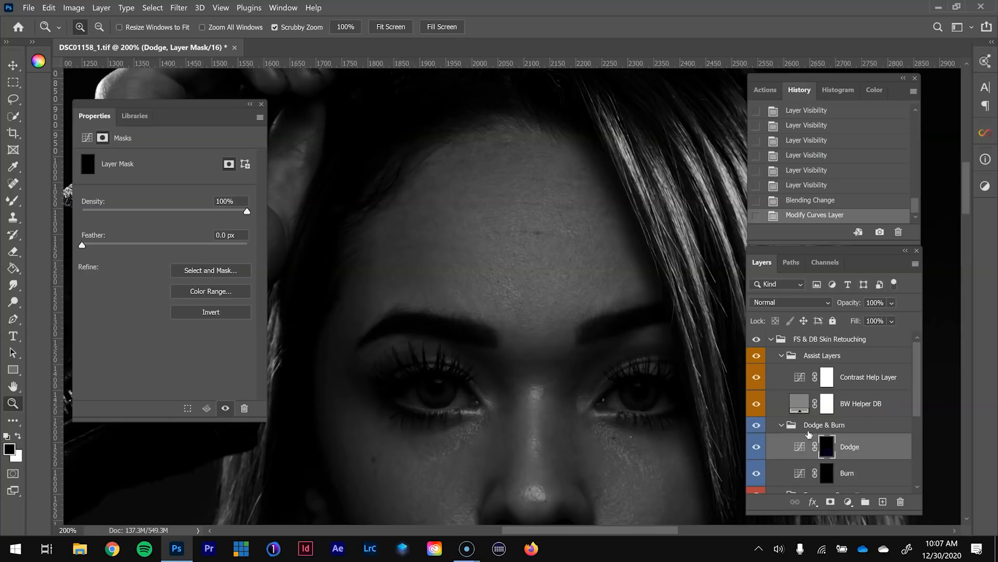
key(b)
key(shift+b)
key(x)
key(x)
key(x)
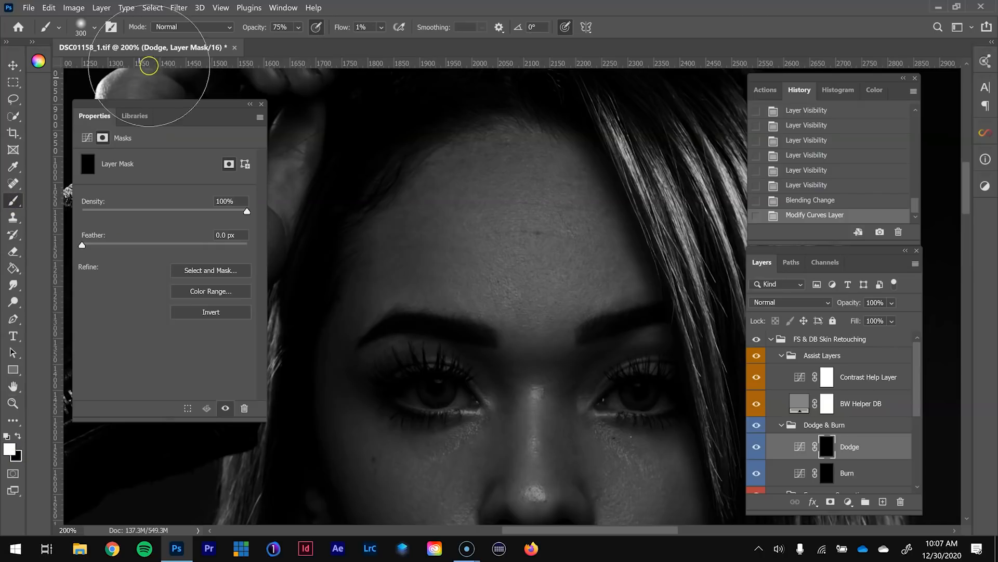
click(94, 28)
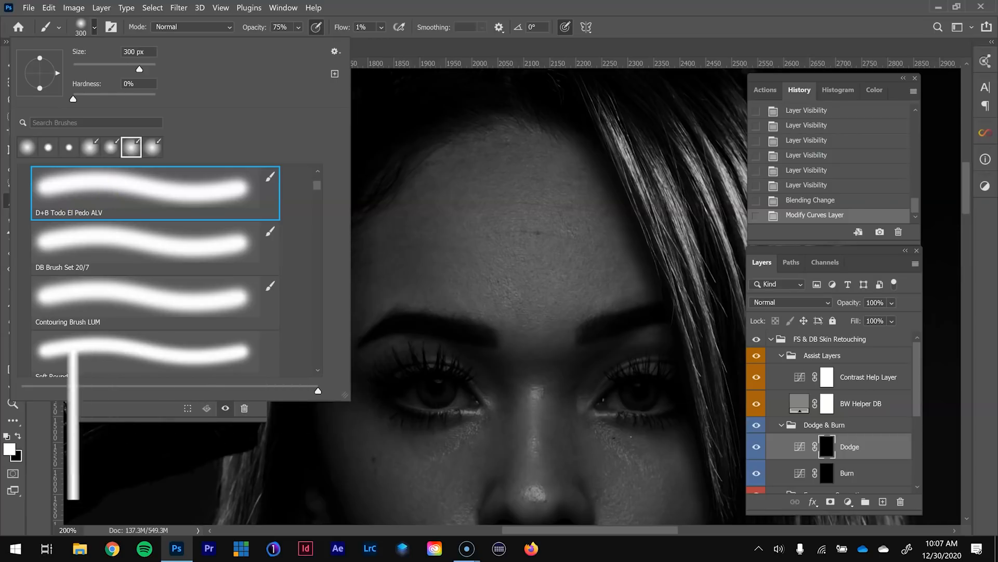
click(674, 4)
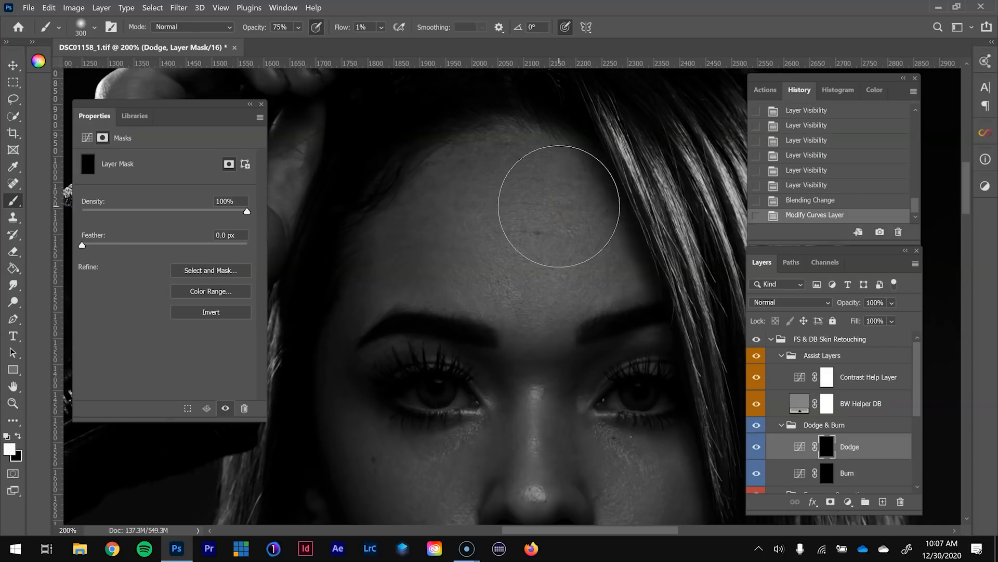
- Shrink the brush to 20 px and paint small dodge strokes on the Dodge mask over dark patches on the hair-covered side of the forehead
key(bracketleft)
key(bracketleft)
key(bracketleft)
key(bracketleft)
key(bracketleft)
key(bracketleft)
key(bracketleft)
key(bracketleft)
key(bracketleft)
key(bracketleft)
key(bracketleft)
key(bracketleft)
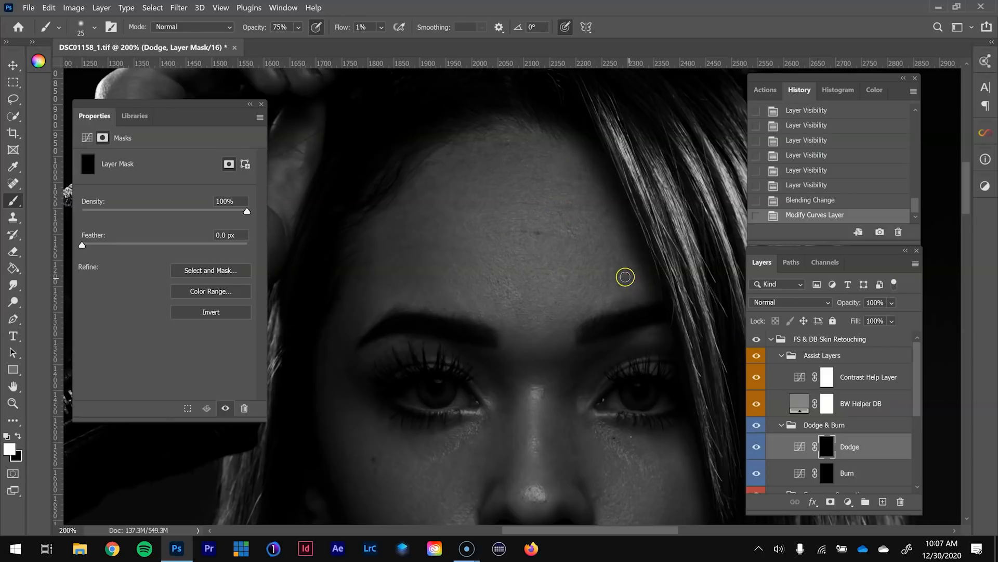
key(bracketleft)
key(bracketright)
drag(608, 292, 612, 270)
click(615, 269)
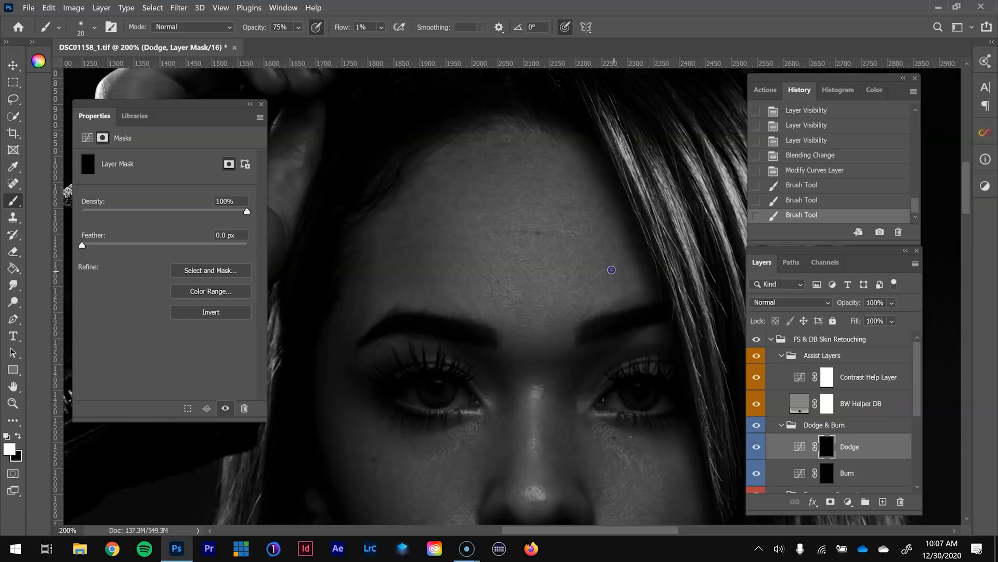
click(611, 244)
click(594, 247)
click(568, 249)
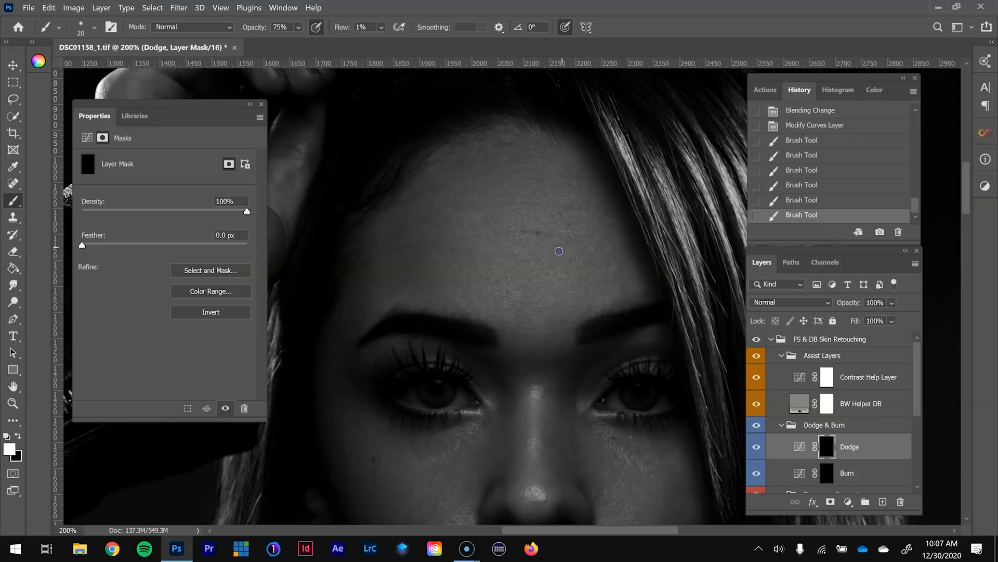
click(593, 221)
click(602, 212)
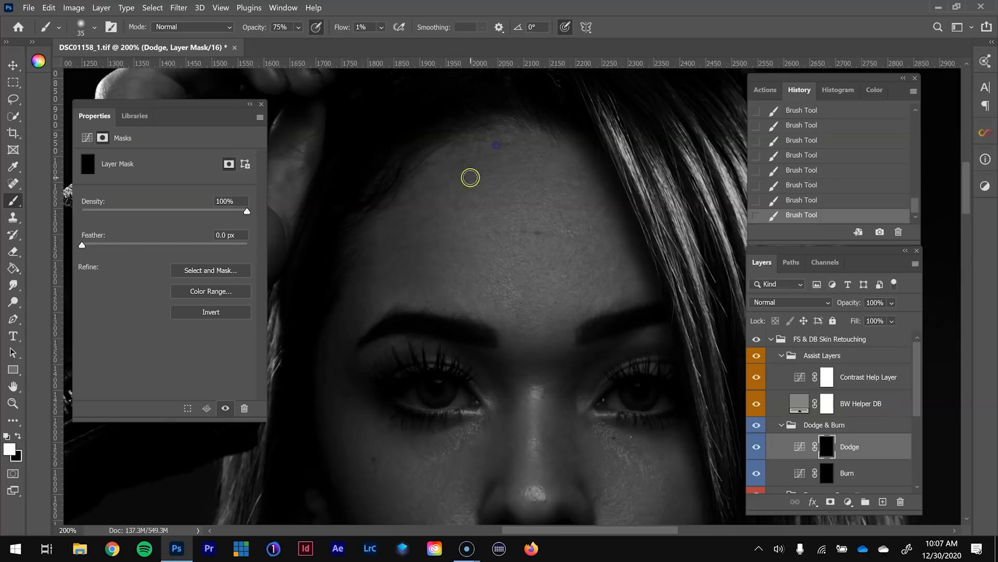
- Continue dodging dark patches across the rest of the forehead and between the eyebrows, adjusting the brush up to 30 px
key(bracketleft)
key(bracketleft)
key(bracketleft)
key(bracketright)
drag(410, 245, 413, 227)
key(bracketright)
drag(466, 256, 471, 258)
click(519, 341)
click(524, 316)
click(605, 290)
click(588, 209)
click(572, 177)
click(538, 168)
click(481, 196)
- Compare the forehead with and without the Dodge layer, and inspect its painted mask on its own
click(755, 447)
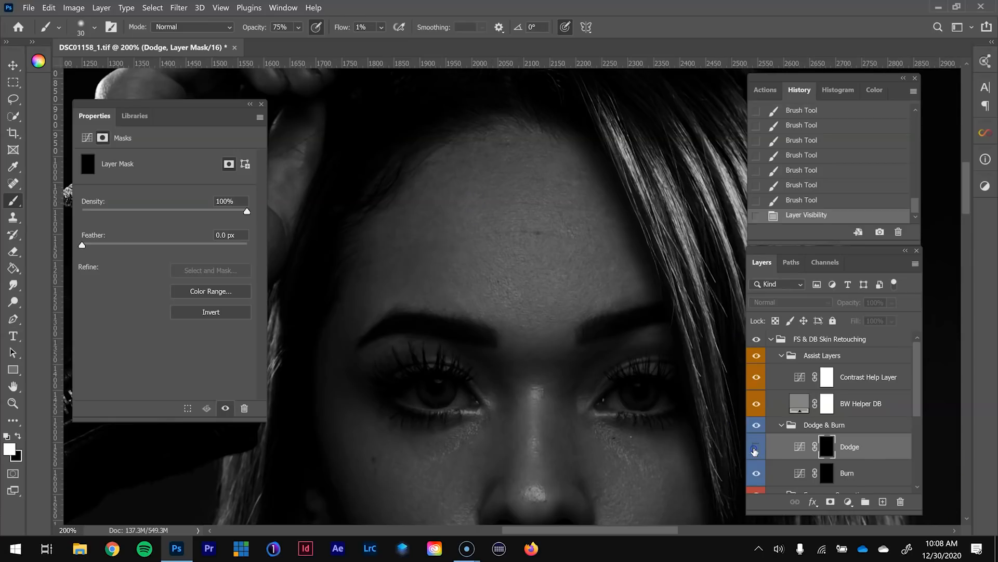
click(756, 448)
click(755, 448)
click(755, 448)
click(828, 448)
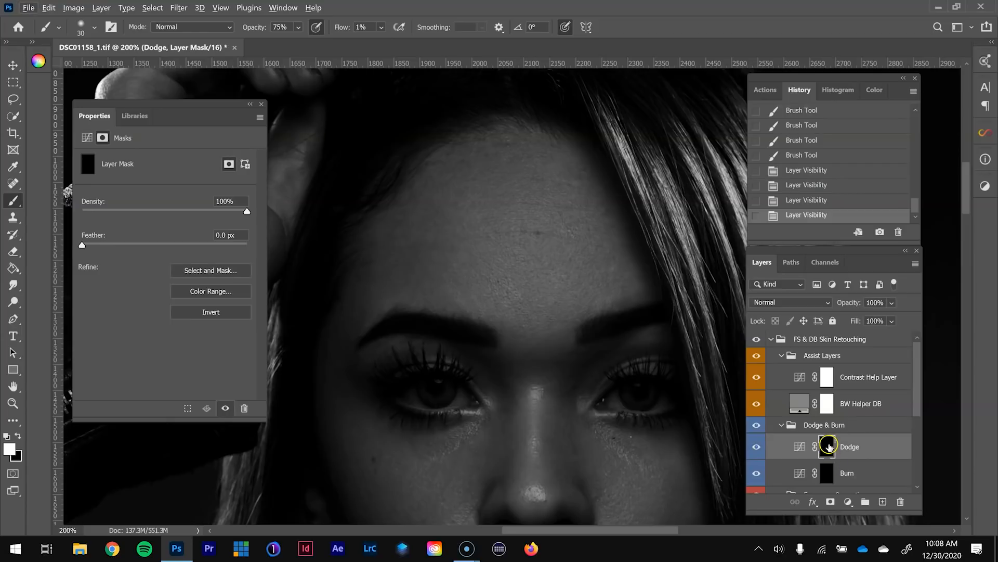
alt+click(828, 446)
alt+click(829, 446)
alt+click(828, 446)
alt+click(828, 446)
- Strengthen the Contrast Help Layer's curve, with points at input 80, output 32 and input 166, output 219
click(799, 376)
drag(140, 307, 146, 305)
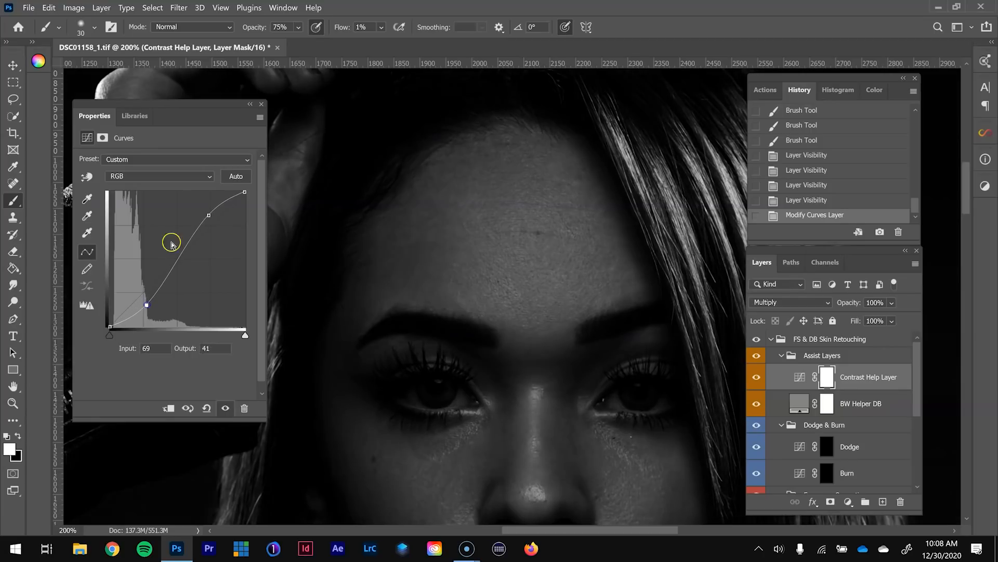
drag(204, 213, 194, 213)
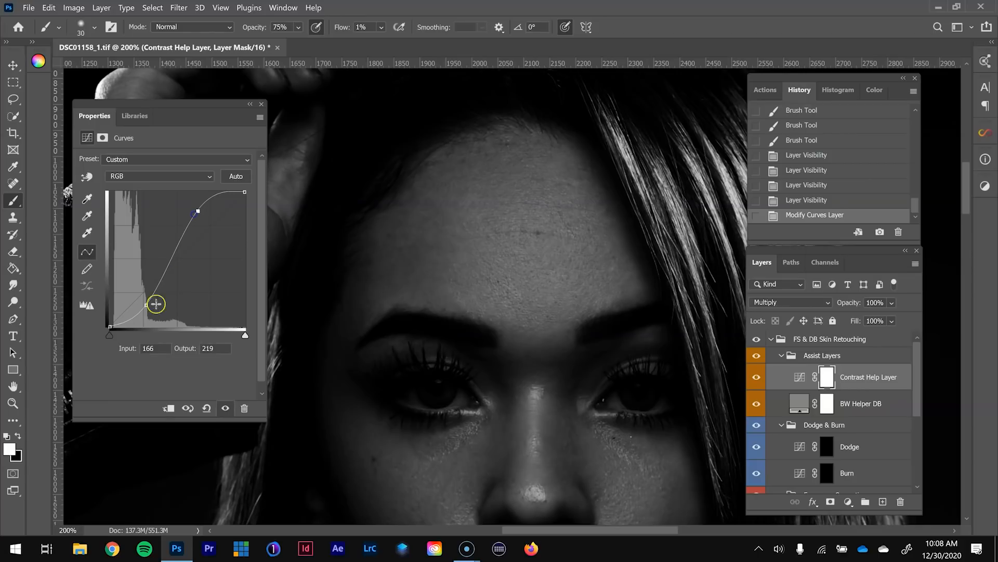
drag(146, 305, 154, 311)
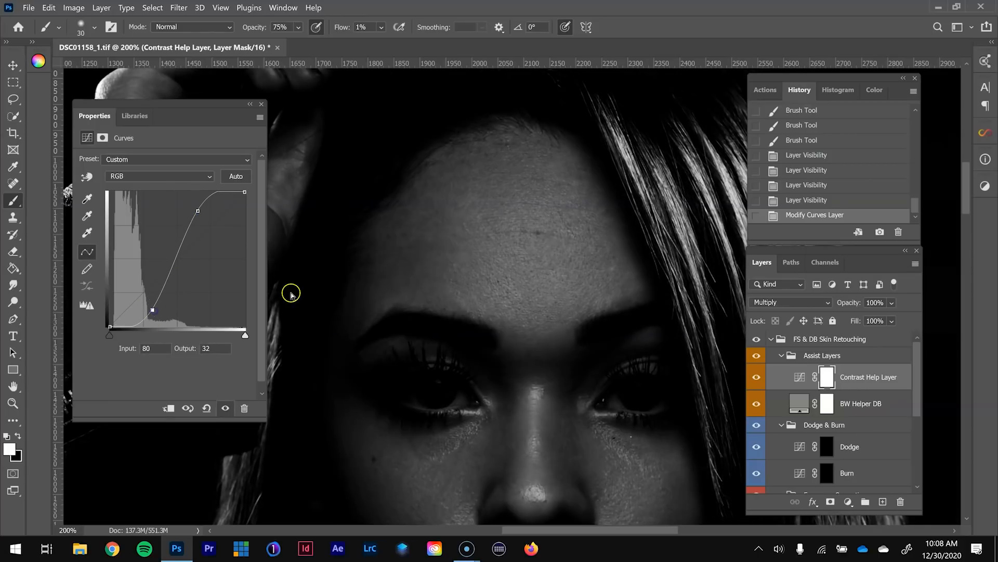
- Return to the Dodge mask and lighten remaining dark patches beside the falling hair on the forehead with a 20 px brush
drag(467, 279, 498, 297)
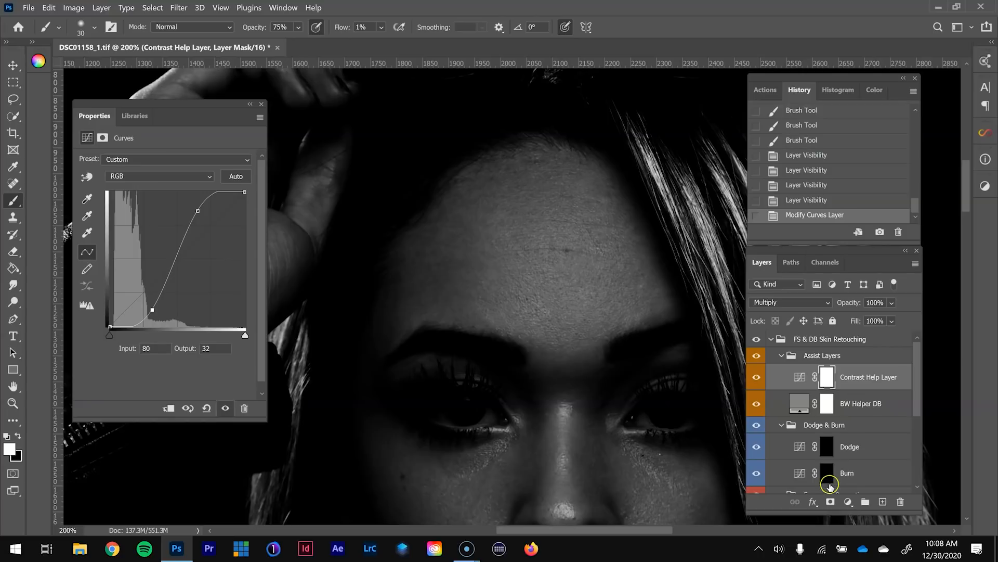
click(827, 449)
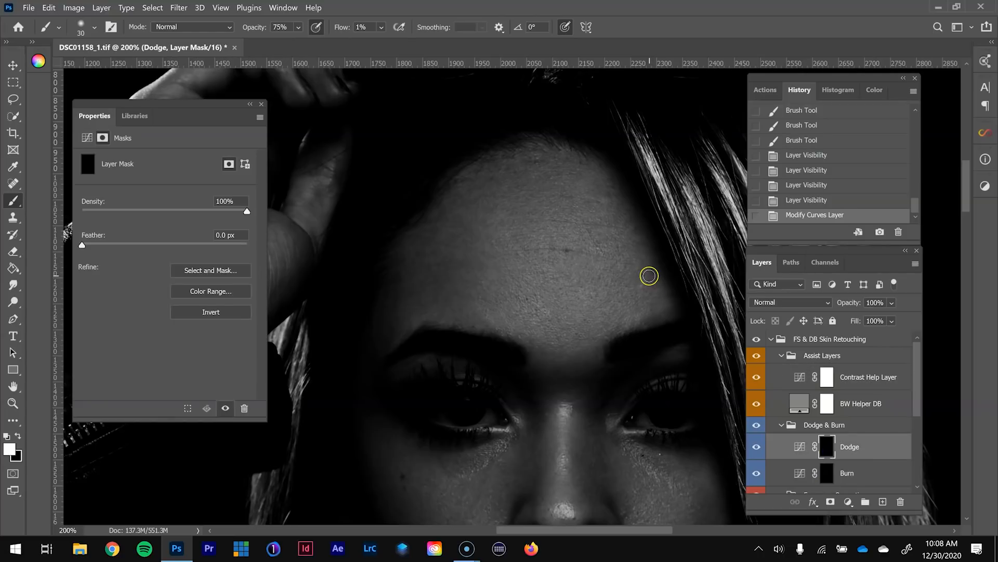
key(bracketleft)
key(bracketleft)
click(641, 276)
click(625, 281)
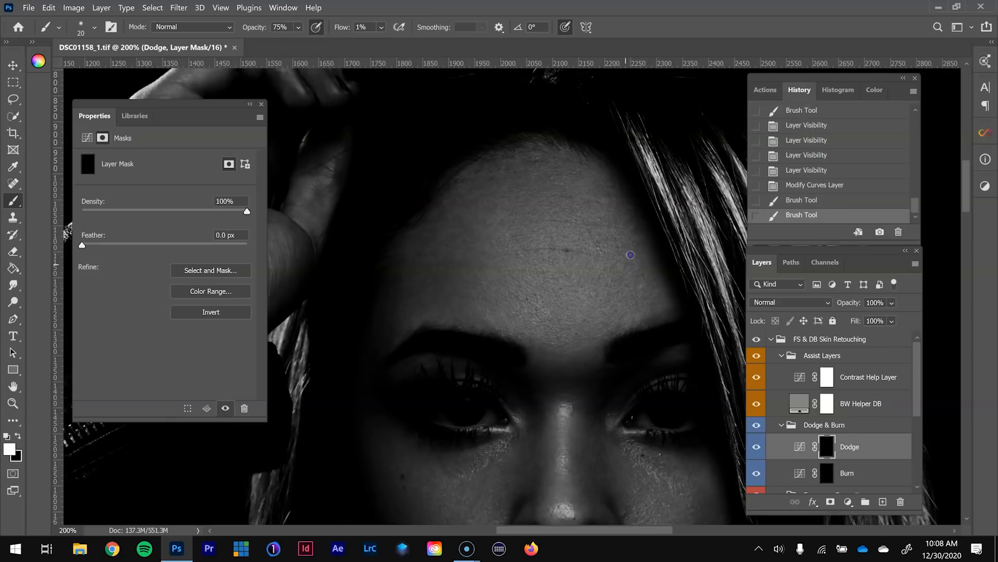
click(613, 227)
click(613, 222)
click(613, 219)
click(613, 228)
click(614, 237)
click(597, 225)
click(591, 183)
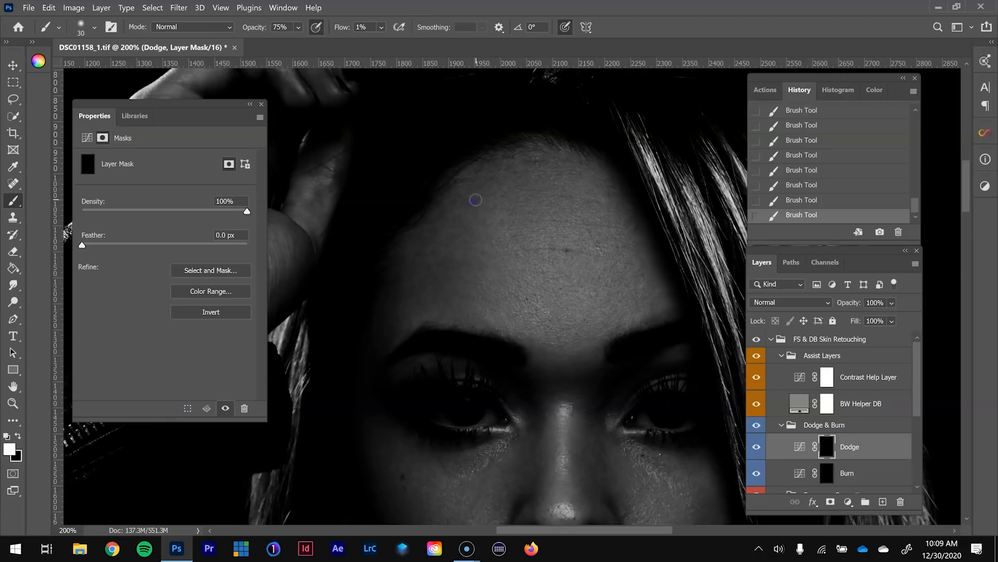
- Dodge the remaining uneven patches from above the eyebrow up to the hairline and across the forehead, varying the small brush's size
key(bracketleft)
click(439, 305)
click(465, 298)
click(473, 283)
click(447, 269)
click(442, 229)
key(bracketright)
click(503, 170)
click(574, 167)
click(613, 210)
click(573, 176)
click(542, 180)
click(493, 225)
click(470, 223)
drag(457, 264, 462, 274)
- Switch to the Burn layer's mask and set the brush size to 30 px
key(bracketright)
key(bracketright)
key(bracketright)
key(bracketright)
key(bracketleft)
key(bracketleft)
key(bracketleft)
key(bracketleft)
key(alt+bracketleft)
key(bracketleft)
key(bracketleft)
key(bracketleft)
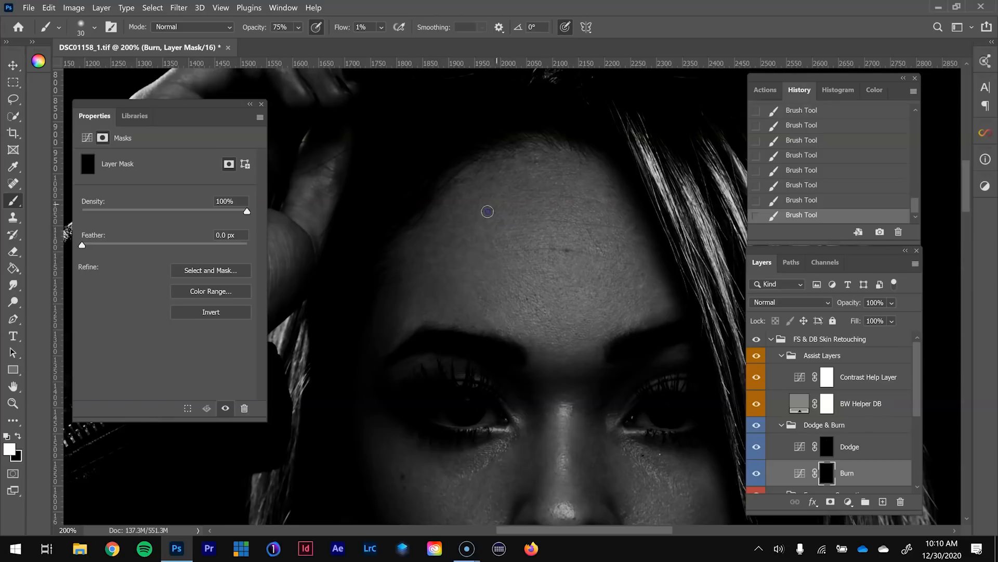
- Even out the forehead by alternating between the Dodge mask with a 40 px brush and the Burn mask with a 30 px brush
key(alt+bracketright)
key(bracketleft)
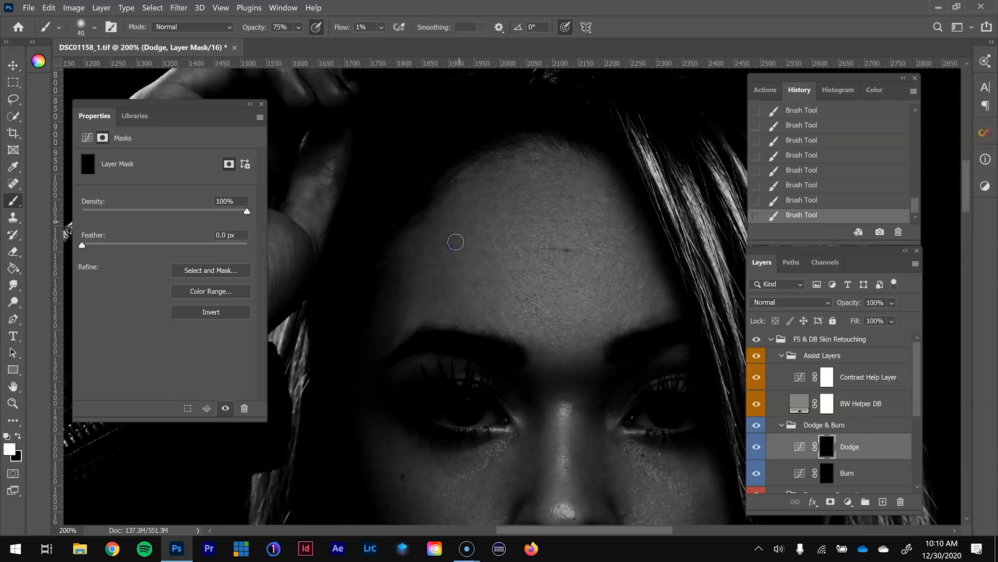
key(alt+bracketleft)
key(bracketright)
- Compare the forehead with and without the Dodge & Burn group, both with the Assist Layers shown and in full colour
click(756, 425)
click(756, 425)
click(757, 425)
click(757, 426)
click(757, 426)
click(756, 426)
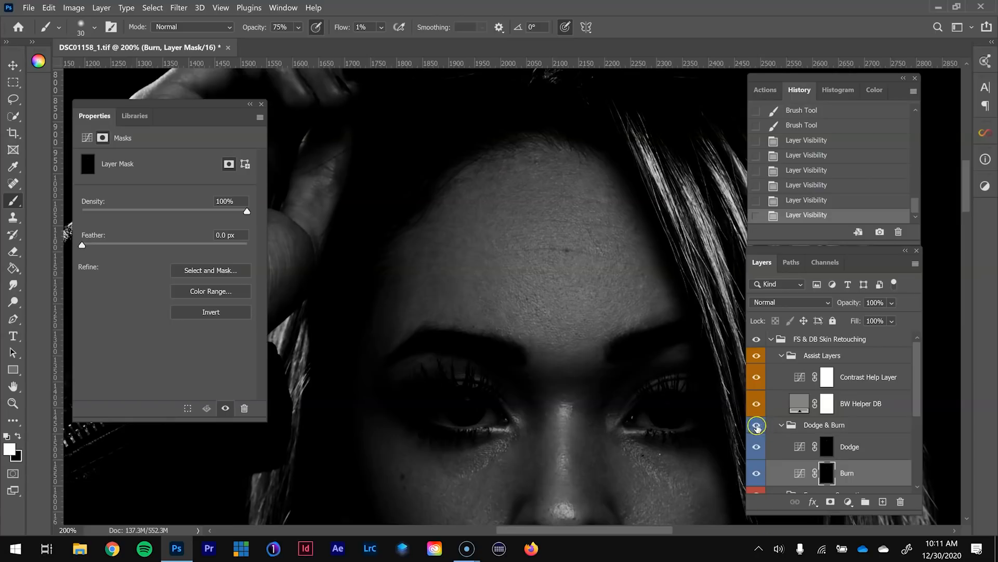
click(757, 426)
click(757, 426)
click(757, 355)
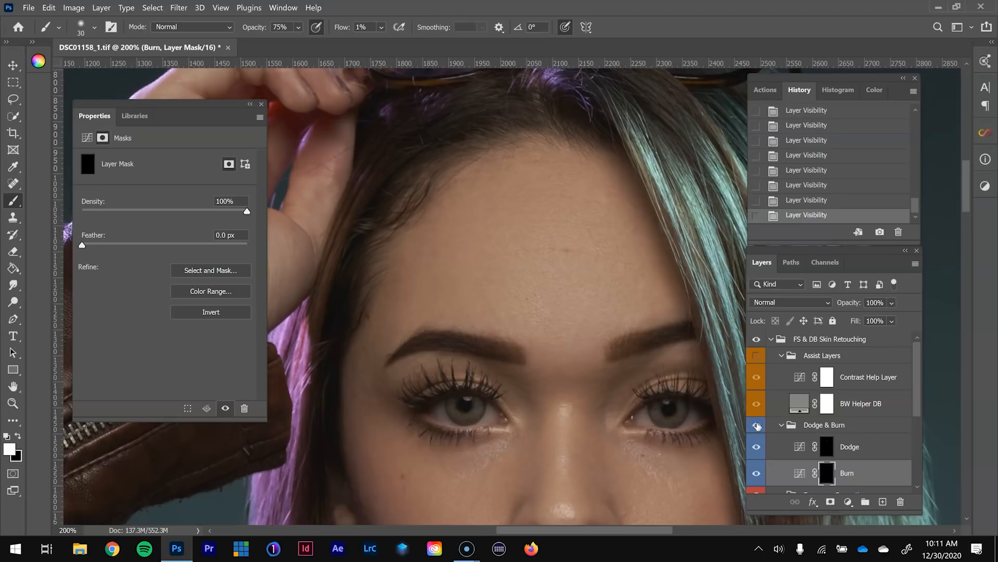
click(758, 426)
click(756, 355)
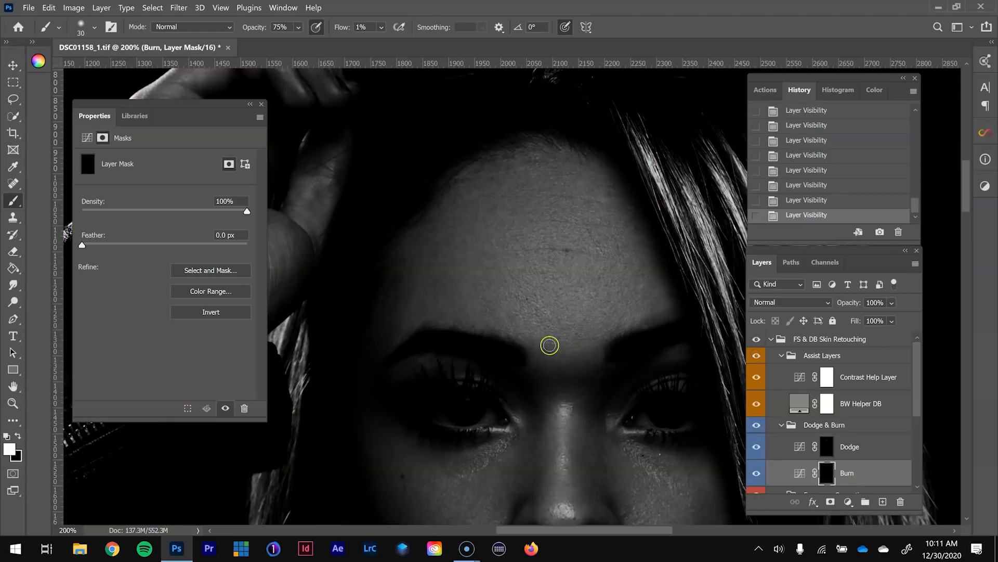
- Reset the Contrast Help Layer's curve to its default and set the layer's blending mode to Overlay
drag(481, 391, 517, 342)
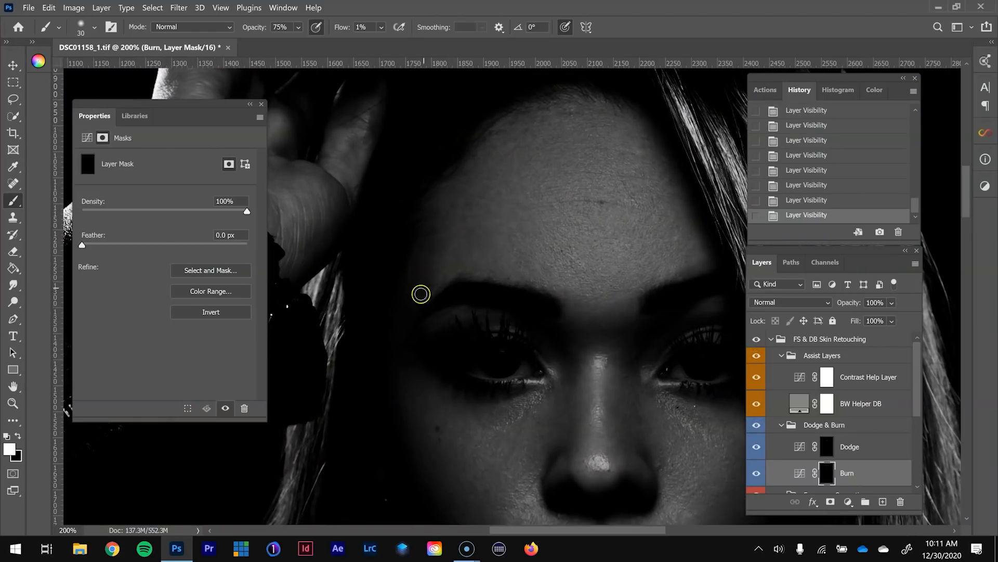
drag(494, 478, 655, 422)
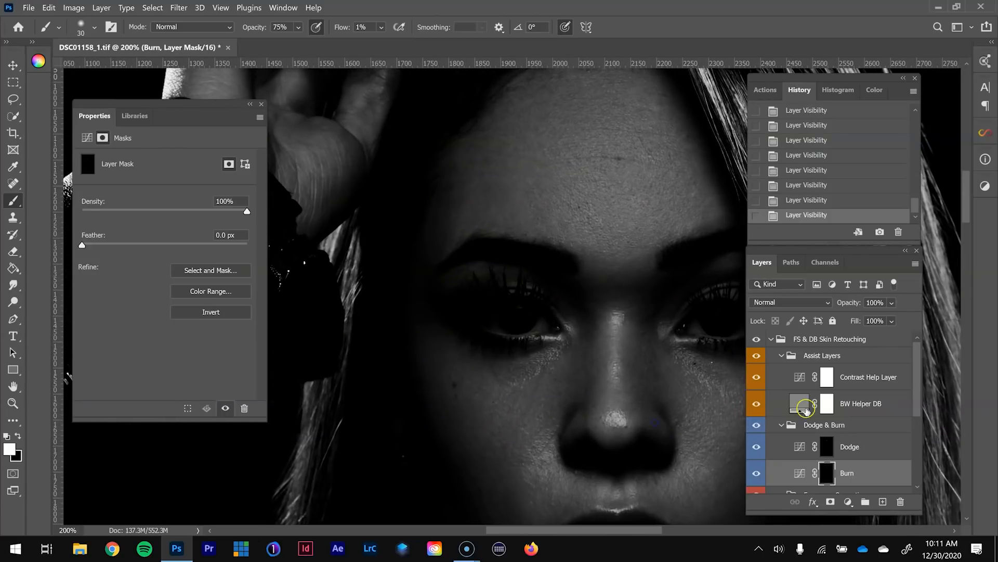
click(809, 383)
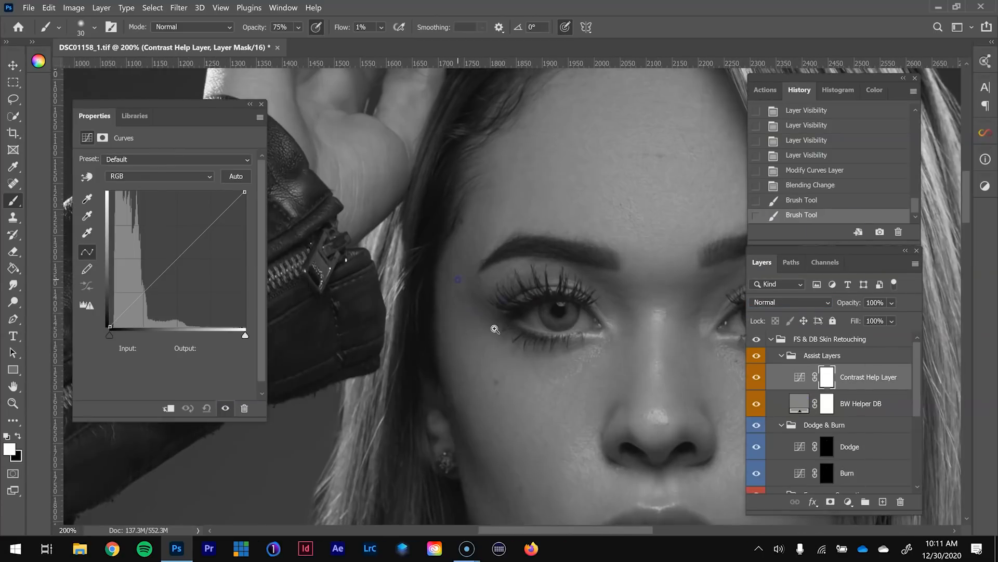
click(791, 302)
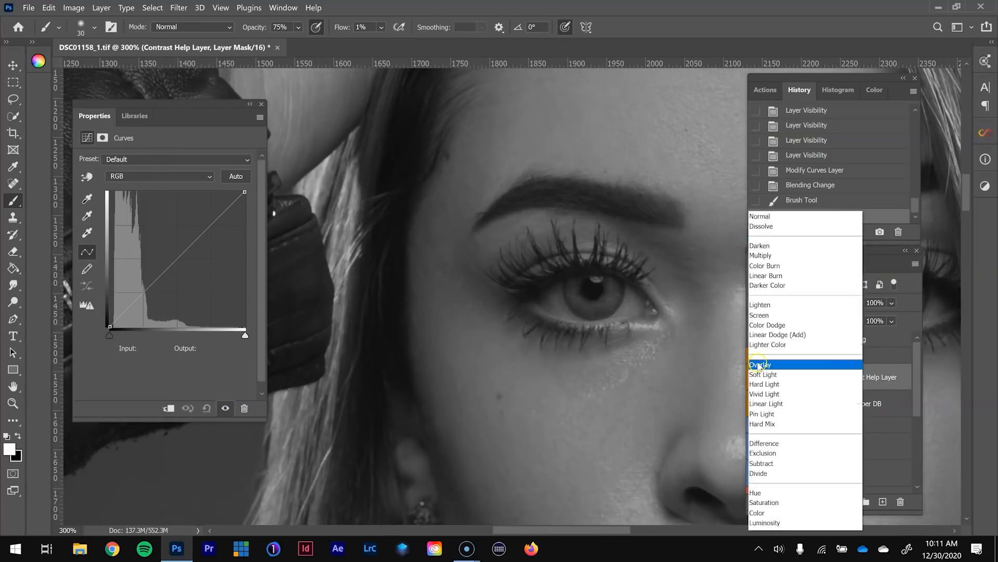
click(759, 365)
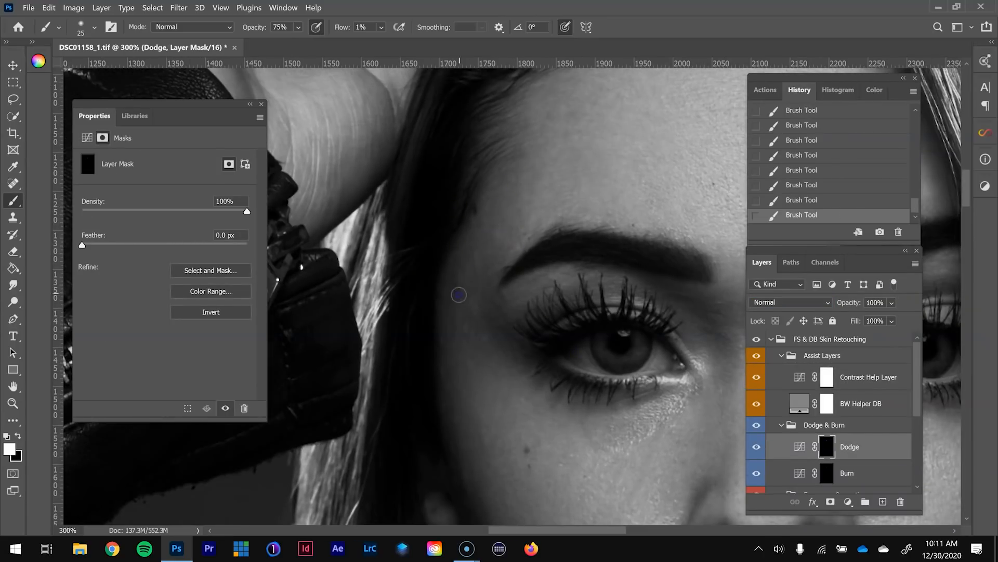
- Even out the temple and the cheek below the eye on the Dodge and Burn masks with 20 to 25 px brushes
key(bracketleft)
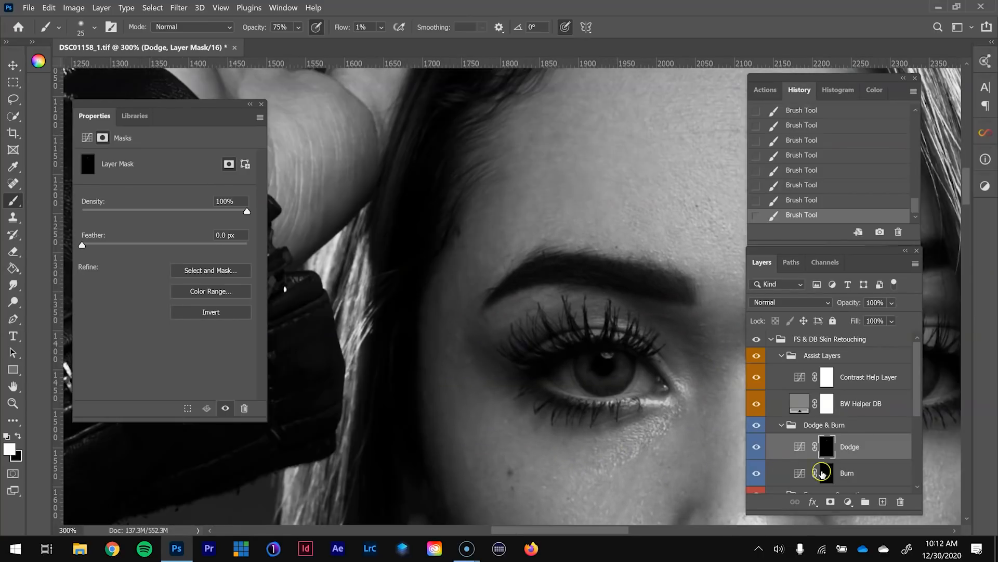
key(alt+bracketleft)
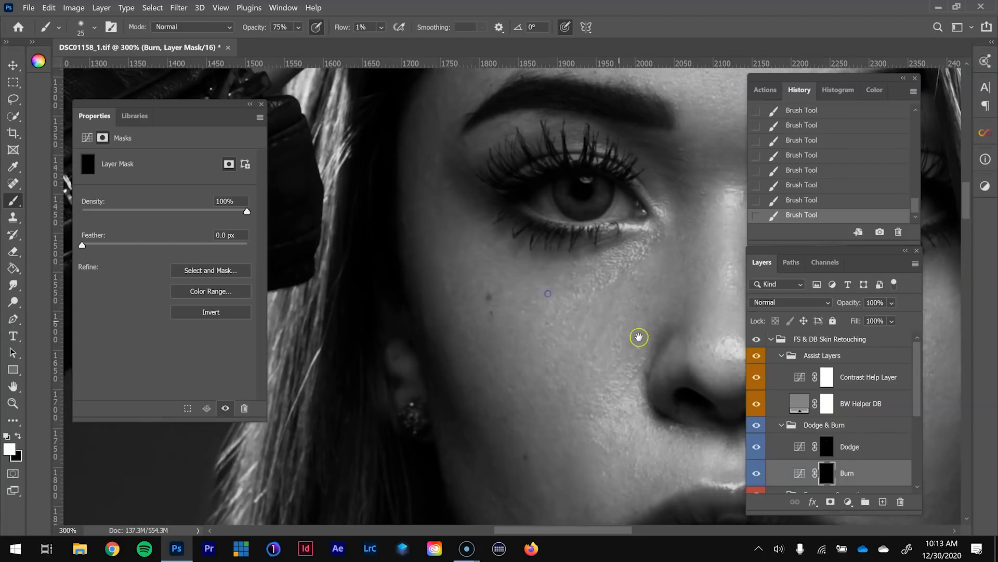
key(alt+bracketright)
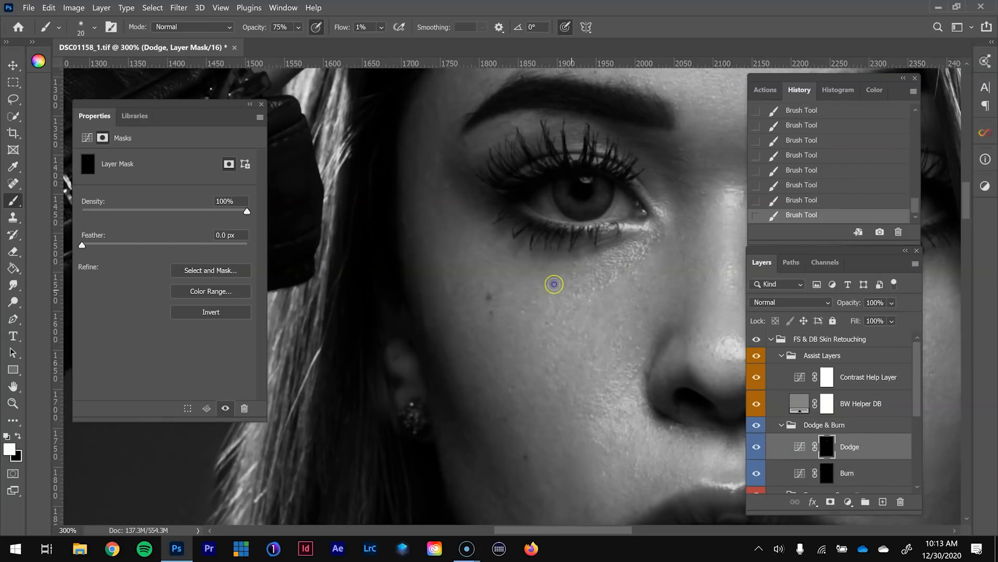
key(bracketleft)
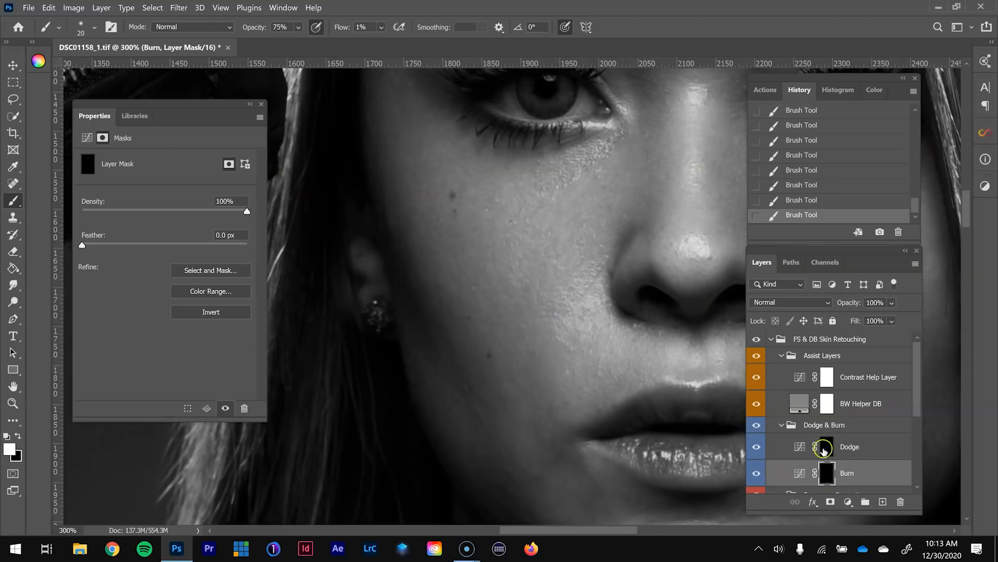
key(bracketright)
key(bracketright)
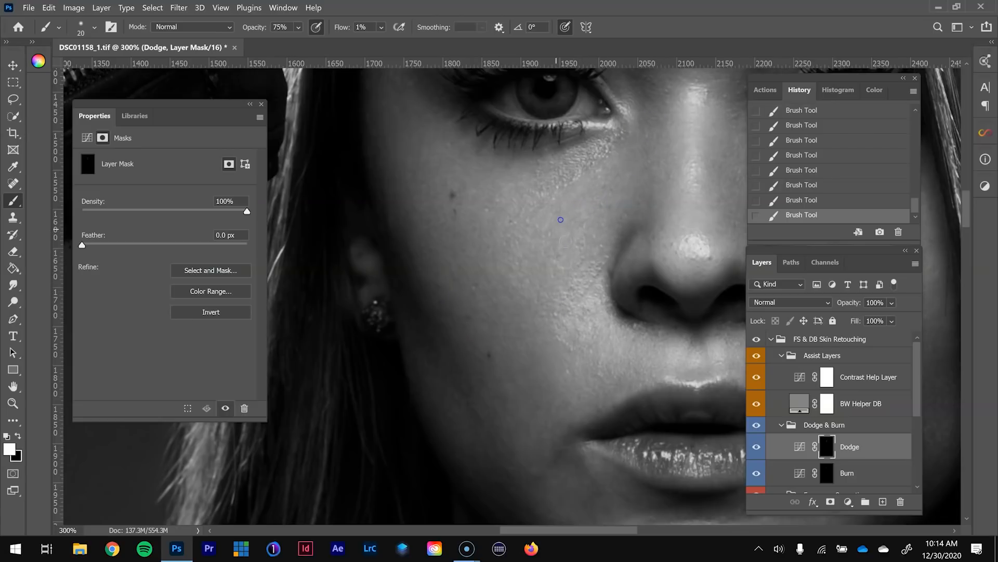
- Lighten the dark patches on the cheek from below the eye down towards the mouth on the Dodge mask with a small brush
drag(547, 256, 548, 217)
drag(440, 179, 499, 177)
mouse_move(451, 144)
mouse_down()
mouse_move(566, 190)
mouse_move(566, 446)
mouse_move(553, 403)
mouse_up()
mouse_move(536, 440)
mouse_down()
mouse_move(489, 399)
mouse_move(506, 403)
mouse_move(472, 357)
mouse_move(533, 438)
mouse_move(565, 409)
mouse_move(504, 392)
mouse_move(487, 405)
mouse_up()
mouse_move(532, 458)
mouse_down()
mouse_move(540, 466)
mouse_move(546, 408)
mouse_move(599, 399)
mouse_up()
- Compare the face and cheek with and without the Dodge & Burn group at different zoom levels
scroll(623, 281, down, 5)
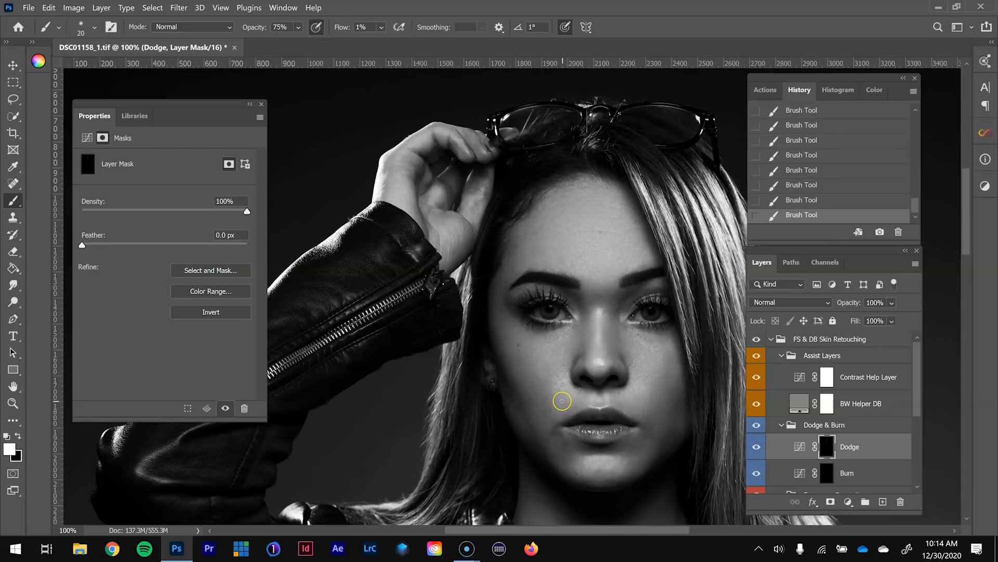
key(z)
click(563, 400)
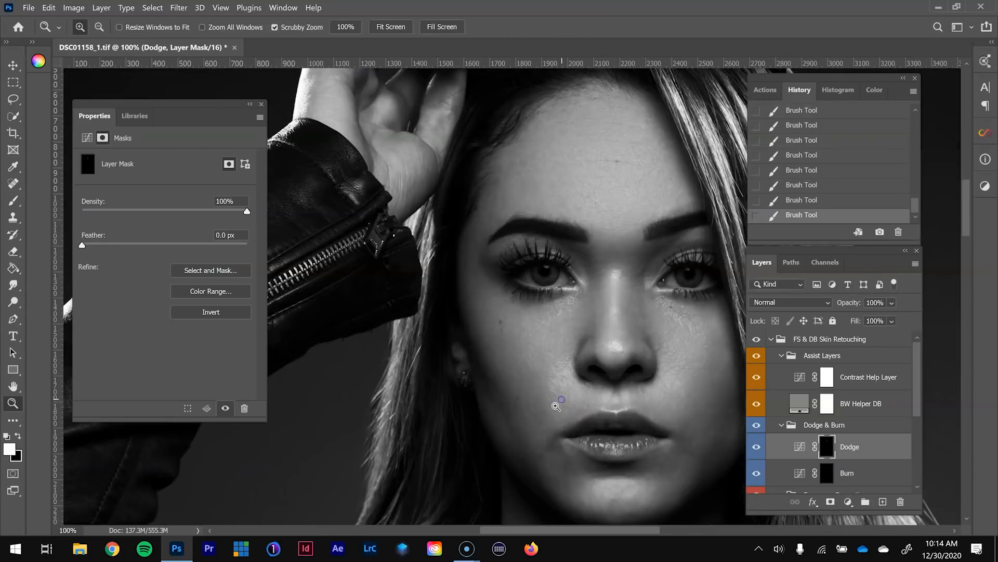
click(756, 426)
click(757, 425)
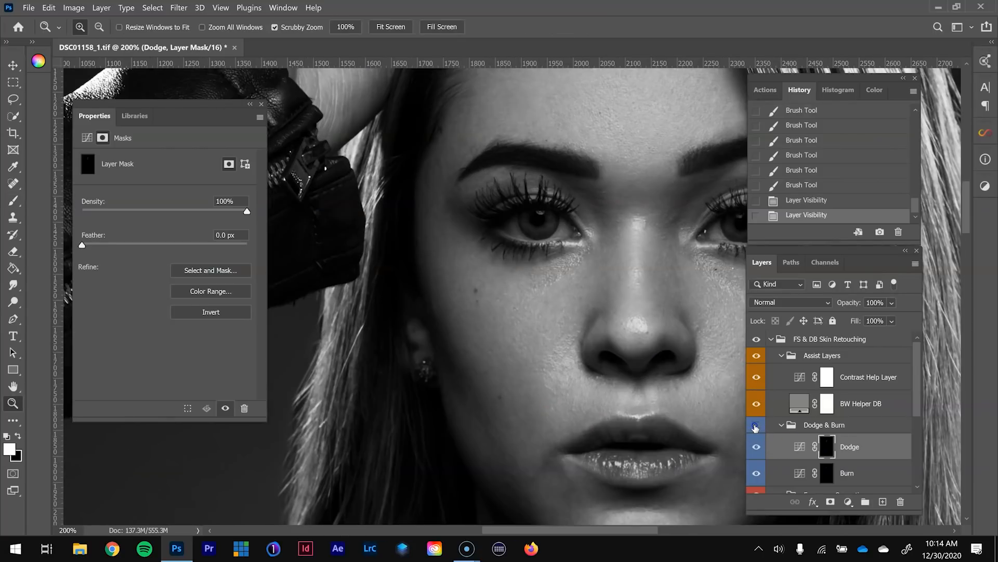
click(756, 425)
click(757, 425)
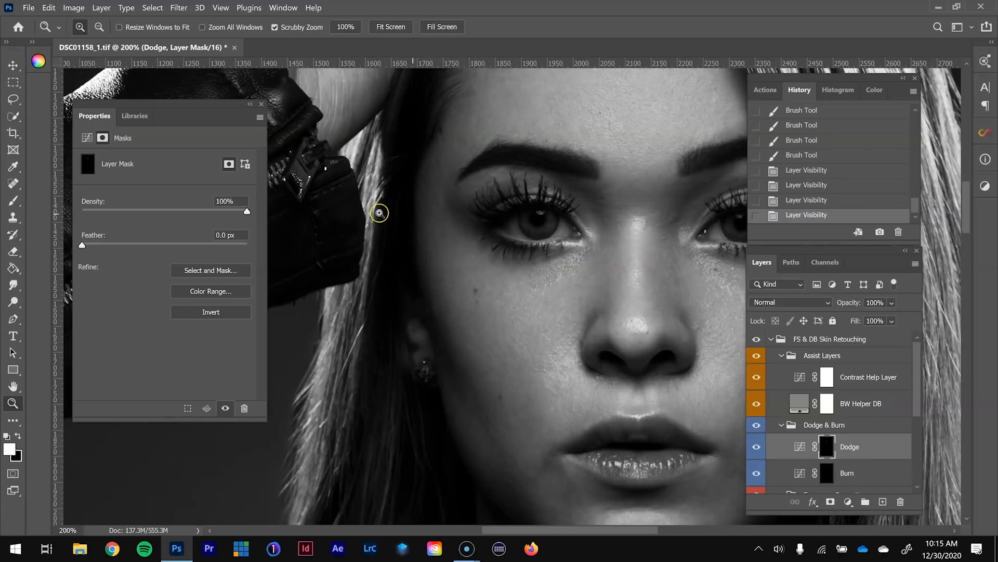
click(755, 426)
click(756, 427)
click(756, 426)
click(756, 426)
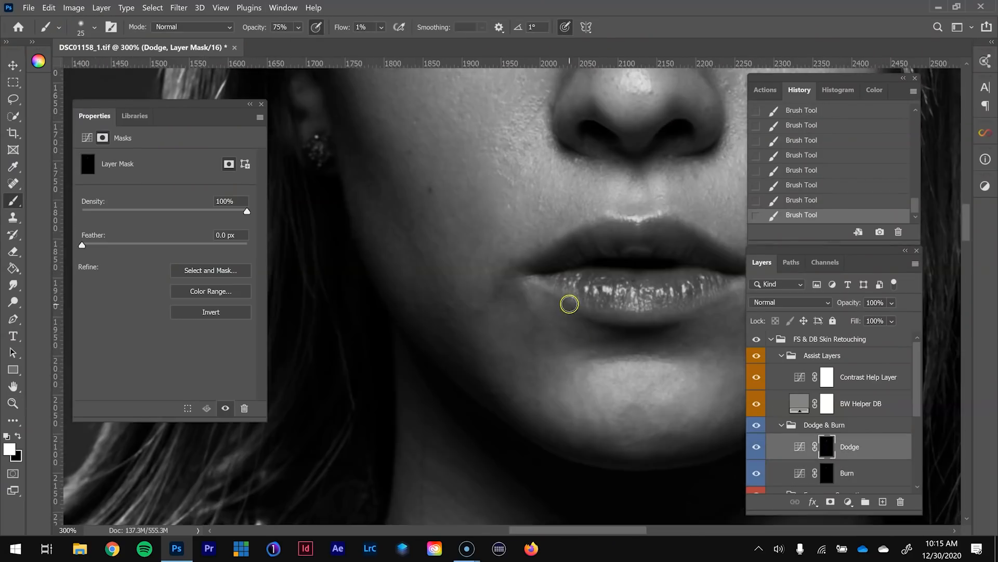
- Dodge the dark patches around the mouth corners and chin, varying the small brush's size up to 25 px
key(bracketleft)
key(bracketleft)
key(bracketright)
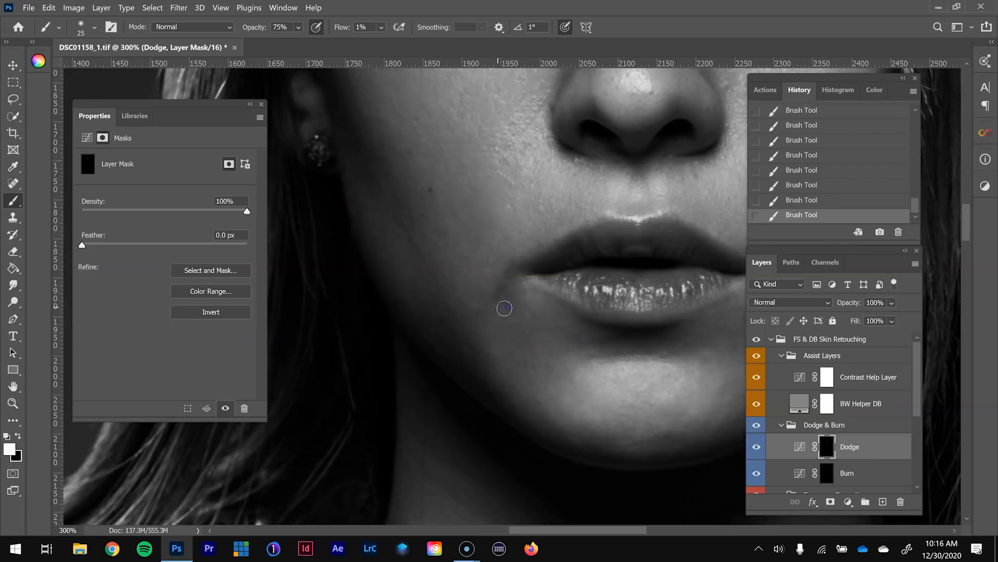
scroll(572, 284, right, 3)
key(bracketleft)
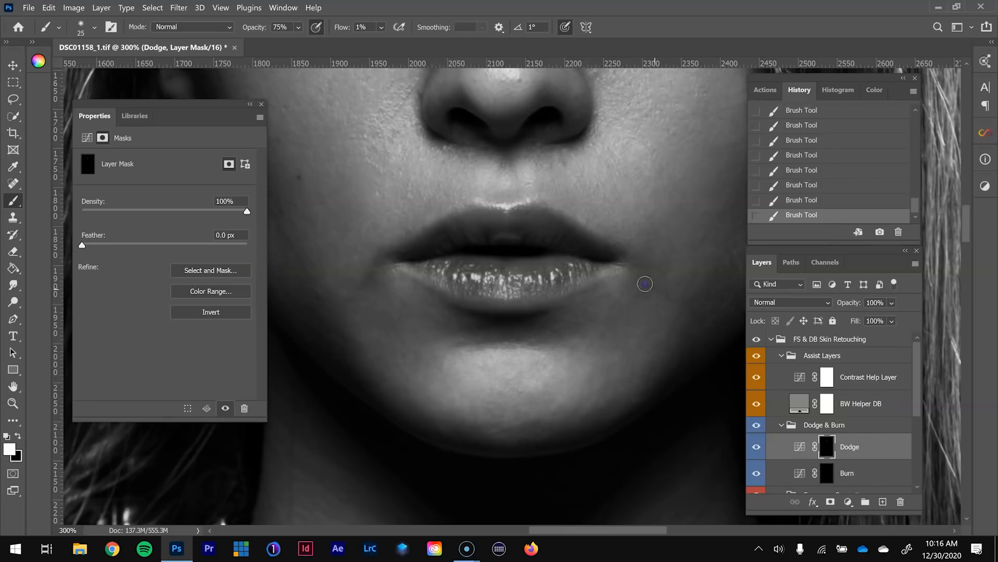
- Burn the bright patches on the chin and jaw below the mouth on the Burn mask with a 25 px brush
scroll(653, 236, right, 2)
scroll(653, 236, up, 1)
key(alt+bracketleft)
key(bracketright)
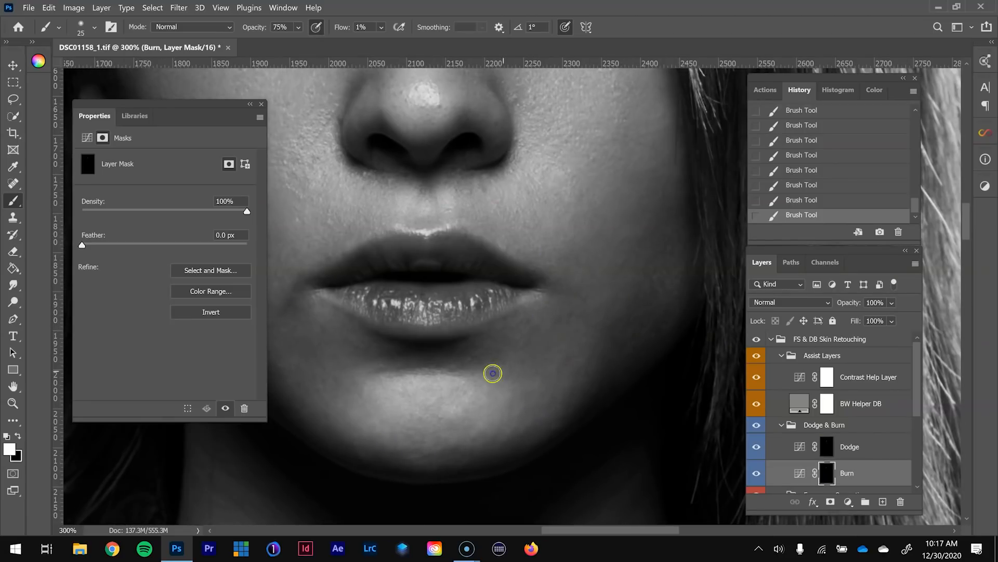
- Return to the Dodge mask and lighten dark patches on the cheek beside the hair and along the chin below the lower lip
click(816, 455)
drag(587, 267, 551, 329)
key(bracketleft)
key(bracketleft)
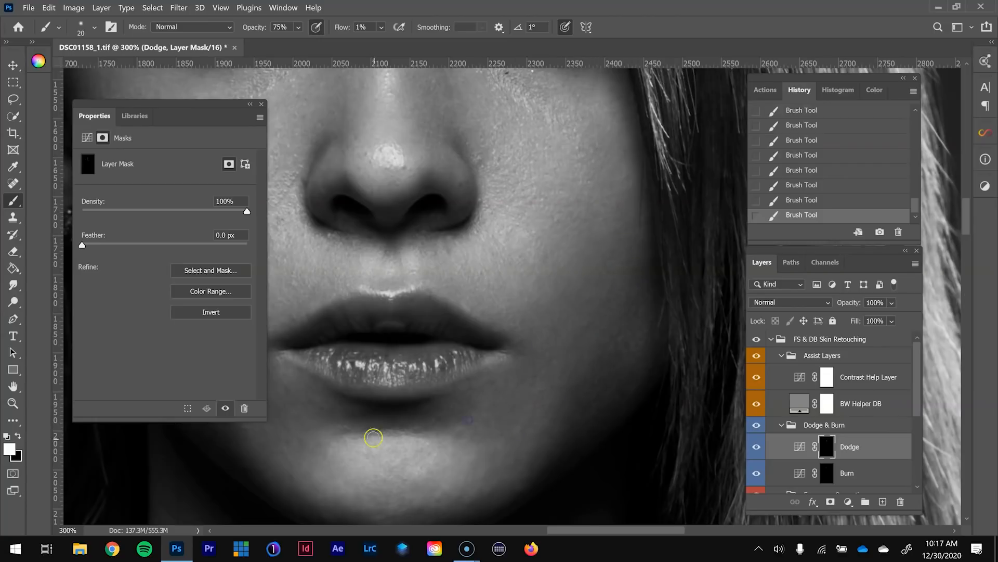
drag(298, 453, 410, 453)
key(])
- Compare the whole face with and without the Dodge & Burn group
key(ctrl+minus)
key(ctrl+minus)
click(756, 426)
click(755, 426)
click(756, 426)
click(756, 426)
click(756, 426)
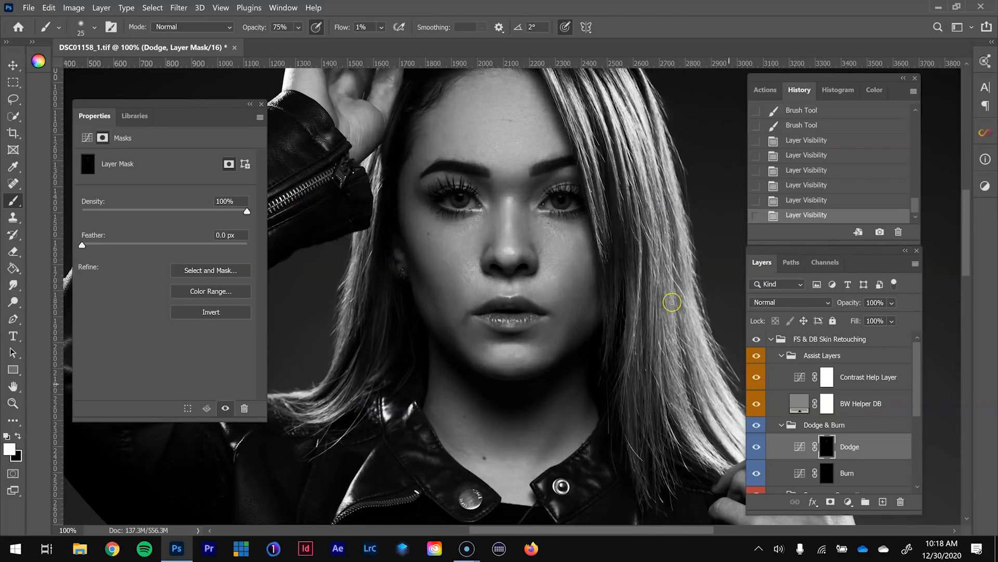
- Burn a small patch on the cheek beside the mouth on the Burn mask
key(ctrl+plus)
click(827, 474)
drag(568, 359, 565, 354)
- Set the Contrast Help Layer's blending mode to Normal and shape its curve into an S with lowered shadows and raised highlights
click(800, 377)
click(820, 303)
click(775, 167)
drag(144, 286, 143, 304)
drag(206, 223, 210, 229)
drag(143, 303, 155, 309)
- Try burning bright areas on the cheek on the Burn mask, and undo the strokes
click(827, 473)
mouse_move(488, 196)
mouse_down()
mouse_move(528, 280)
mouse_move(565, 287)
mouse_up()
click(528, 281)
key(ctrl+z)
key(ctrl+z)
key(ctrl+z)
key(ctrl+z)
- Lighten the dark patches on the cheek and around the nose on the Dodge mask with a small brush
click(827, 447)
drag(575, 324, 550, 298)
drag(472, 284, 468, 269)
click(504, 326)
click(484, 253)
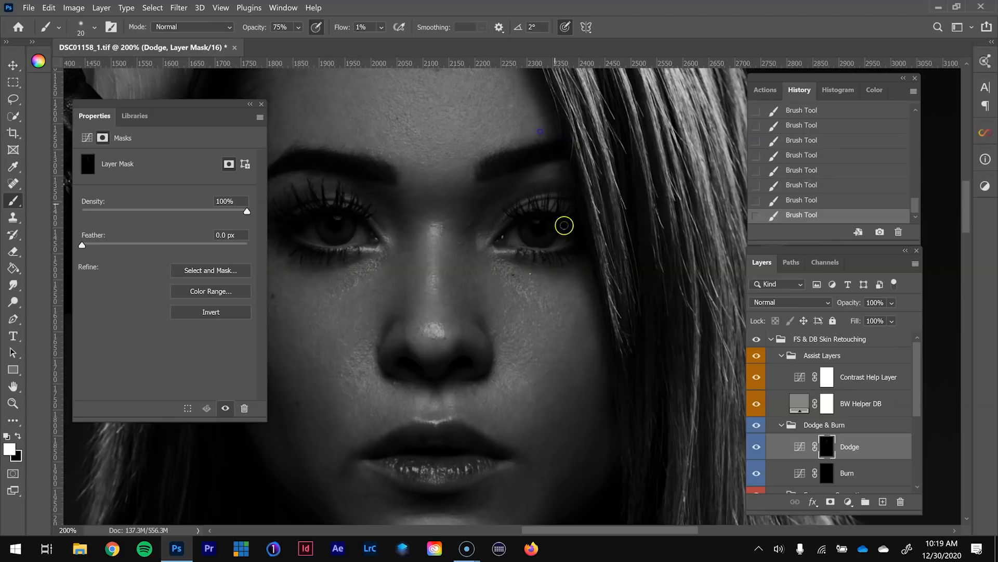
- Dodge the uneven shadows across the chin below the lower lip, adjusting the small brush's size
key(bracketright)
scroll(568, 426, down, 3)
key(bracketleft)
key(bracketleft)
click(442, 430)
drag(429, 446, 515, 410)
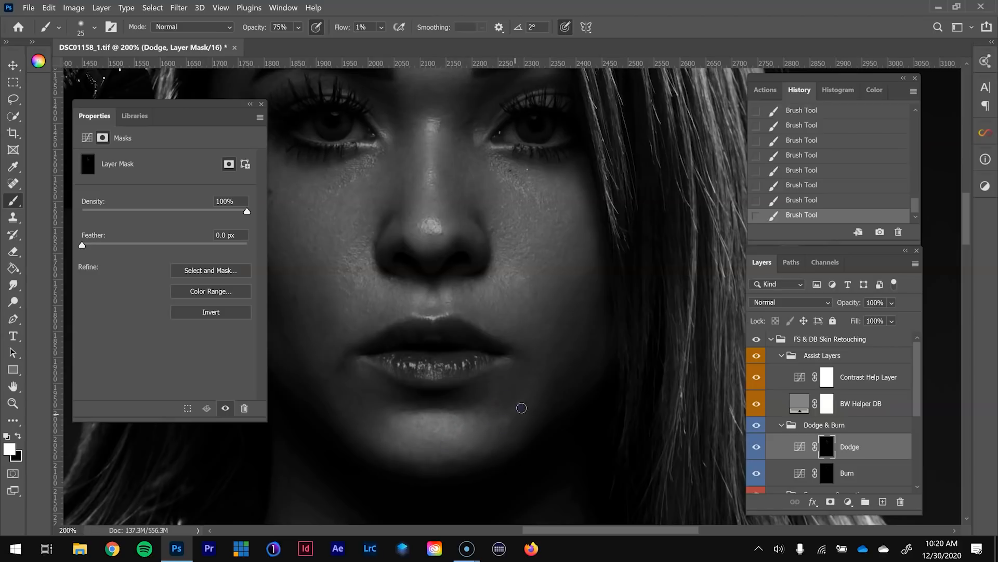
- Dodge the remaining dark patches on the cheek beside the nose and below the eye with a larger brush
key(bracketright)
drag(540, 302, 525, 293)
mouse_move(531, 175)
mouse_down()
mouse_move(494, 169)
mouse_move(521, 179)
mouse_up()
- Hide the Assist Layers group and compare the colour portrait with and without the Dodge & Burn group
key(ctrl+minus)
click(760, 385)
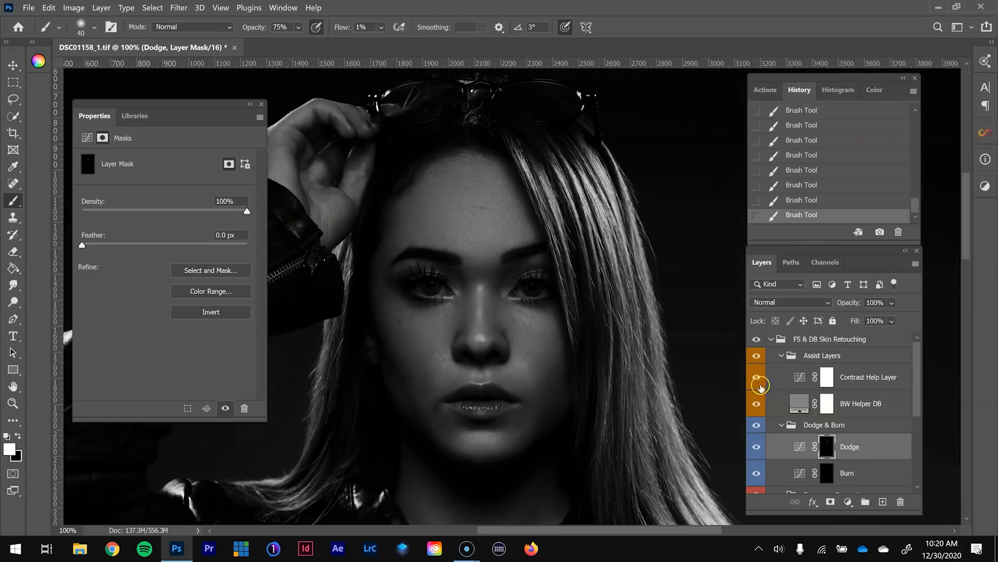
click(759, 385)
click(757, 356)
click(757, 428)
click(757, 427)
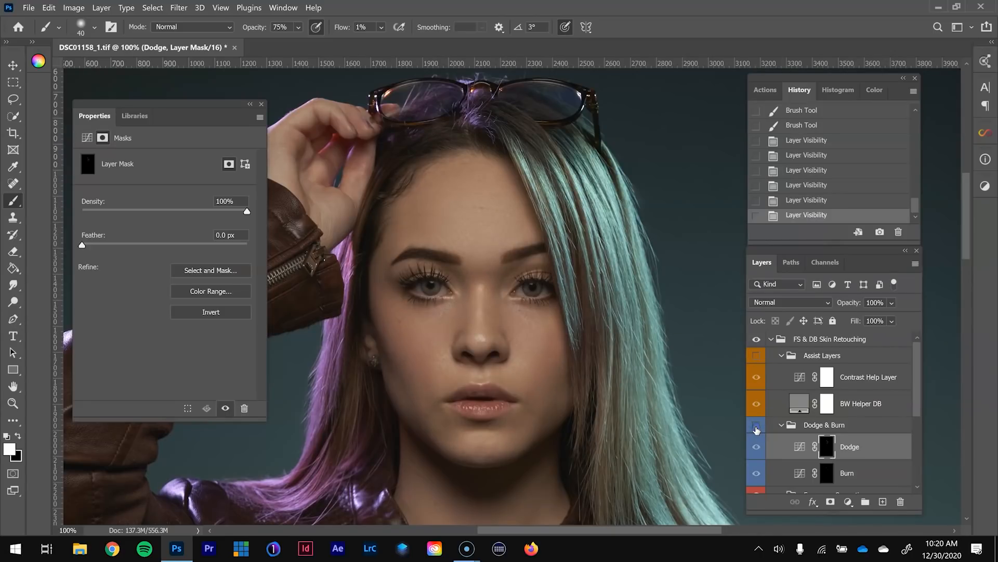
- Examine the facial skin in colour close up and at 100%, comparing it with and without the Dodge & Burn group
key(z)
click(430, 334)
drag(479, 334, 406, 321)
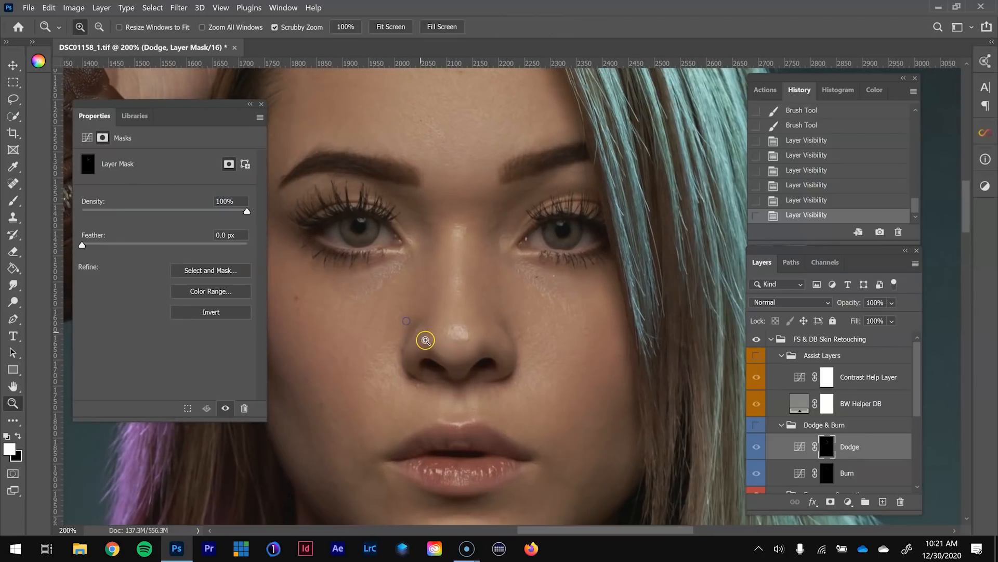
drag(646, 388, 661, 400)
click(755, 425)
click(756, 425)
key(ctrl+minus)
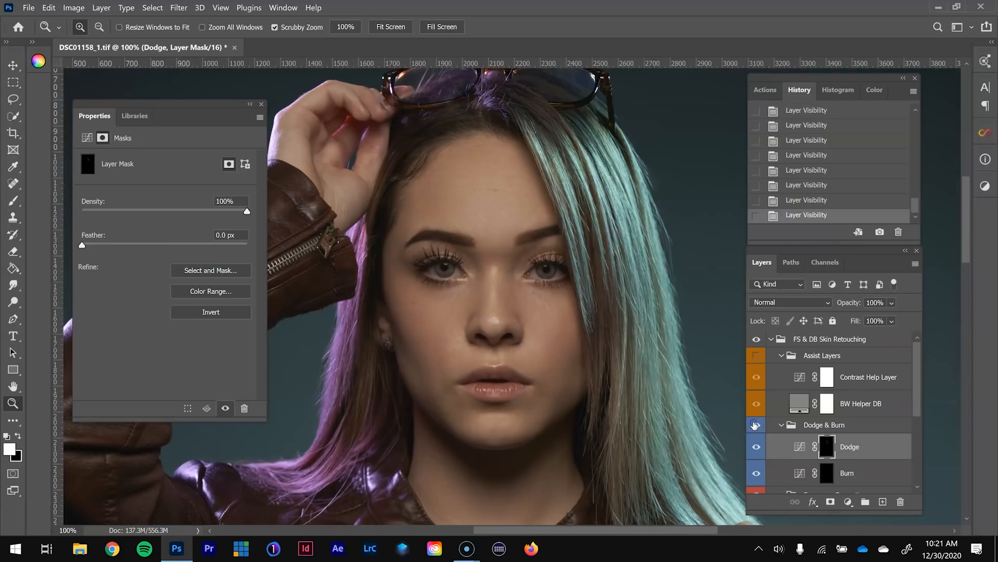
click(755, 425)
click(755, 425)
- Show the Assist Layers group again and reset the Contrast Help Layer's curve to its default
click(757, 356)
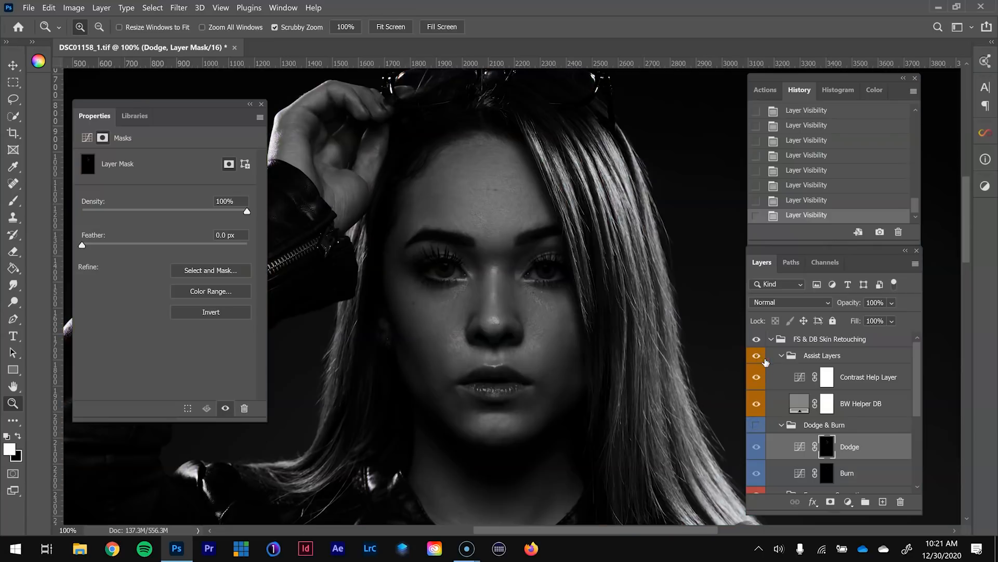
click(798, 378)
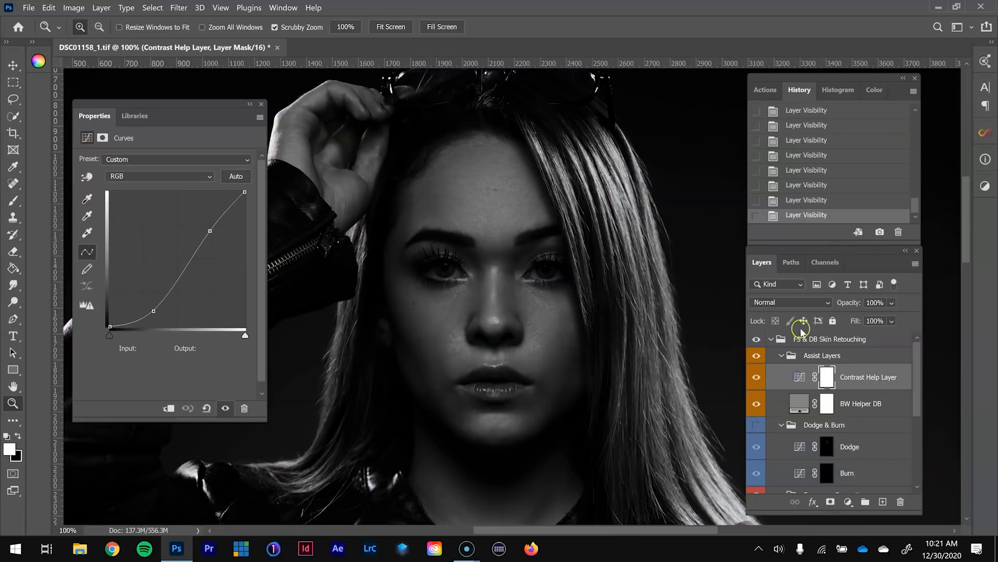
click(820, 303)
key(Escape)
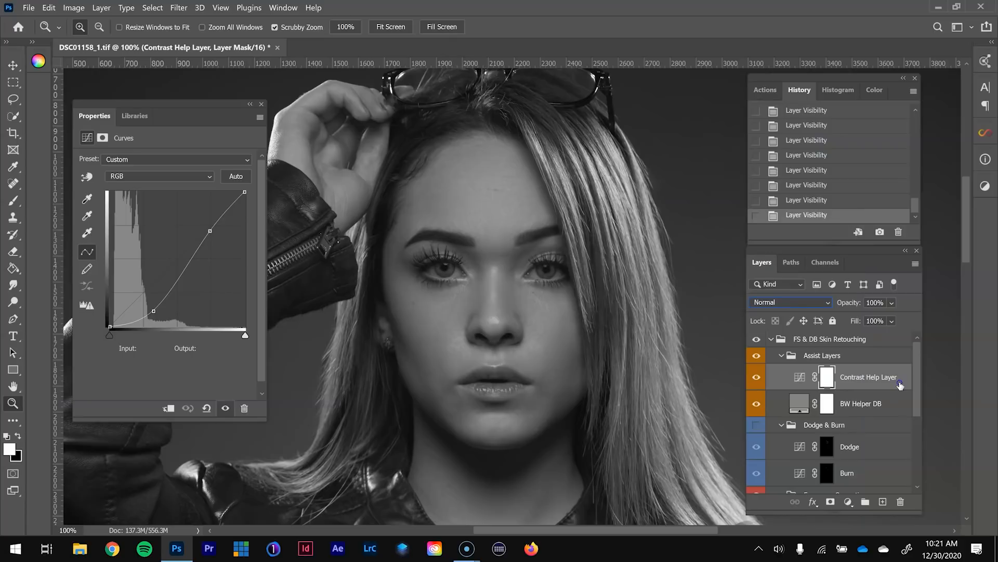
click(207, 409)
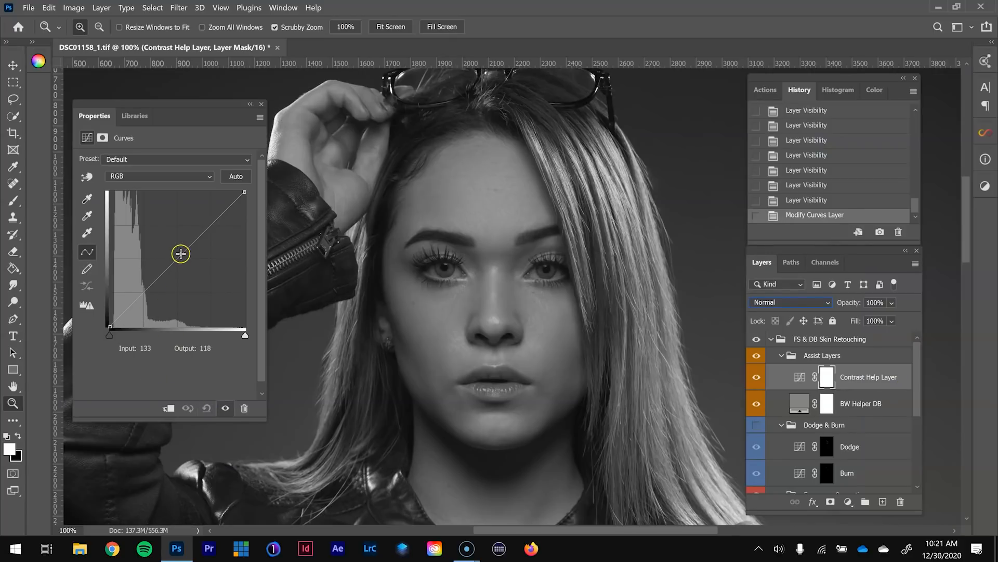
- Darken the Contrast Help Layer's curve with points at about input 160, output 122 and input 77, output 28, and show the Dodge & Burn group
click(174, 260)
drag(177, 265, 176, 280)
drag(111, 323, 147, 308)
drag(178, 280, 194, 261)
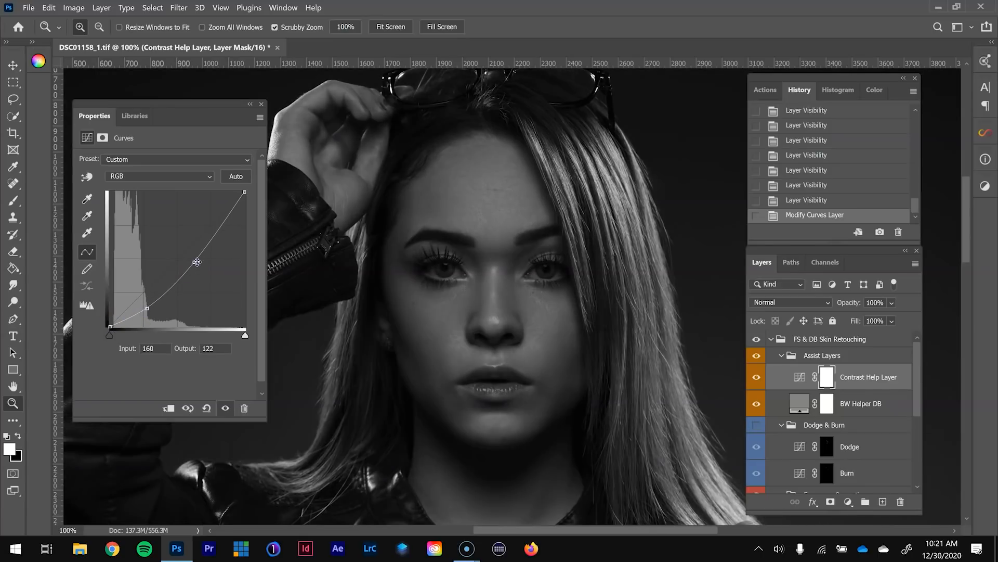
drag(148, 308, 151, 312)
click(754, 425)
click(752, 427)
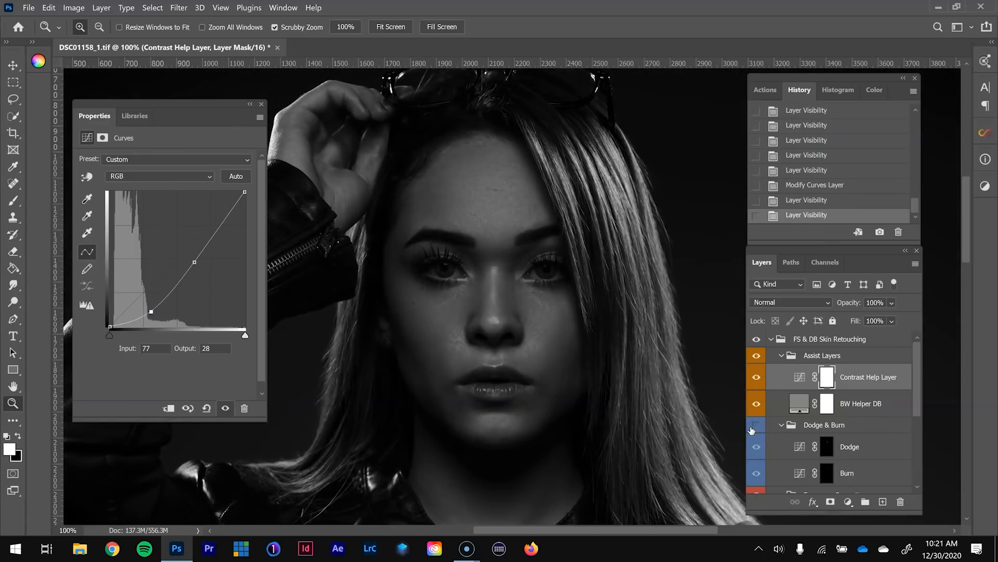
click(751, 428)
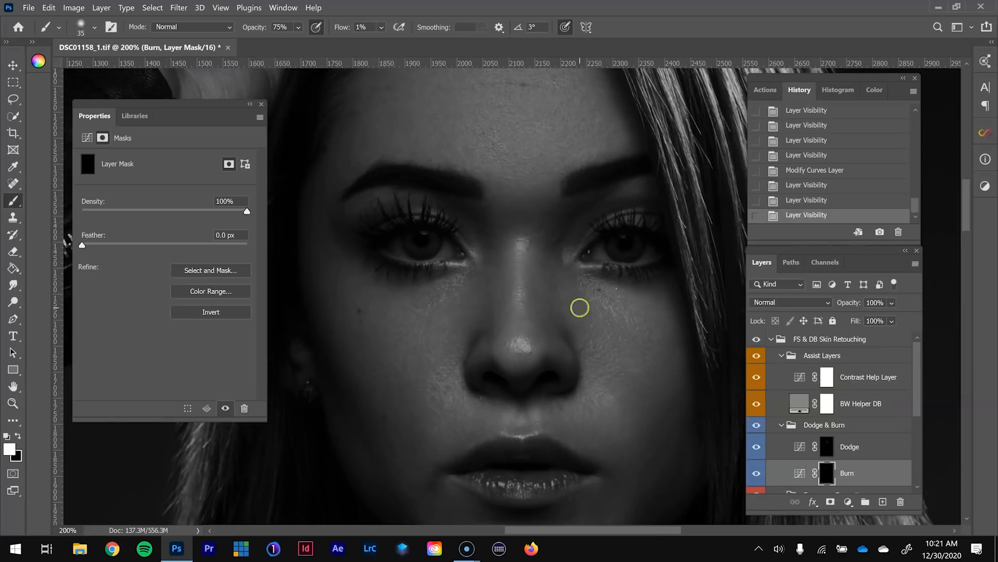
- Even out the remaining tonal patches on the cheeks and around the nose, alternating small brush strokes on the Burn and Dodge masks
mouse_move(579, 305)
mouse_down()
mouse_move(550, 276)
mouse_move(469, 330)
mouse_up()
key(alt+bracketleft)
key(bracketleft)
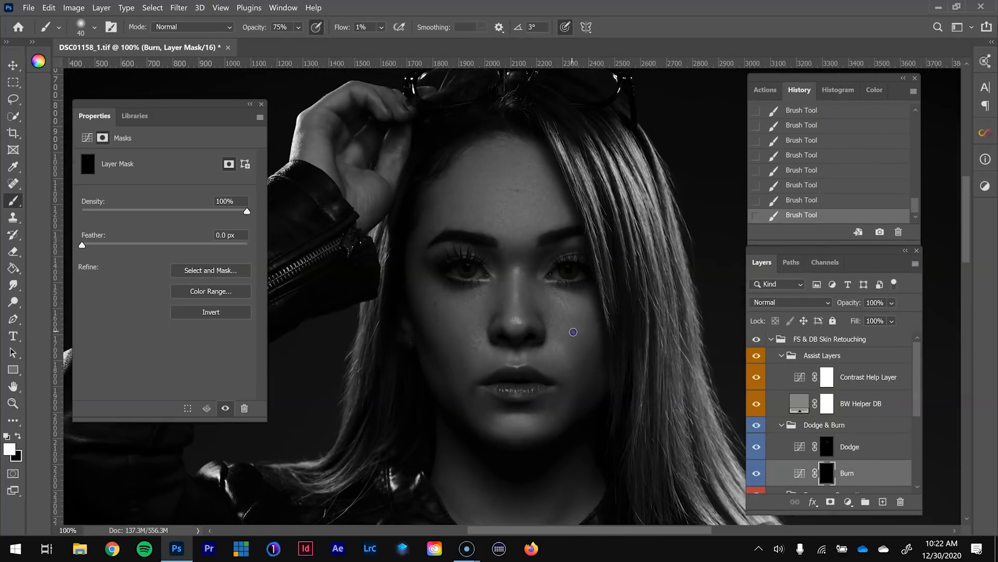
key(alt+bracketright)
key(bracketleft)
key(bracketleft)
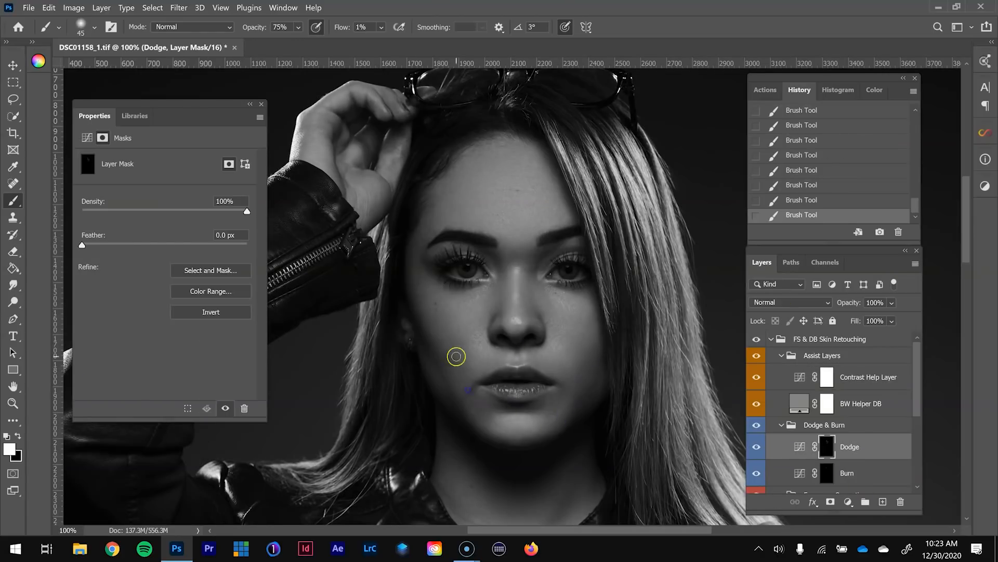
key(alt+bracketleft)
key(bracketleft)
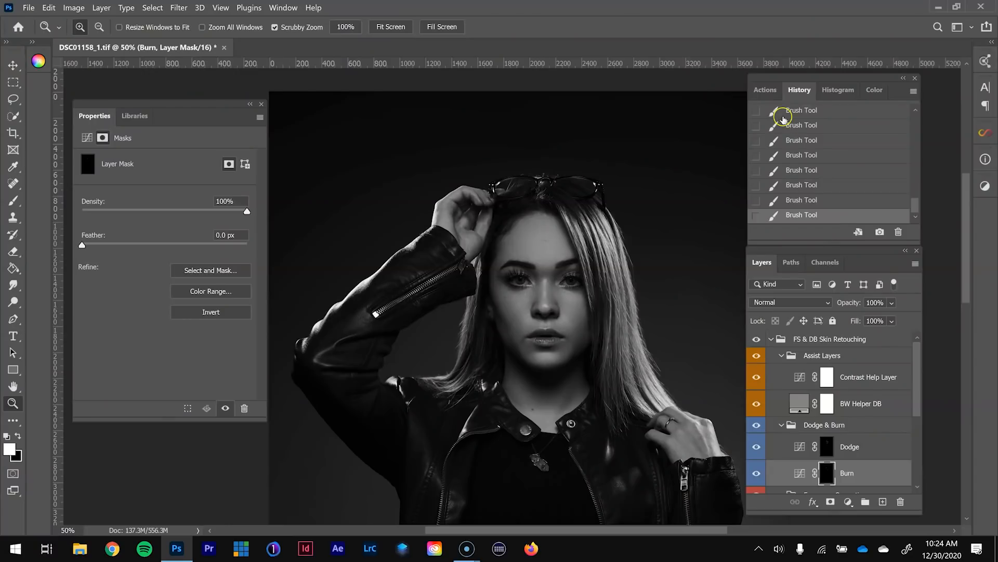
- Run the Global - Check action with the Dodge layer selected to add a Soft Light Threshold layer above it
click(766, 90)
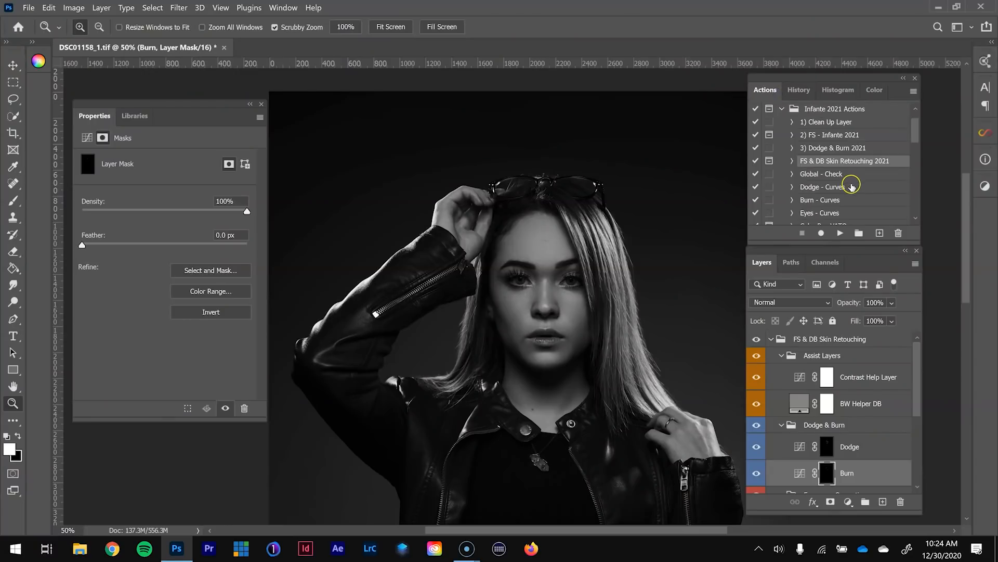
click(851, 186)
click(853, 201)
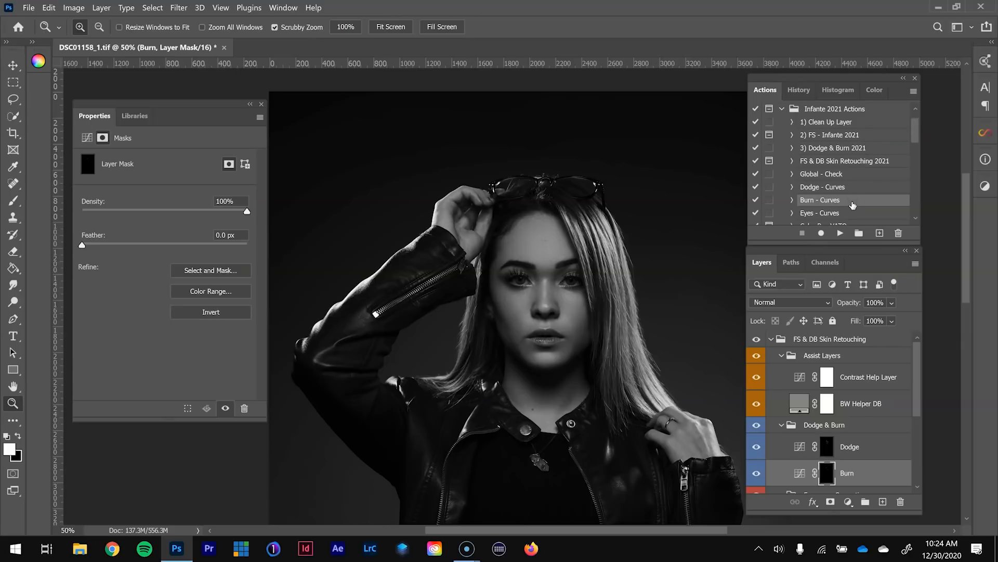
click(851, 447)
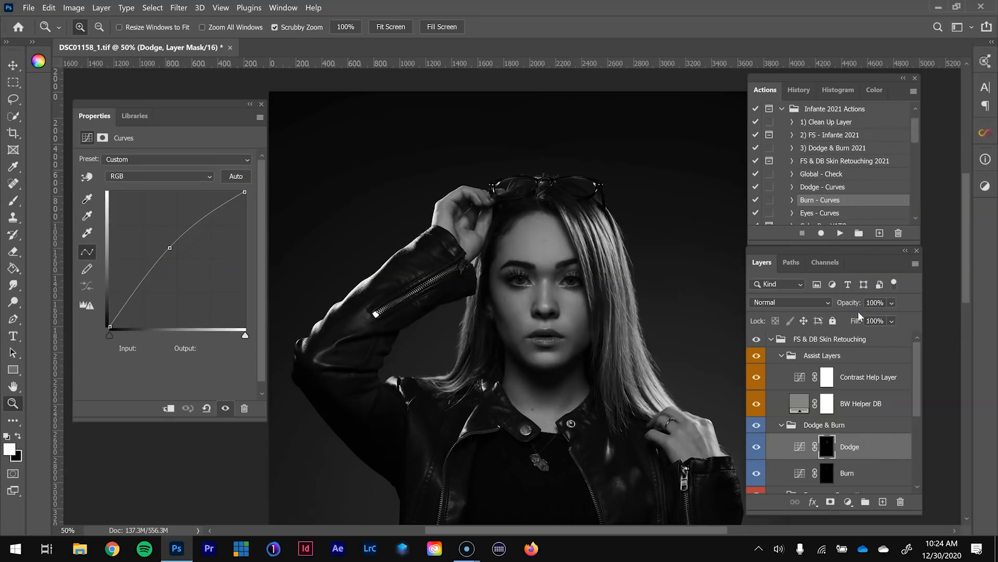
scroll(852, 163, down, 1)
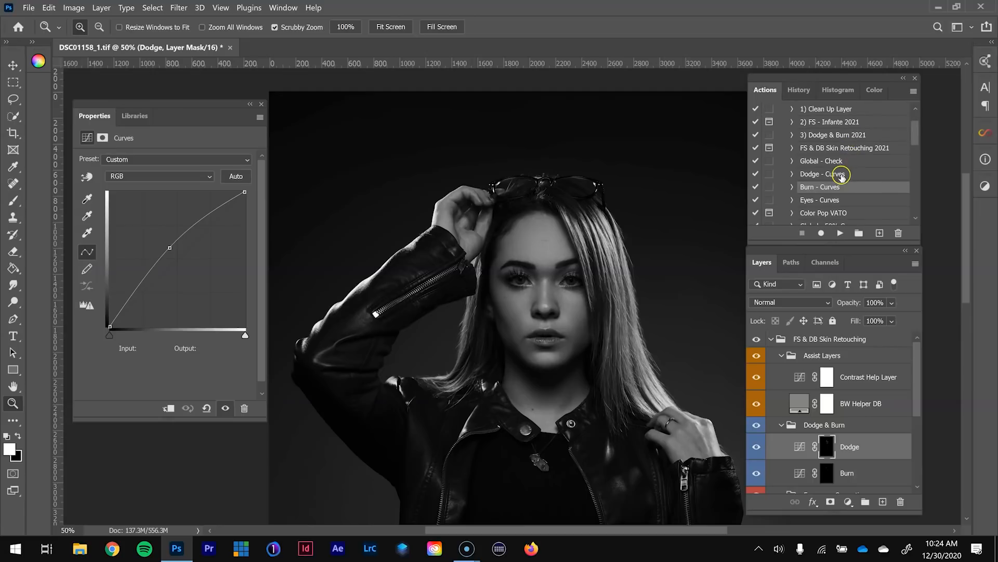
click(835, 174)
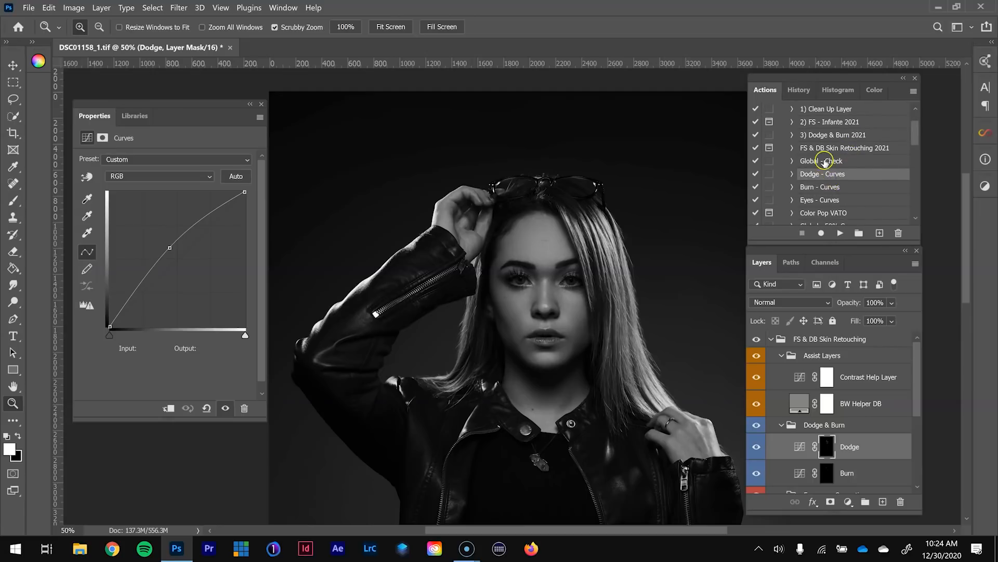
click(825, 161)
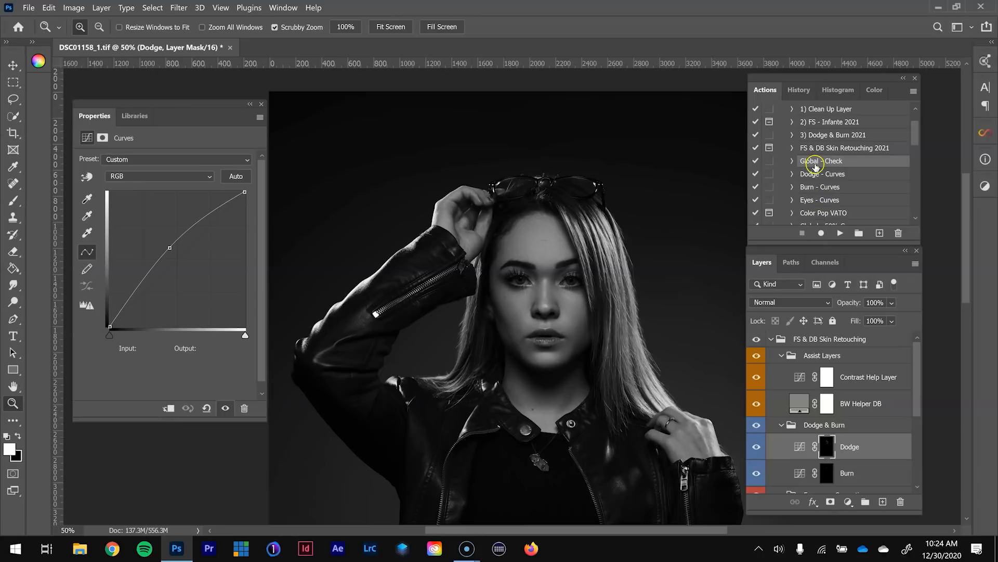
click(840, 233)
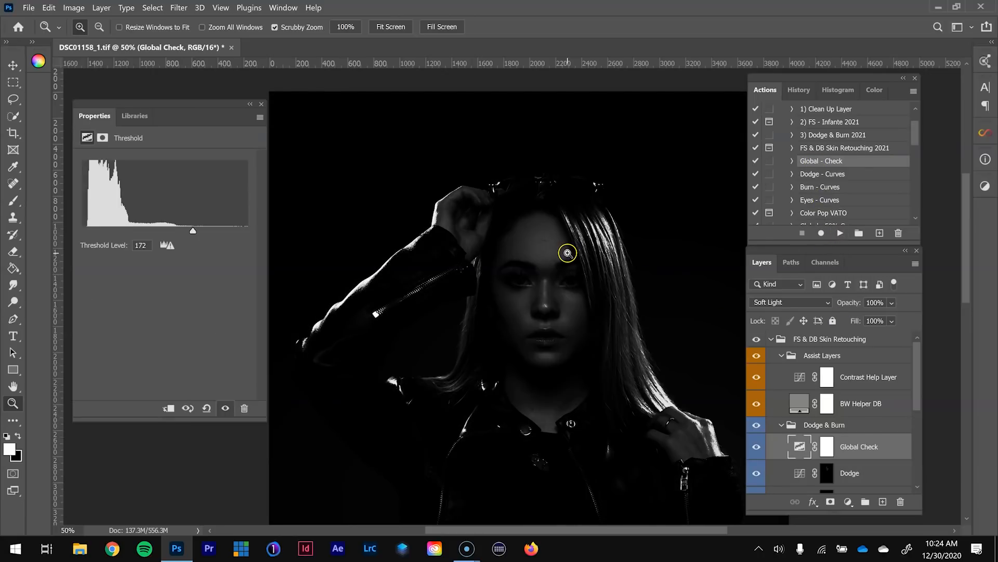
- Run the Dodge - Curves and Burn - Curves actions to add a second pair of masked Curves layers above the Dodge layer
click(849, 470)
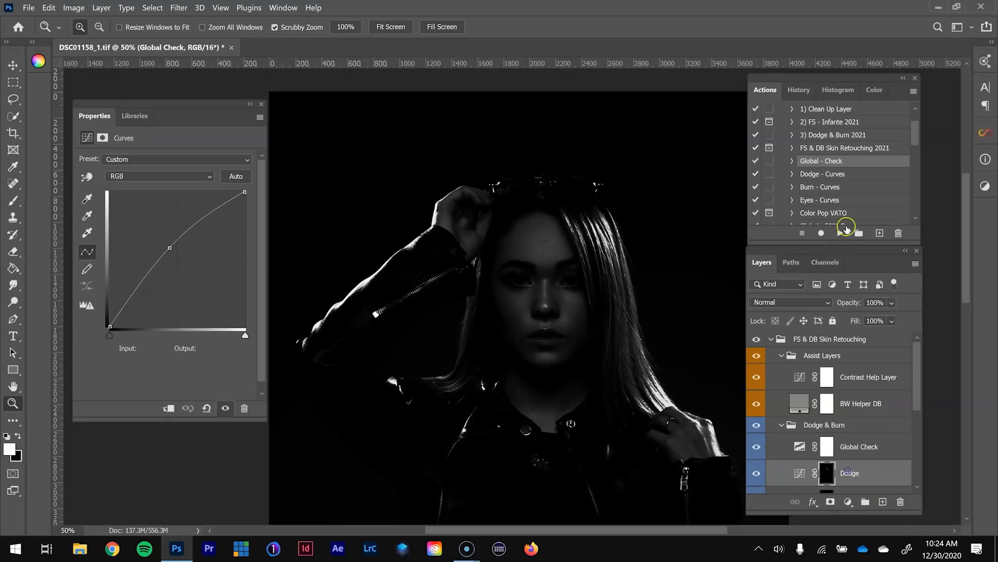
click(827, 176)
scroll(879, 452, down, 3)
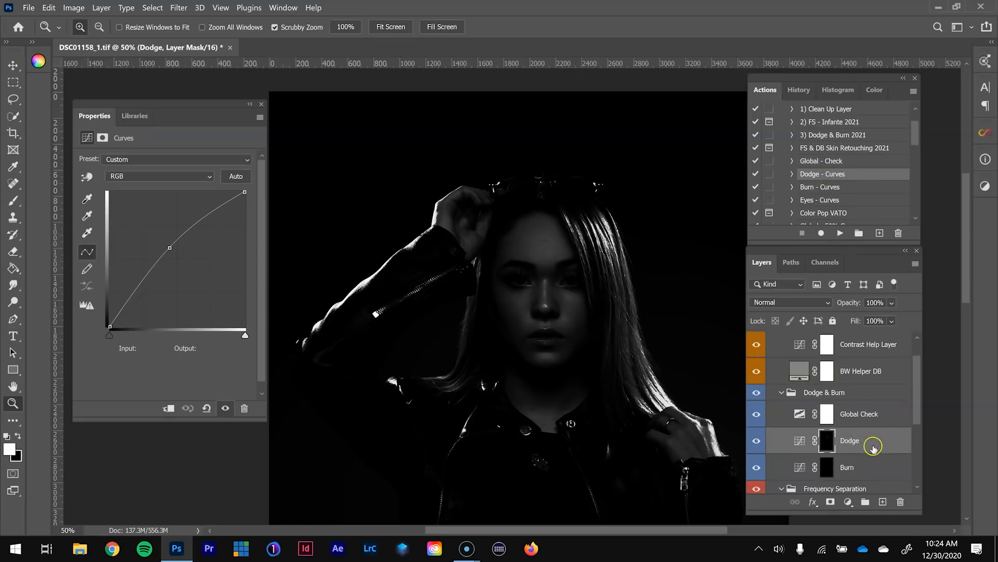
click(831, 232)
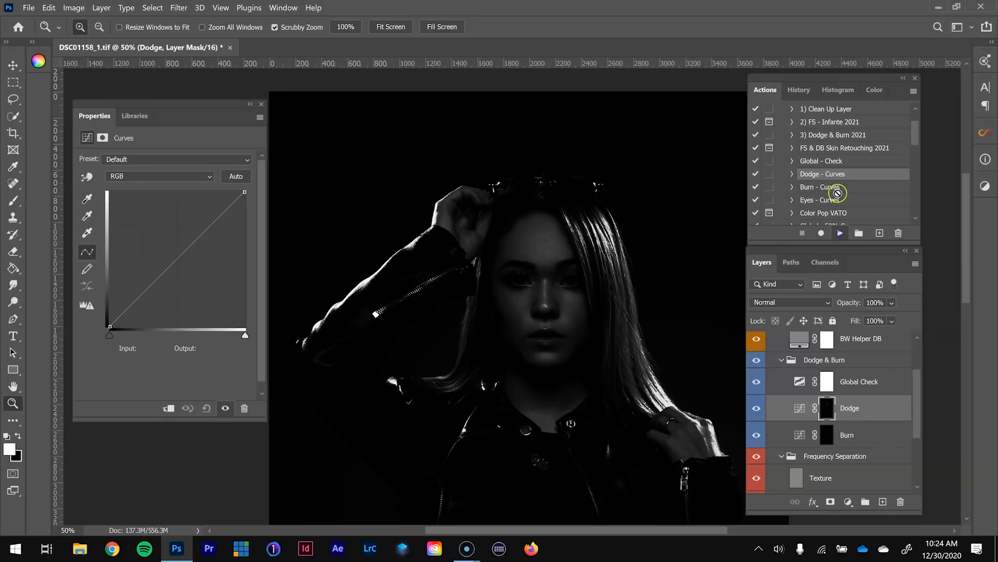
click(833, 187)
click(841, 233)
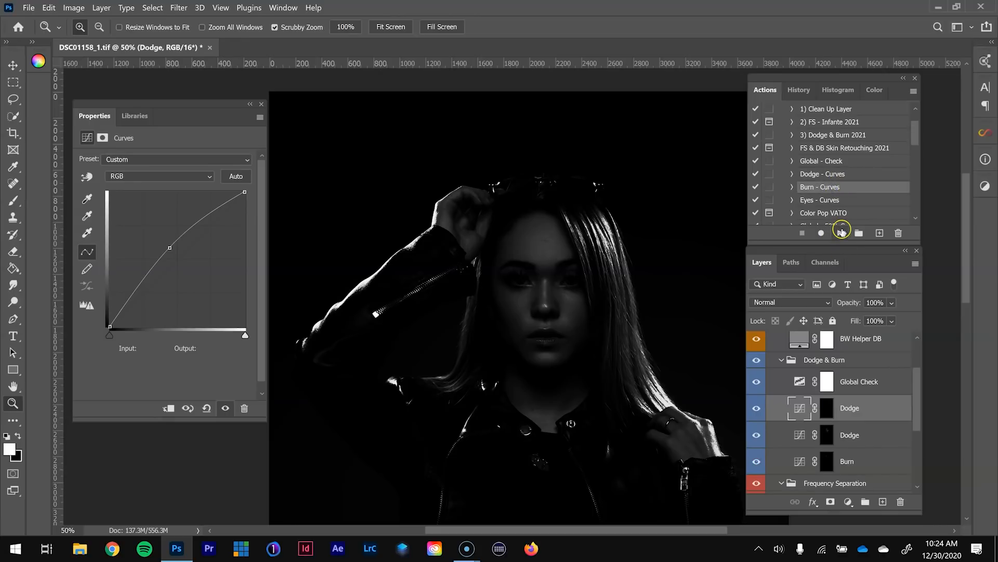
- Rename the two new Curves layers Dodge Global and Burn Global
double_click(868, 431)
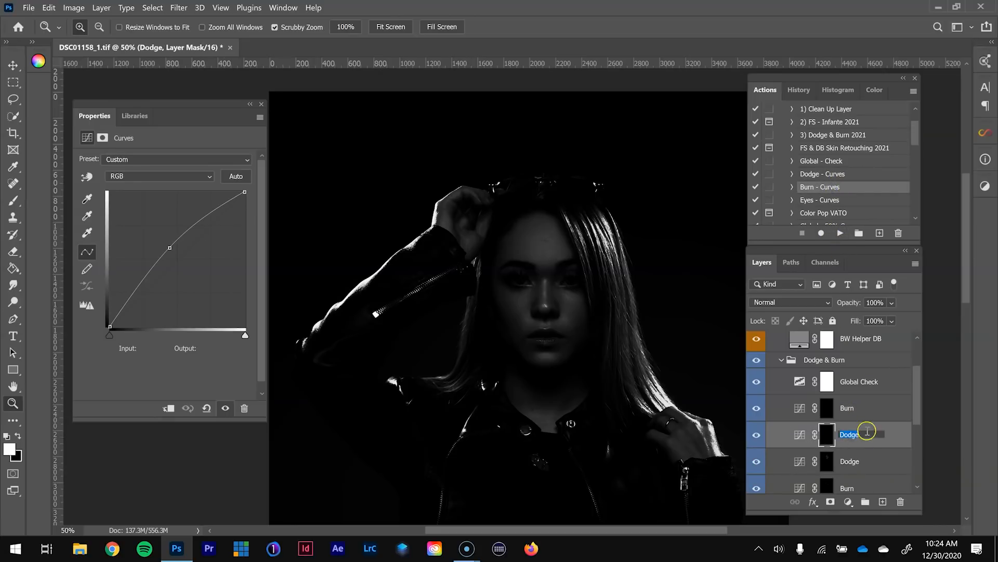
text(Global)
key(Return)
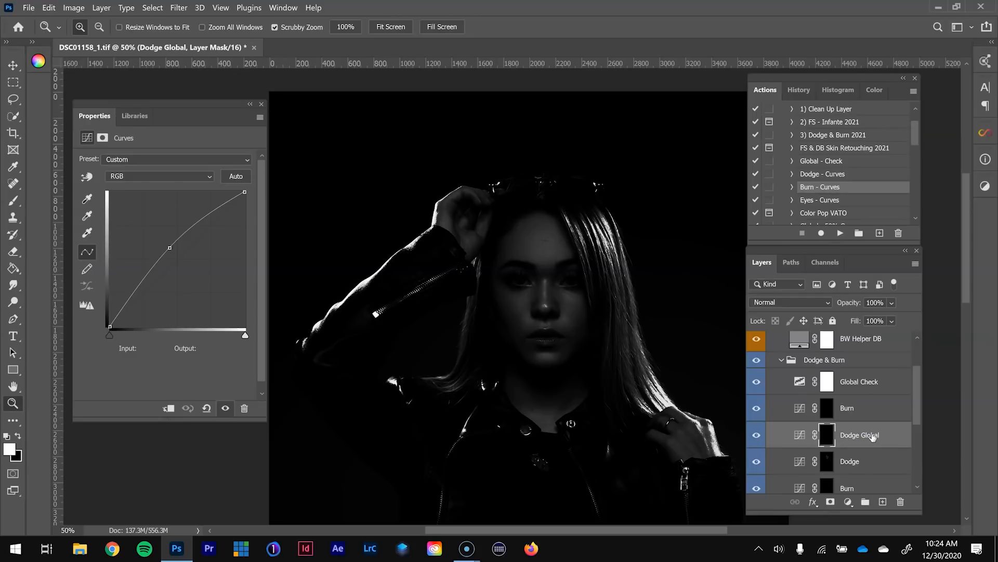
double_click(848, 409)
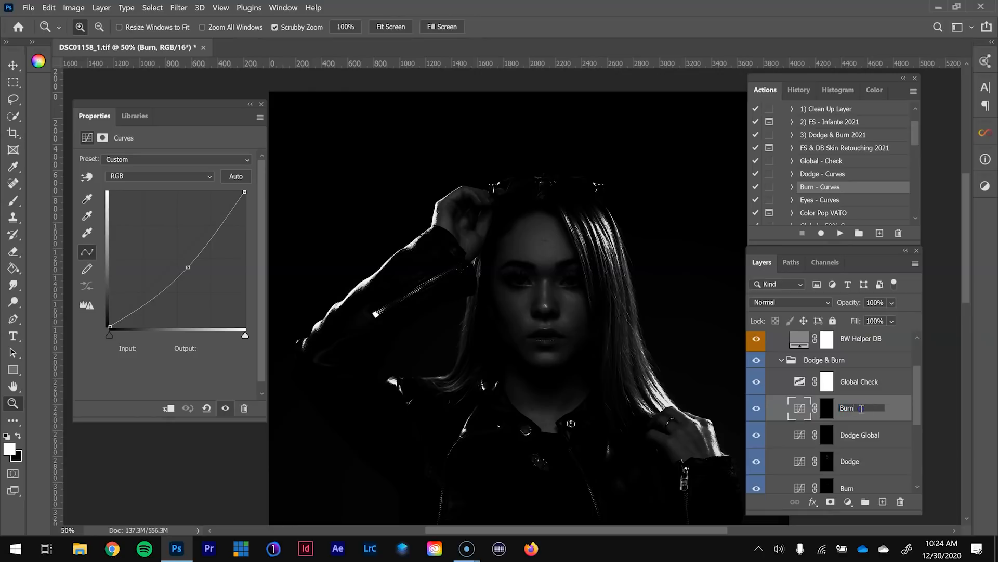
text(Global)
key(Return)
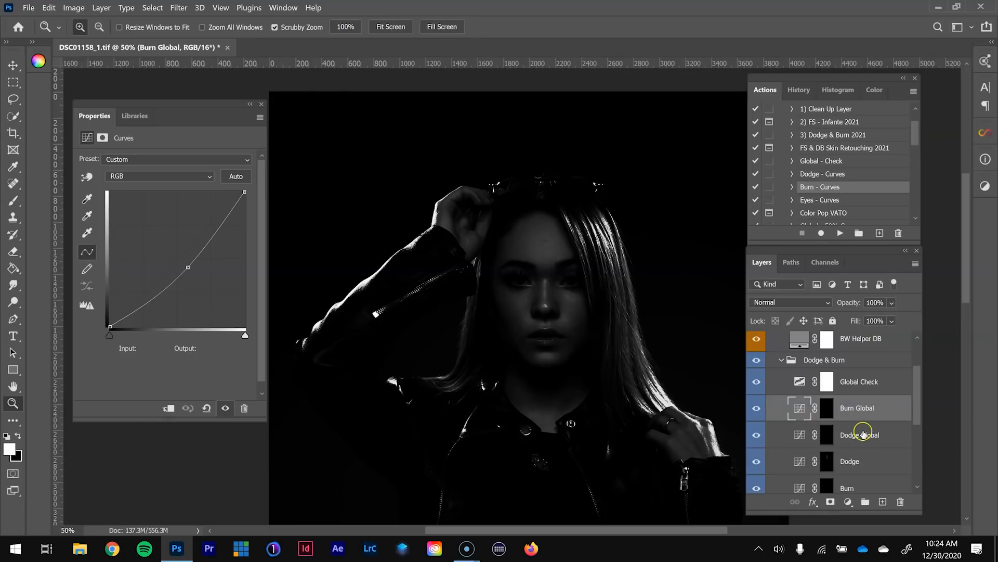
- Set the Global Check layer's threshold level to 135 and inspect the facial highlight shapes at 100%
click(862, 433)
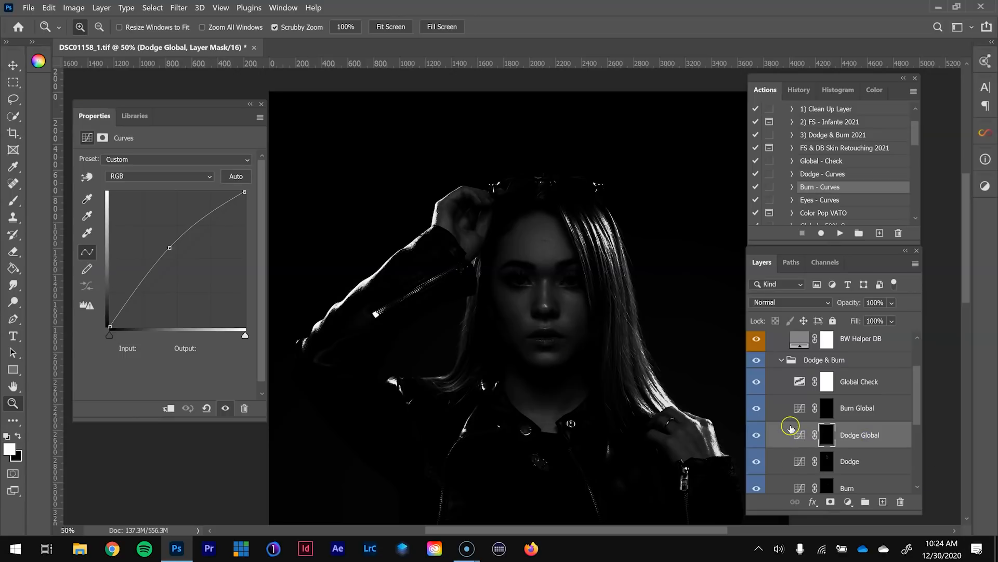
click(800, 434)
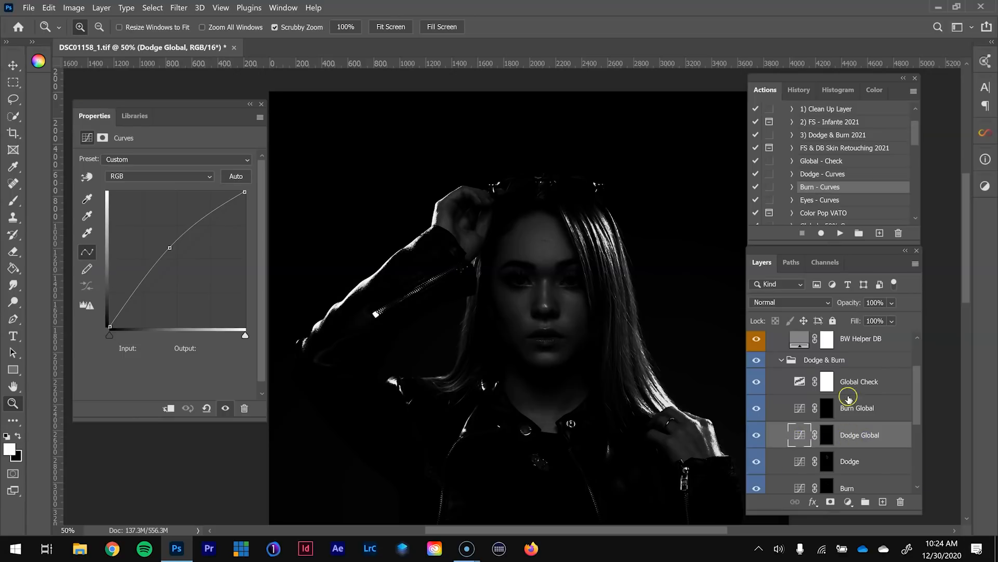
click(867, 375)
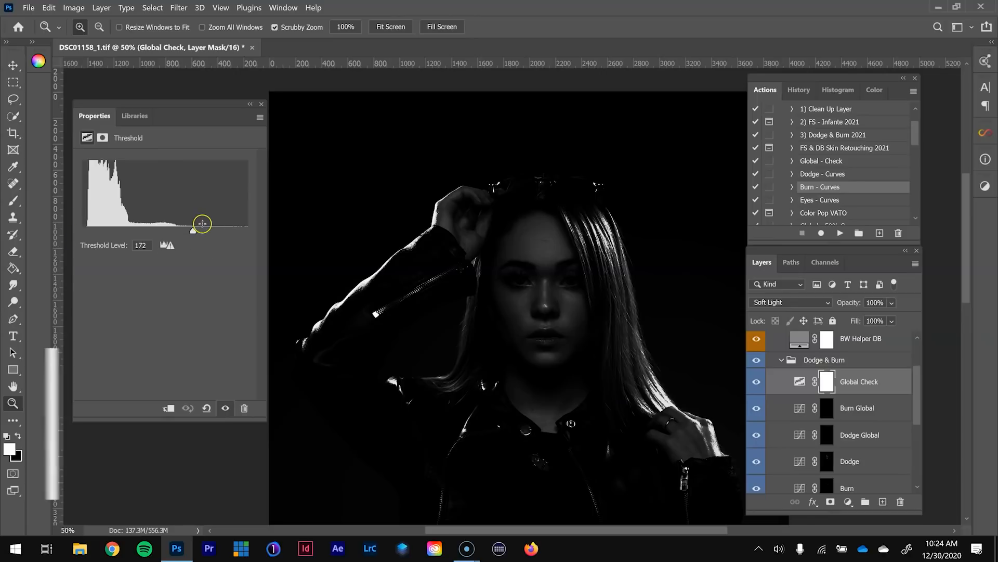
drag(193, 230, 169, 231)
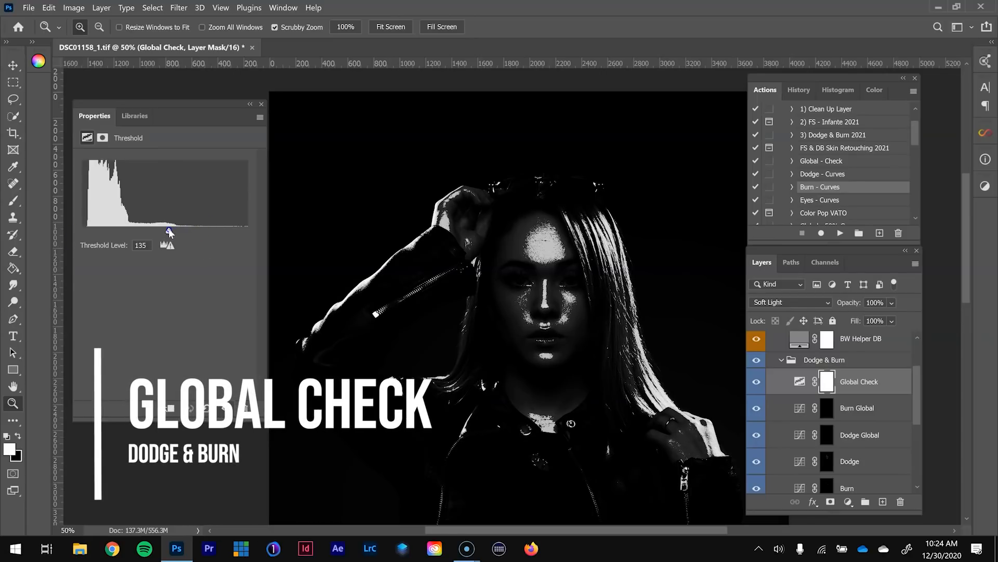
click(552, 232)
click(542, 246)
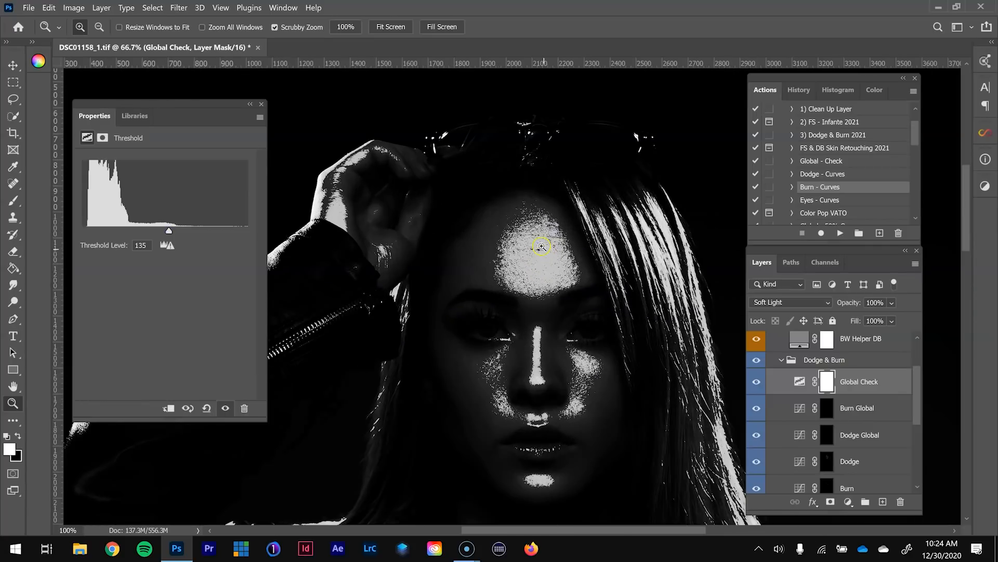
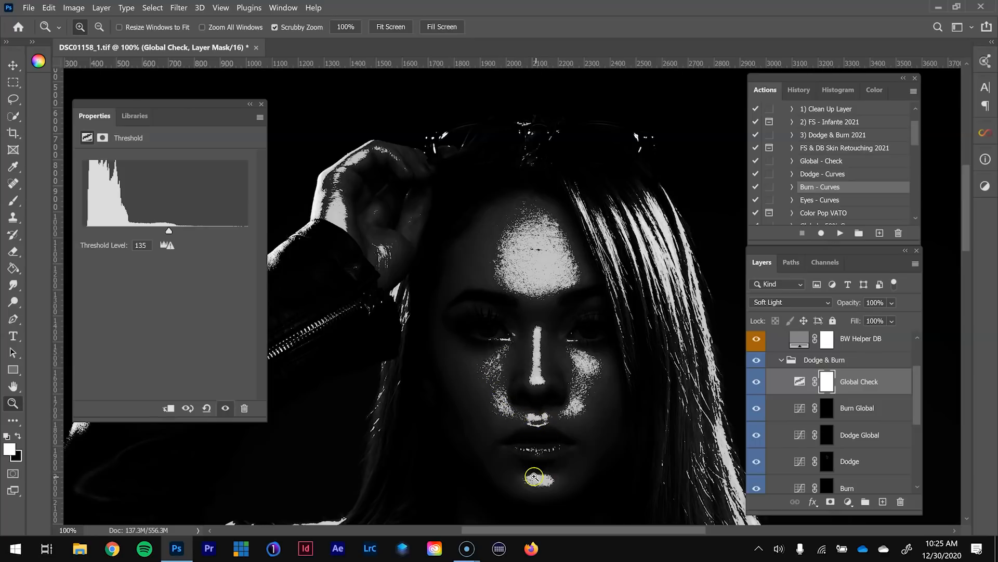
scroll(552, 359, up, 1)
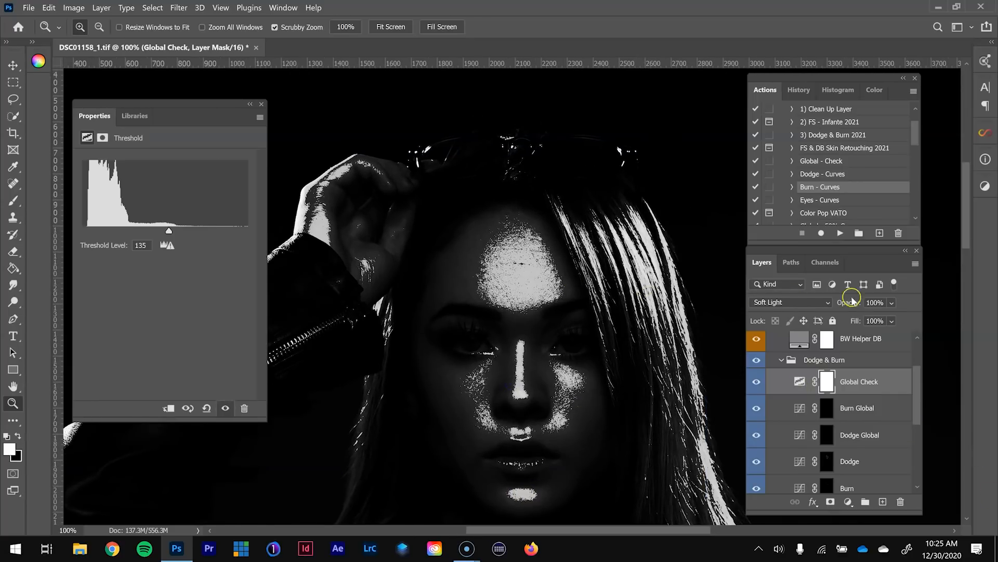
- Target the Dodge Global mask with the Brush at 4% flow and compare the portrait with and without the Global Check layer
click(827, 436)
key(b)
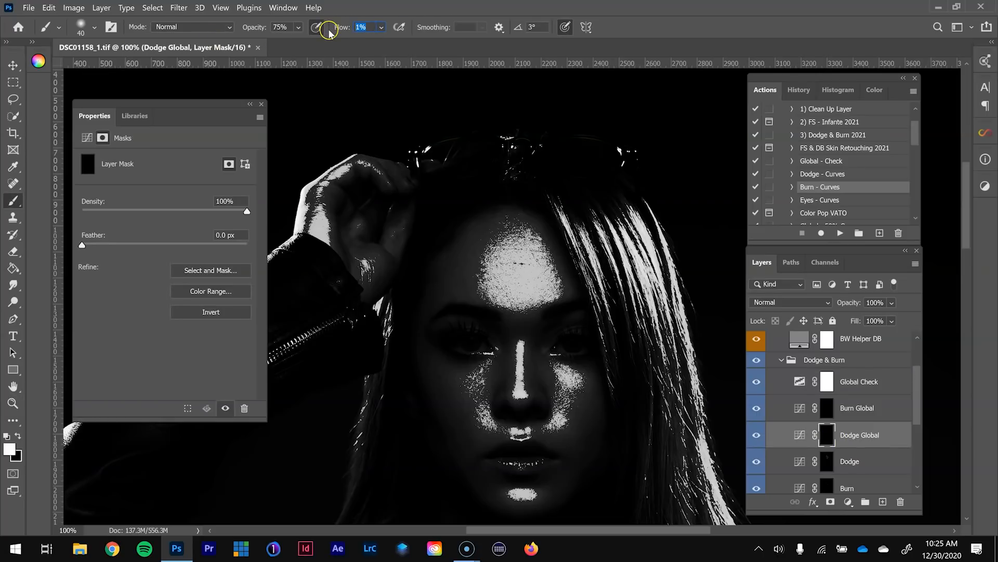
text(4)
key(Return)
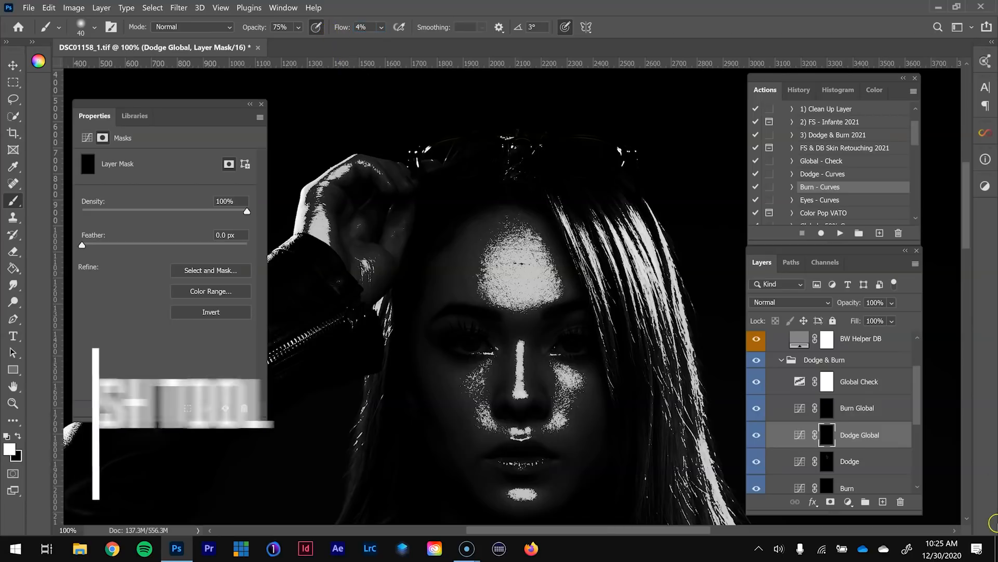
click(756, 381)
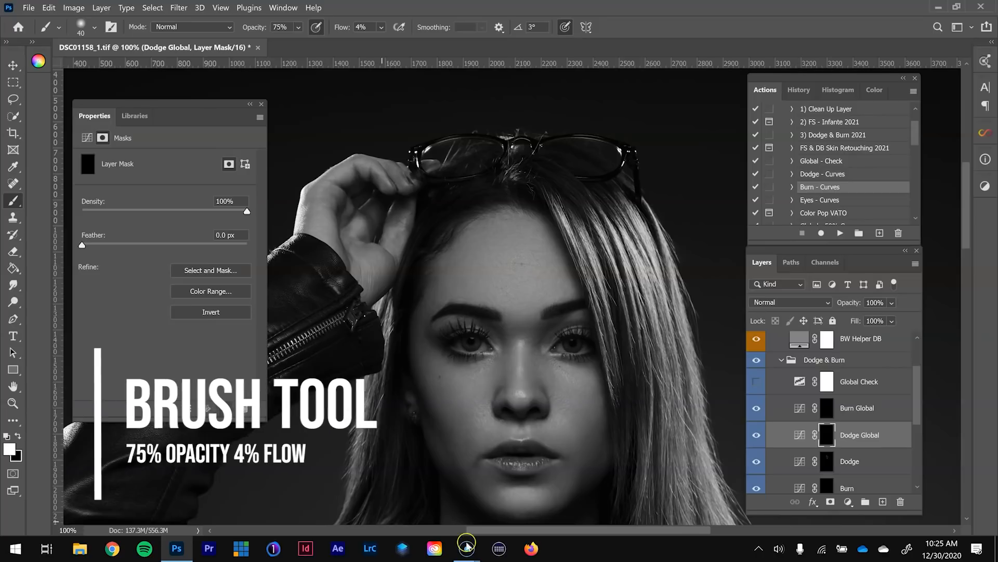
click(755, 384)
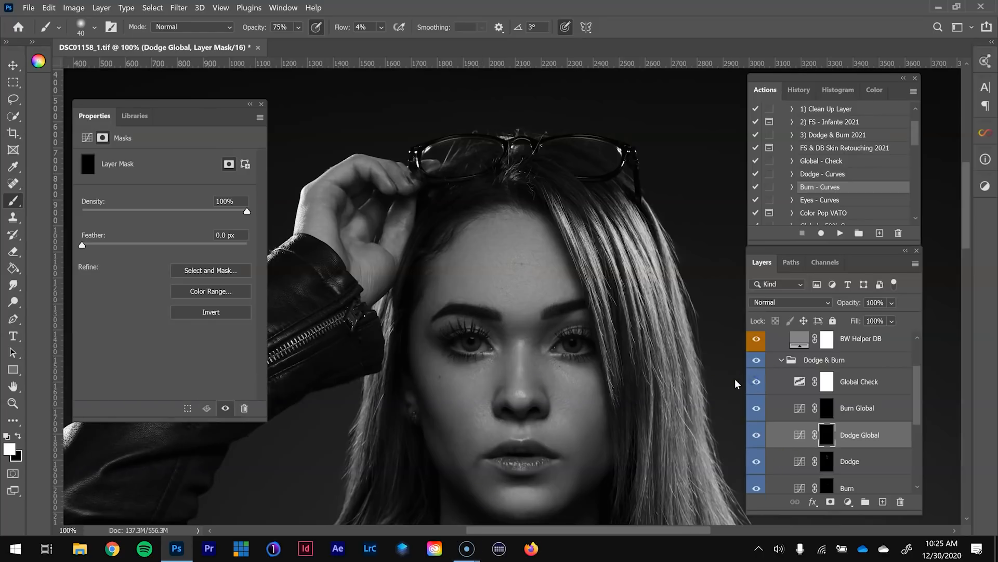
- Dodge the cheek highlights beneath the eyes on the Dodge Global mask with a 90 px brush
key(bracketright)
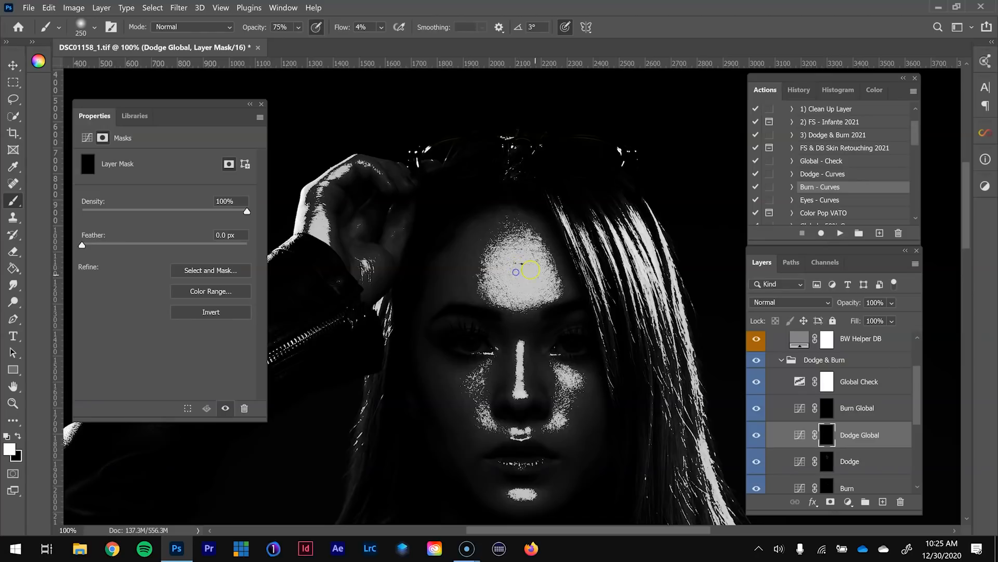
key(bracketleft)
key(bracketleft)
key(bracketleft)
key(bracketleft)
key(bracketleft)
key(bracketleft)
drag(485, 372, 476, 385)
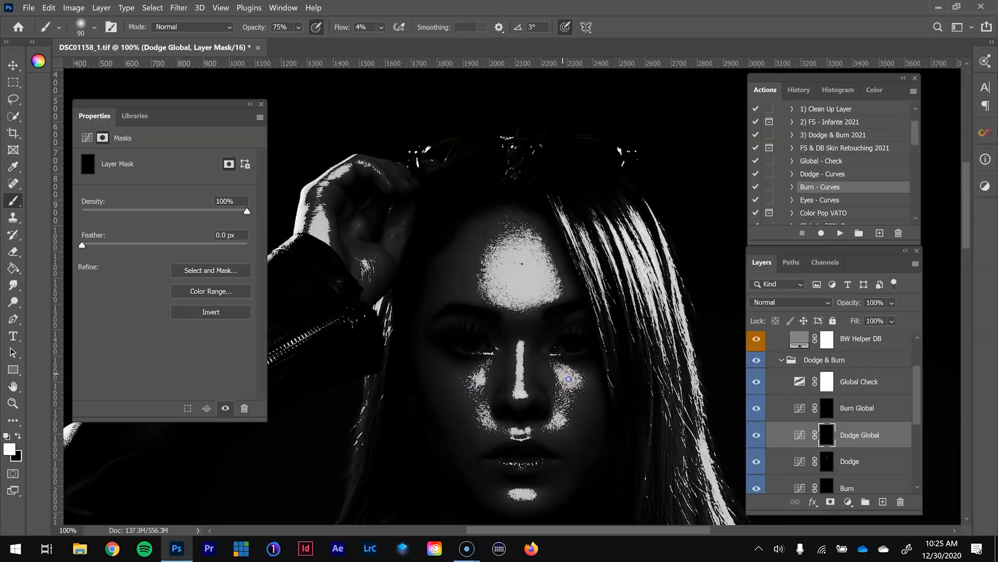
- Dodge the highlights beside the nostrils and above the upper lip with a brush of about 35 px
click(492, 418)
key(bracketleft)
key(bracketleft)
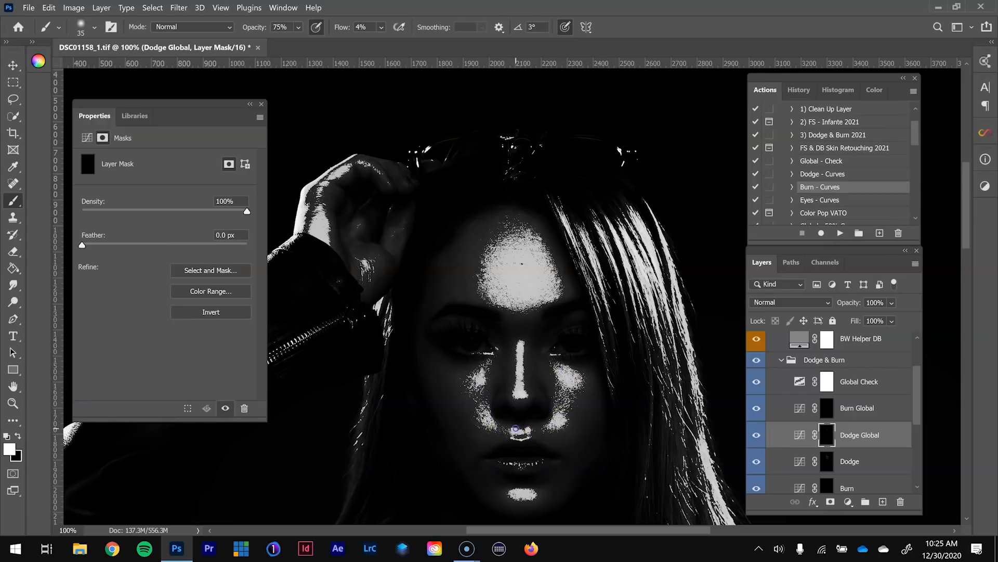
key(bracketleft)
click(516, 439)
- Hide the Global Check layer and compare the portrait with and without Dodge Global
click(756, 381)
click(756, 437)
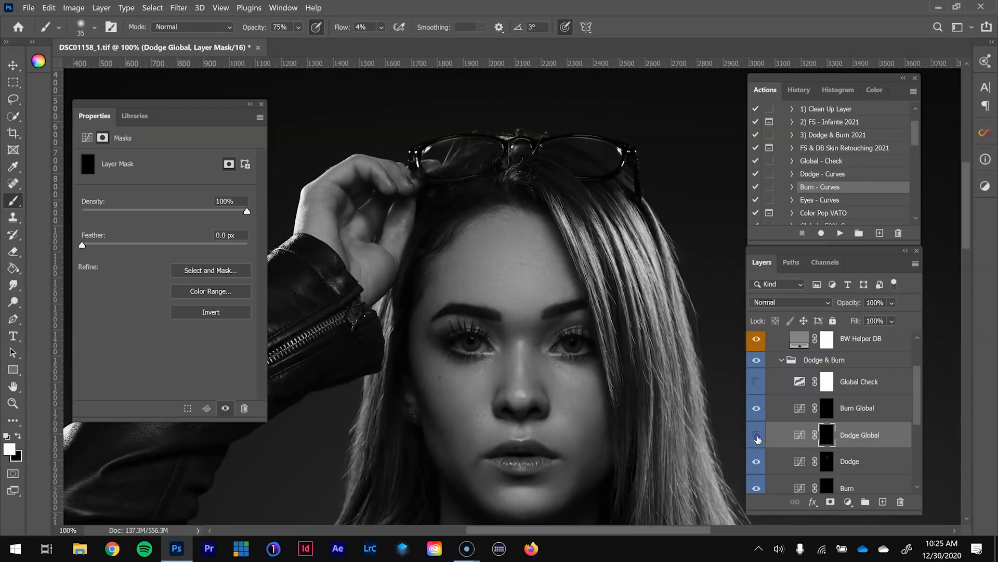
click(757, 437)
- Dodge the cheek highlight next to the nose and the bridge of the nose, using a smaller 40 px brush for the bridge
key(bracketright)
key(bracketright)
drag(557, 389, 569, 385)
key(bracketleft)
key(bracketleft)
key(bracketleft)
key(bracketleft)
click(521, 359)
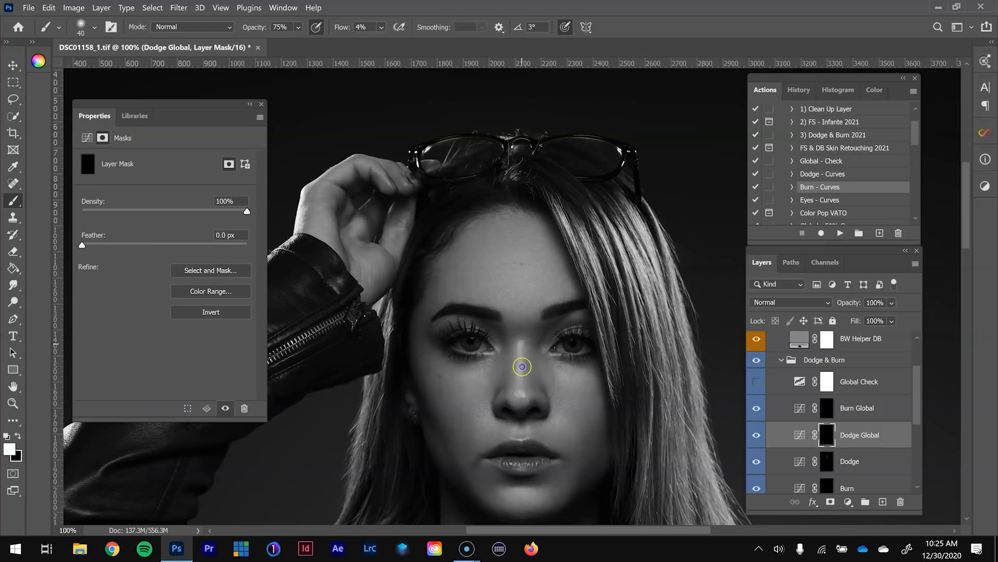
- Dodge the centre of the forehead from between the eyebrows upward with an enlarged brush
key(bracketright)
key(bracketright)
key(bracketright)
key(bracketright)
mouse_move(530, 321)
mouse_down()
mouse_move(517, 289)
mouse_move(522, 261)
mouse_move(521, 275)
mouse_up()
key(bracketright)
key(bracketright)
key(bracketleft)
key(bracketleft)
key(ctrl+minus)
key(ctrl+minus)
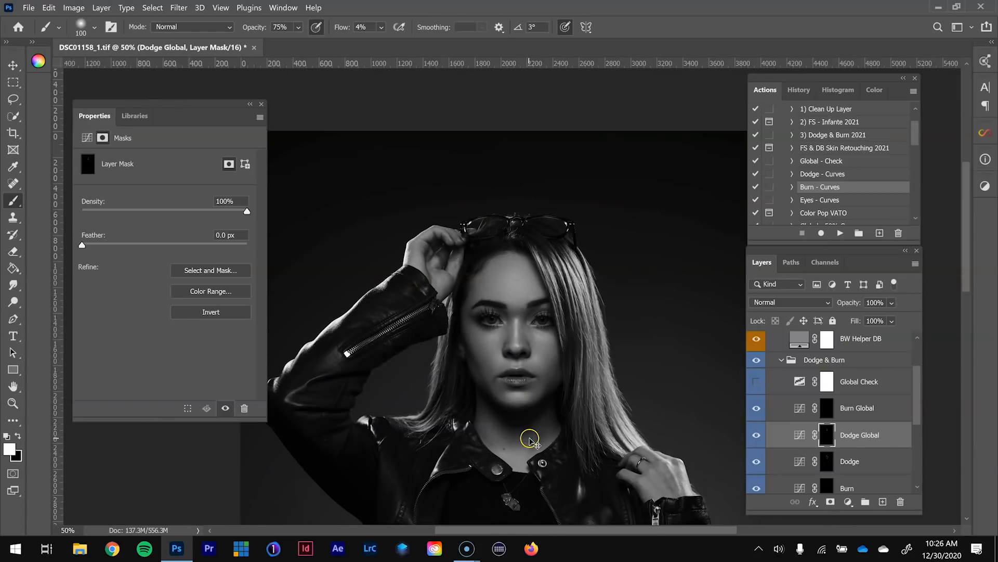
- Dodge the cupid's bow above the upper lip and the lower lip at 200% with a 25 to 30 px brush
key(ctrl+plus)
key(ctrl+plus)
key(ctrl+plus)
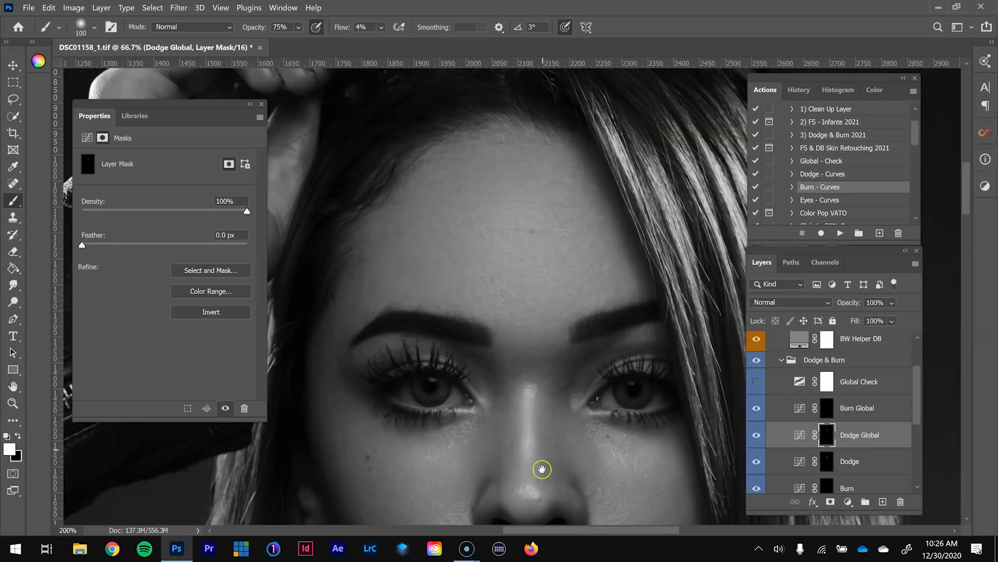
drag(542, 450, 503, 292)
key(bracketleft)
key(bracketleft)
key(bracketleft)
key(bracketleft)
key(bracketleft)
key(bracketleft)
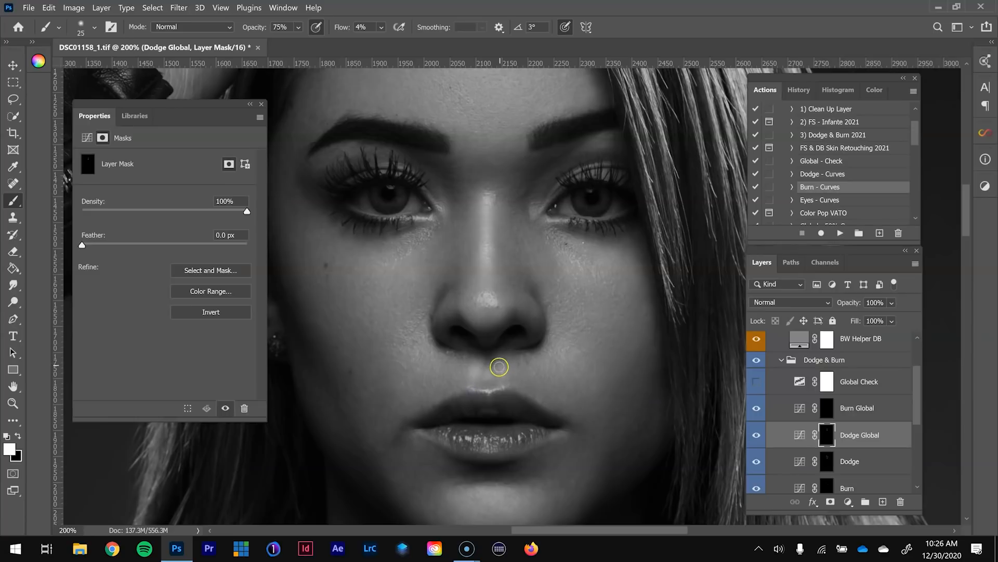
click(503, 371)
click(499, 443)
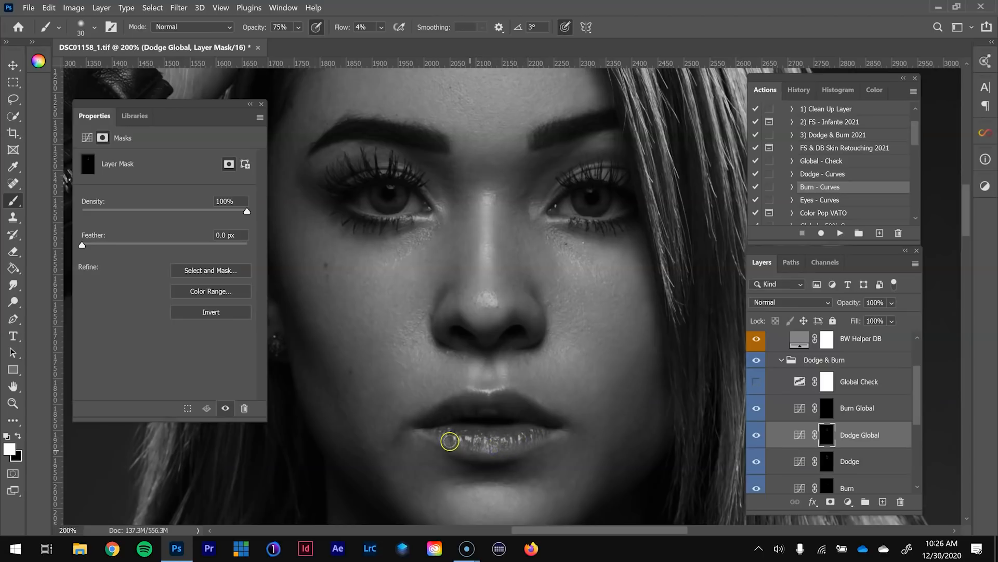
click(465, 451)
- Dodge the chin highlight below the lower lip with a 40 px brush
key(bracketleft)
key(bracketleft)
key(bracketright)
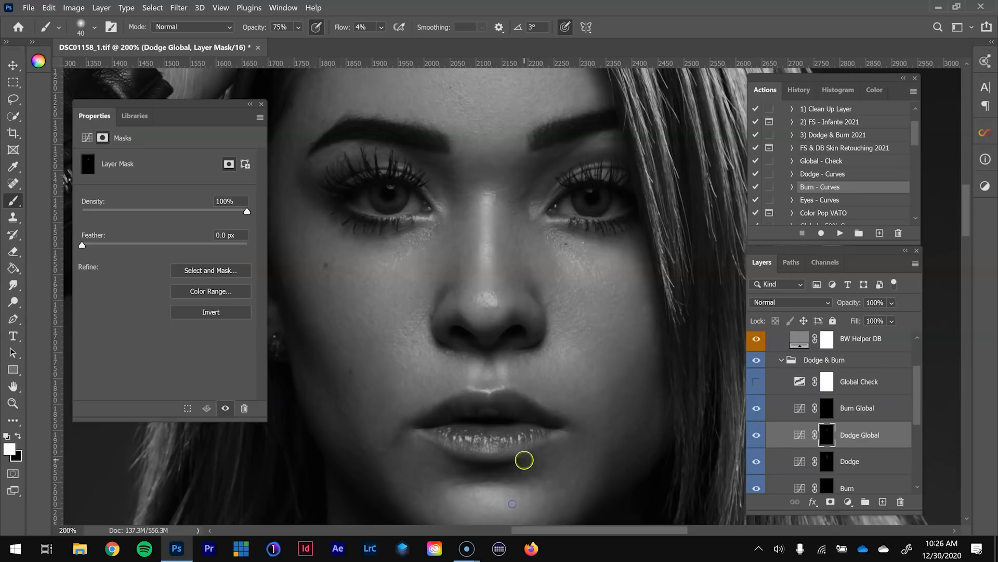
- Inspect the painted Dodge Global mask on its own and compare the portrait with and without the layer
key(ctrl+minus)
key(ctrl+minus)
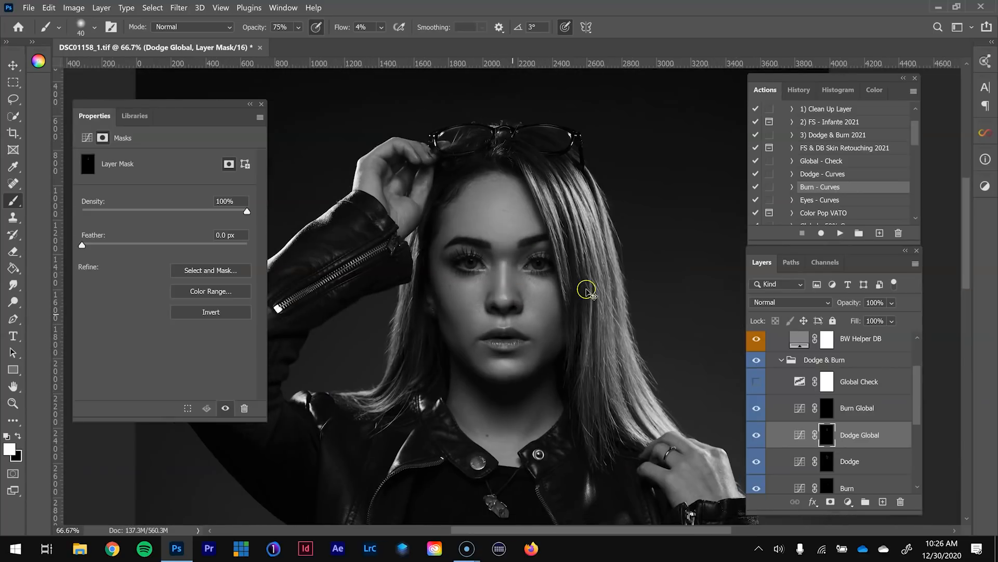
alt+click(827, 435)
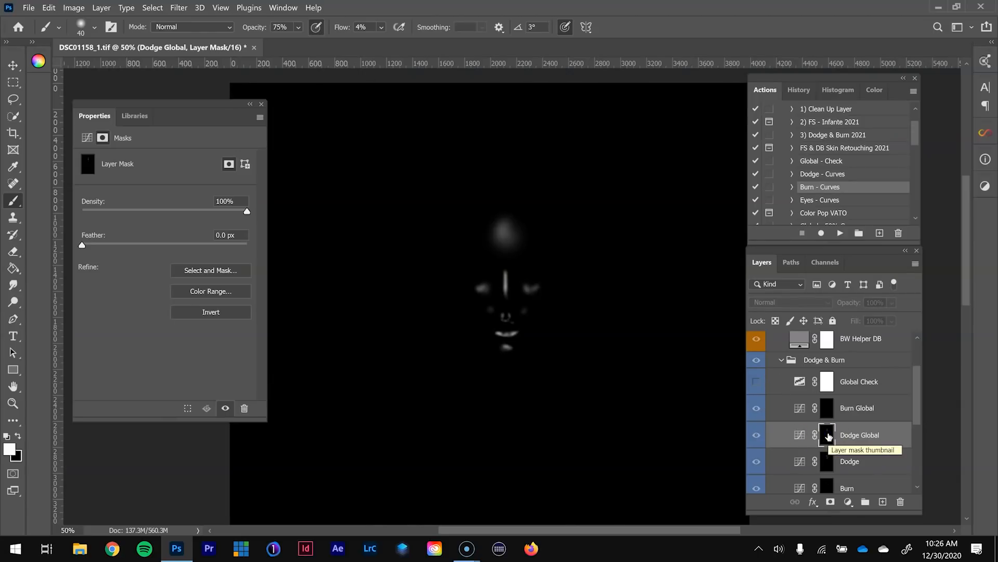
click(757, 436)
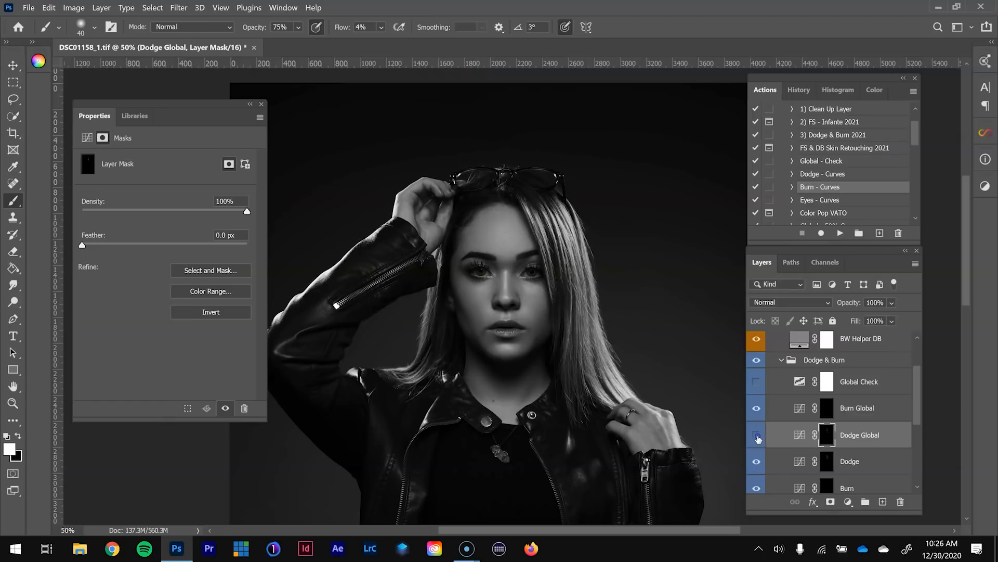
click(757, 436)
- Hide the Assist Layers group and compare the colour portrait with and without Dodge Global
scroll(767, 374, up, 2)
click(757, 358)
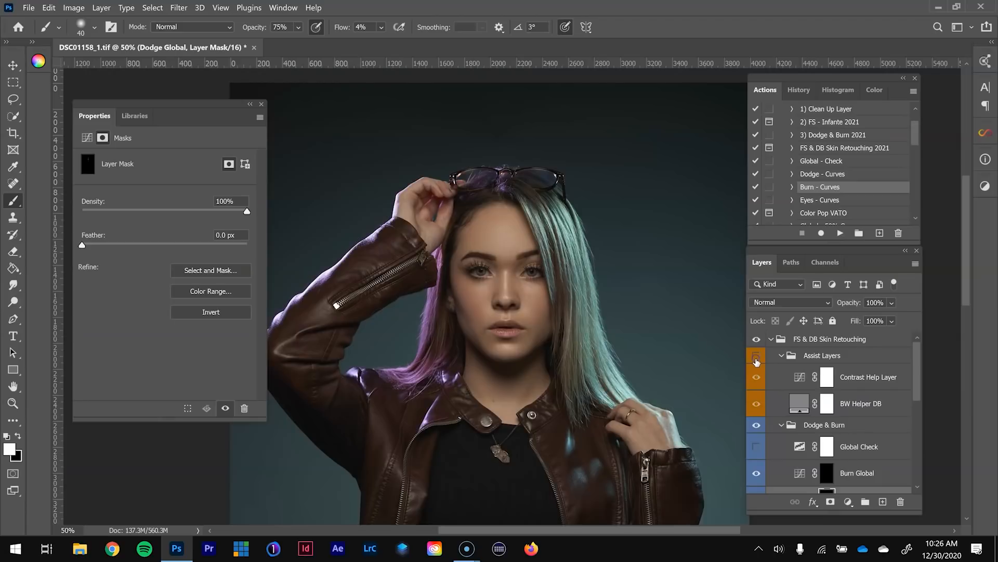
scroll(780, 457, down, 2)
click(757, 436)
click(757, 436)
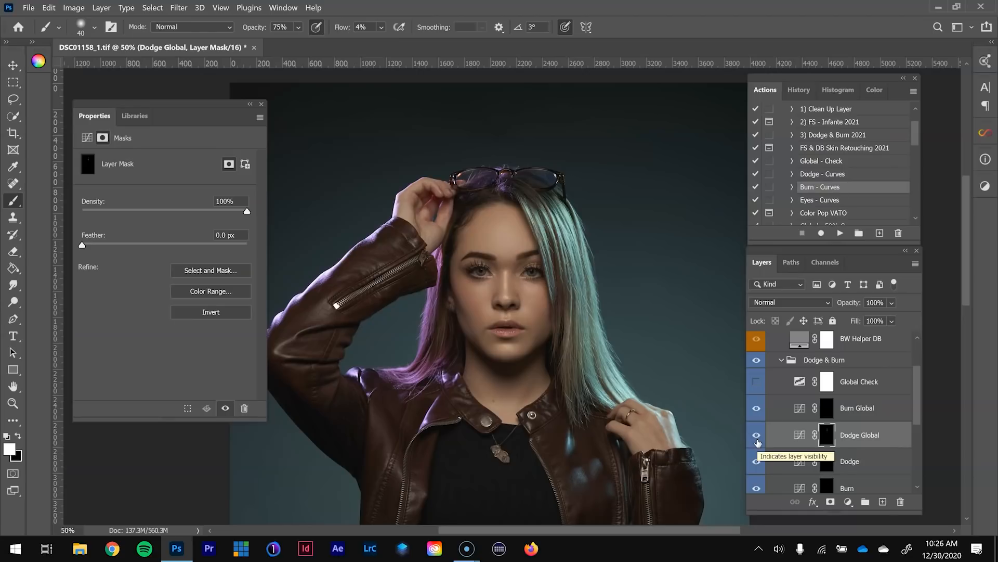
- Burn the side of the forehead and the upper hairline on the Burn Global mask at 100% with an enlarged brush
click(826, 411)
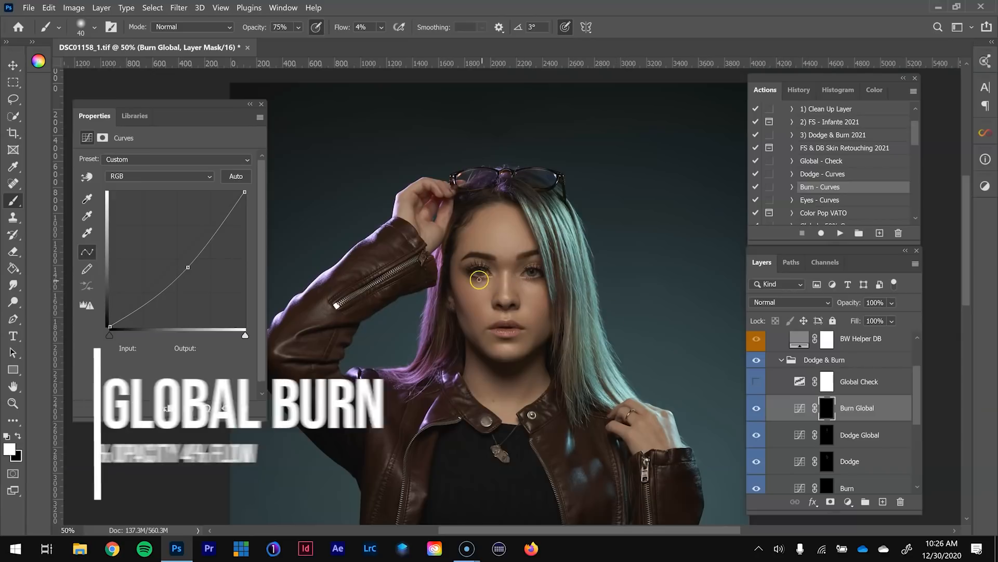
key(z)
click(494, 245)
key(b)
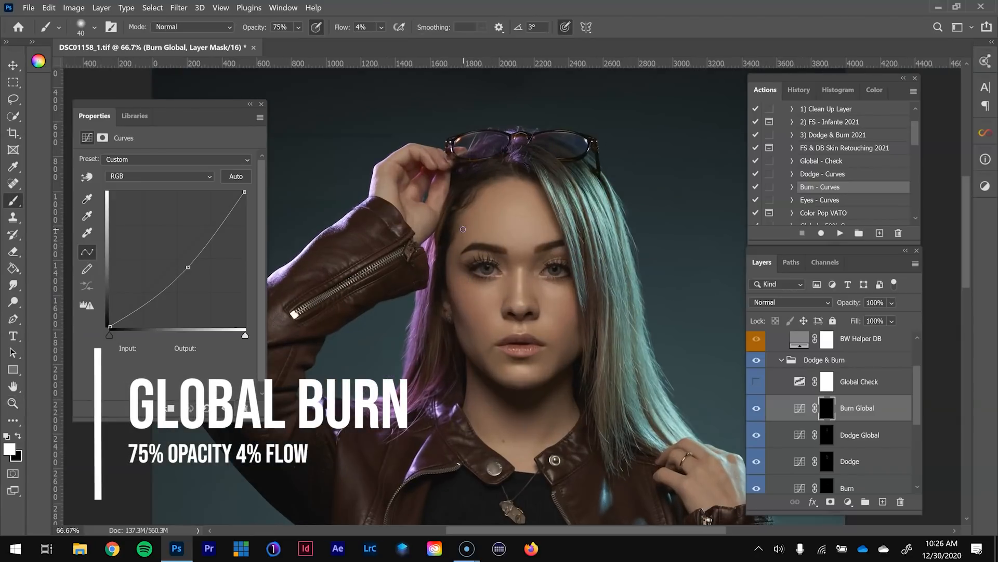
click(476, 277)
key(z)
key(b)
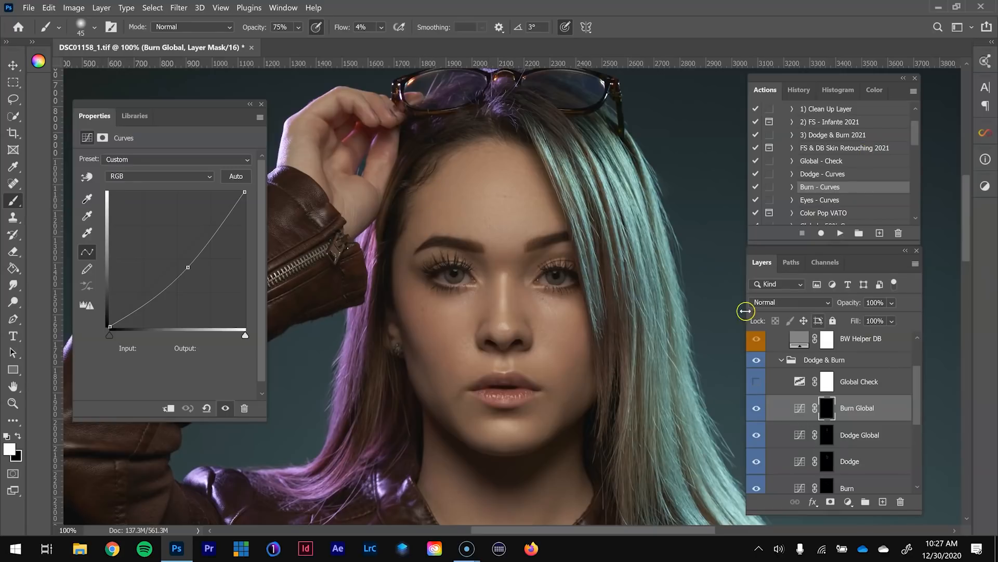
key(bracketright)
key(bracketright)
key(bracketright)
key(bracketright)
mouse_move(430, 219)
mouse_down()
mouse_move(452, 165)
mouse_move(461, 179)
mouse_move(437, 219)
mouse_up()
mouse_move(548, 188)
mouse_down()
mouse_move(546, 201)
mouse_move(530, 169)
mouse_up()
- Burn the hollow below the cheekbone on the side with the purple hair
key(bracketleft)
key(bracketleft)
key(bracketleft)
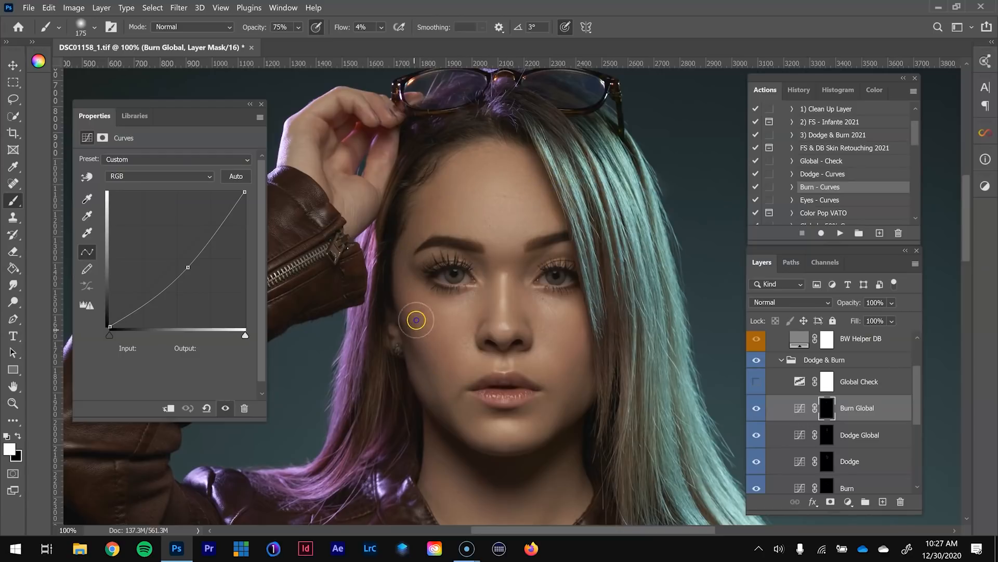
key(bracketright)
key(bracketright)
mouse_move(437, 370)
mouse_down()
mouse_move(417, 362)
mouse_move(404, 338)
mouse_up()
- Burn the outer cheek beside the teal hair with a brush between 125 and 175 px
key(bracketright)
key(bracketright)
key(bracketleft)
key(bracketleft)
key(bracketleft)
key(bracketright)
key(bracketright)
key(bracketright)
key(bracketleft)
key(bracketleft)
key(bracketleft)
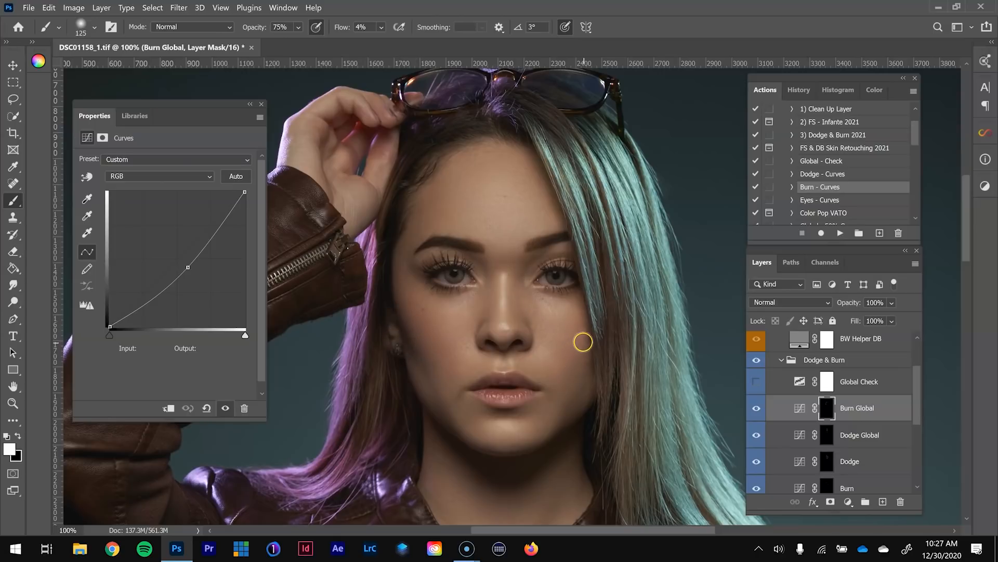
key(bracketright)
key(bracketright)
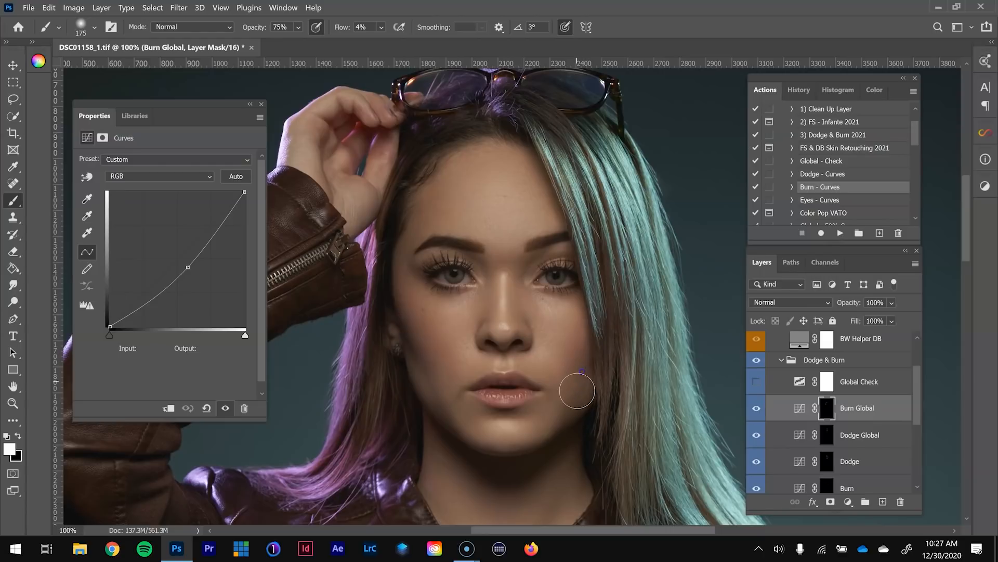
- Burn along both sides of the jawline towards the chin on the Burn Global mask
key(bracketleft)
key(bracketleft)
mouse_move(572, 420)
mouse_down()
mouse_move(581, 404)
mouse_move(549, 438)
mouse_up()
key(bracketright)
key(bracketright)
key(bracketleft)
key(bracketleft)
key(bracketright)
mouse_move(431, 401)
mouse_down()
mouse_move(474, 442)
mouse_move(492, 434)
mouse_up()
- Burn the shadow between the inner eye corner and the nose bridge with an 80 px brush
key(bracketleft)
key(bracketleft)
key(bracketleft)
key(bracketright)
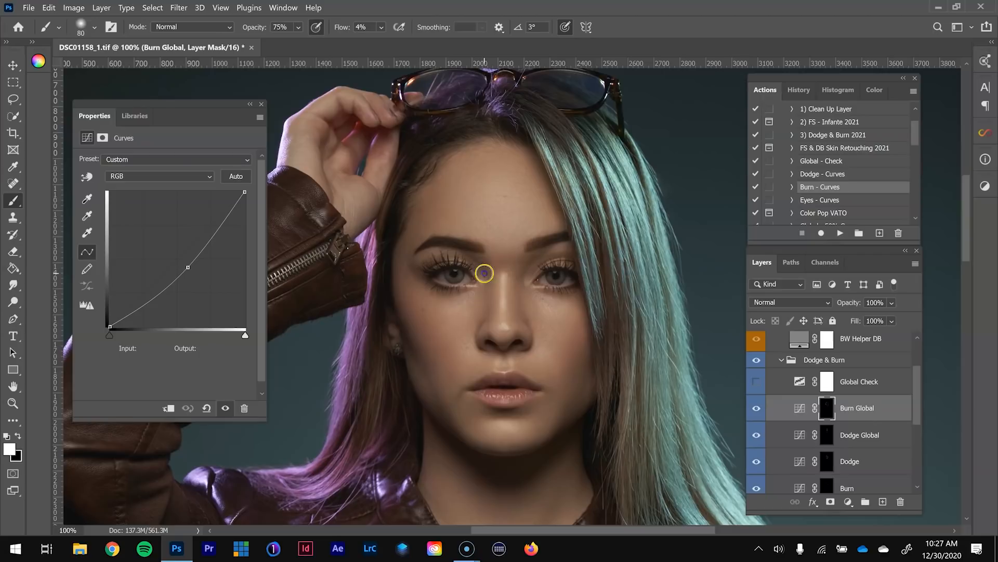
- Enlarge the brush to 250 px and review the burned facial contours on the whole portrait at 25%
key(bracketright)
key(bracketright)
key(bracketright)
key(bracketright)
key(ctrl+minus)
key(bracketright)
key(bracketright)
key(bracketright)
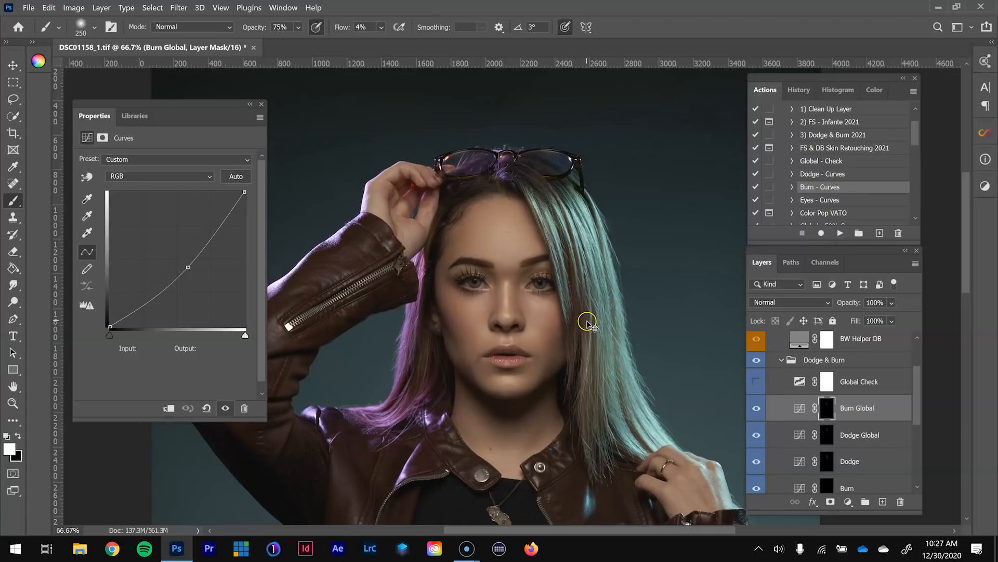
key(ctrl+minus)
key(ctrl+minus)
key(ctrl+minus)
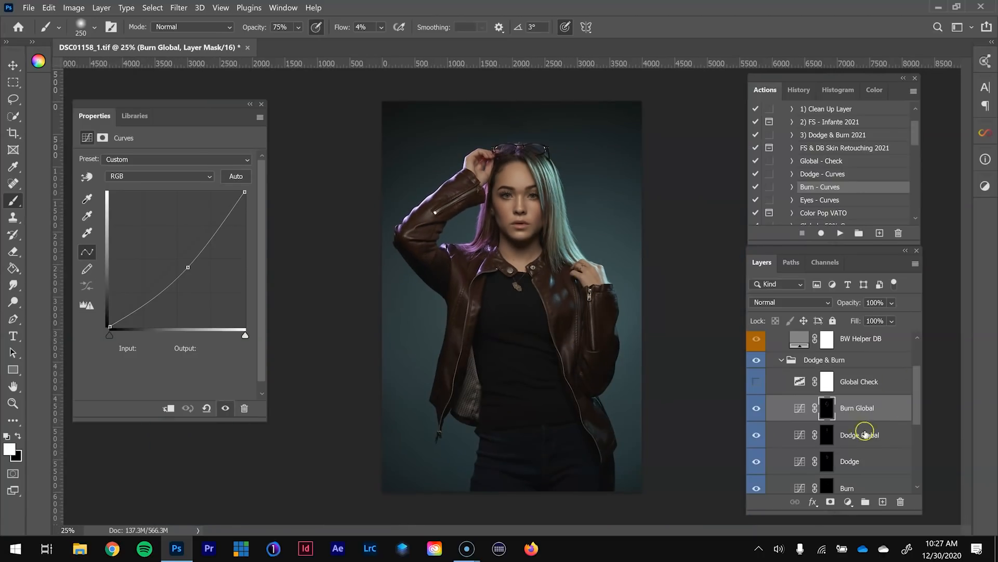
- Target the Dodge Global mask at 50% view and set the Brush flow to 7%
click(827, 435)
key(z)
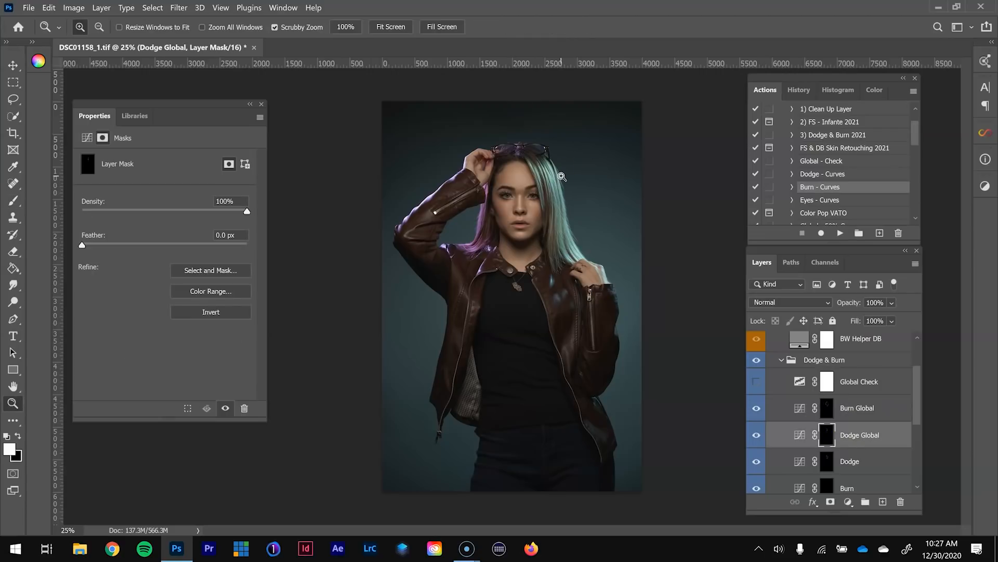
click(563, 171)
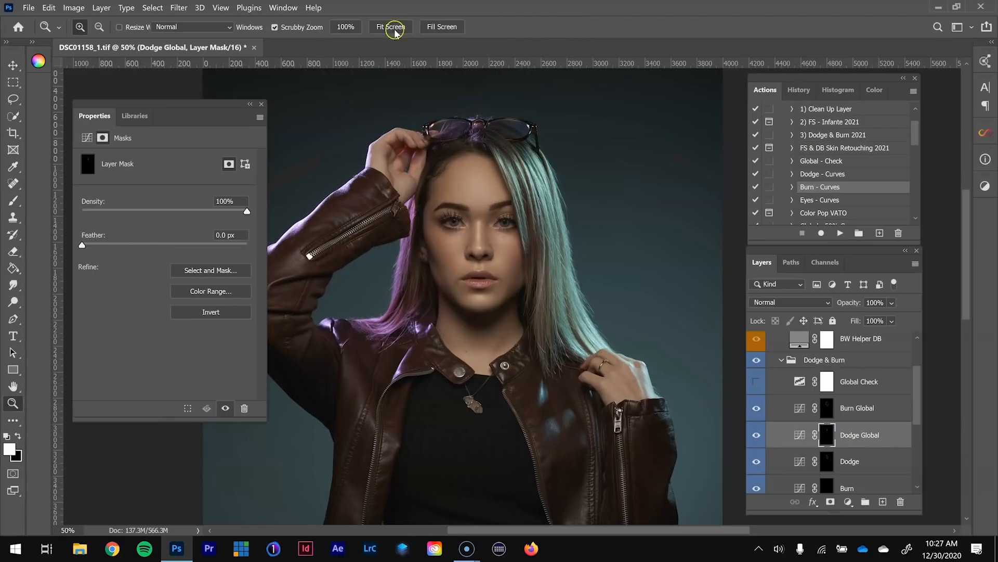
key(b)
drag(372, 28, 337, 32)
key(Return)
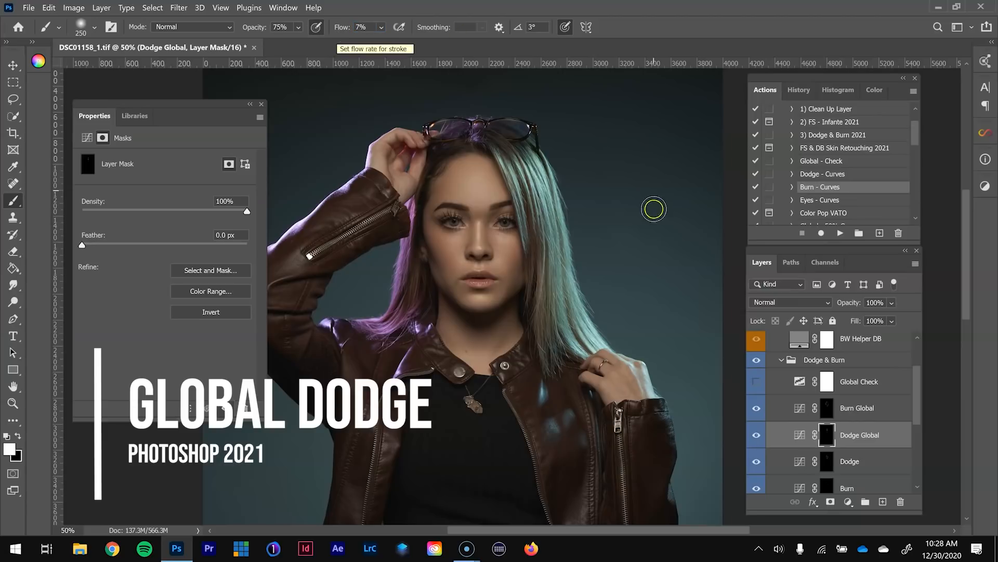
- Dodge the highlights in the teal hair and the purple hair with a 100 to 150 px brush
key(bracketleft)
key(bracketleft)
key(bracketleft)
key(bracketleft)
key(bracketleft)
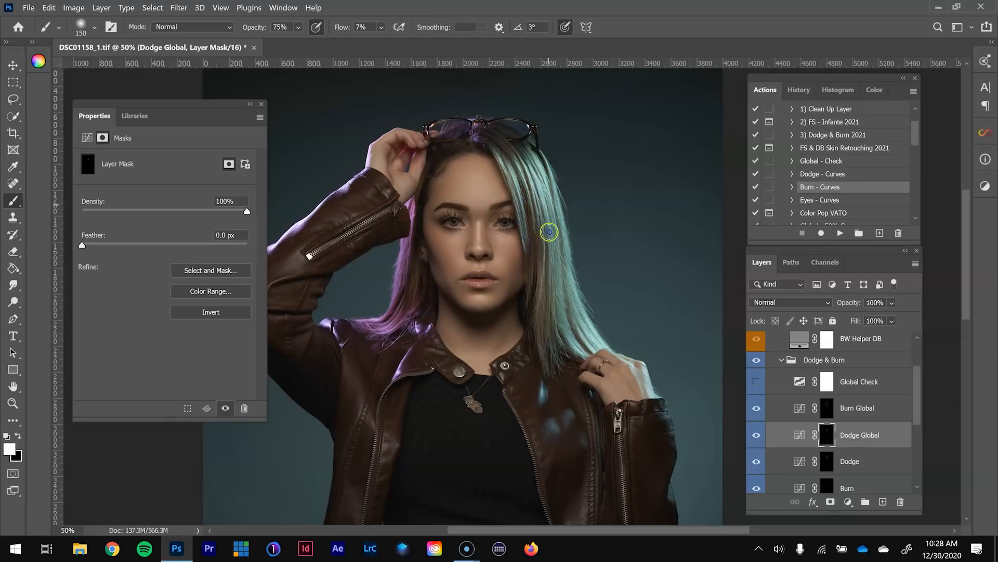
mouse_move(553, 217)
mouse_down()
mouse_move(565, 286)
mouse_move(544, 263)
mouse_move(557, 280)
mouse_move(568, 278)
mouse_up()
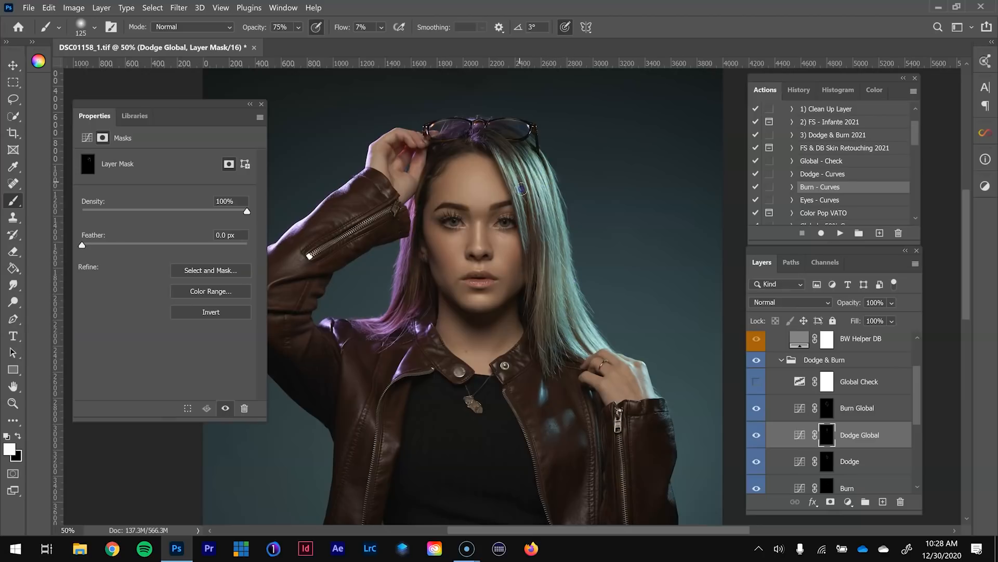
key(bracketleft)
mouse_move(425, 264)
mouse_down()
mouse_move(406, 241)
mouse_move(413, 292)
mouse_up()
- Burn the darker strands and upper section of the teal hair on the Burn Global mask
click(828, 409)
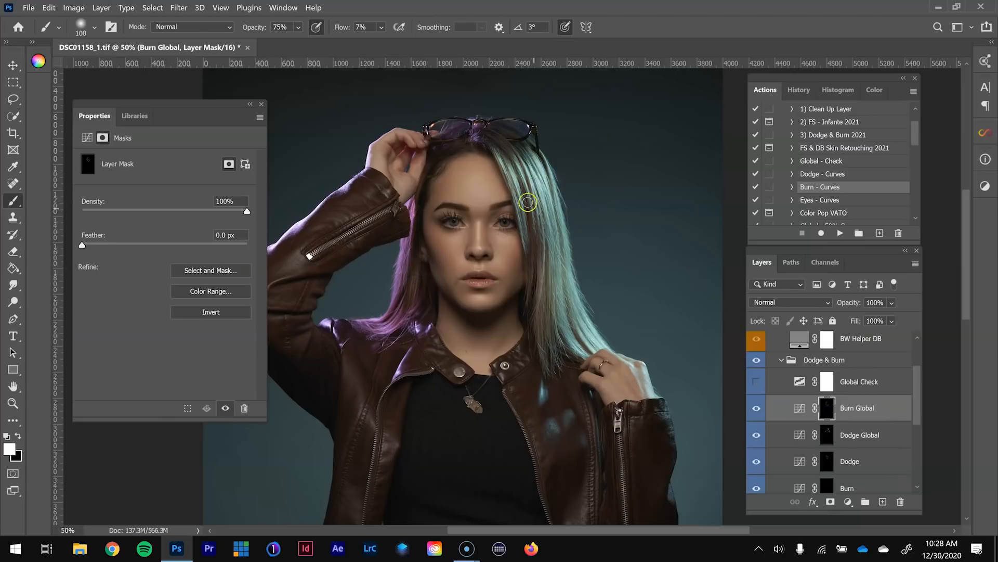
mouse_move(530, 234)
mouse_down()
mouse_move(541, 321)
mouse_move(541, 364)
mouse_up()
mouse_move(571, 276)
mouse_down()
mouse_move(551, 166)
mouse_move(519, 166)
mouse_move(523, 181)
mouse_move(530, 148)
mouse_move(507, 154)
mouse_up()
- Burn the raised hand and the hand at the shoulder with a brush of about 175 px
key(bracketright)
key(bracketright)
key(bracketright)
key(bracketright)
mouse_move(412, 188)
mouse_down()
mouse_move(398, 147)
mouse_move(399, 164)
mouse_up()
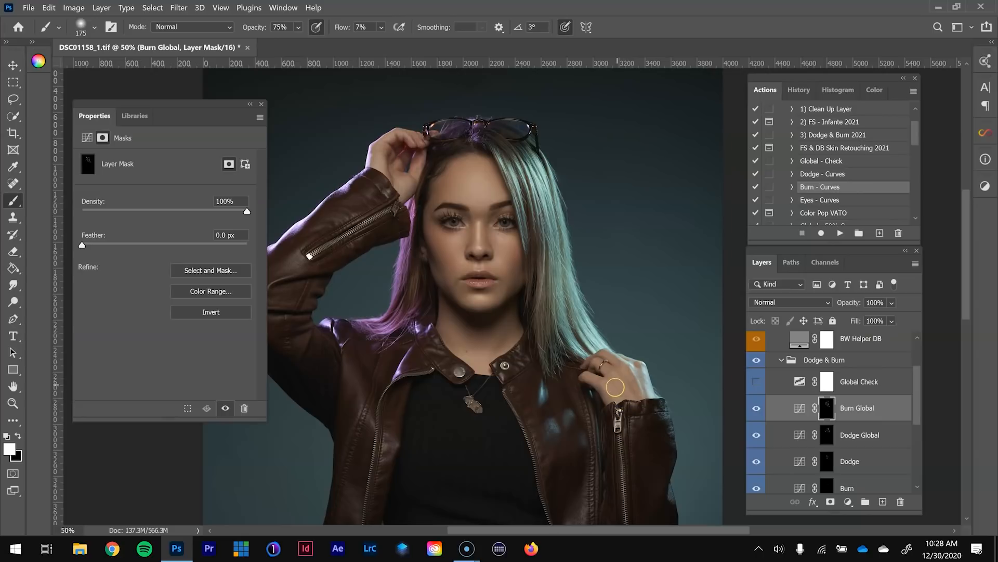
key(bracketright)
- Dodge the highlights across the front of the leather jacket on the Dodge Global mask
key(ctrl+minus)
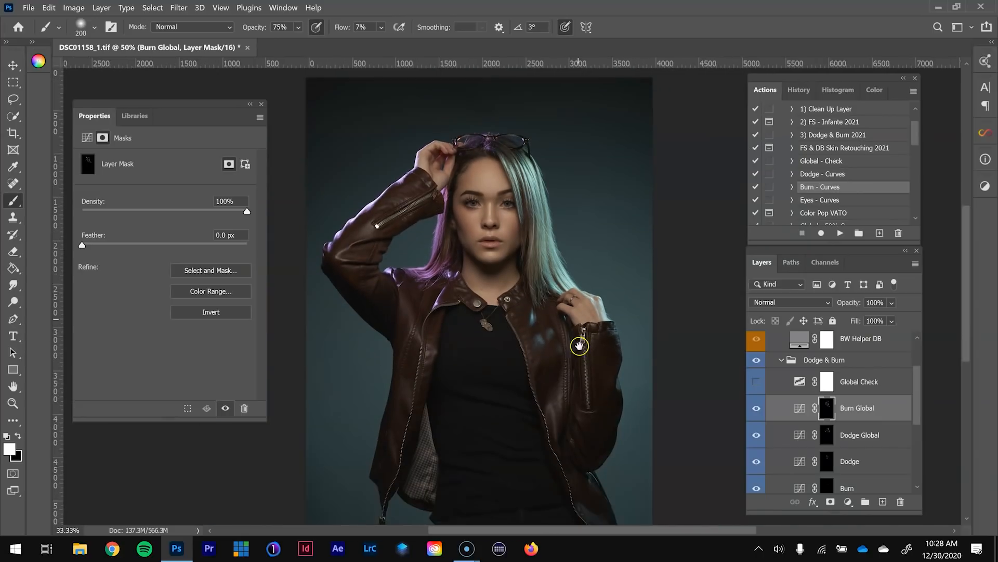
click(825, 434)
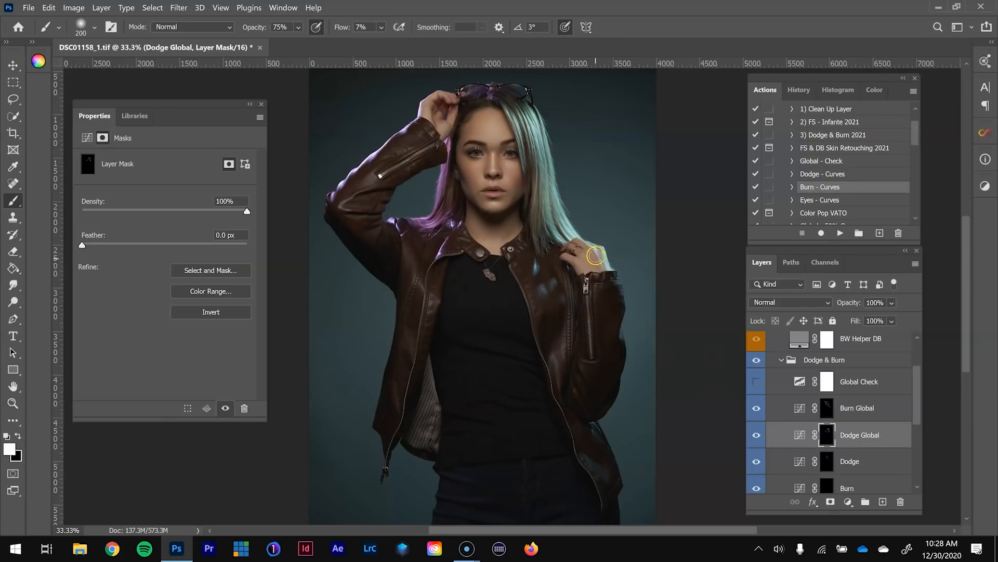
key(bracketleft)
key(bracketleft)
key(bracketright)
click(554, 295)
mouse_move(560, 346)
mouse_down()
mouse_move(591, 327)
mouse_move(584, 295)
mouse_move(590, 304)
mouse_move(488, 314)
mouse_move(435, 305)
mouse_up()
- Dodge the raised jacket sleeve and the lower jacket panel on the same side
click(378, 161)
mouse_move(391, 159)
mouse_down()
mouse_move(423, 144)
mouse_move(423, 134)
mouse_move(374, 234)
mouse_up()
click(434, 307)
mouse_move(413, 390)
mouse_down()
mouse_move(430, 418)
mouse_move(436, 382)
mouse_move(443, 425)
mouse_move(448, 381)
mouse_up()
- Compare the whole portrait with and without the Dodge Global layer at 25%
scroll(570, 419, down, 1)
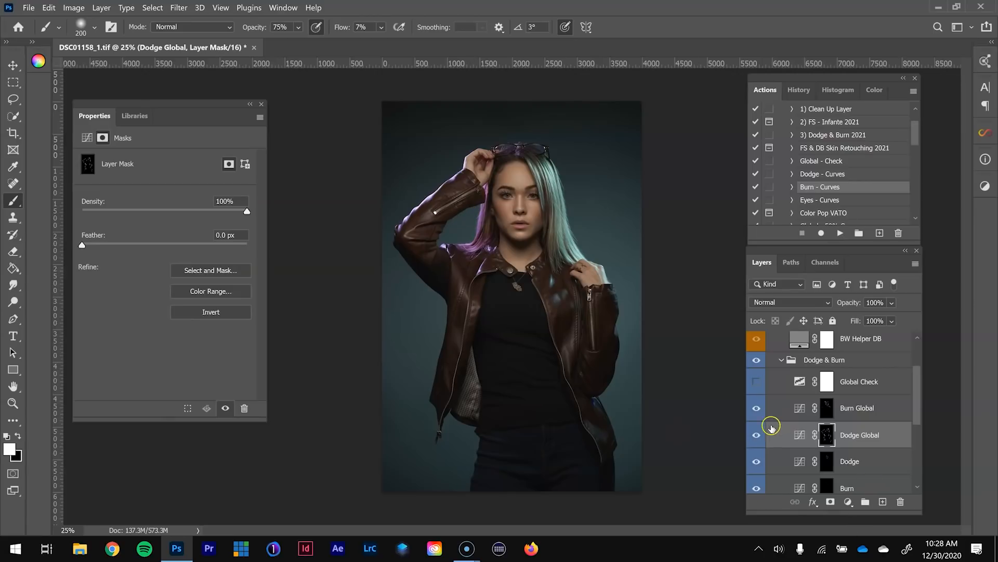
click(757, 435)
click(757, 436)
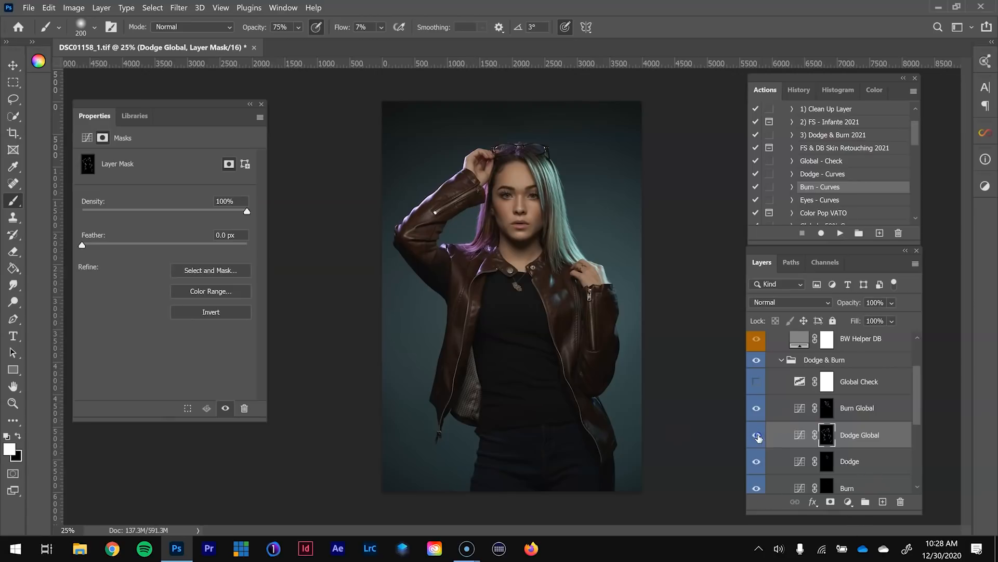
- Compare the portrait with and without the Dodge Global layer, and with and without the Burn Global layer
click(757, 435)
click(757, 436)
key(z)
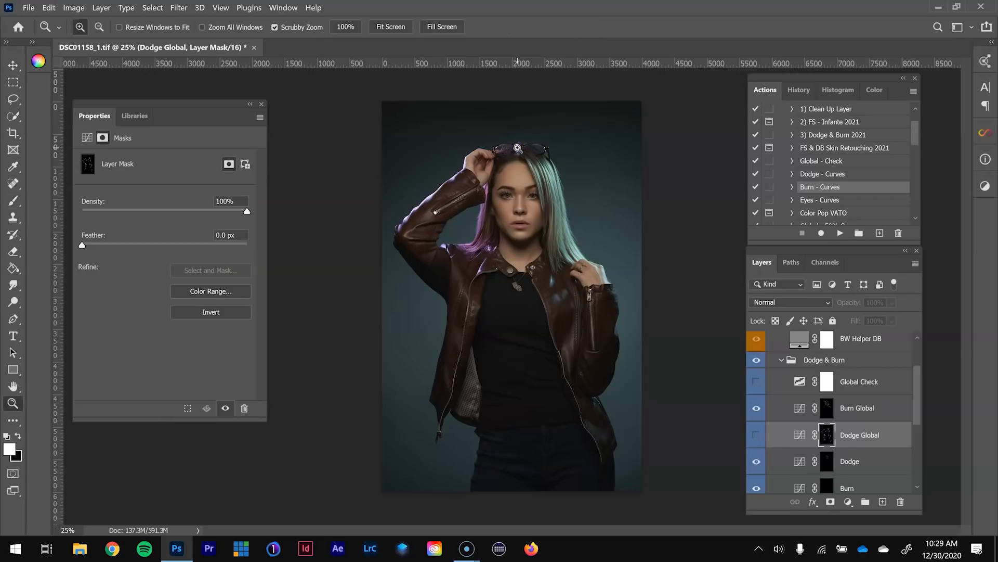
key(ctrl+plus)
click(757, 436)
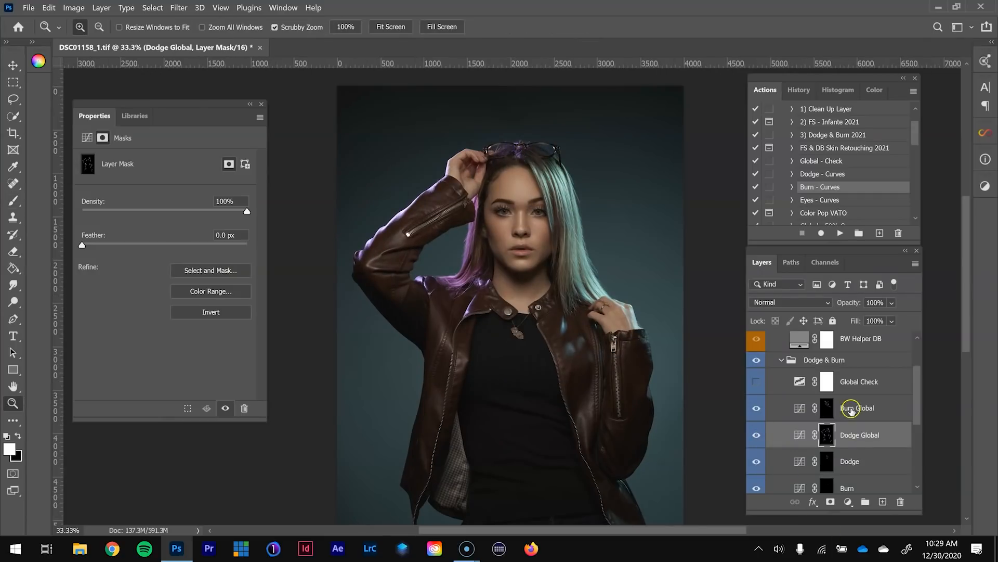
click(827, 408)
click(761, 404)
click(760, 405)
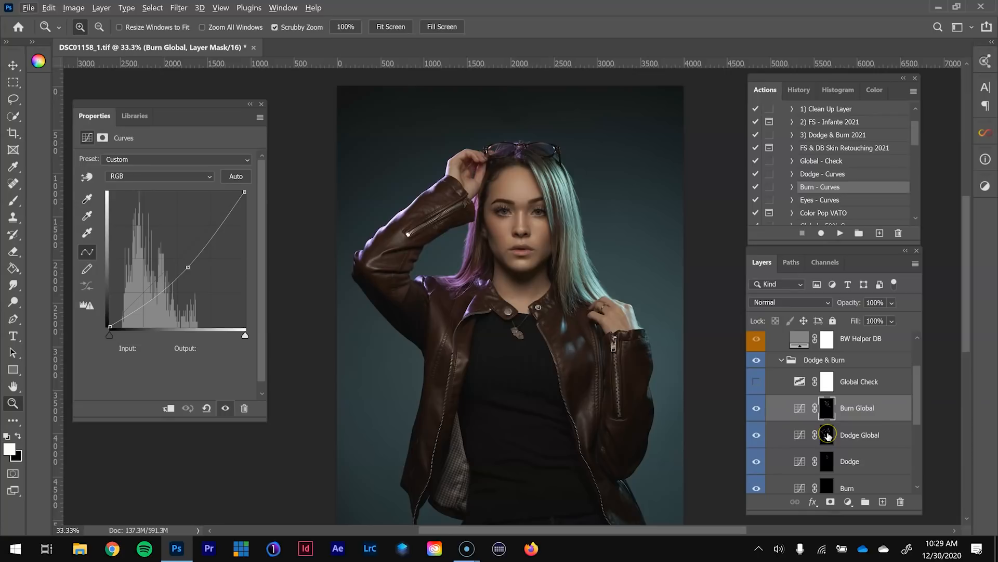
- Inspect the painted masks of the Burn Global and Dodge Global layers on their own, and return to the image
scroll(853, 495, down, 1)
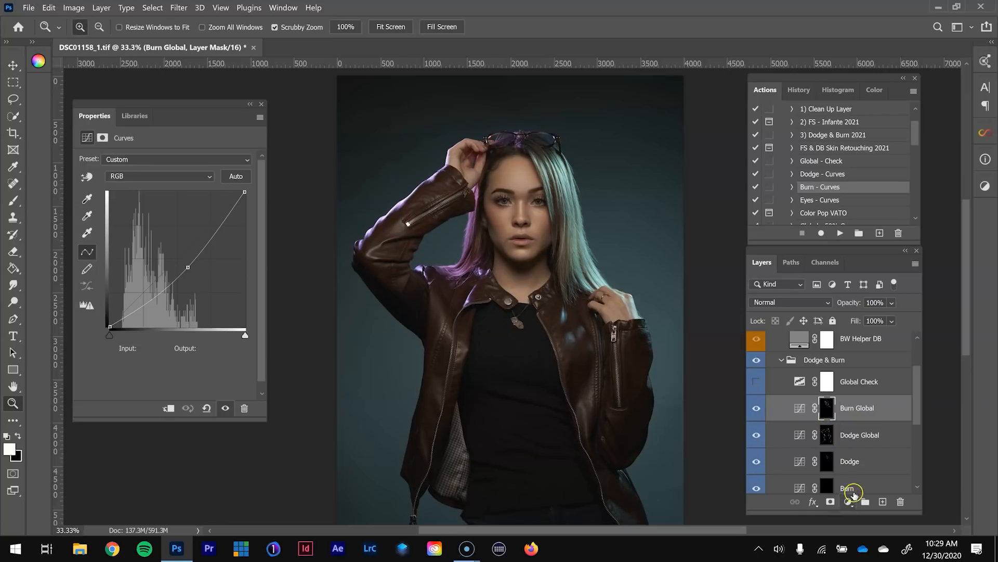
alt+click(827, 411)
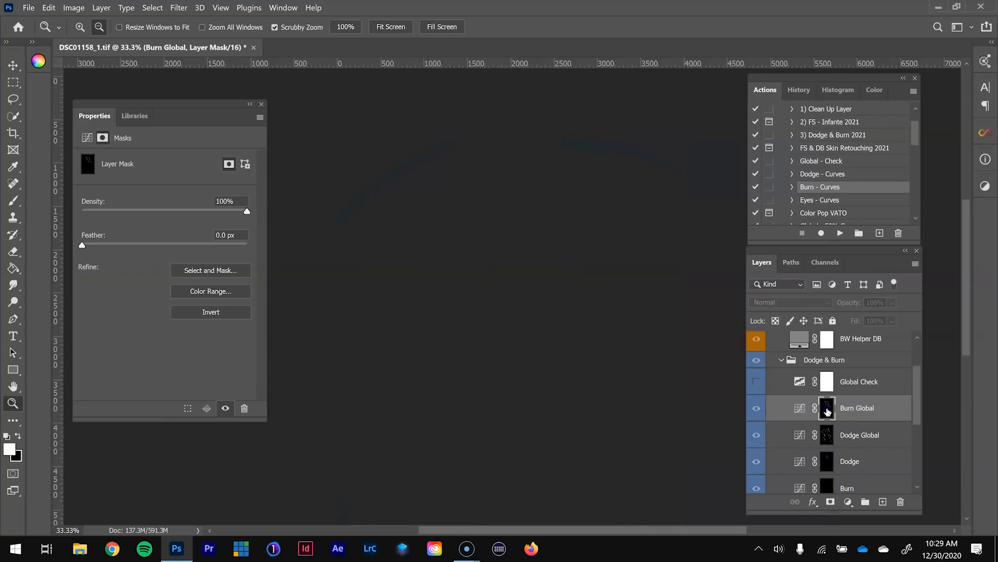
alt+click(826, 411)
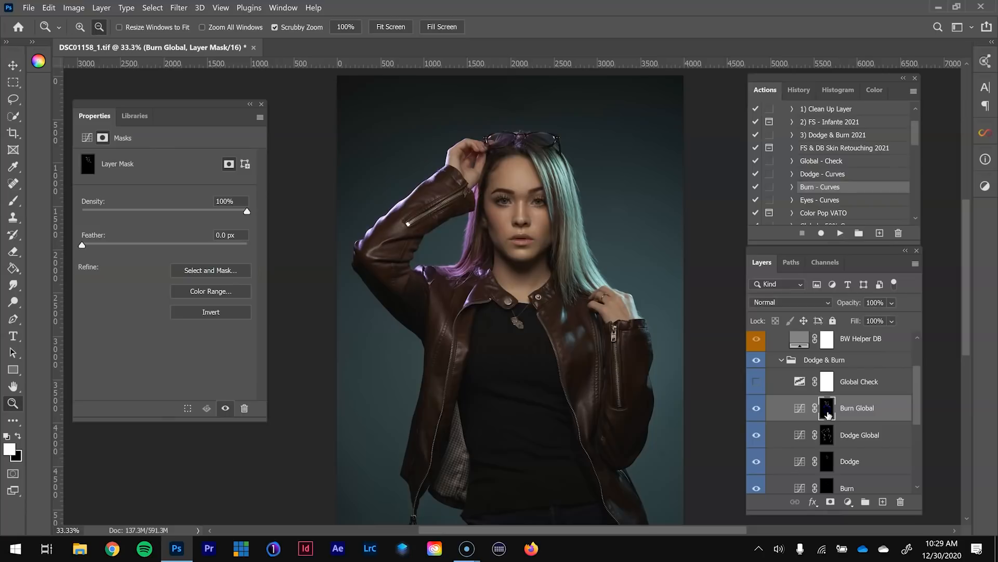
click(827, 436)
alt+click(827, 436)
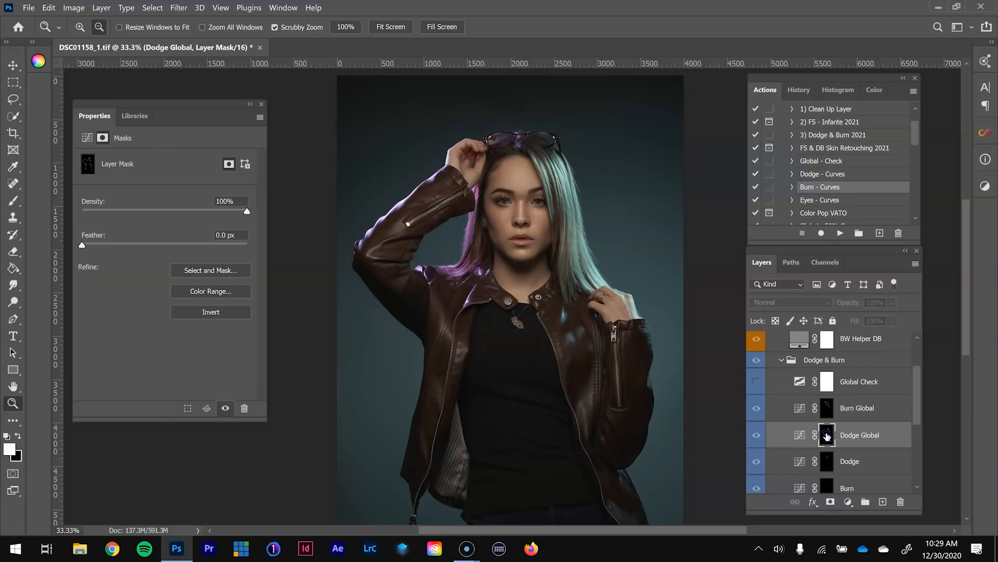
alt+click(827, 435)
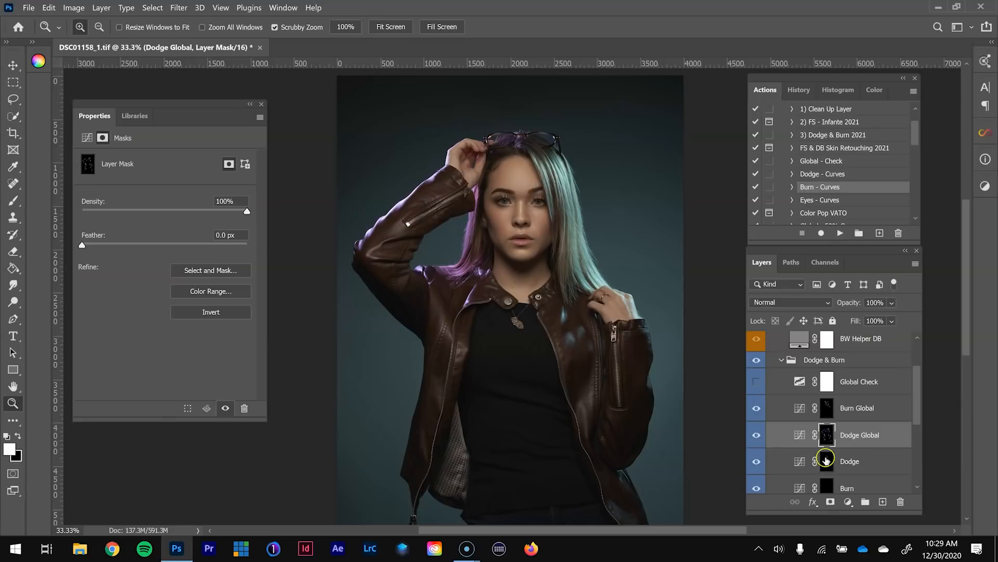
- Inspect the masks of the local Dodge and Burn layers on their own, examining the painted face area closely
click(827, 461)
alt+click(827, 463)
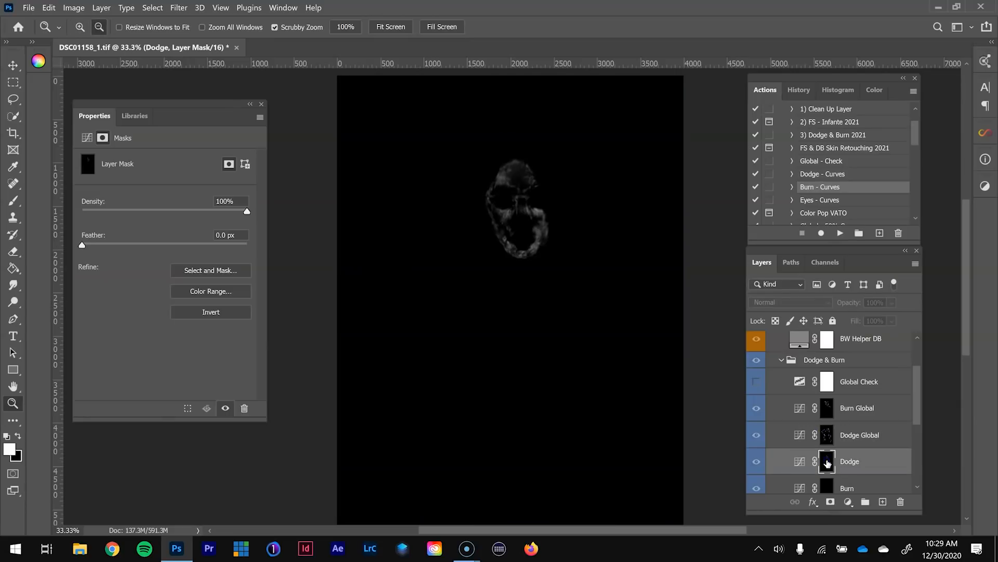
click(518, 173)
click(518, 174)
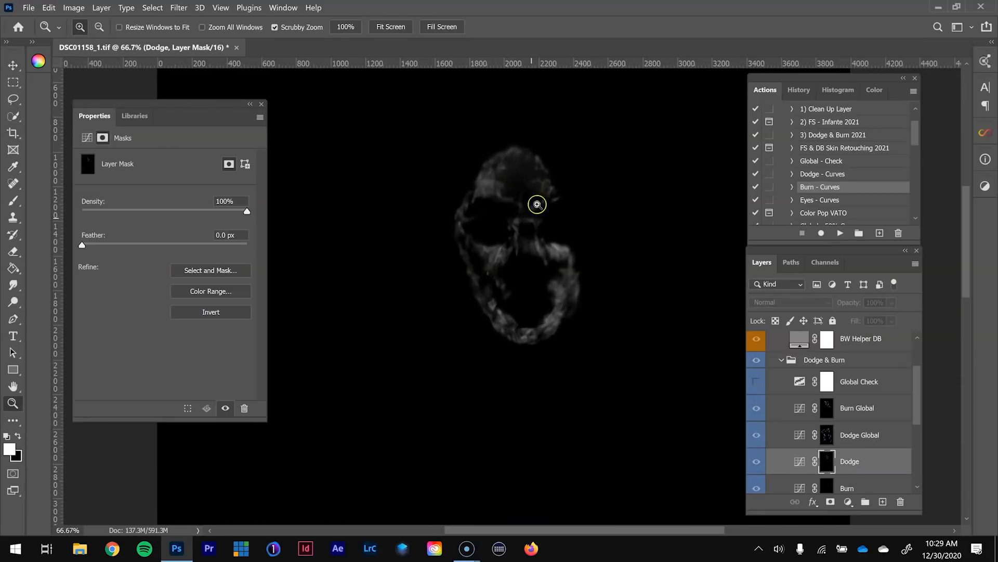
alt+click(826, 463)
scroll(832, 479, down, 1)
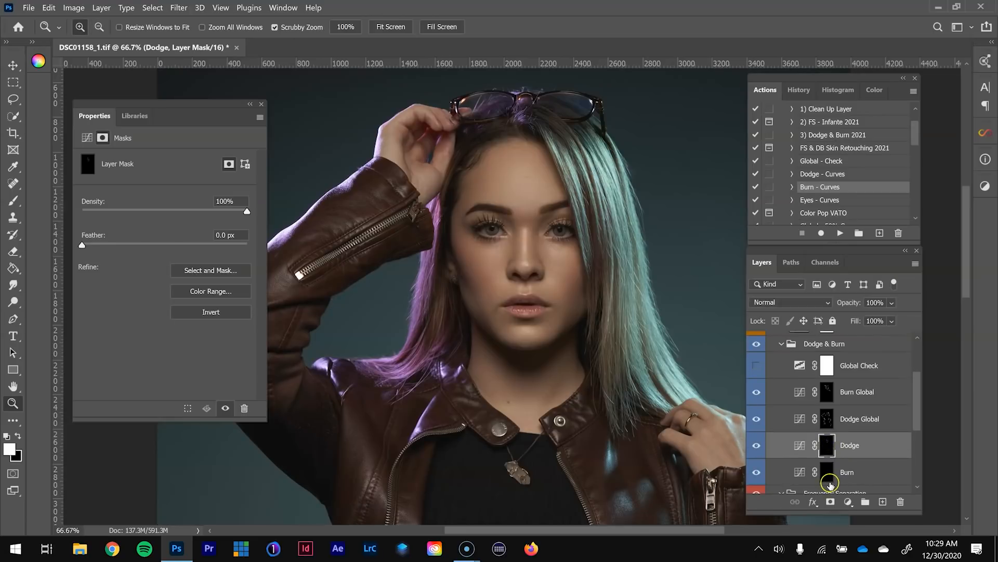
alt+click(828, 474)
alt+click(827, 474)
- Run the Eyes - Curves action to add a masked Eyes Curves layer directly above Burn Global
click(827, 391)
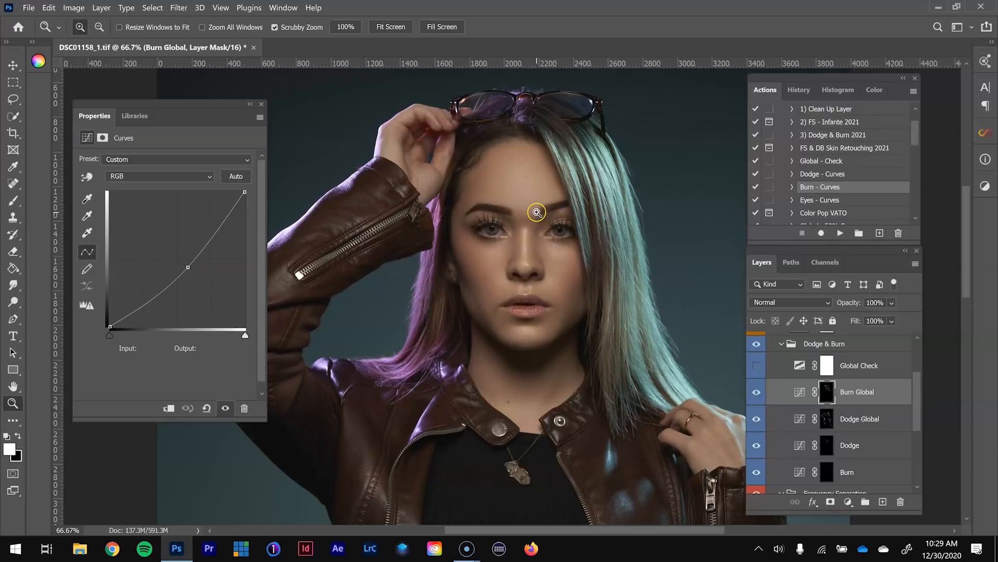
click(537, 212)
click(537, 213)
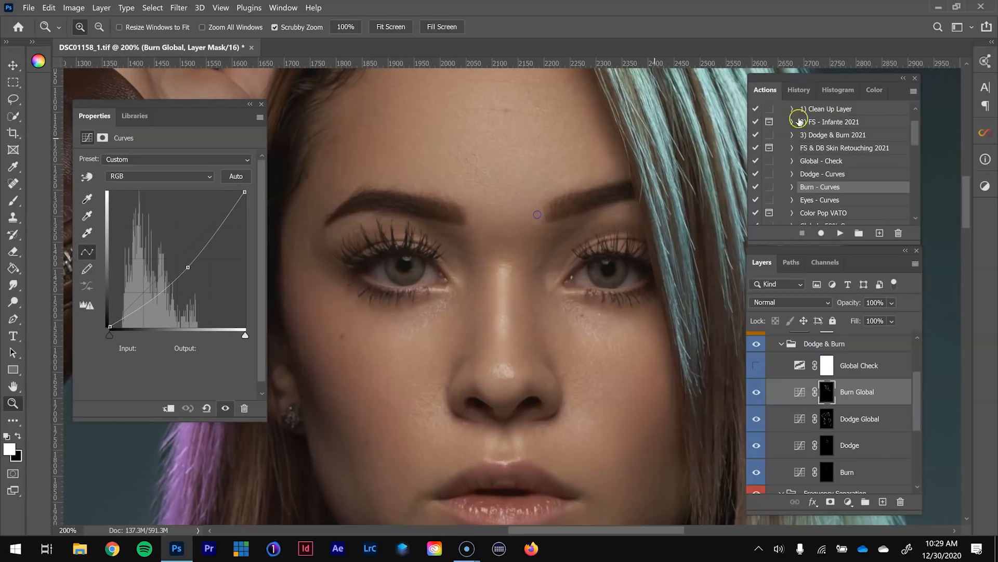
click(835, 200)
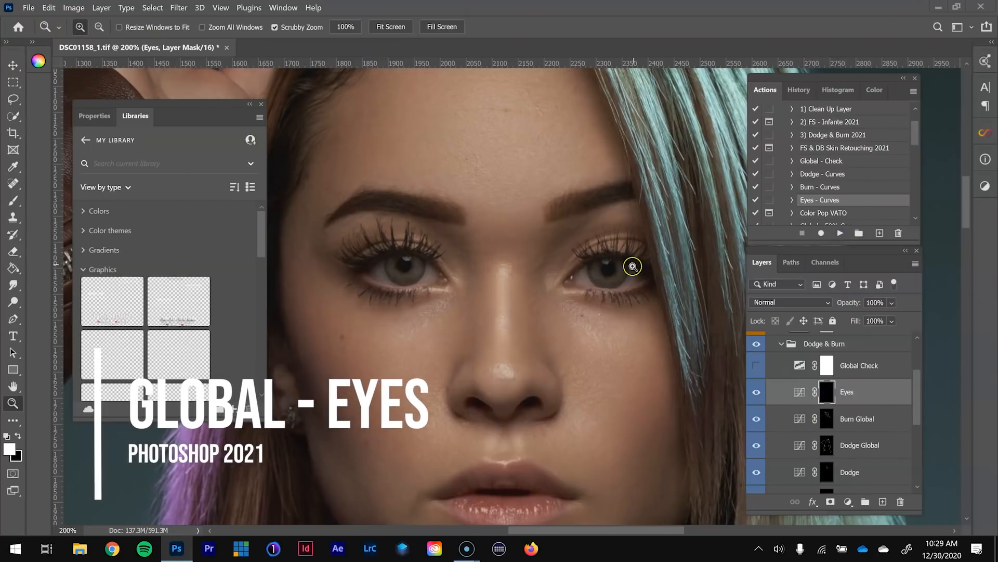
- Brighten the lower iris of the eye beside the teal hair on the Eyes mask, with 1% flow and a 20 px brush
click(611, 263)
key(b)
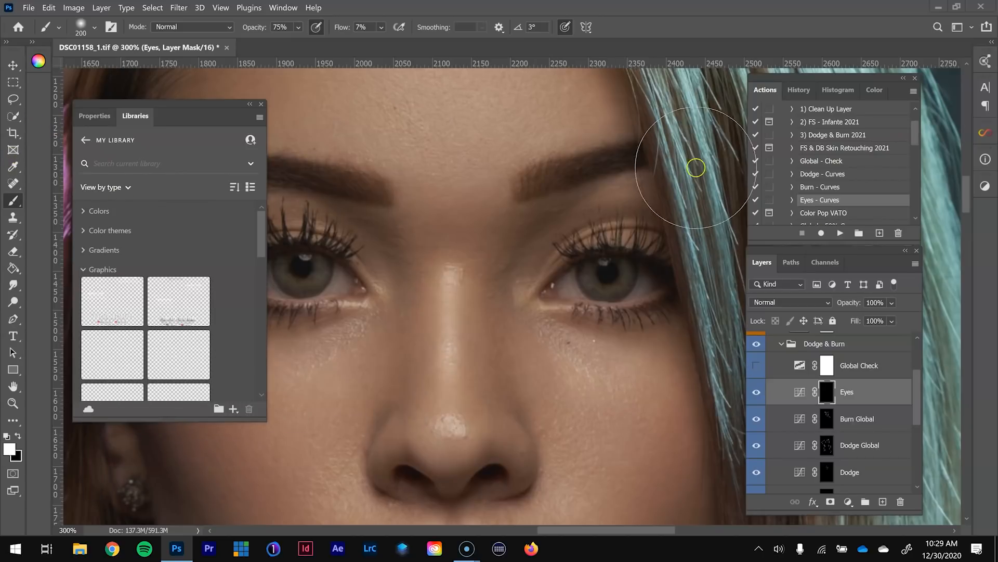
click(366, 27)
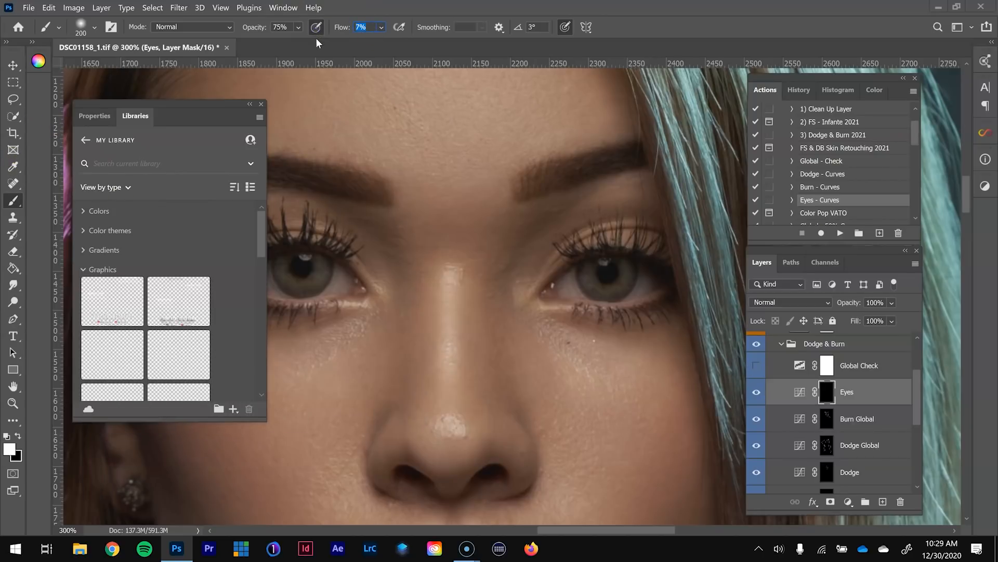
text(1)
key(bracketleft)
key(bracketleft)
key(bracketleft)
key(bracketleft)
key(bracketleft)
key(bracketleft)
key(bracketleft)
key(bracketleft)
key(bracketleft)
key(bracketleft)
key(bracketleft)
key(bracketleft)
key(bracketright)
mouse_move(615, 292)
mouse_down()
mouse_move(624, 286)
mouse_move(614, 293)
mouse_up()
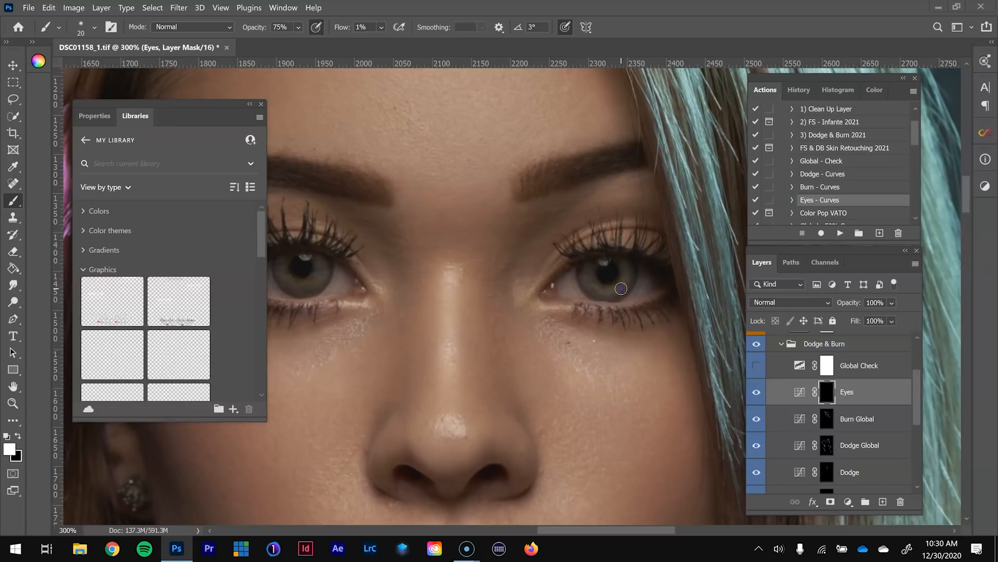
- Brighten the white of the same eye on the Eyes mask, adjusting the brush size between about 15 and 30 px
key(])
mouse_move(643, 285)
mouse_down()
mouse_move(577, 283)
mouse_move(568, 292)
mouse_move(638, 277)
mouse_up()
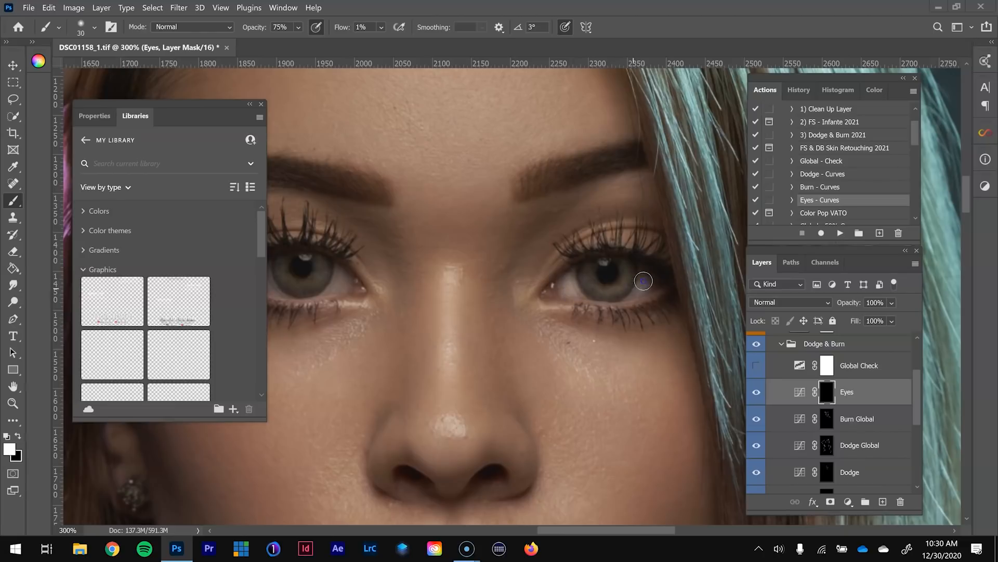
key([)
key([)
key([)
key(])
key(])
key(])
key(])
key(bracketleft)
key(bracketleft)
key(bracketright)
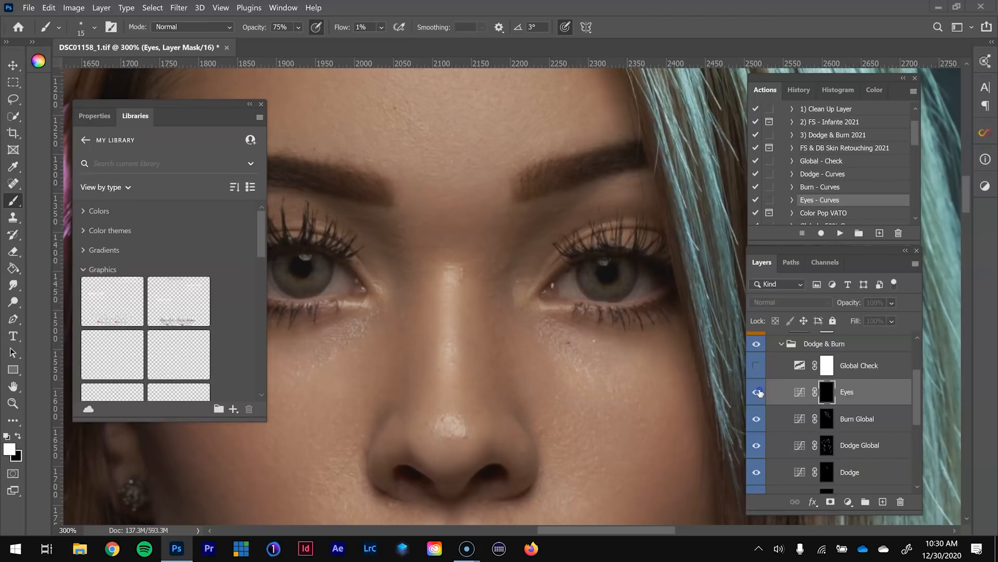
- Brighten the iris, white and inner corner of the other eye with a soft brush of about 9 to 20 px
drag(403, 345, 557, 407)
drag(497, 384, 539, 384)
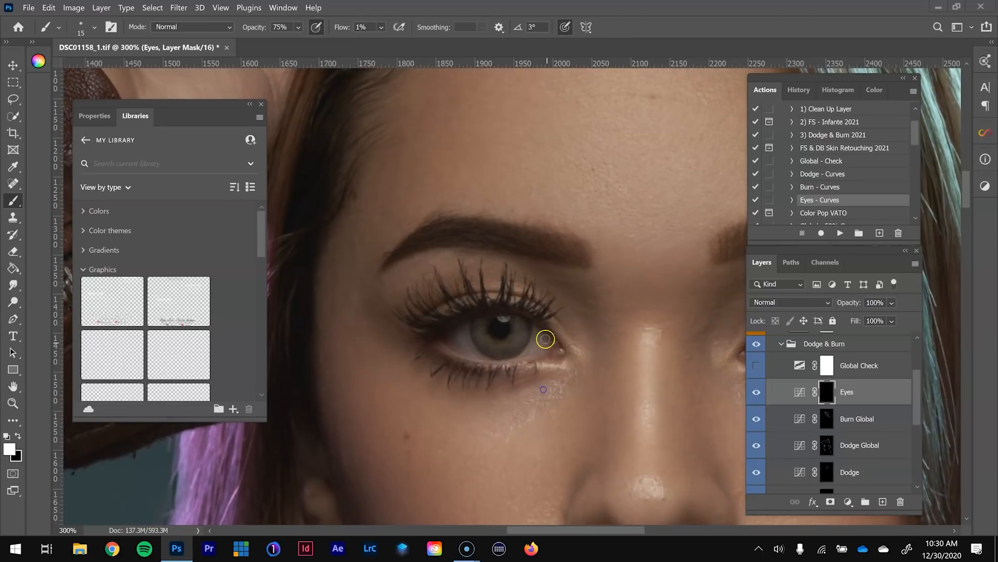
key(bracketright)
key(bracketright)
key(bracketleft)
drag(501, 351, 517, 339)
key(bracketright)
mouse_move(538, 348)
mouse_down()
mouse_move(484, 349)
mouse_move(467, 334)
mouse_move(549, 362)
mouse_move(467, 364)
mouse_move(543, 364)
mouse_up()
key(bracketleft)
click(575, 362)
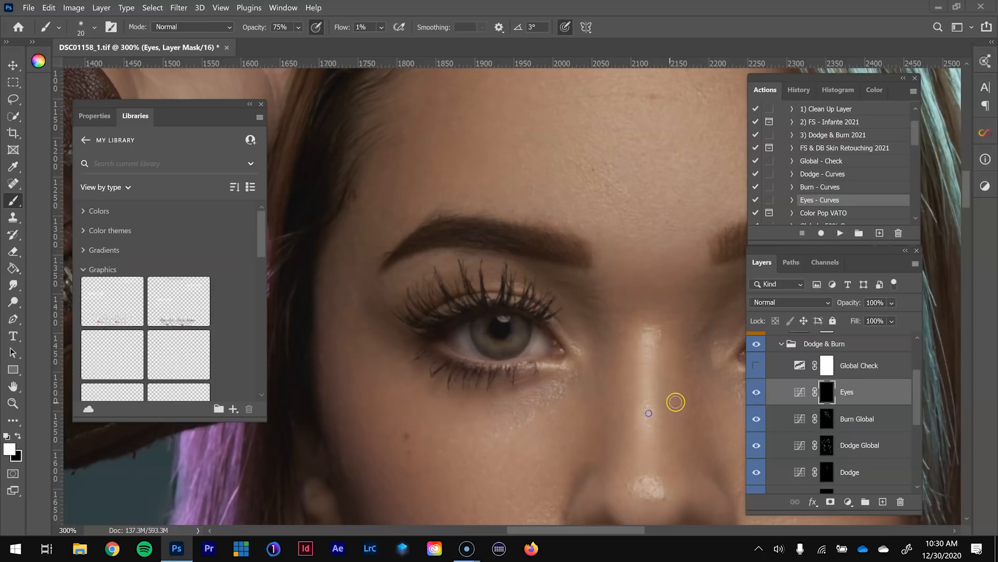
mouse_move(700, 396)
mouse_down()
mouse_move(557, 398)
mouse_move(680, 352)
mouse_move(663, 348)
mouse_move(686, 340)
mouse_move(678, 346)
mouse_move(659, 323)
mouse_move(651, 330)
mouse_move(672, 348)
mouse_move(711, 344)
mouse_up()
mouse_move(395, 352)
mouse_down()
mouse_move(376, 343)
mouse_move(344, 348)
mouse_move(368, 351)
mouse_up()
key(bracketleft)
key(bracketleft)
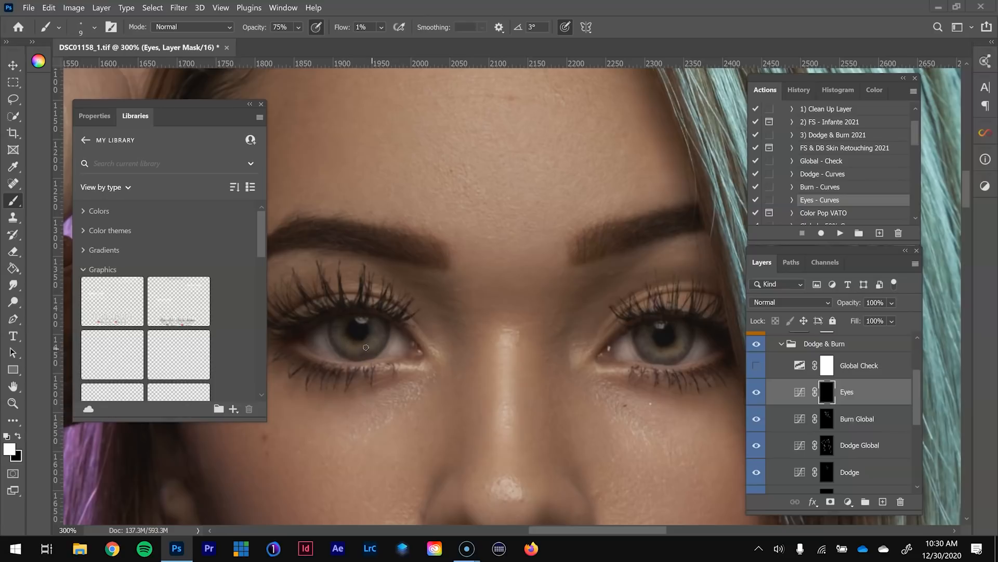
- Compare the portrait with and without the Eyes layer, and reduce the layer's opacity to 75%
key(ctrl+minus)
key(ctrl+minus)
key(ctrl+minus)
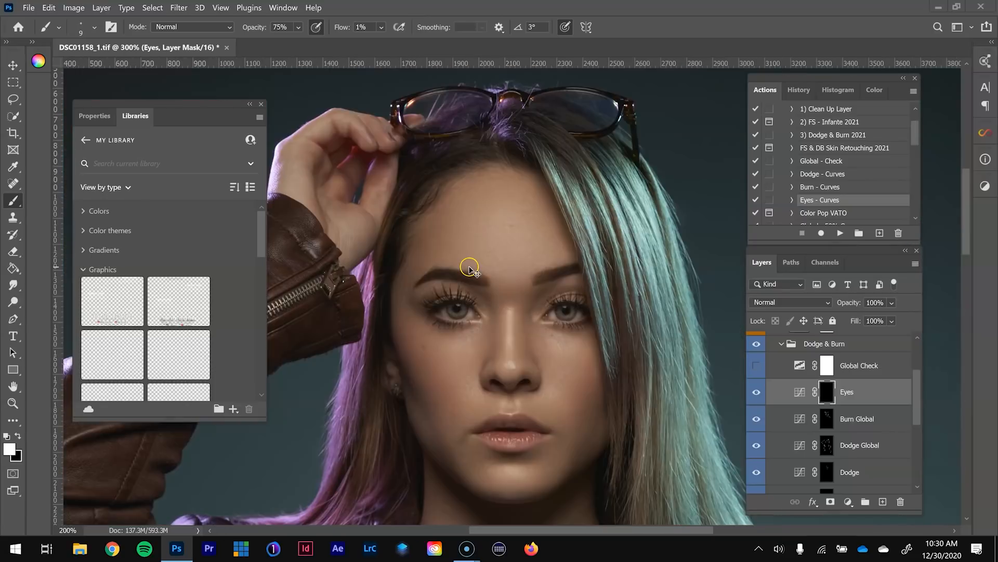
key(ctrl+minus)
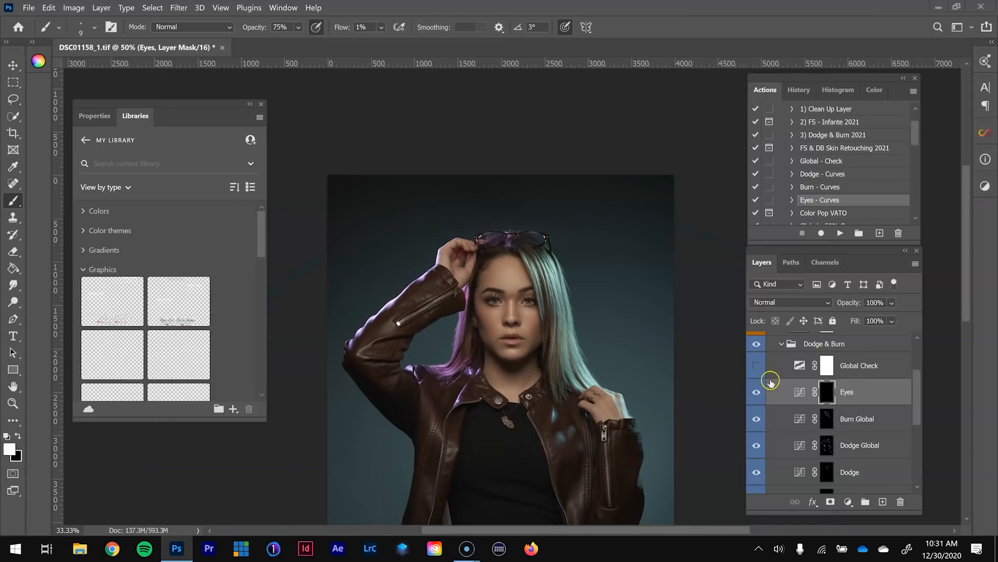
click(755, 392)
click(755, 392)
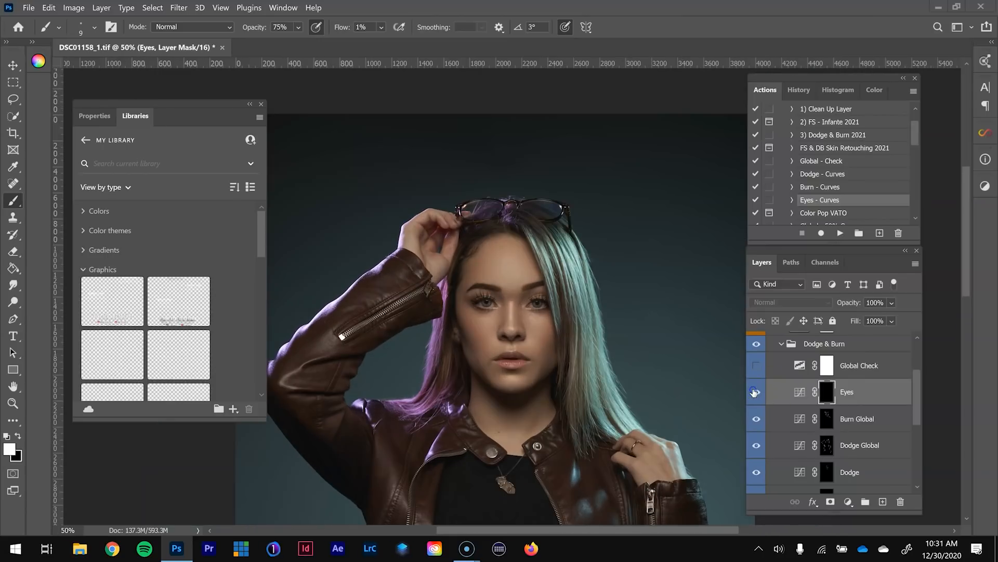
mouse_move(891, 302)
mouse_down()
mouse_move(914, 321)
mouse_move(898, 319)
mouse_up()
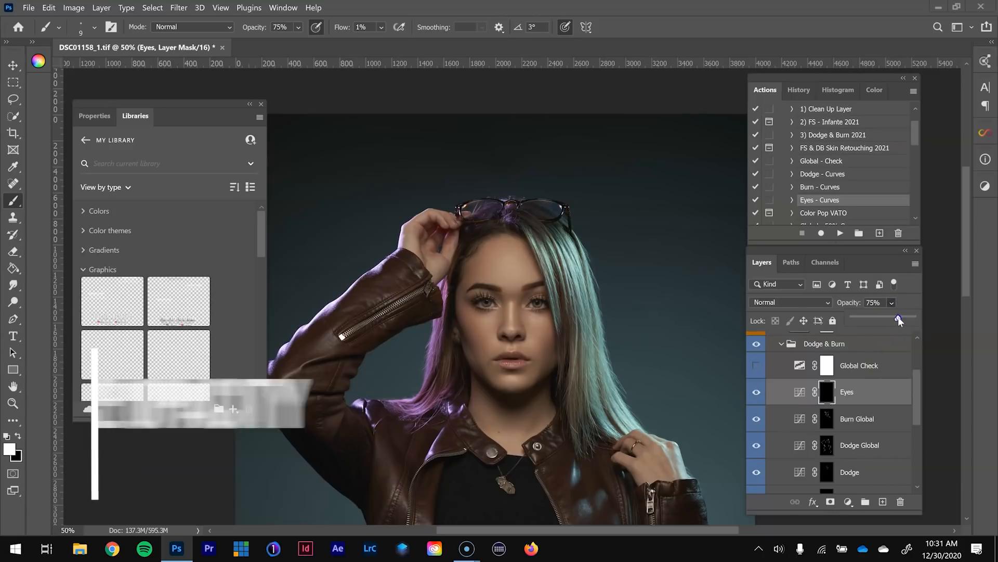
- Compare the portrait with and without the Dodge Global layer, and slightly reduce the layer's opacity
click(874, 453)
click(756, 446)
click(756, 447)
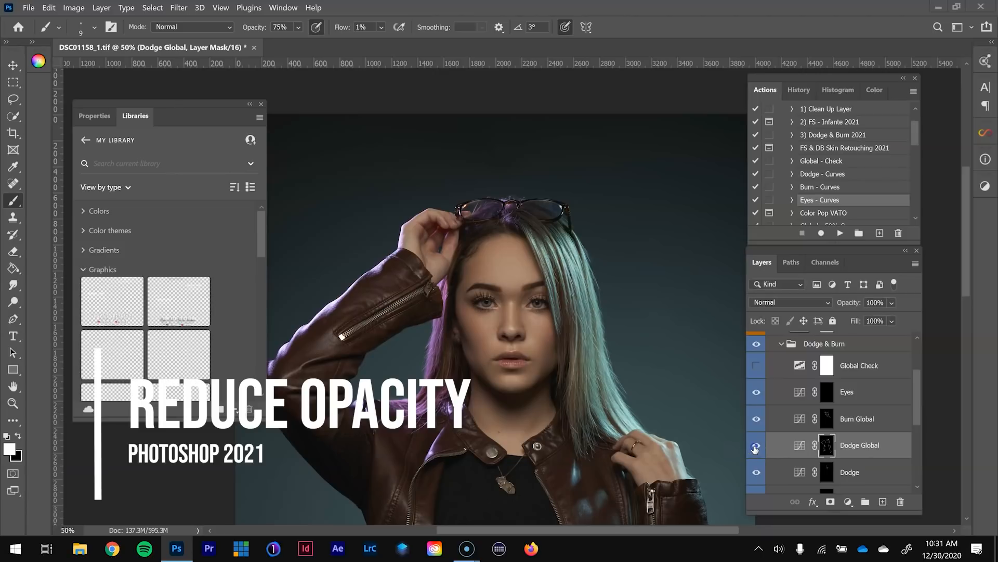
click(891, 303)
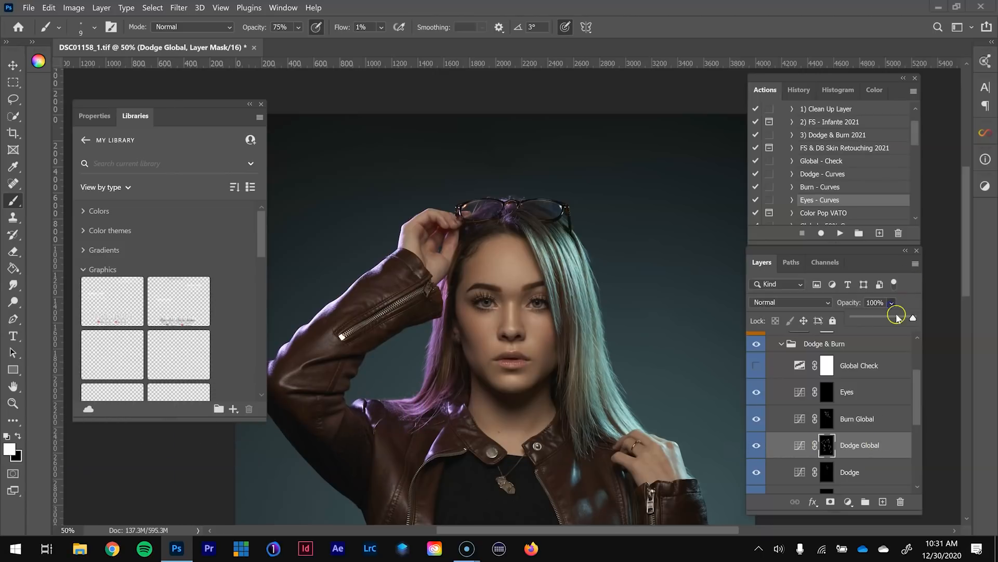
drag(913, 318, 906, 319)
key(ctrl+minus)
key(ctrl+minus)
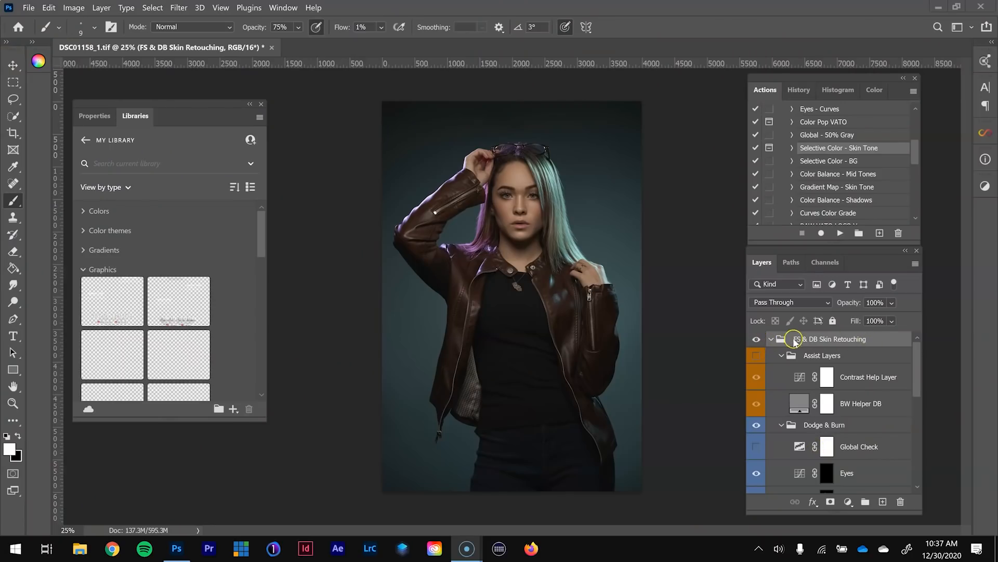
- Collapse the FS & DB Skin Retouching group and compare the portrait with and without the whole retouch
click(771, 339)
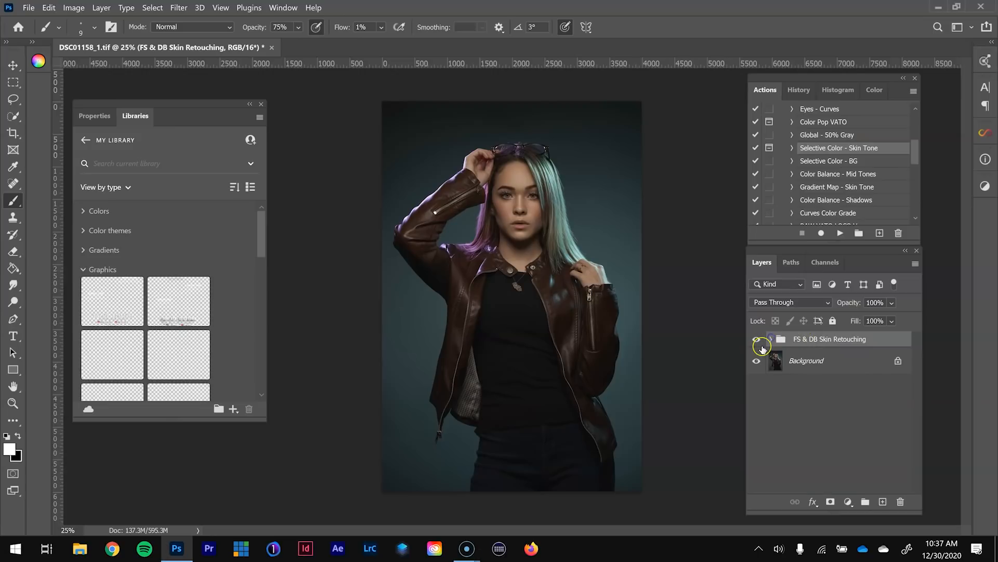
click(758, 341)
click(758, 340)
- Add a Selective Color adjustment layer above the FS & DB Skin Retouching group and choose the Reds range
click(848, 502)
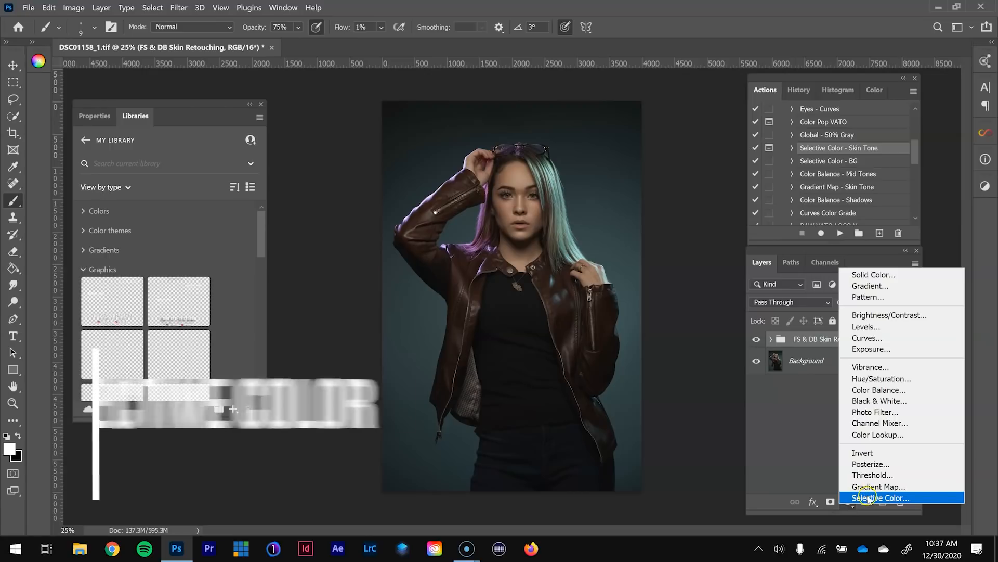
click(864, 498)
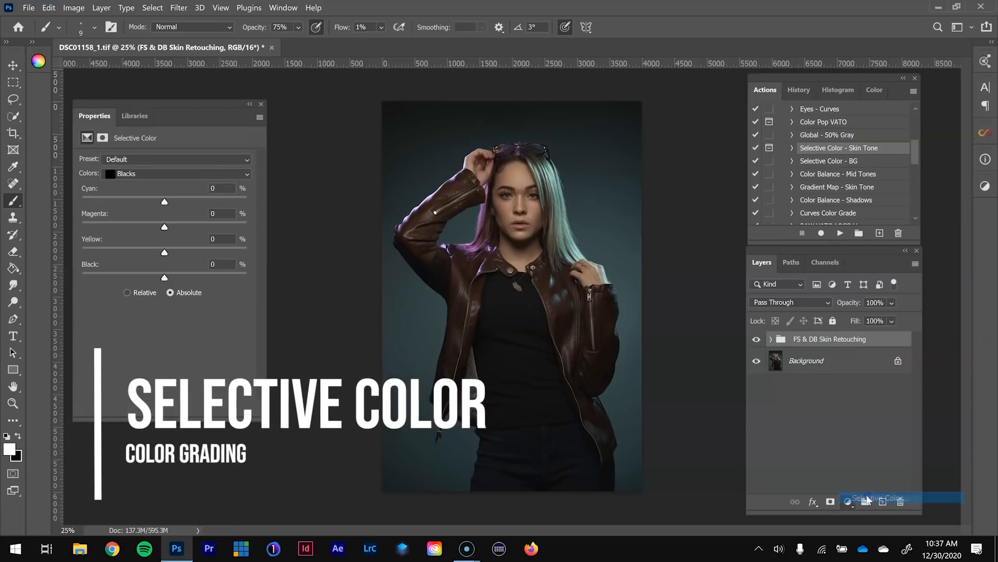
click(243, 173)
click(210, 183)
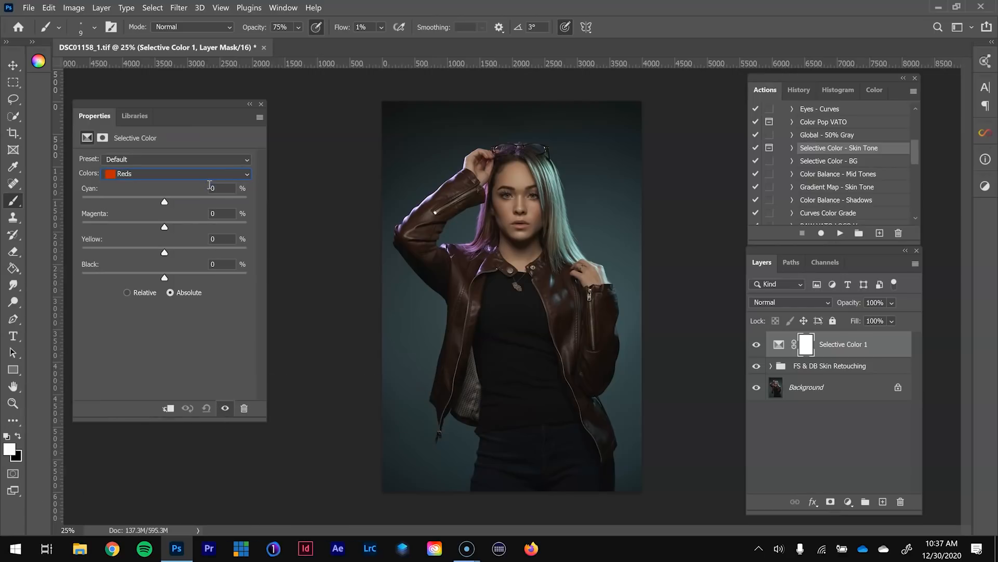
- Set the Reds to Cyan -5%, Magenta +1%, Yellow +7% and Black +3% in the Selective Color adjustment
click(214, 186)
text(-5)
click(222, 240)
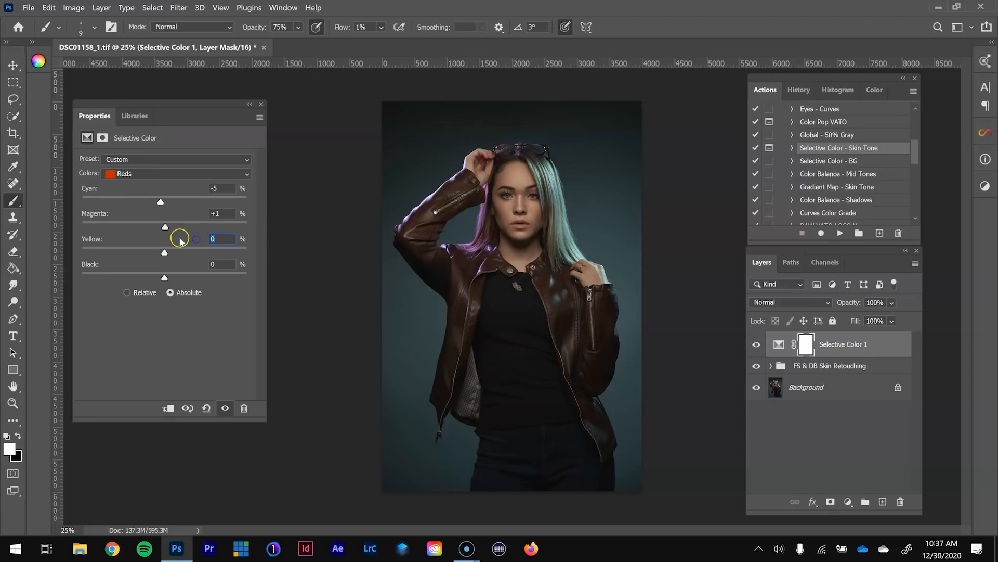
text(7)
click(207, 264)
- Compare the portrait with and without the Selective Color 1 layer, as a whole and close up on the face
click(758, 345)
click(757, 346)
click(757, 345)
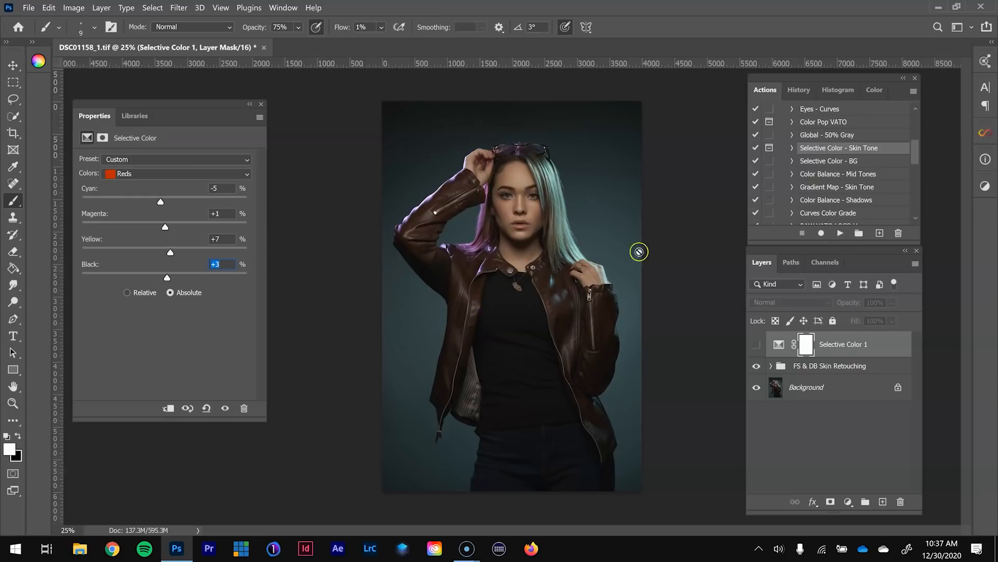
click(757, 345)
click(757, 345)
click(757, 345)
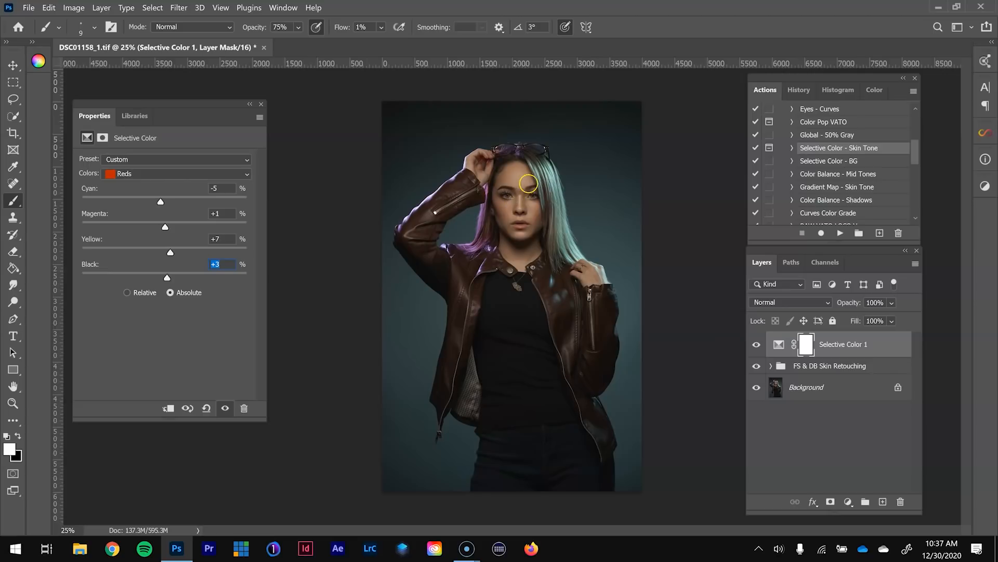
key(z)
click(525, 180)
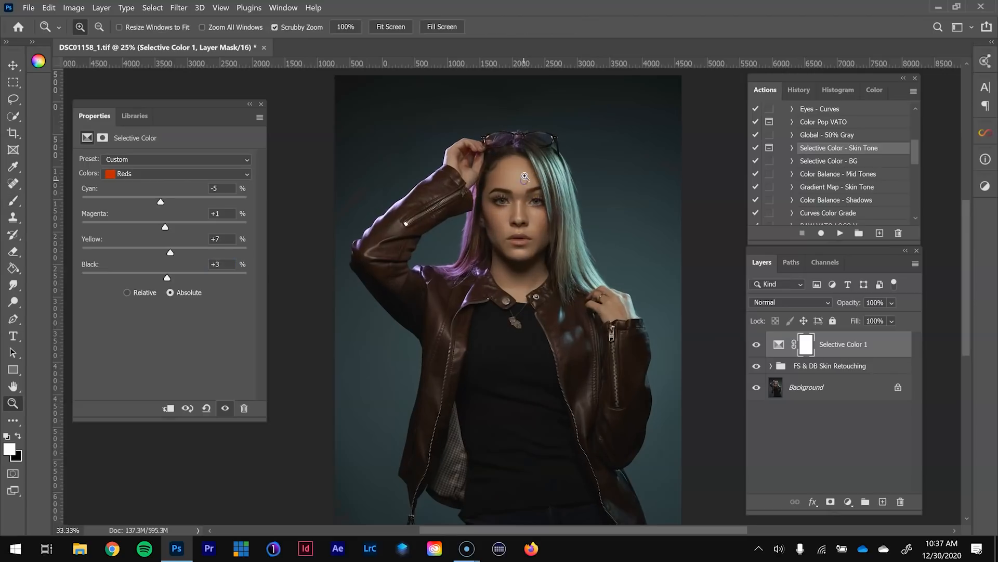
click(525, 177)
click(525, 177)
click(525, 177)
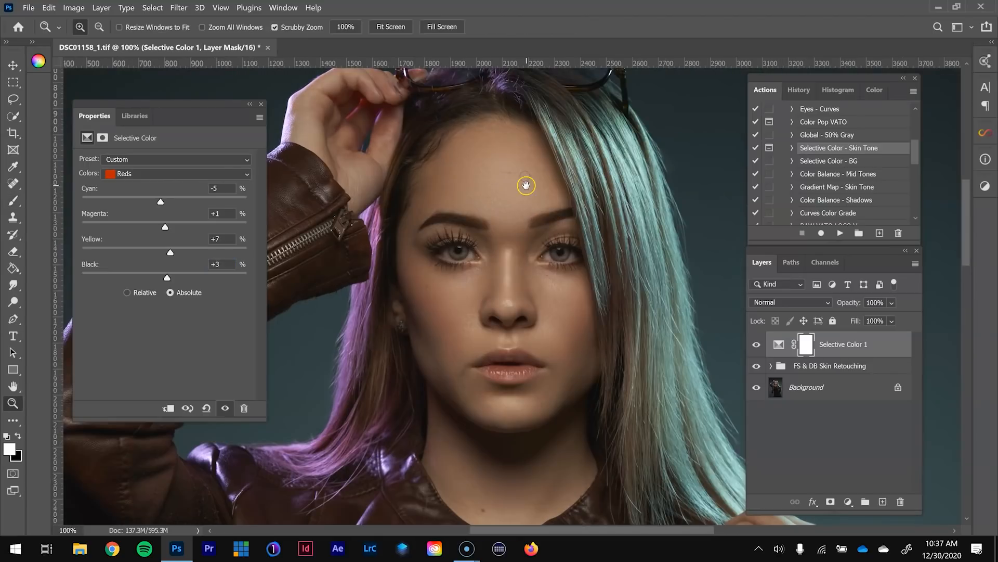
click(757, 344)
click(758, 345)
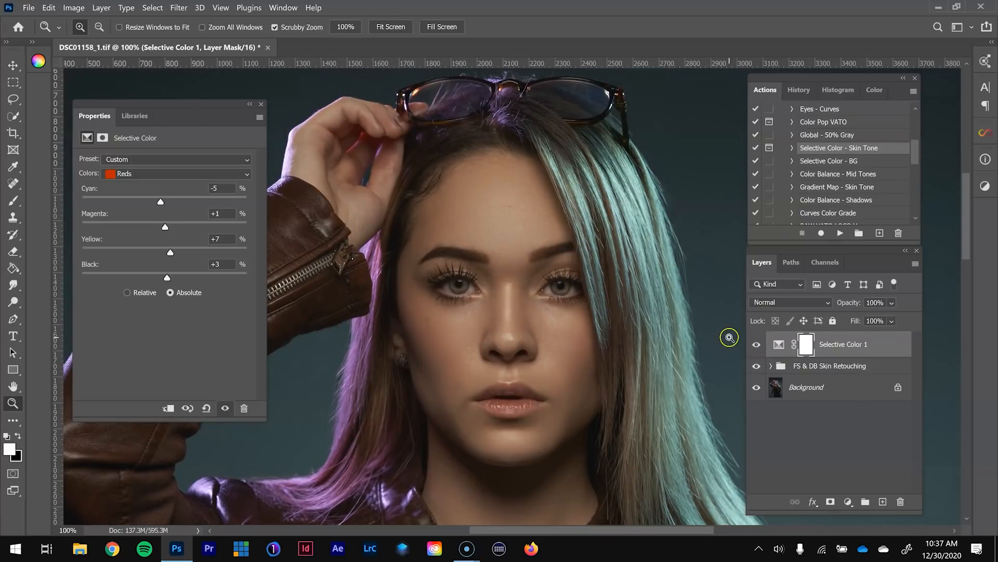
- Set the Yellows range to Cyan +3%, Magenta +1% and Yellow +8% in the Selective Color adjustment
click(176, 174)
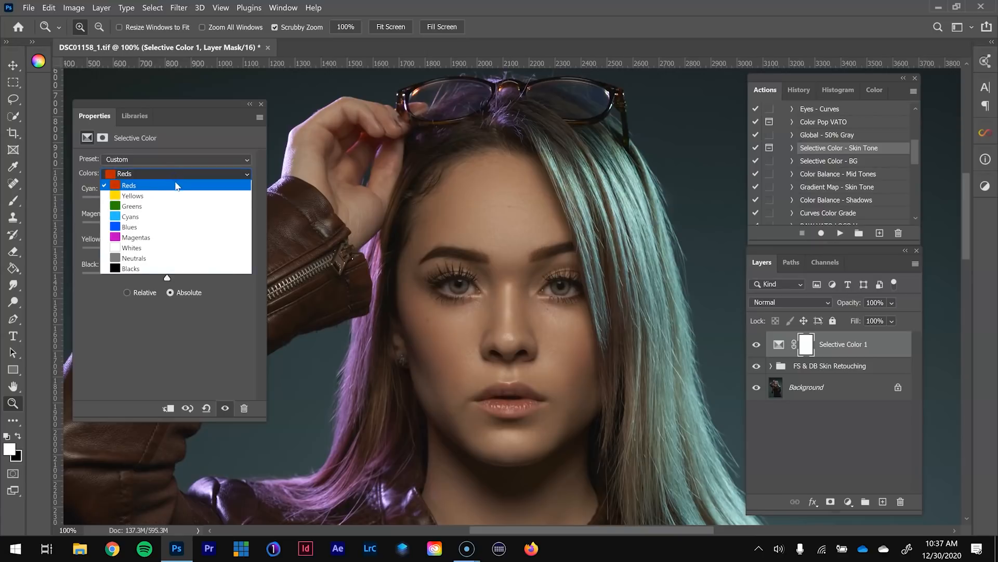
click(174, 195)
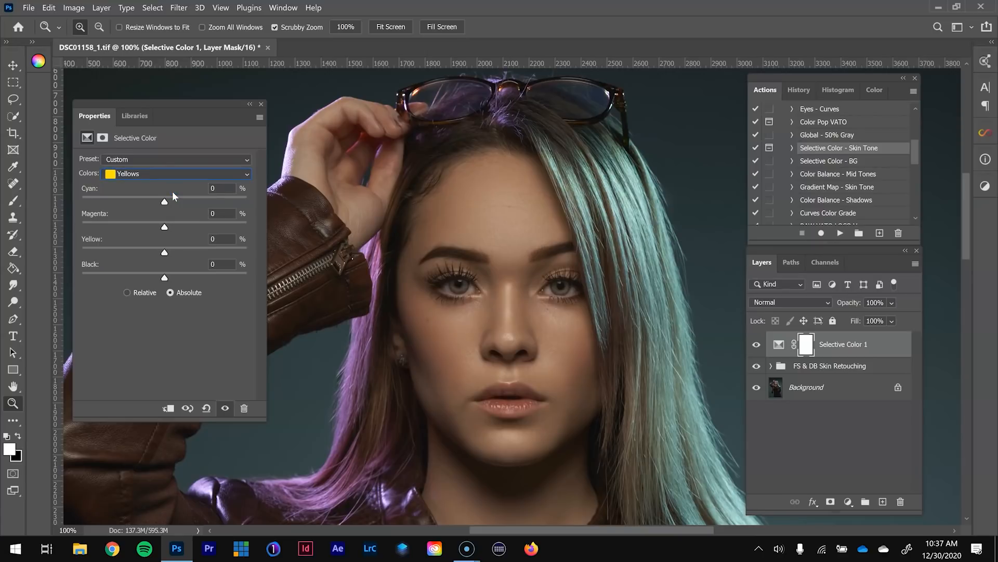
click(219, 189)
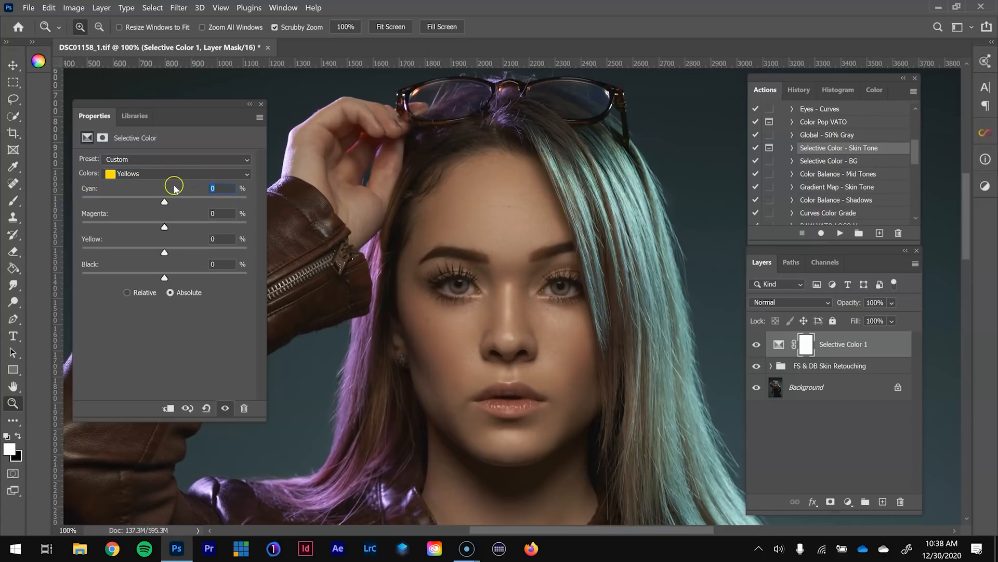
text(31)
key(Tab)
click(215, 240)
- Adjust the Yellow value in the Neutrals and set it to -1% in the Blacks, ending on the Yellows range
click(247, 173)
click(173, 257)
click(200, 293)
click(221, 239)
click(208, 174)
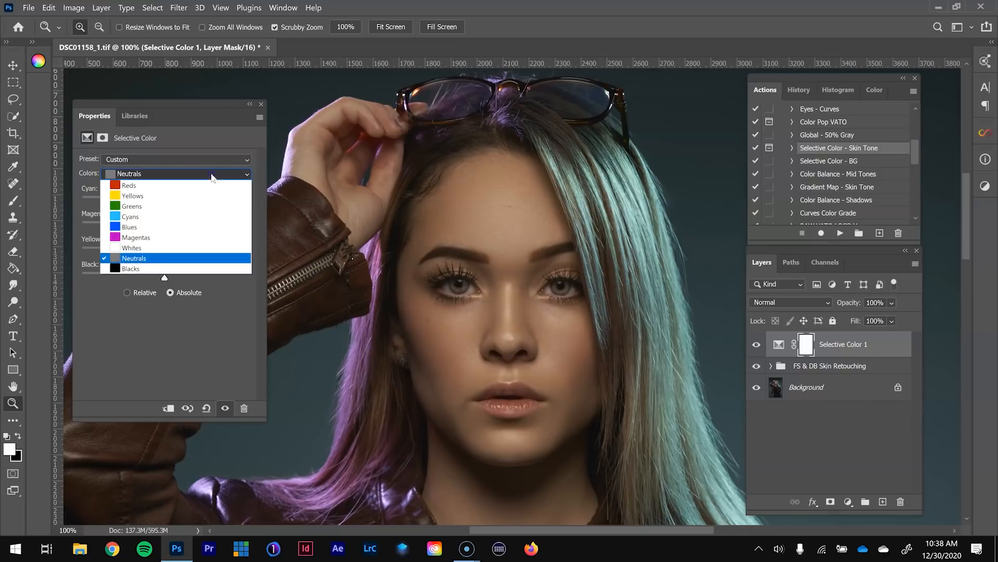
click(169, 268)
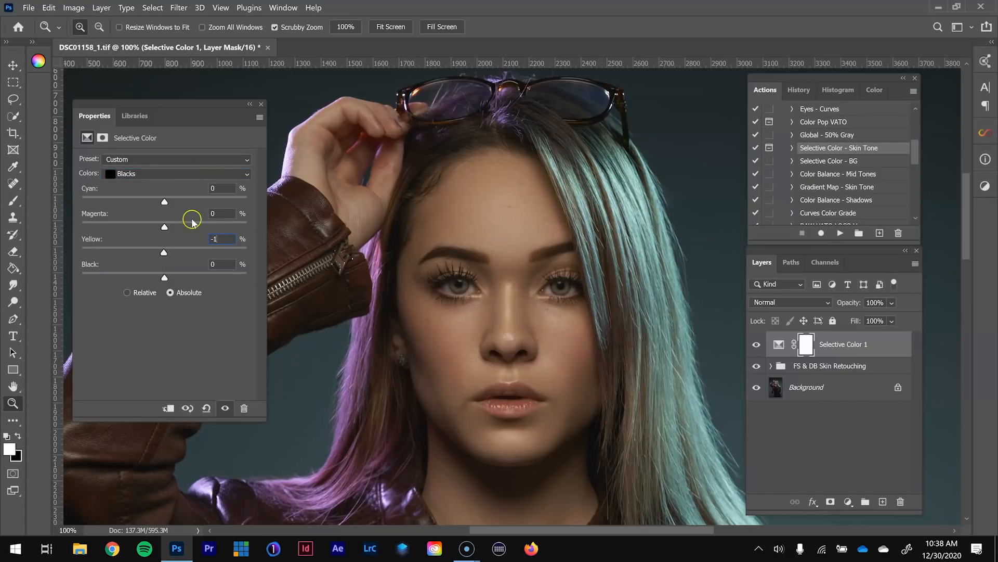
click(208, 174)
click(182, 194)
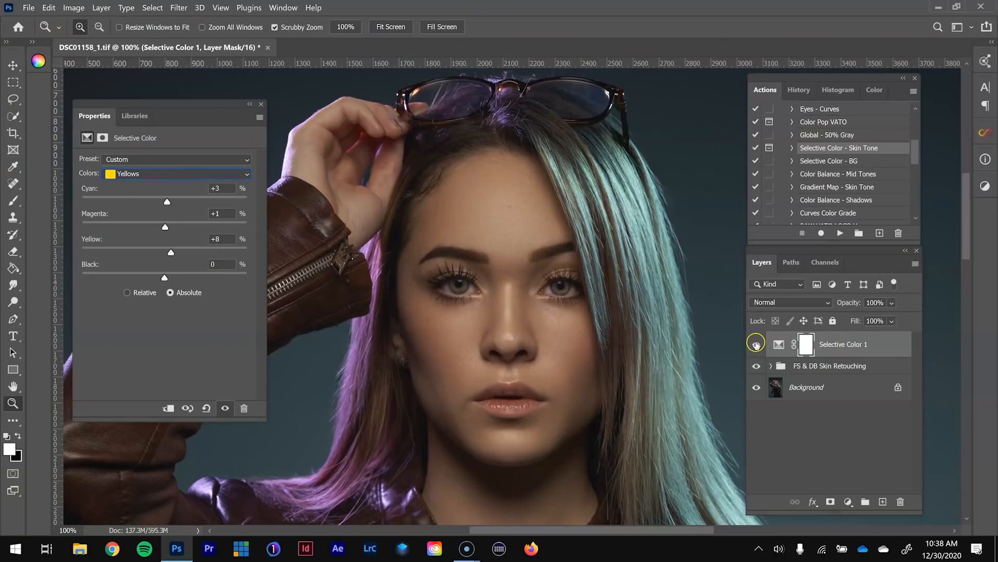
- Compare the face with and without the adjusted Selective Color 1 layer
click(756, 344)
click(757, 345)
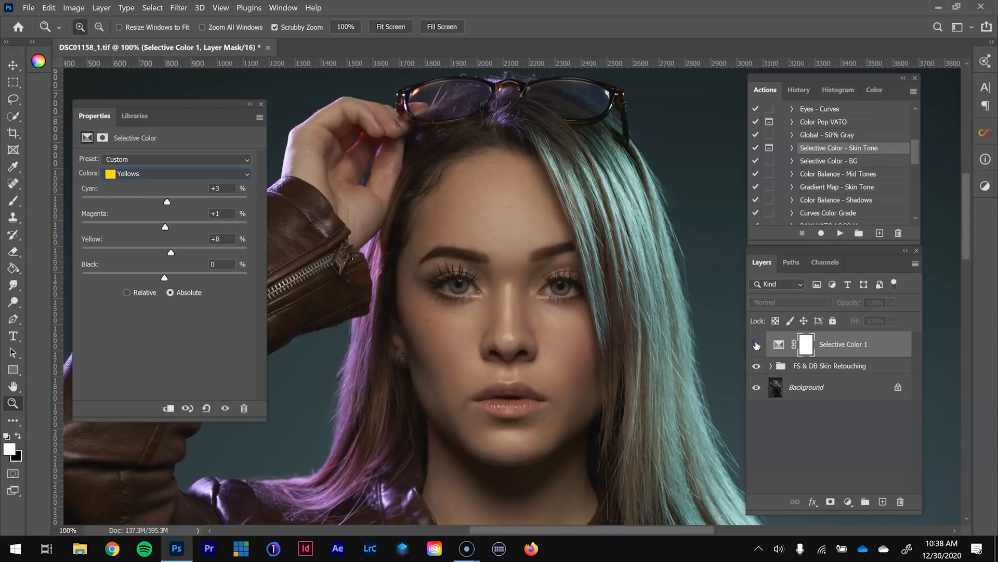
click(755, 345)
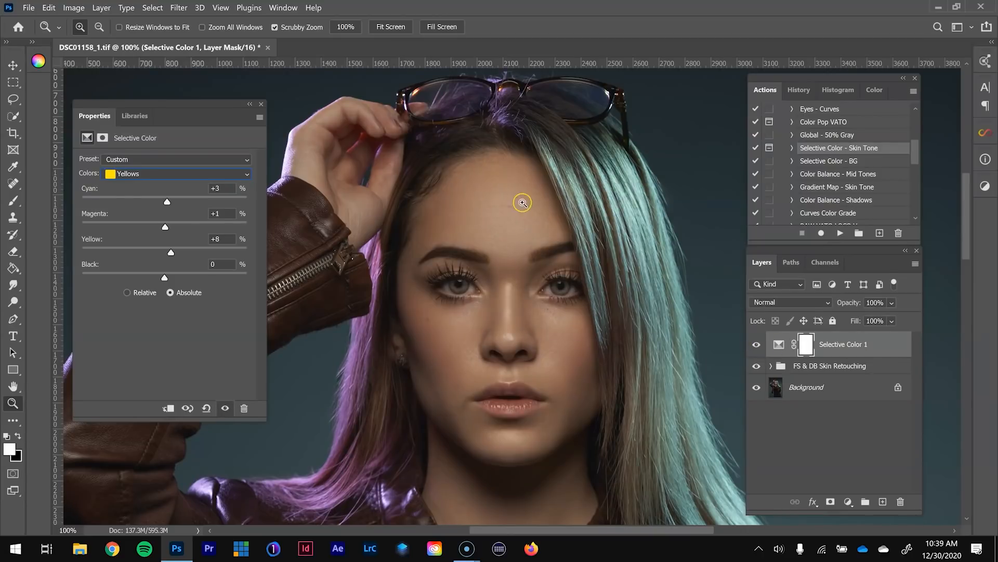
- Run the Color Balance - Mid Tones action to add its masked adjustment above the Selective Color 1 layer
key(ctrl+minus)
key(ctrl+minus)
key(ctrl+minus)
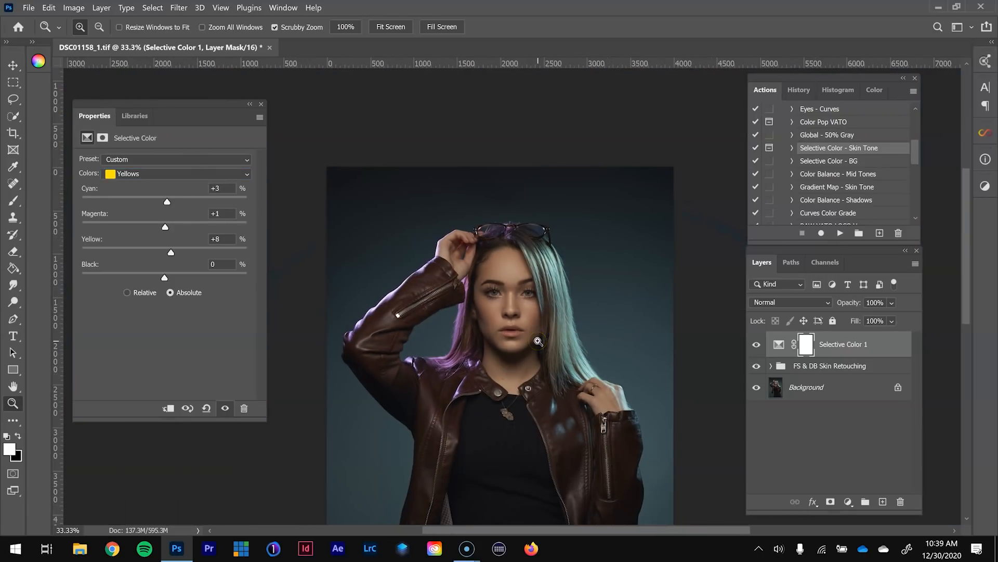
scroll(843, 184, down, 3)
scroll(845, 185, down, 1)
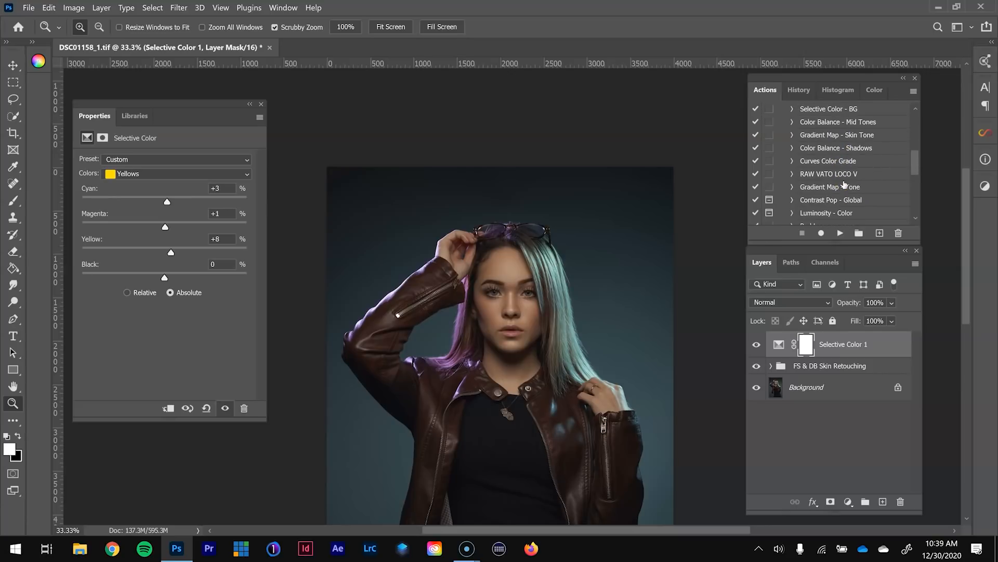
scroll(845, 185, up, 2)
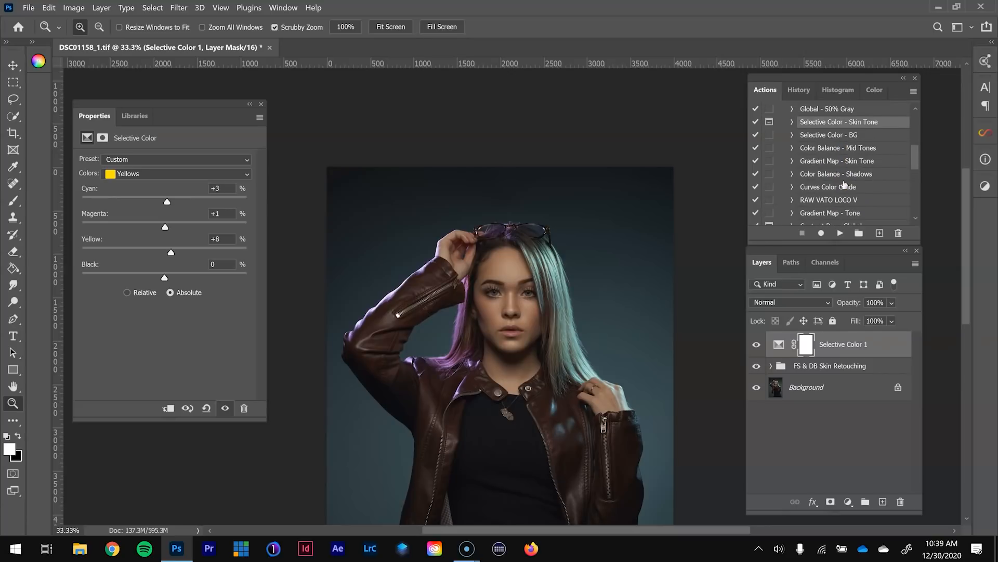
scroll(844, 183, up, 1)
click(839, 162)
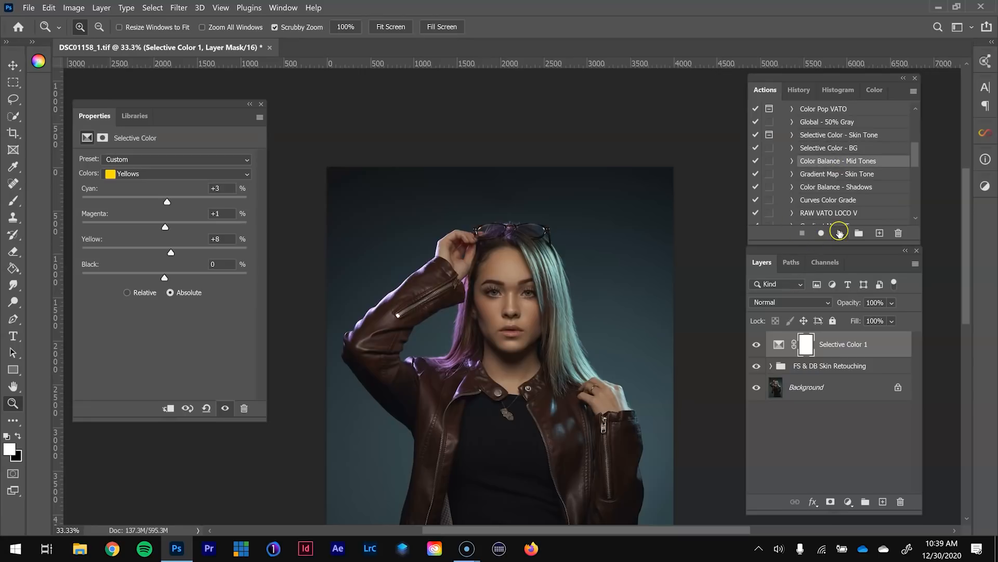
click(839, 232)
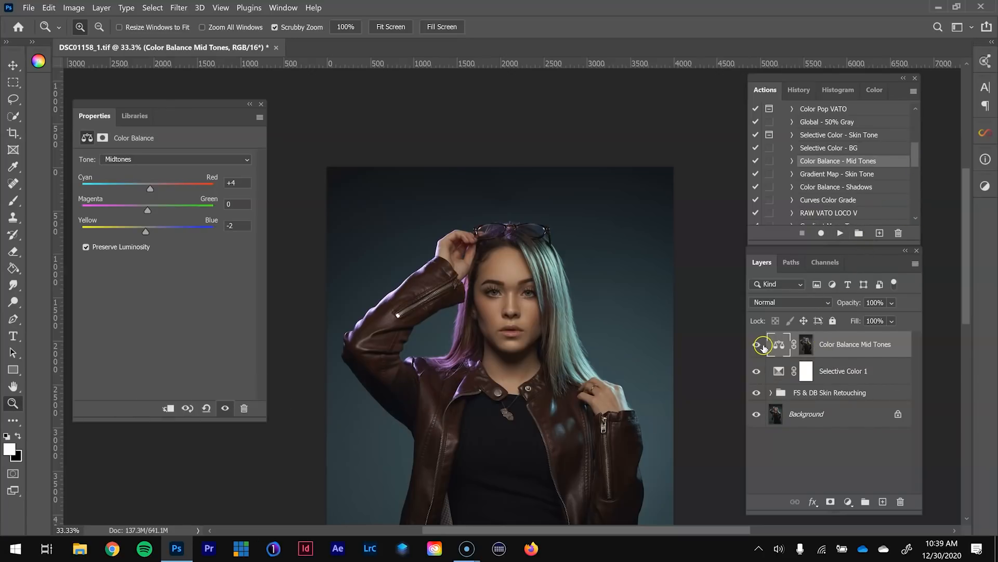
- Inspect the Color Balance Mid Tones layer's mask on its own, and return to the full image
drag(914, 157, 915, 141)
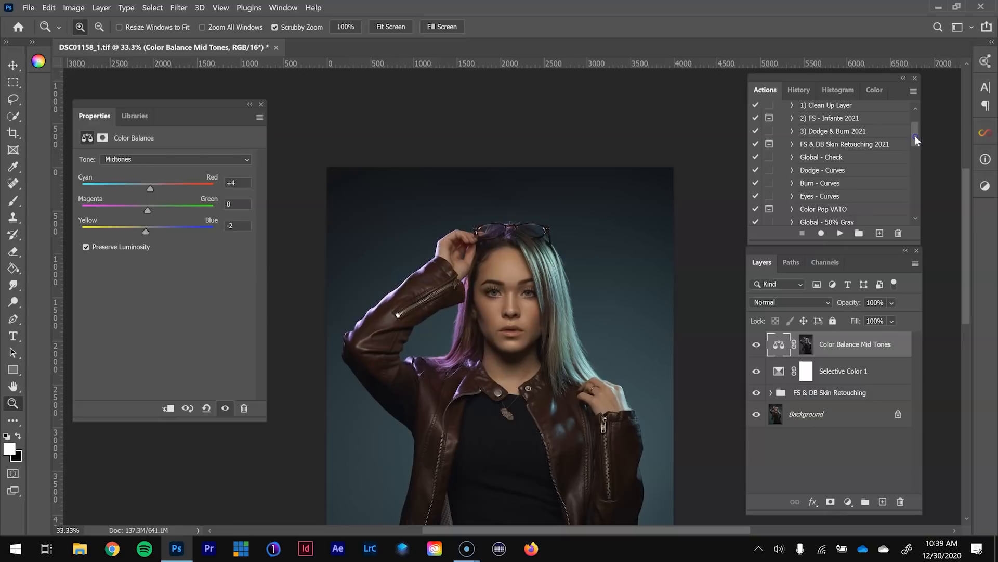
drag(916, 137, 915, 157)
click(807, 344)
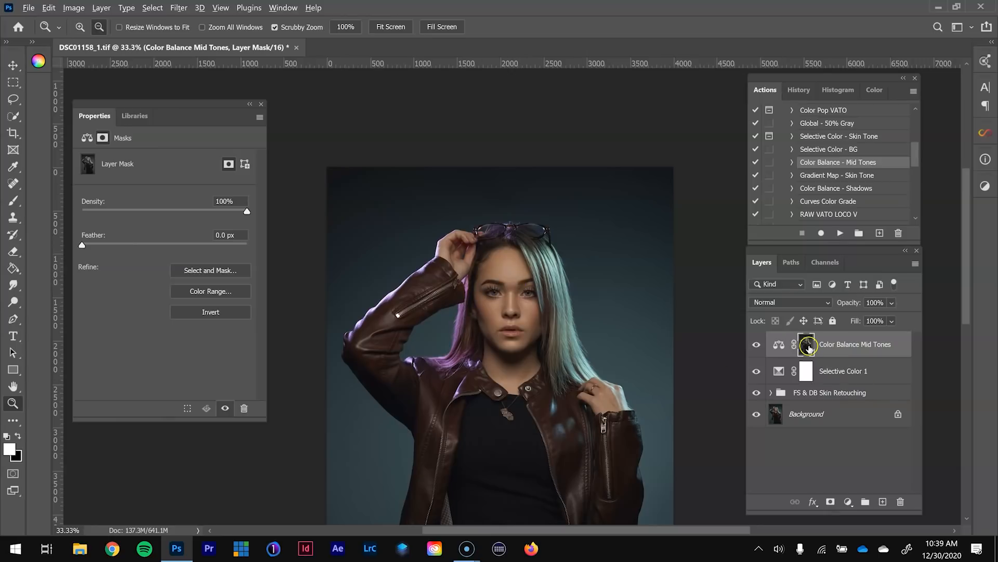
alt+click(807, 348)
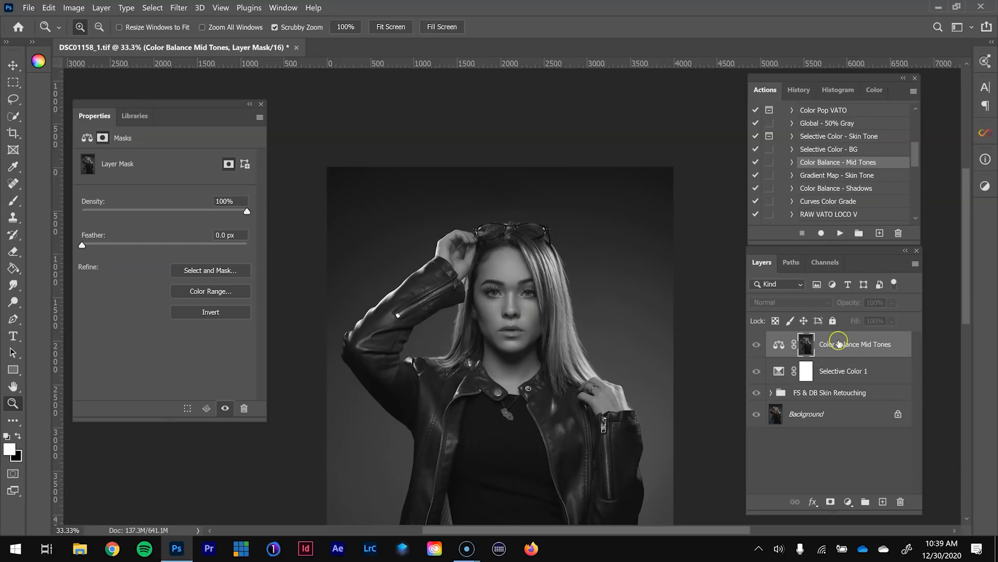
alt+click(807, 344)
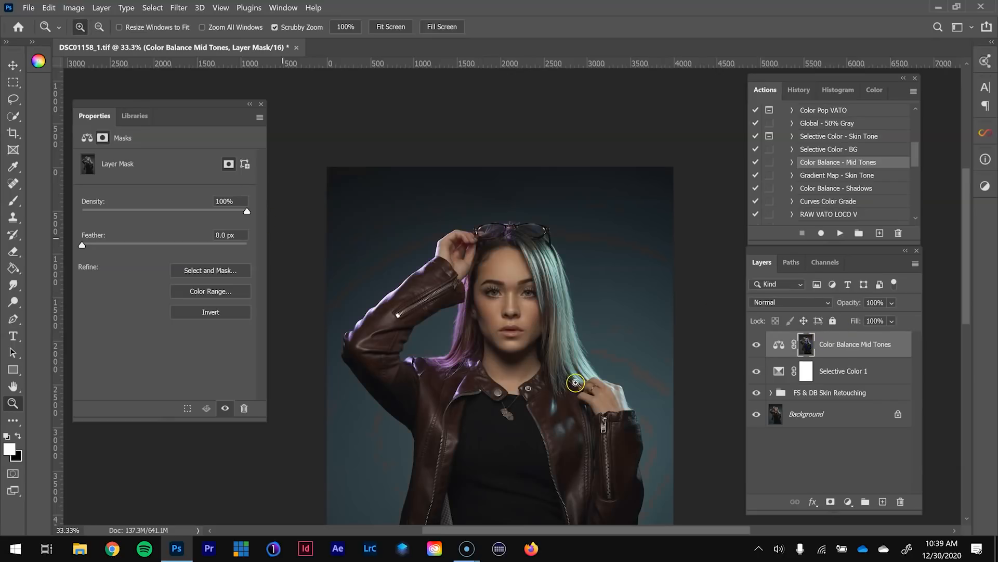
- Set Color Balance to Cyan-Red -4 and Yellow-Blue +2 for the Midtones, and Cyan-Red +1 and Yellow-Blue +2 for the Highlights
click(510, 306)
drag(530, 293, 542, 251)
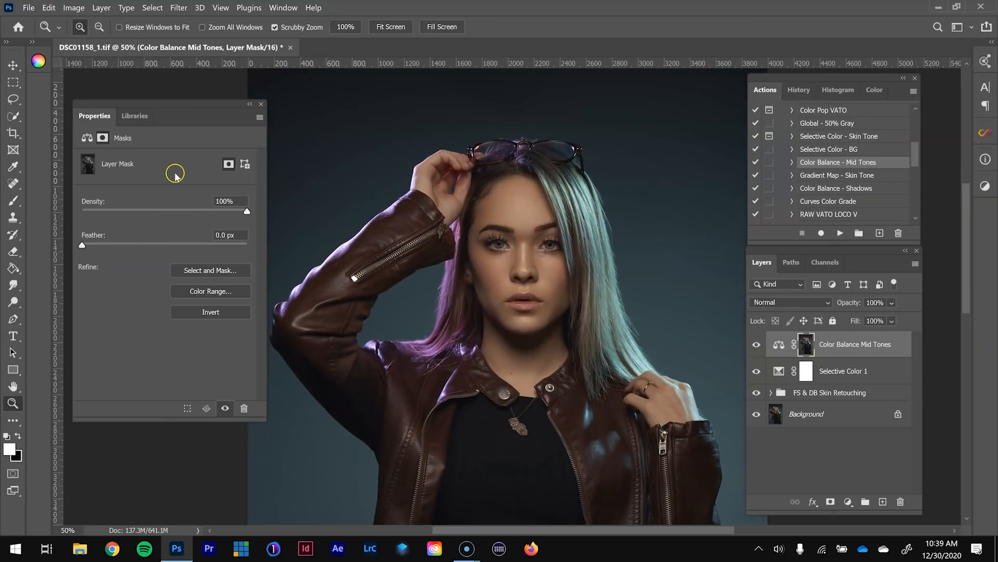
click(779, 345)
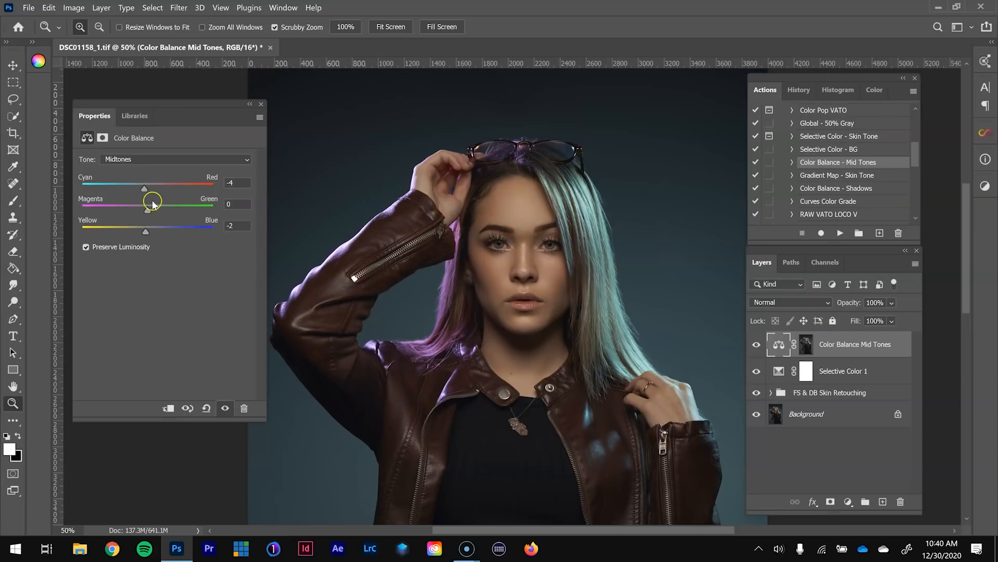
click(147, 230)
click(160, 160)
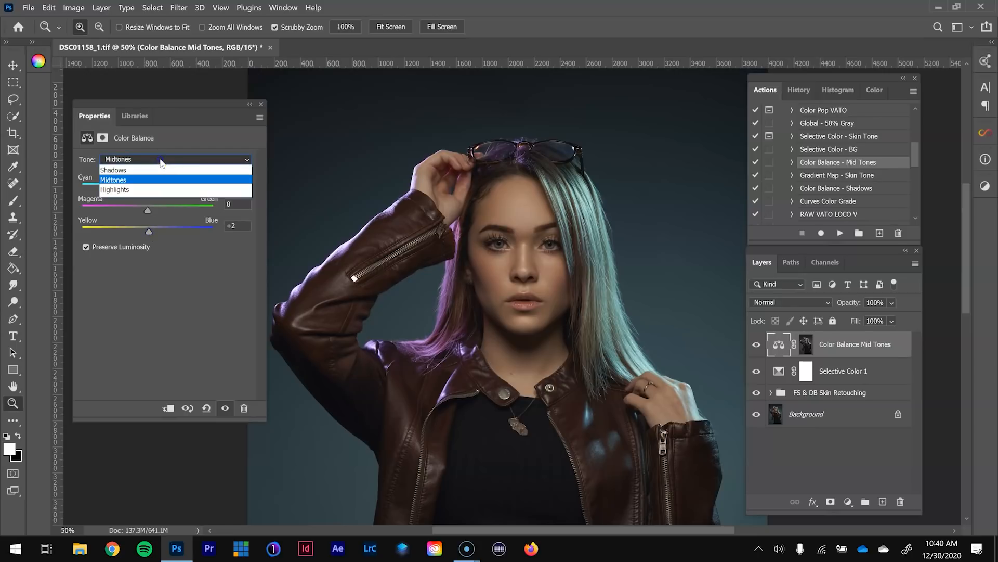
click(153, 191)
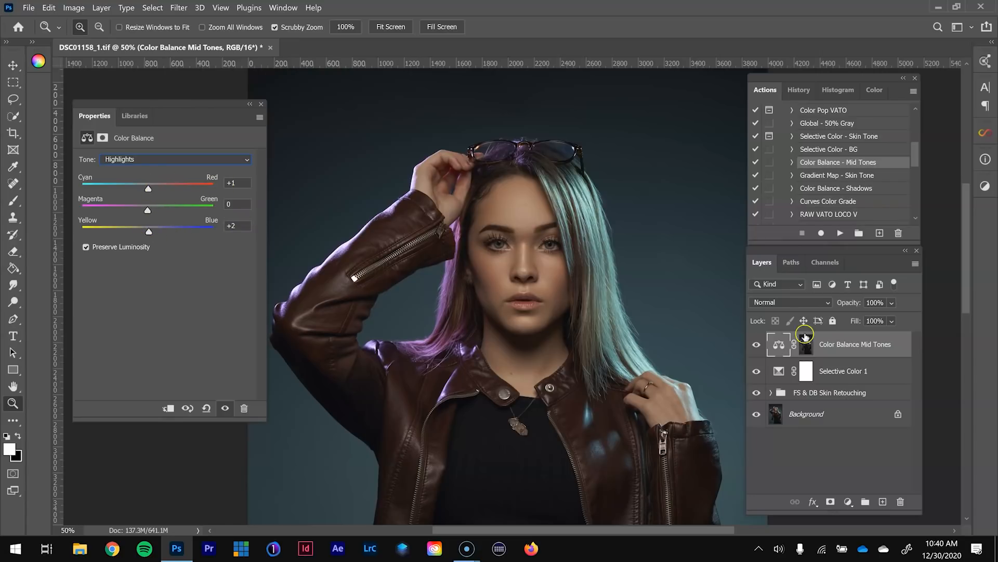
- Compare the portrait with and without the Color Balance Mid Tones layer, including a closer look at the face
click(757, 344)
click(757, 344)
click(757, 344)
click(757, 344)
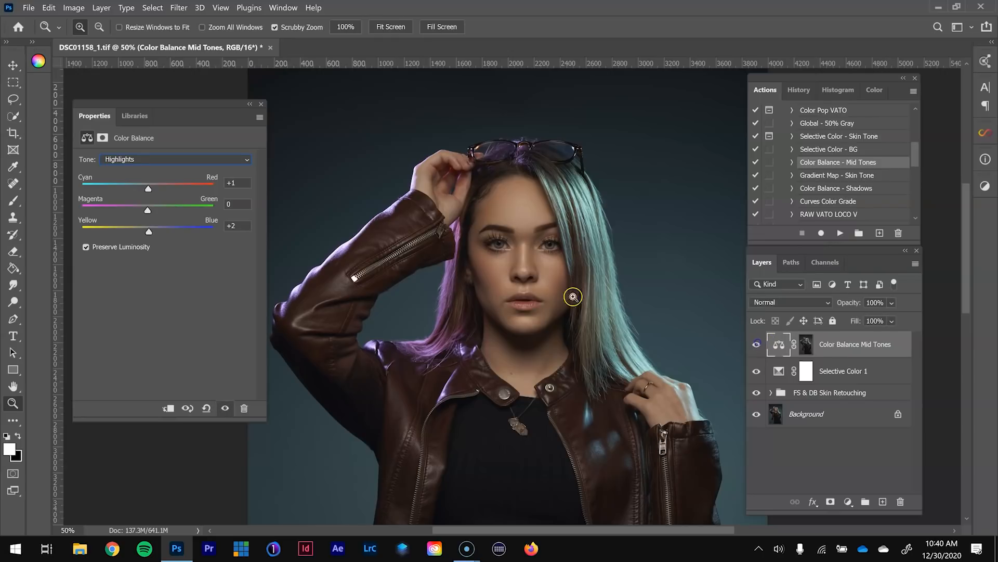
click(532, 225)
click(758, 345)
click(758, 346)
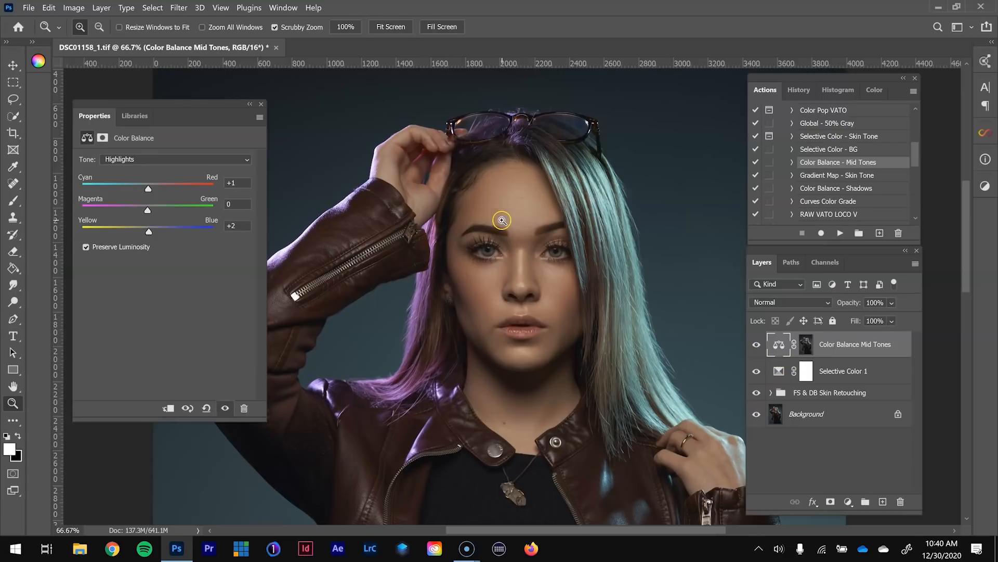
alt+click(631, 341)
alt+click(631, 341)
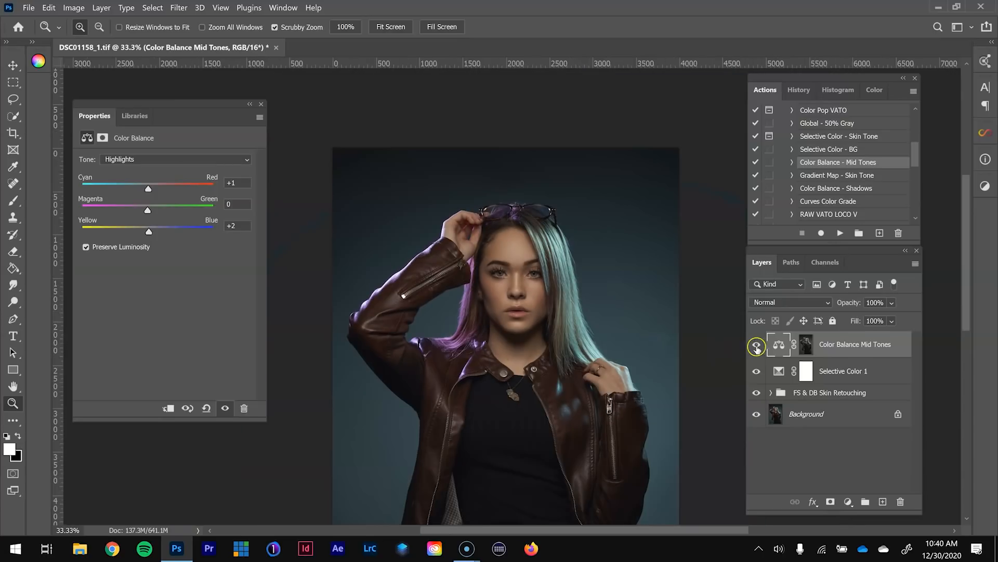
- Run the Gradient Map - Skin Tone action and compare the face with and without the Gradient Map 1 layer
click(835, 175)
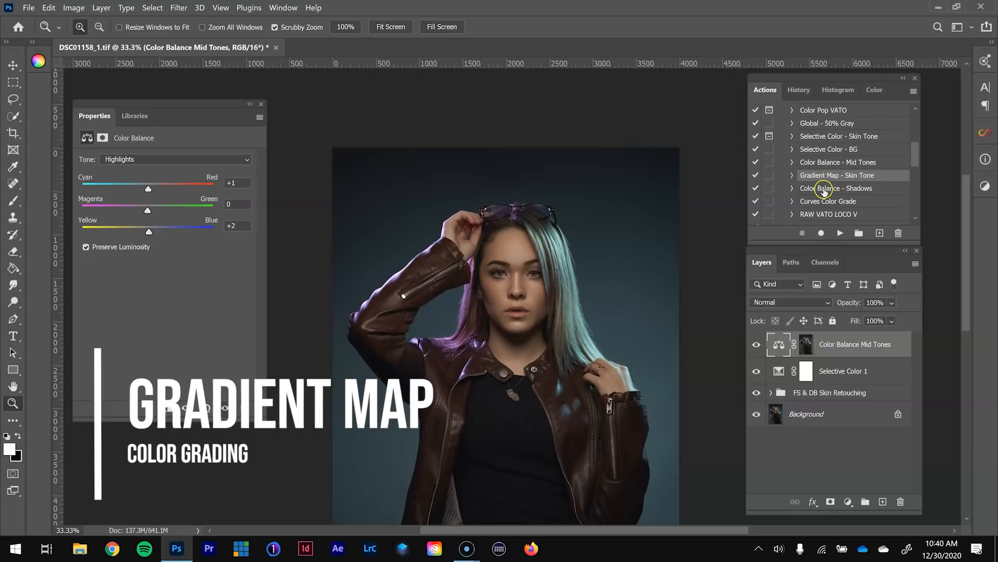
click(831, 238)
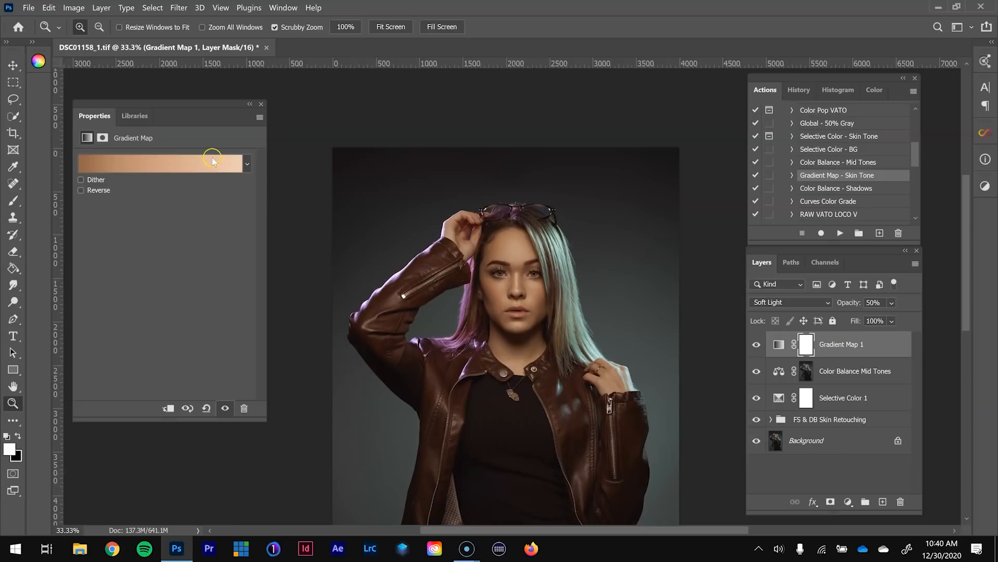
click(511, 266)
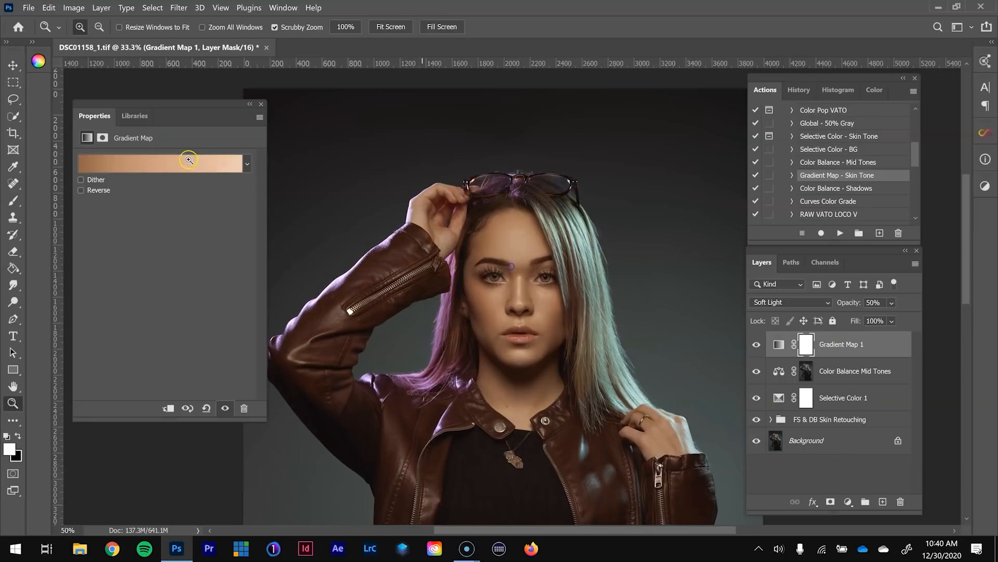
click(540, 277)
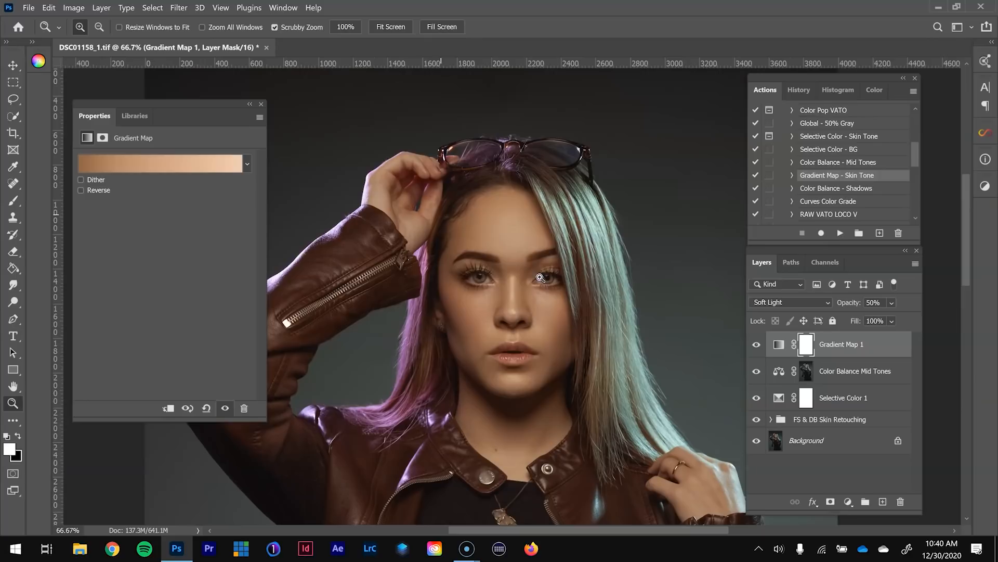
click(757, 345)
click(757, 344)
- Copy the Color Balance Mid Tones layer's mask onto the Gradient Map 1 layer, replacing its existing mask
click(854, 377)
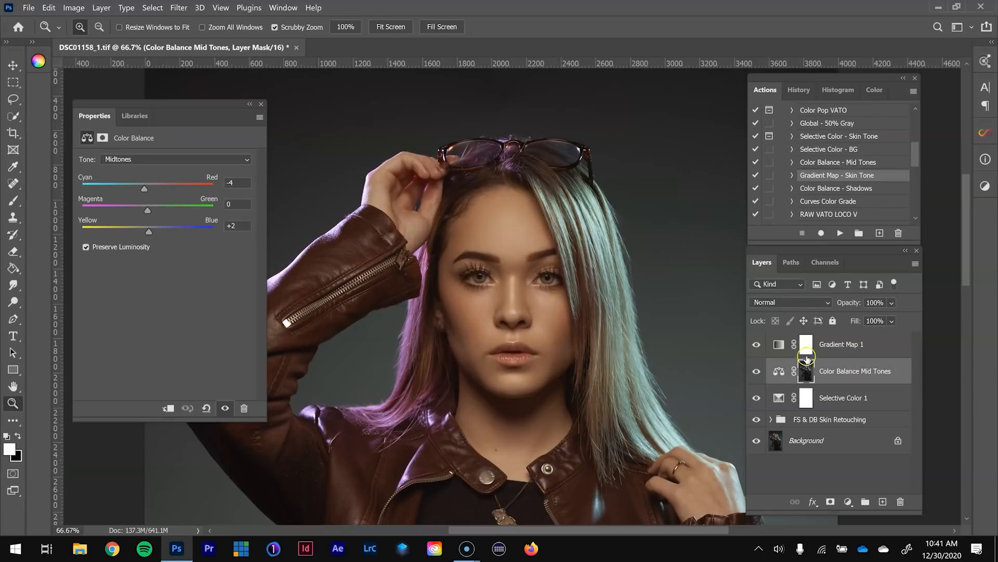
drag(805, 372, 806, 344)
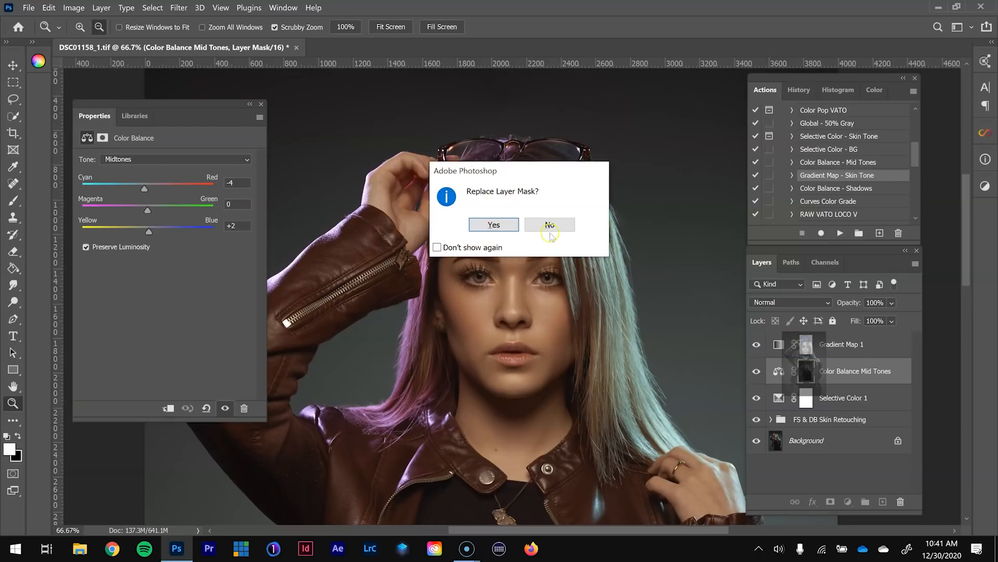
click(497, 231)
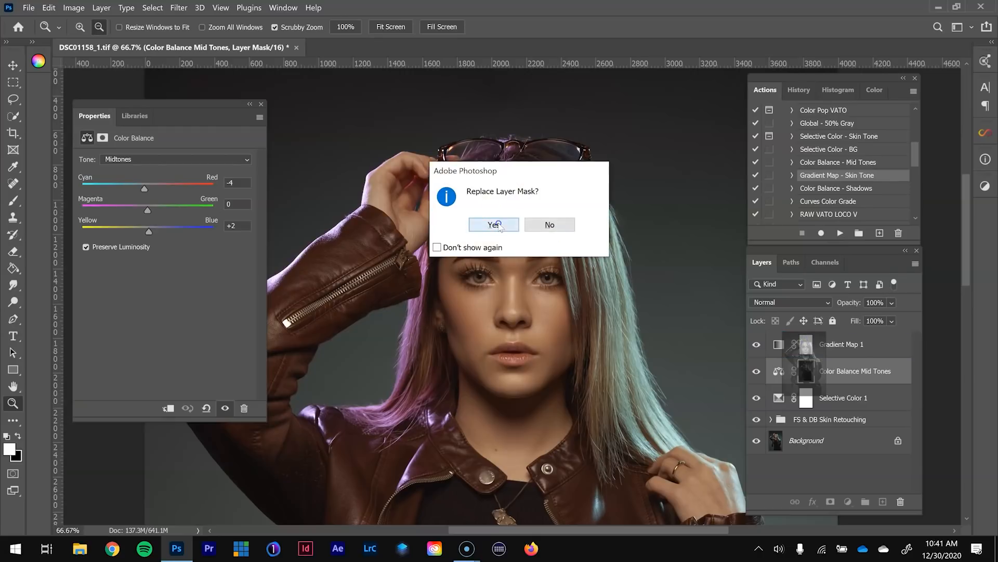
click(875, 347)
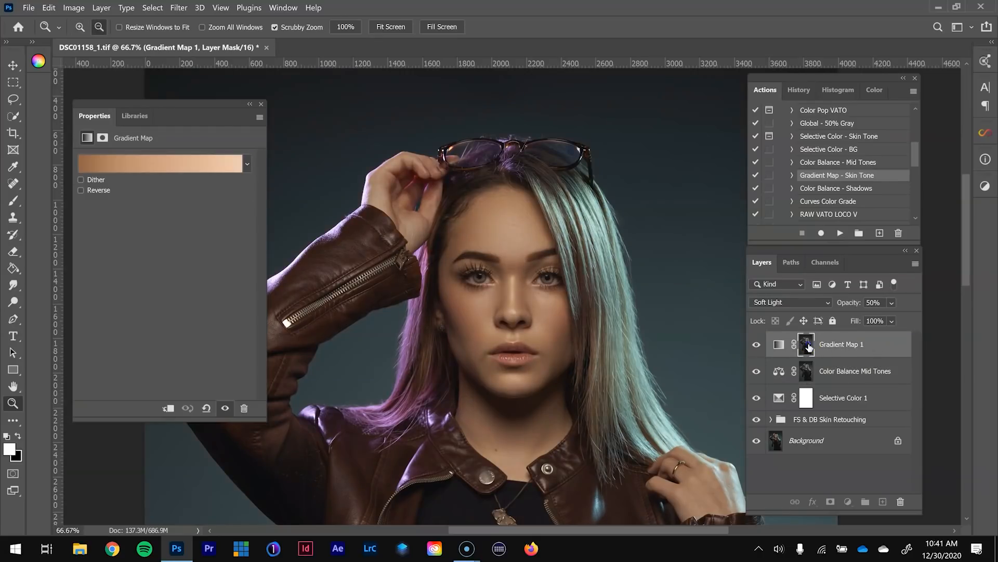
- Check the Gradient Map 1 layer's mask on its own and set the layer's opacity to 40%
alt+click(808, 346)
alt+click(808, 346)
alt+click(808, 345)
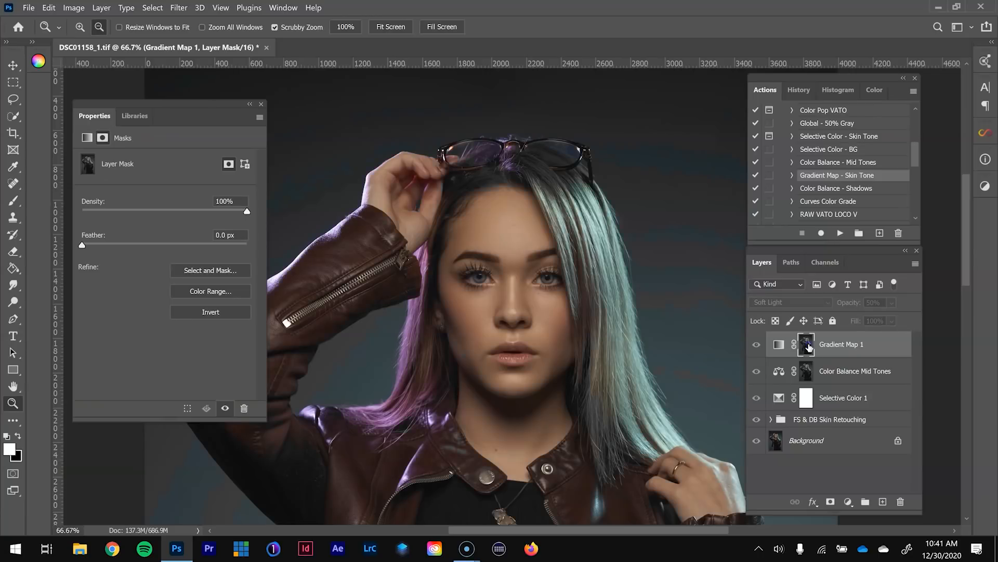
click(783, 347)
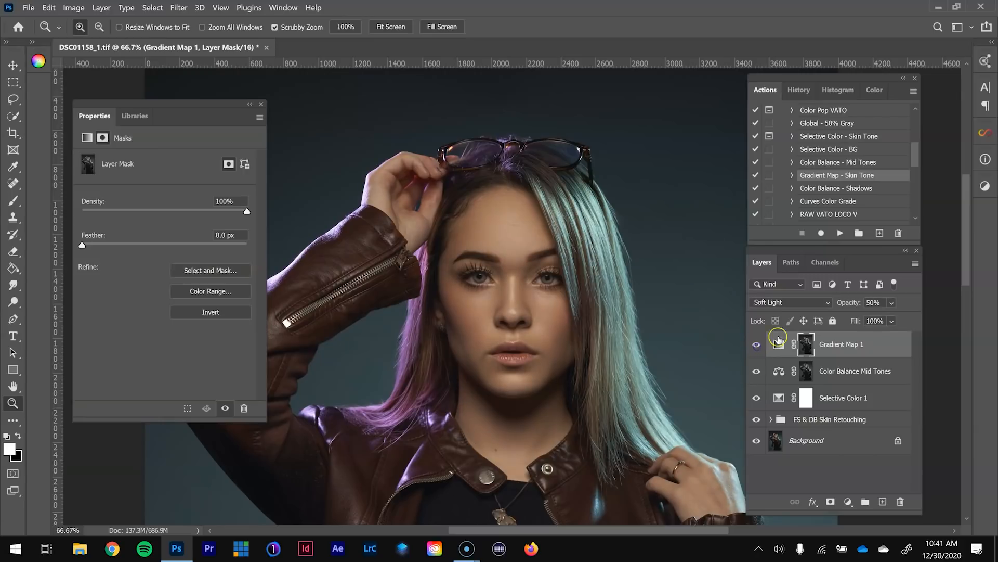
click(892, 303)
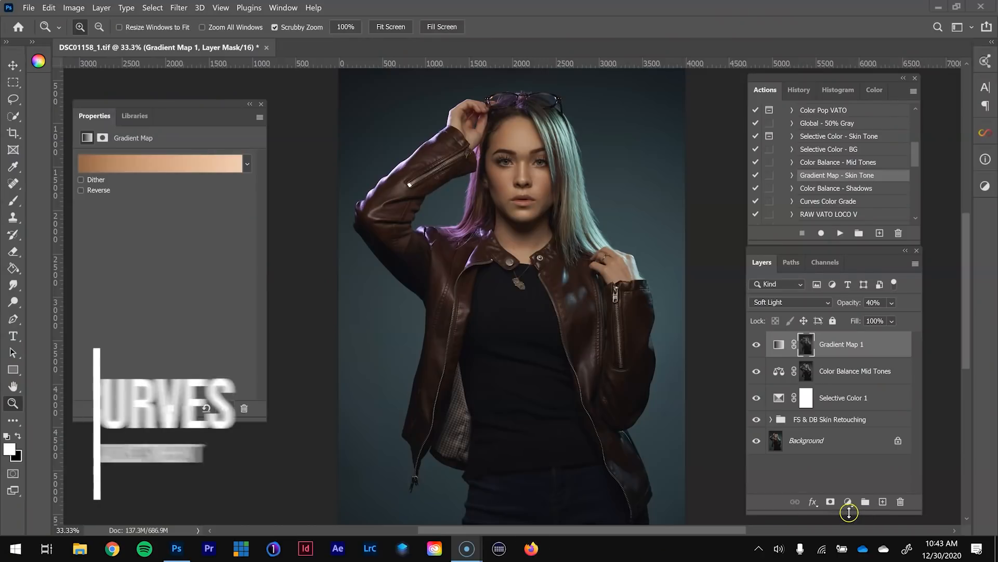
- Add a Curves adjustment layer and brighten the forehead's tone on the RGB curve from input 152 to output 160
click(850, 503)
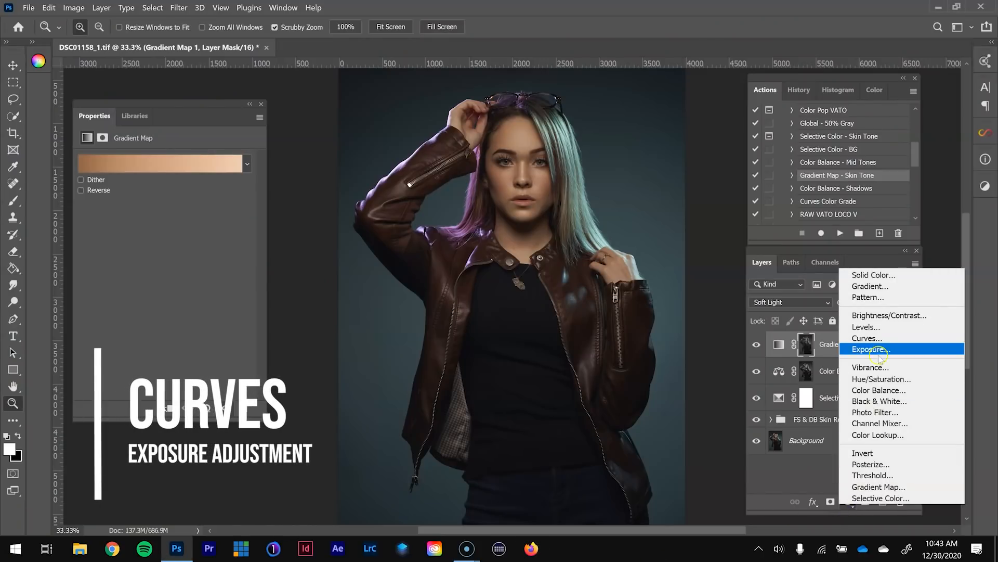
click(883, 338)
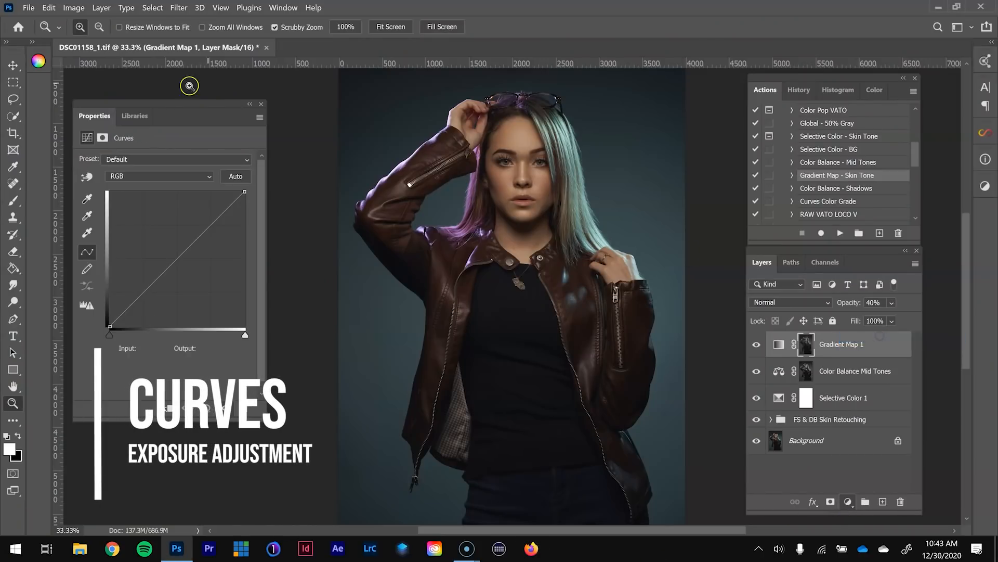
click(86, 177)
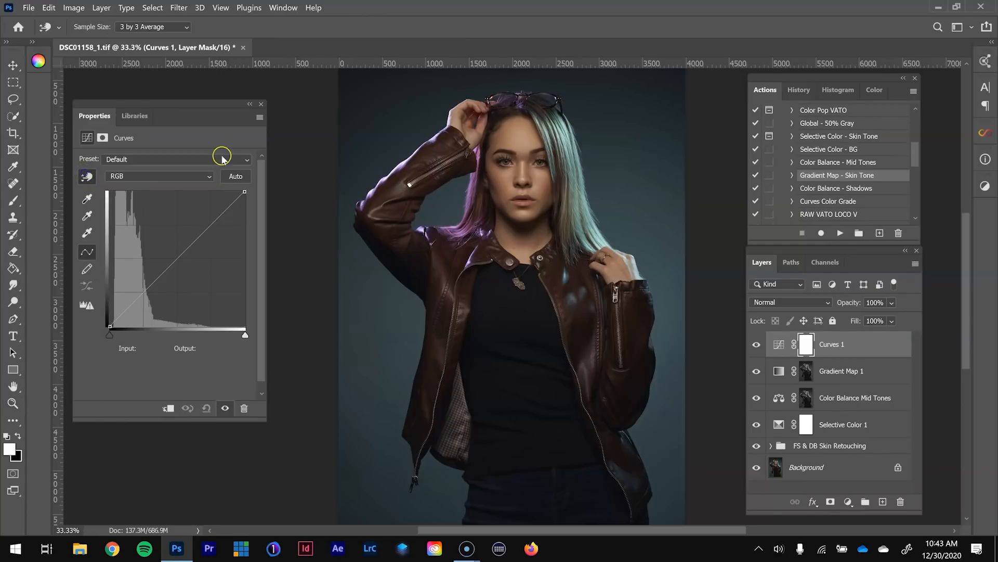
click(527, 142)
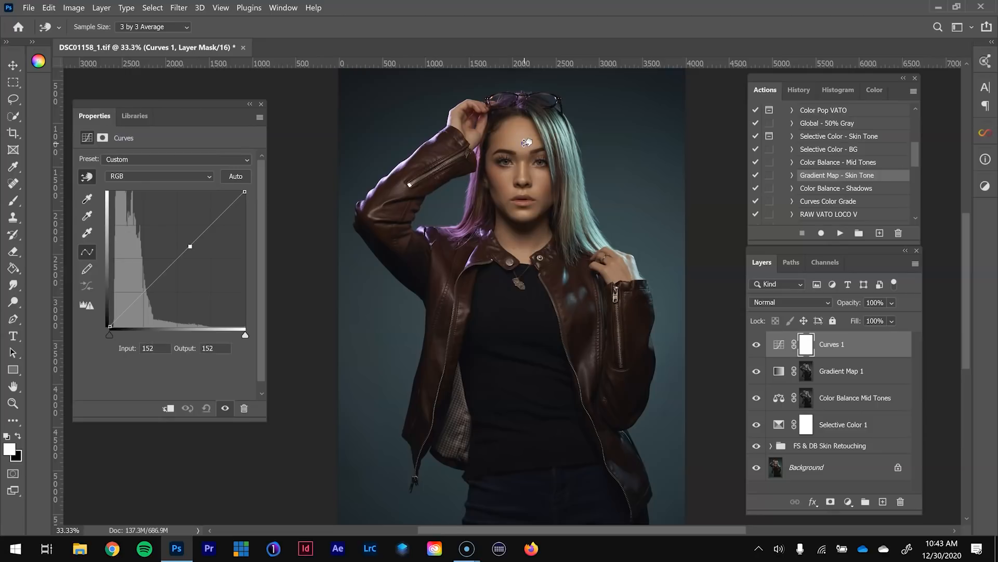
drag(527, 142, 527, 139)
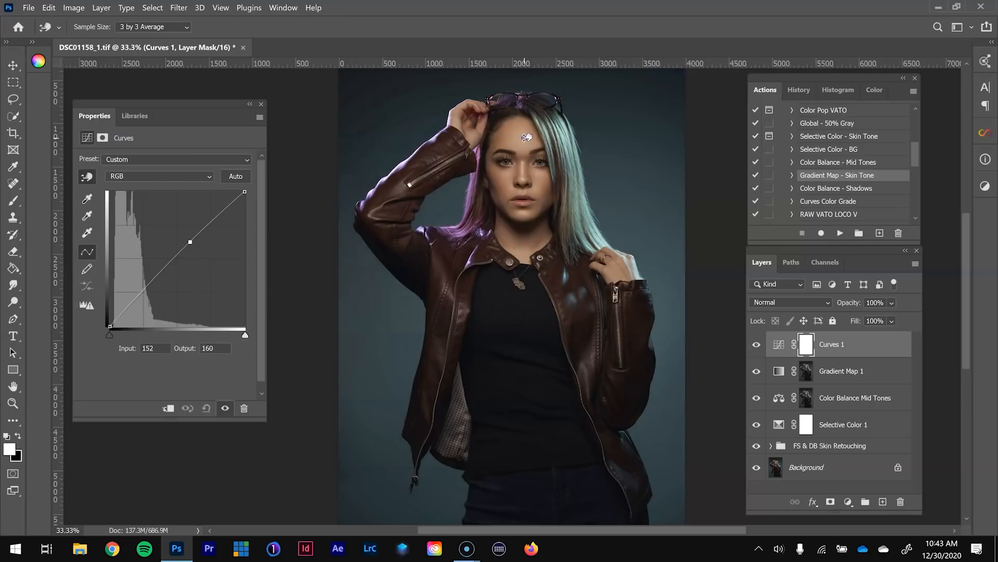
- Compare the portrait with and without the Curves 1 layer
click(757, 344)
click(757, 344)
click(757, 344)
click(757, 344)
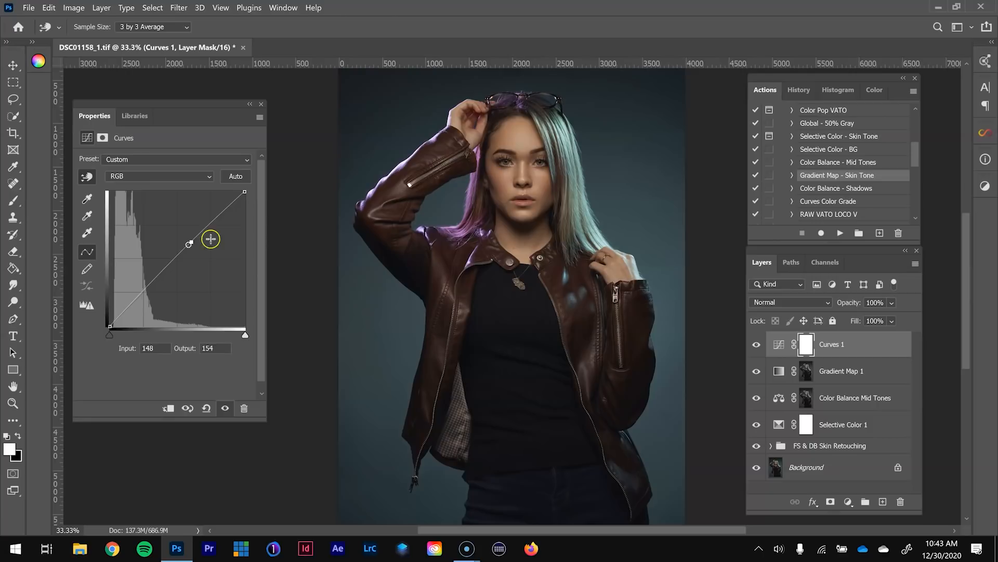
- Add a point at input 119, output 119 on the Curves layer's Blue channel and check the layer's effect
click(177, 177)
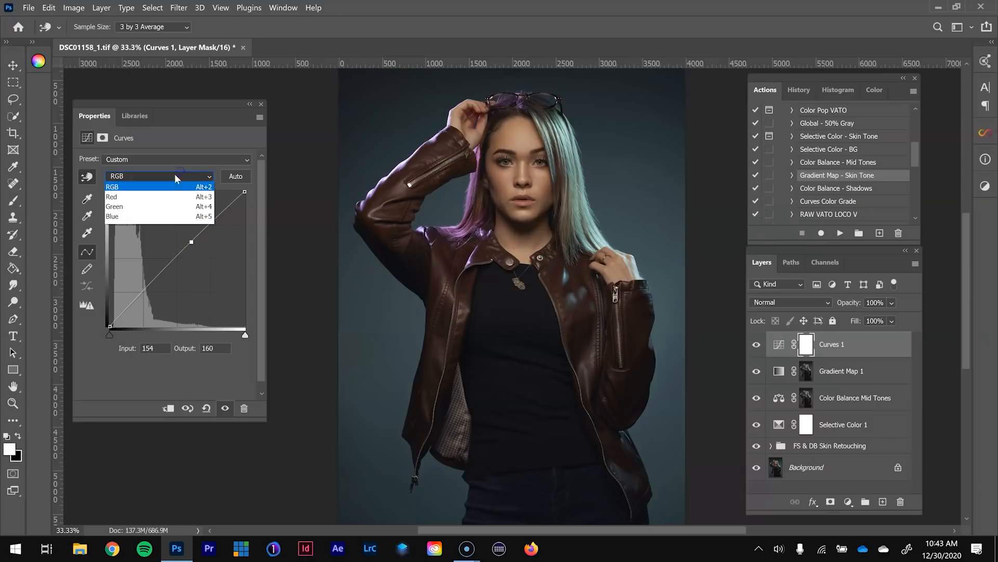
click(120, 220)
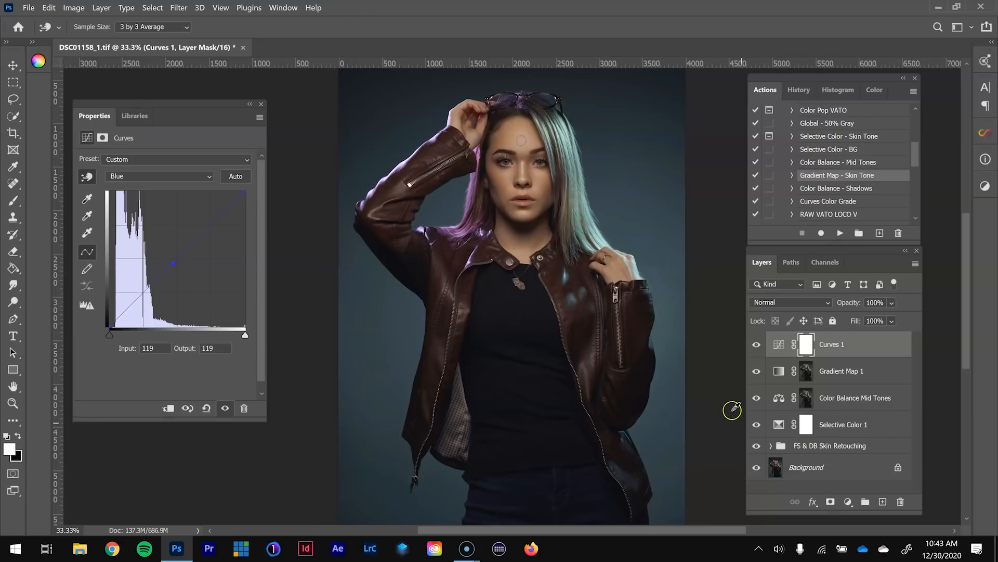
click(756, 344)
- Run the RAW VATO LOCO V action and apply a saved user preset in its Camera Raw Filter
click(847, 214)
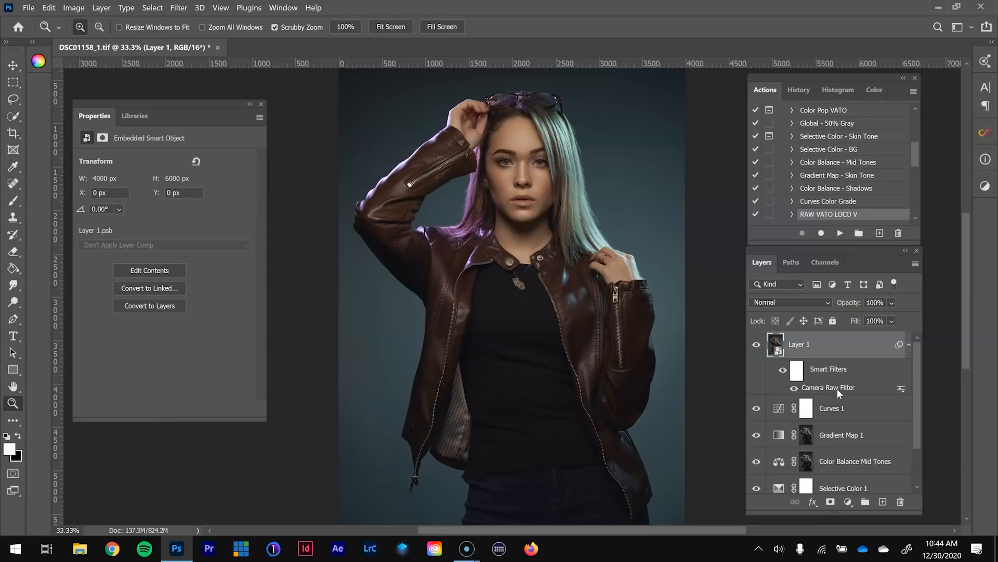
click(853, 213)
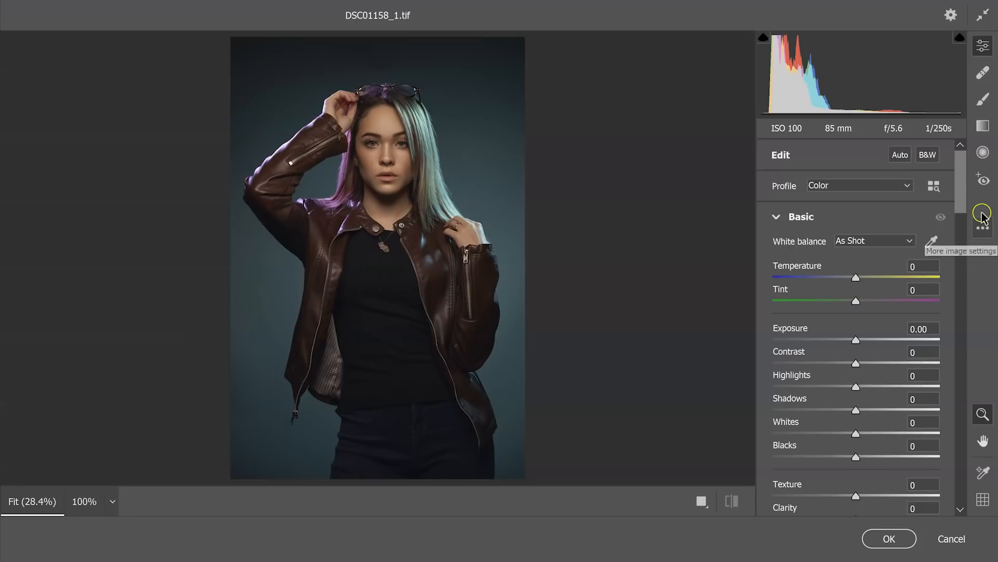
click(984, 211)
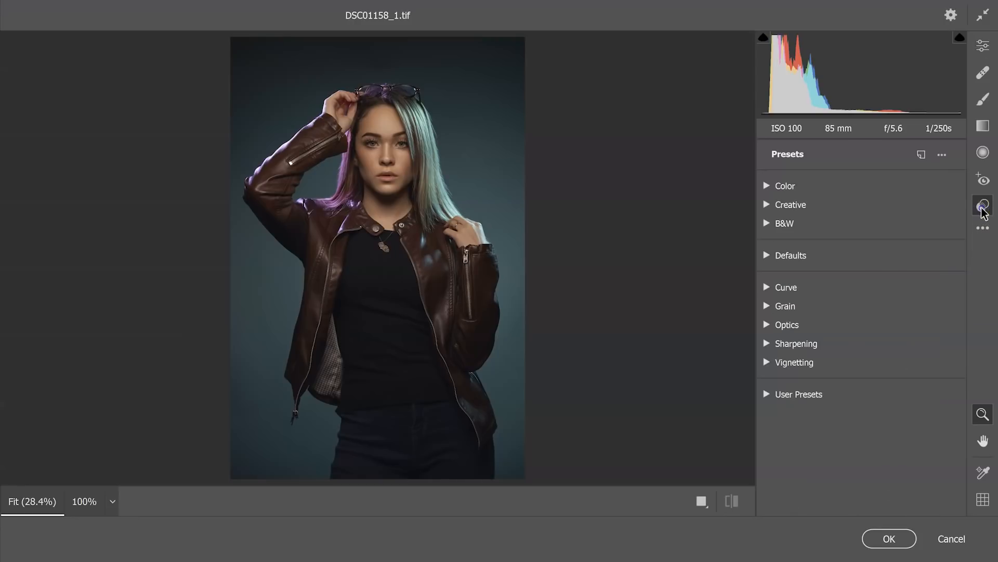
click(766, 395)
scroll(812, 398, down, 10)
scroll(814, 403, down, 2)
scroll(814, 404, up, 5)
click(829, 309)
- Review the preset's Basic, Curve and Detail settings, including exposure, contrast, clarity and sharpening
click(983, 49)
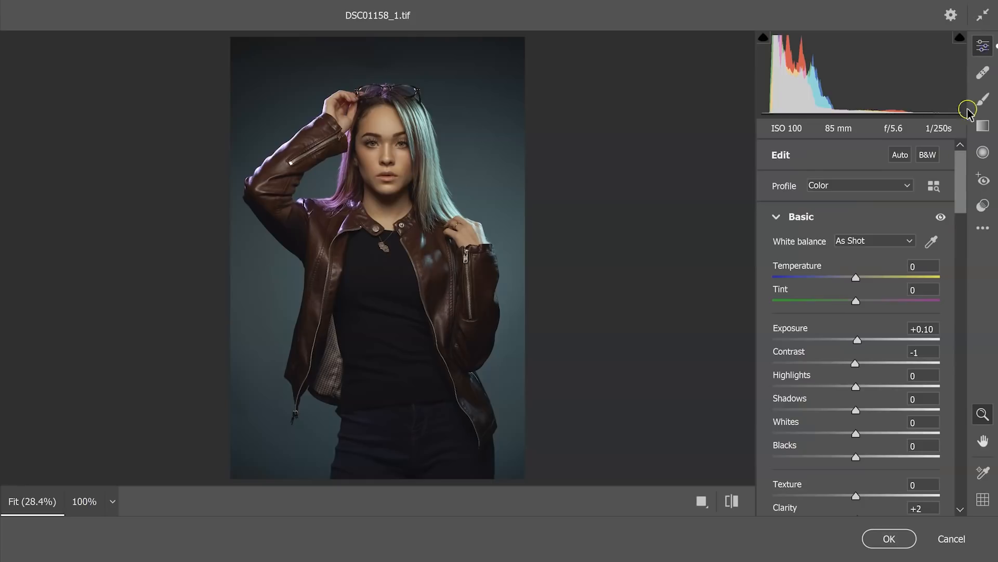
scroll(963, 189, down, 2)
scroll(962, 197, down, 3)
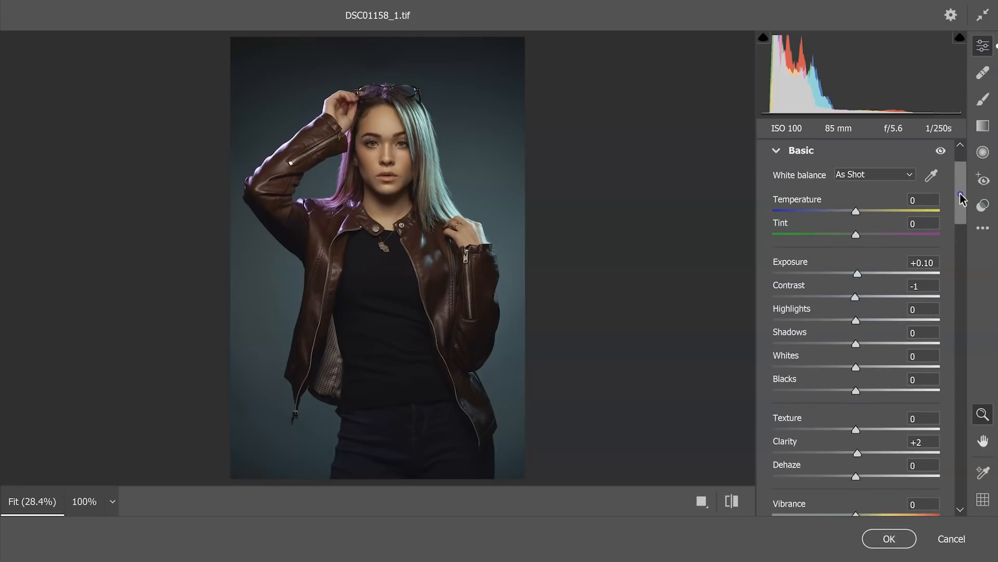
click(928, 210)
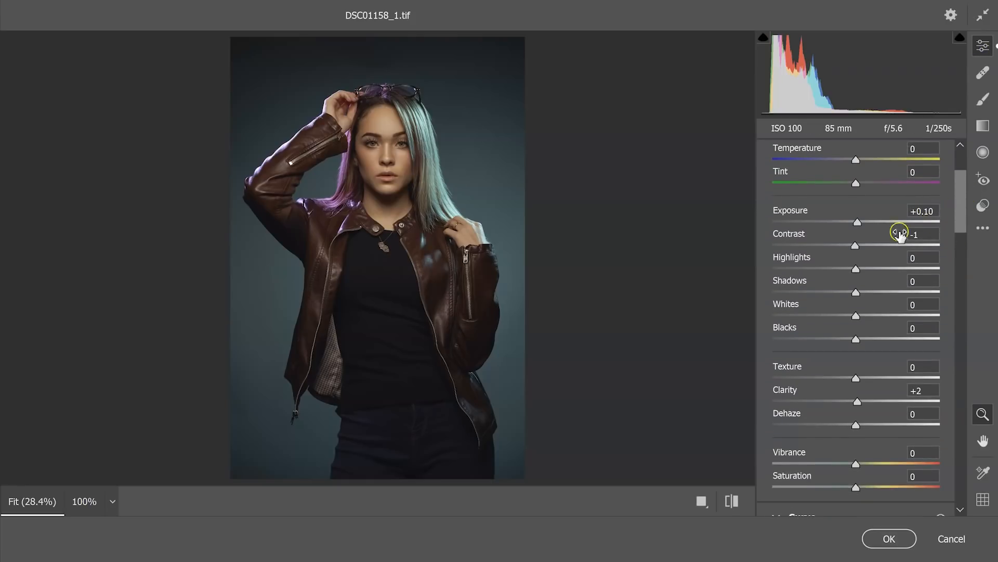
drag(959, 216, 955, 260)
scroll(955, 260, down, 4)
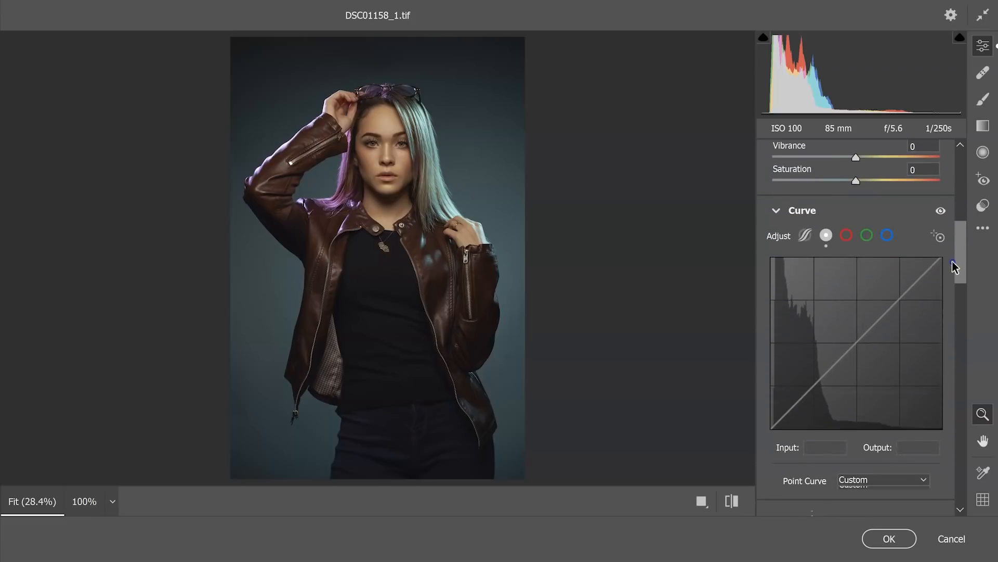
click(966, 245)
drag(966, 246, 960, 288)
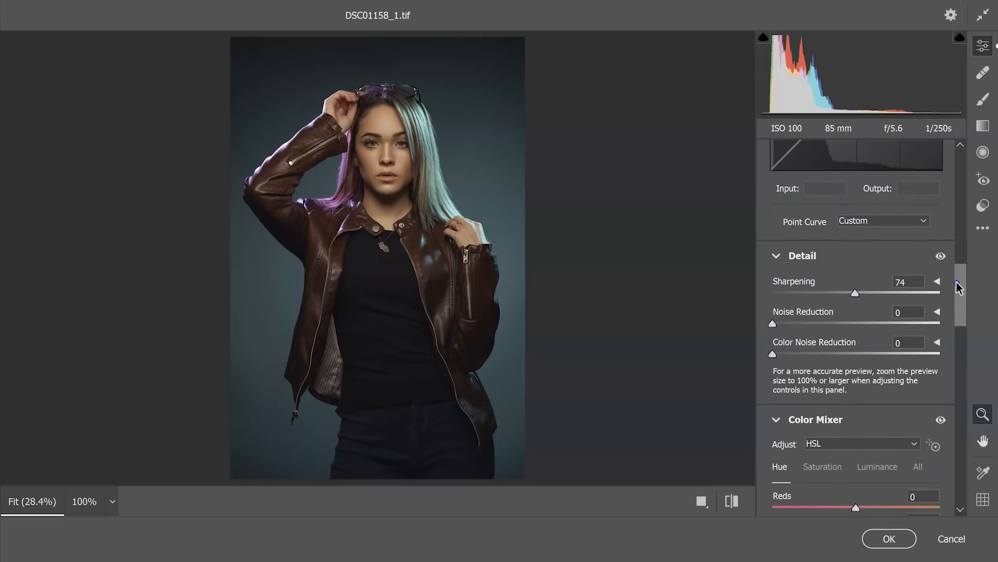
click(909, 282)
- Review the Color Mixer's Hue, Luminance and Saturation adjustments
drag(961, 295, 957, 327)
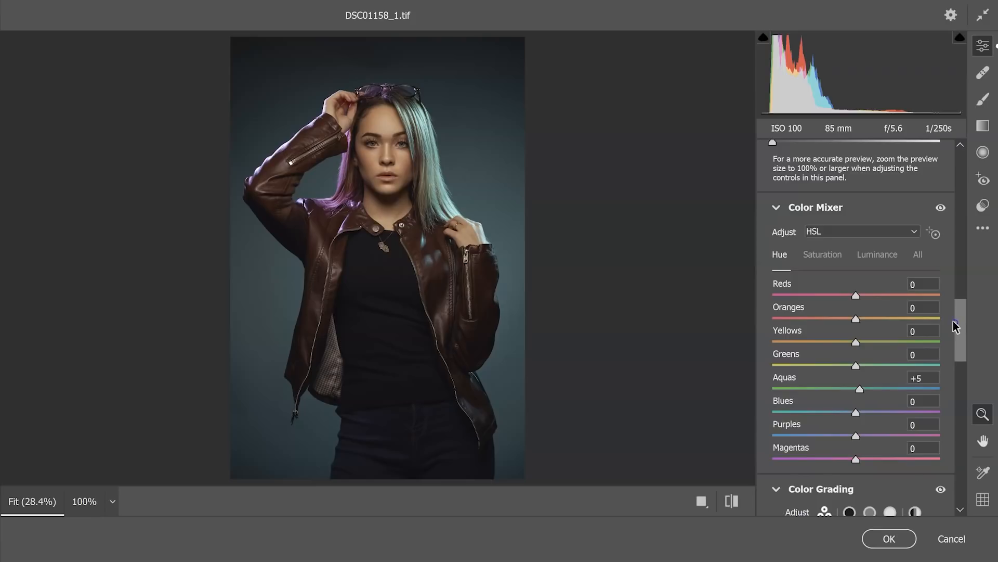
click(883, 256)
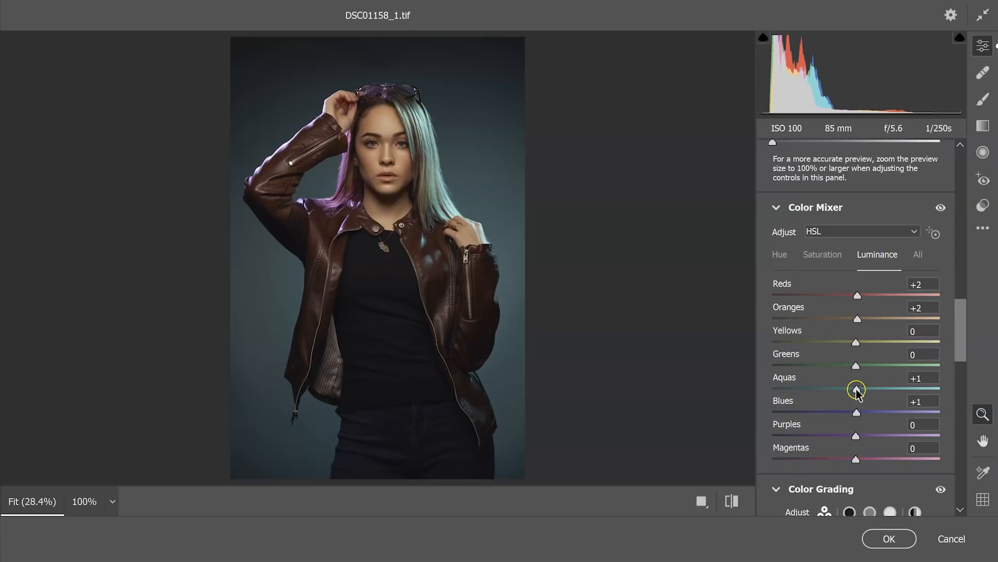
click(824, 257)
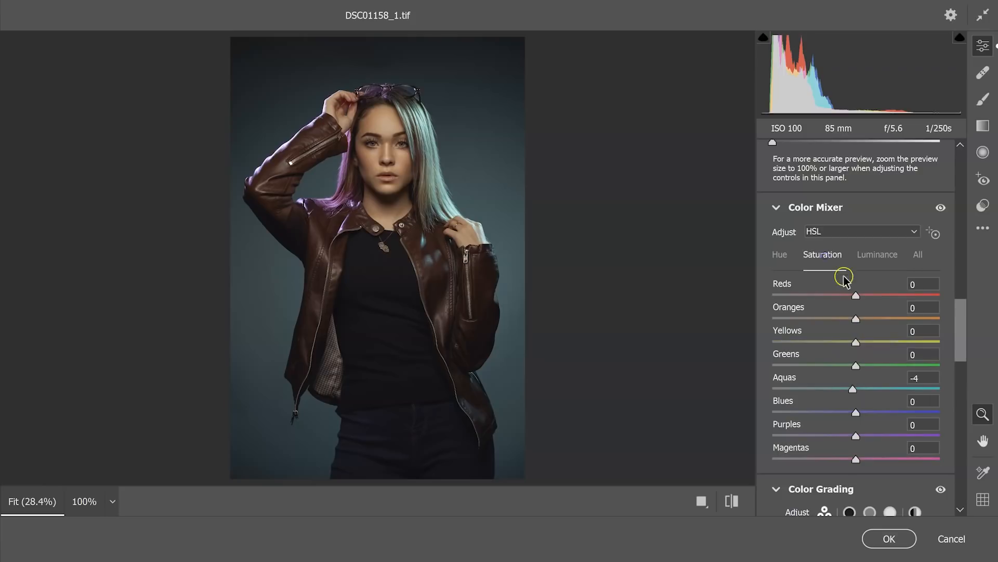
click(780, 257)
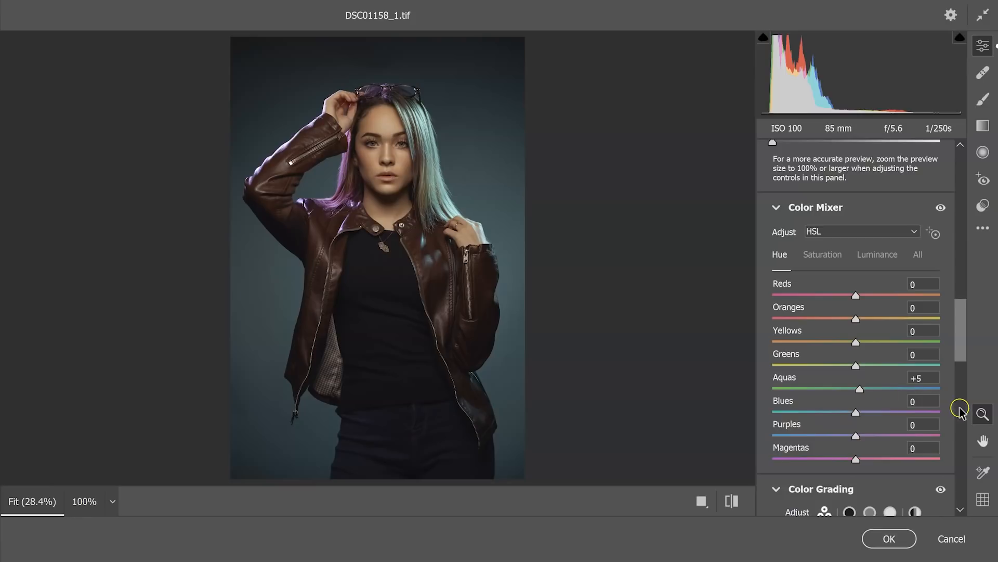
- Examine the Color Grading settings for the Shadows and the Highlights
drag(960, 346, 960, 399)
click(849, 173)
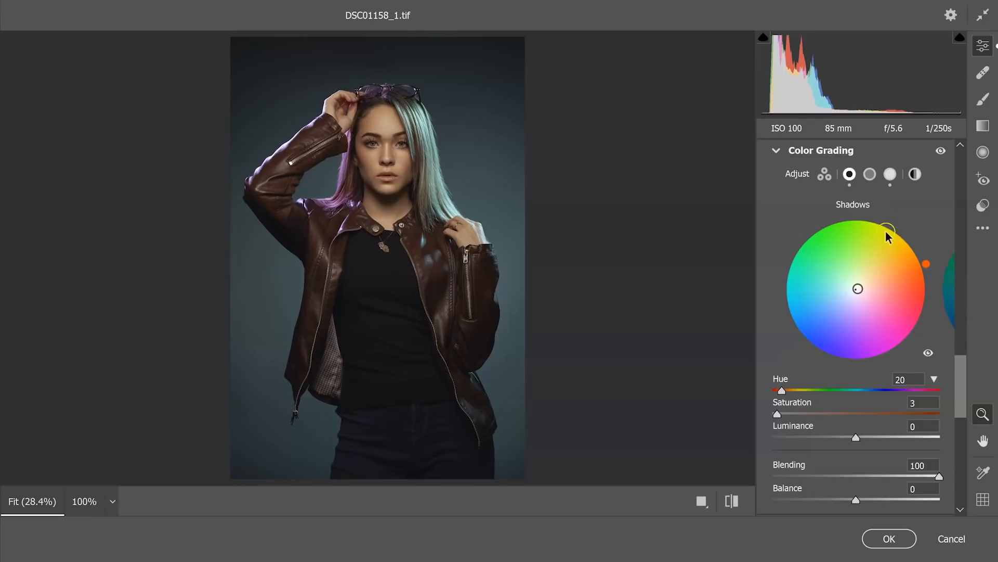
click(891, 174)
click(891, 401)
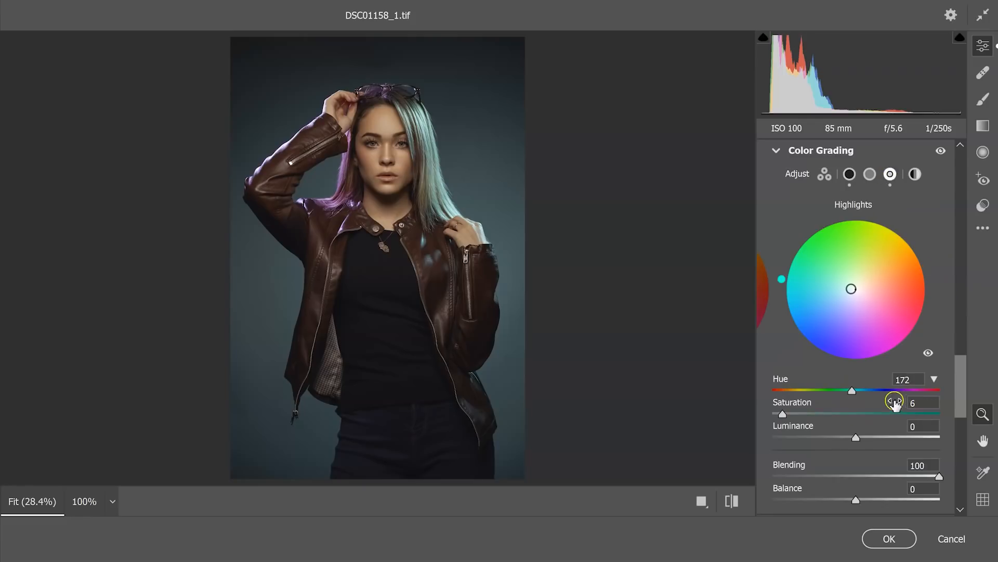
- Review the Effects grain and the Calibration settings, and adjust the Blue Primary Hue
drag(961, 379, 948, 437)
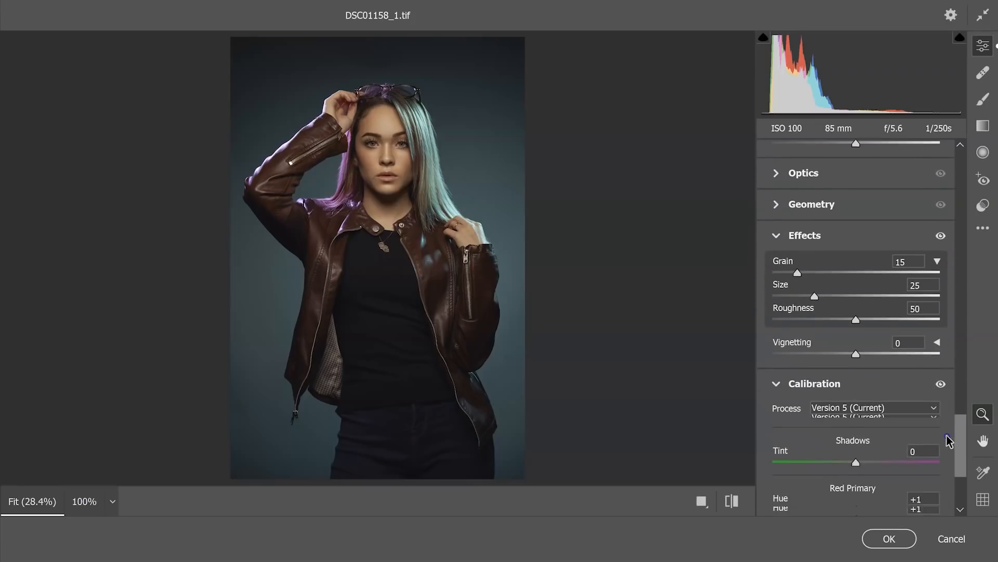
click(901, 248)
click(912, 295)
drag(963, 416, 960, 468)
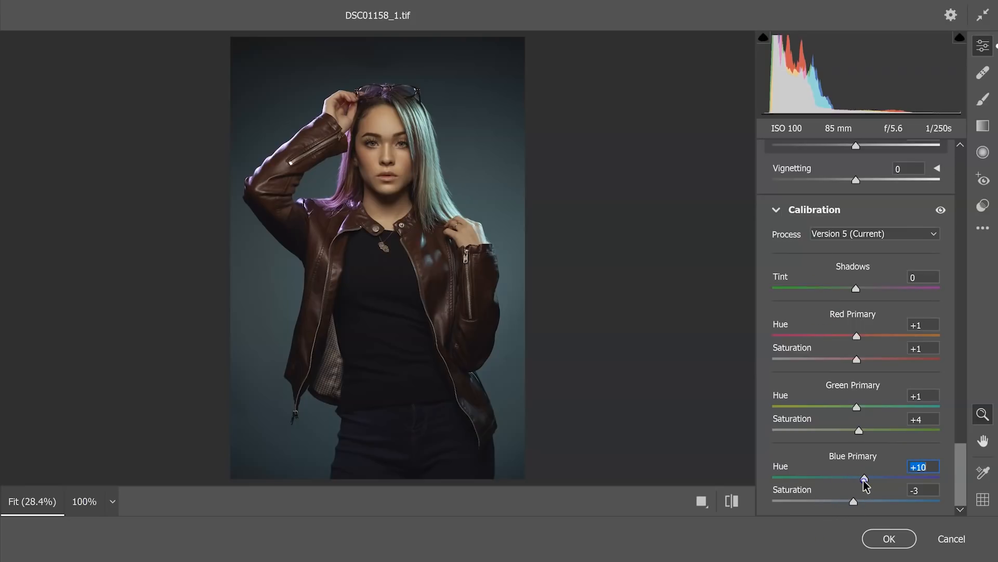
mouse_move(870, 480)
mouse_down()
mouse_move(861, 481)
mouse_move(868, 475)
mouse_up()
- Set the Camera Raw Contrast to +3 and apply the filter to Layer 1
drag(961, 472, 957, 183)
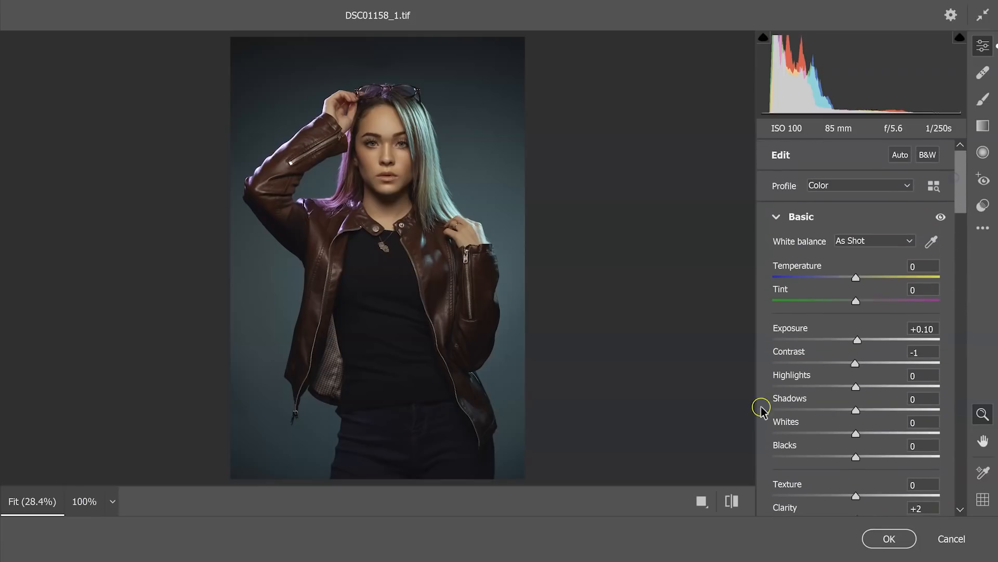
drag(855, 363, 861, 368)
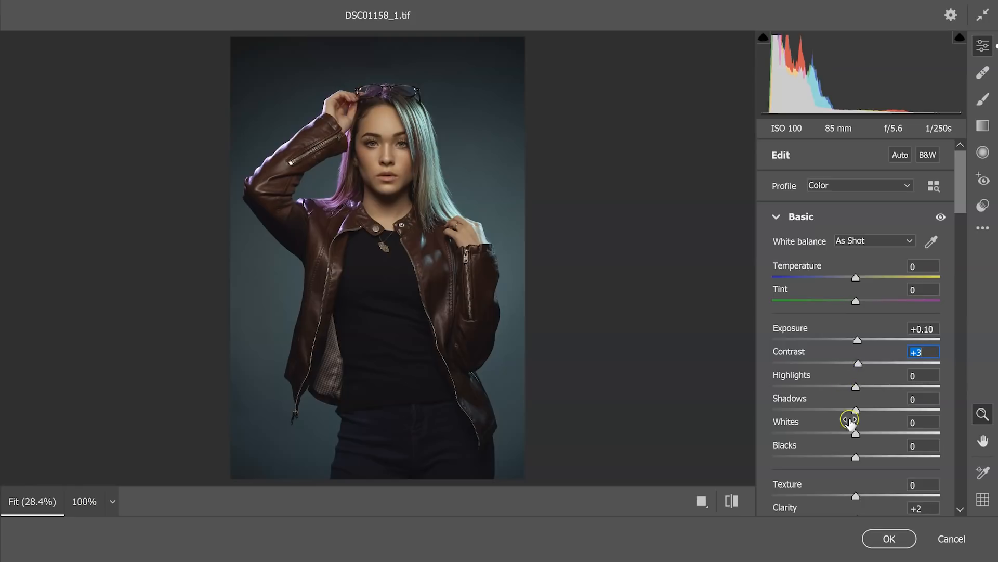
click(896, 537)
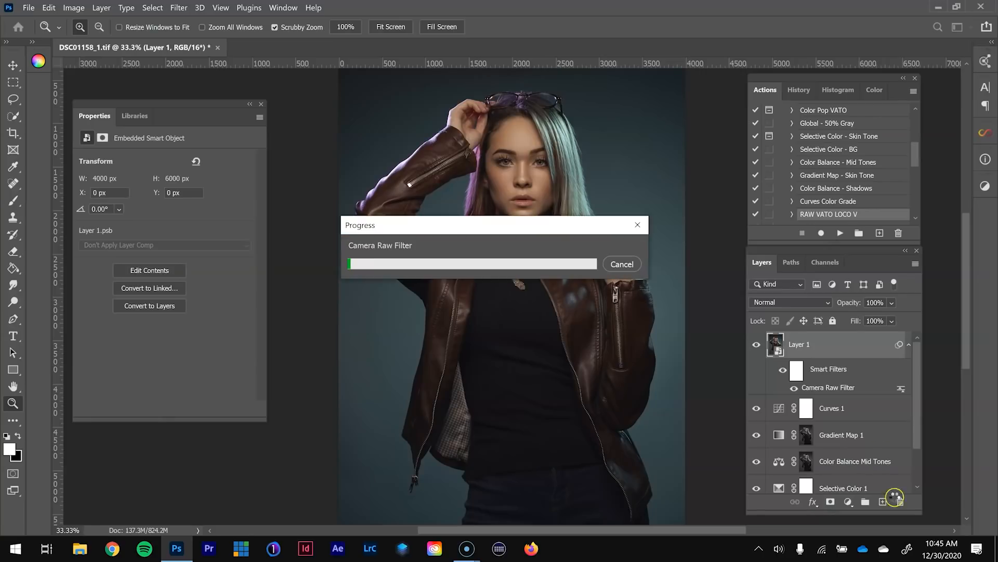
- Compare the portrait with and without the Camera Raw filtered Layer 1, both in full and closer on the face
click(754, 344)
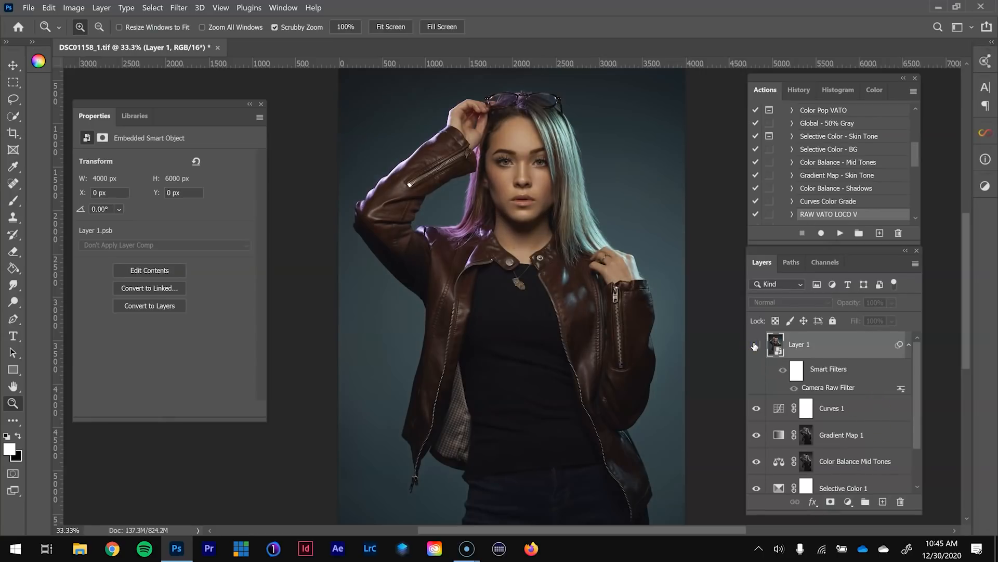
click(754, 344)
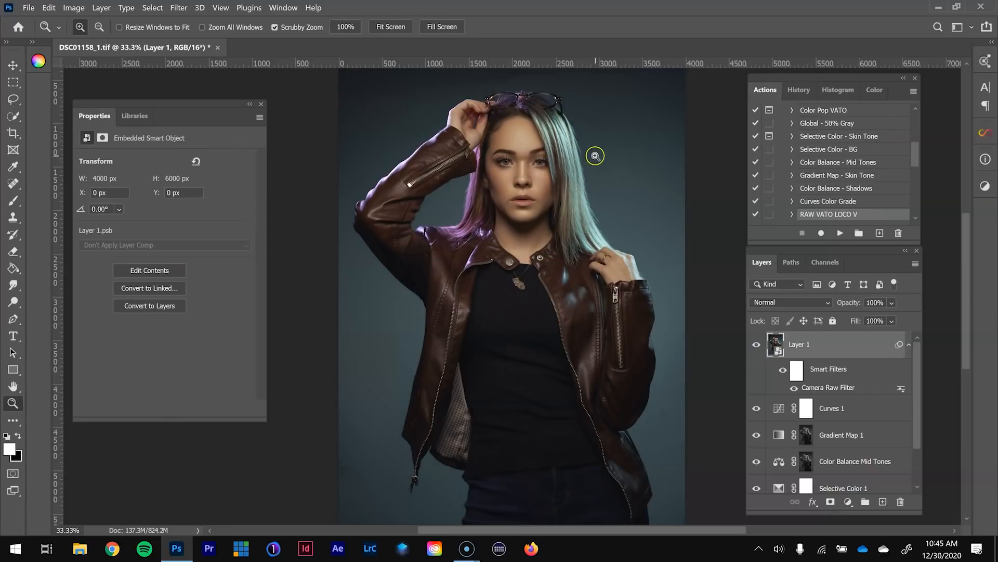
click(534, 126)
drag(533, 125, 551, 195)
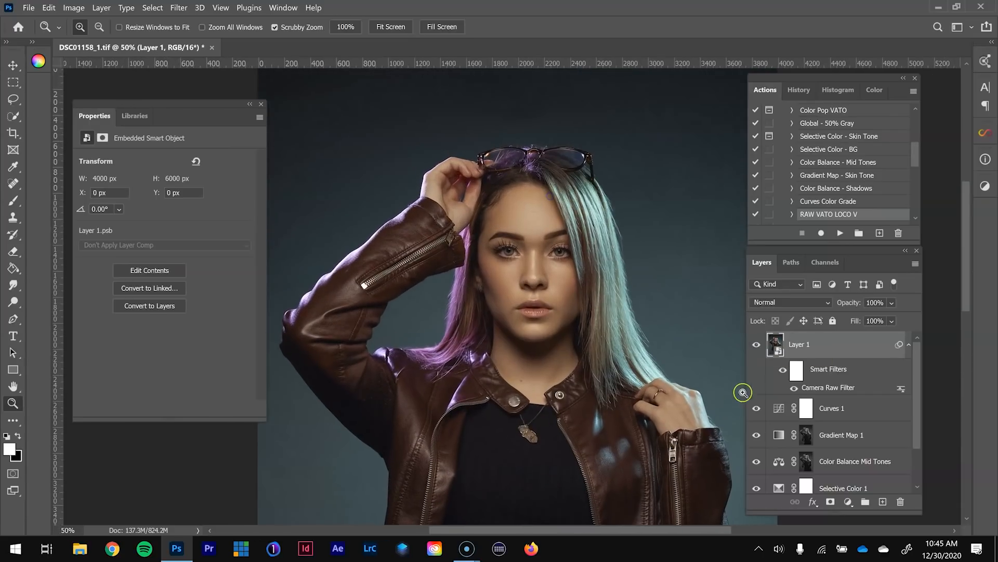
click(754, 344)
click(756, 345)
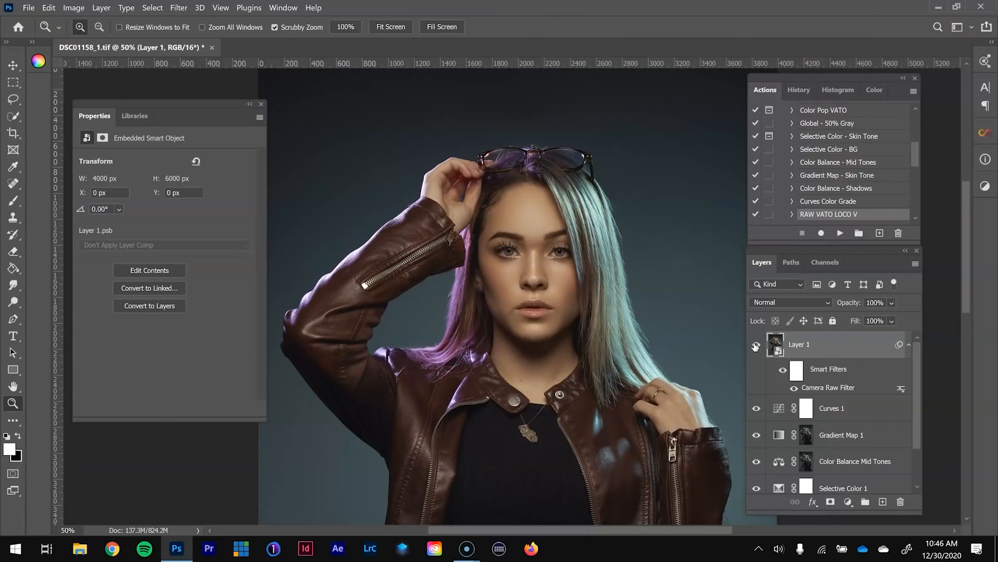
- Run the Red Lum action to add a masked Black & White adjustment in Soft Light at 70% opacity above Layer 1
key(ctrl+minus)
key(ctrl+minus)
key(ctrl+minus)
key(ctrl+plus)
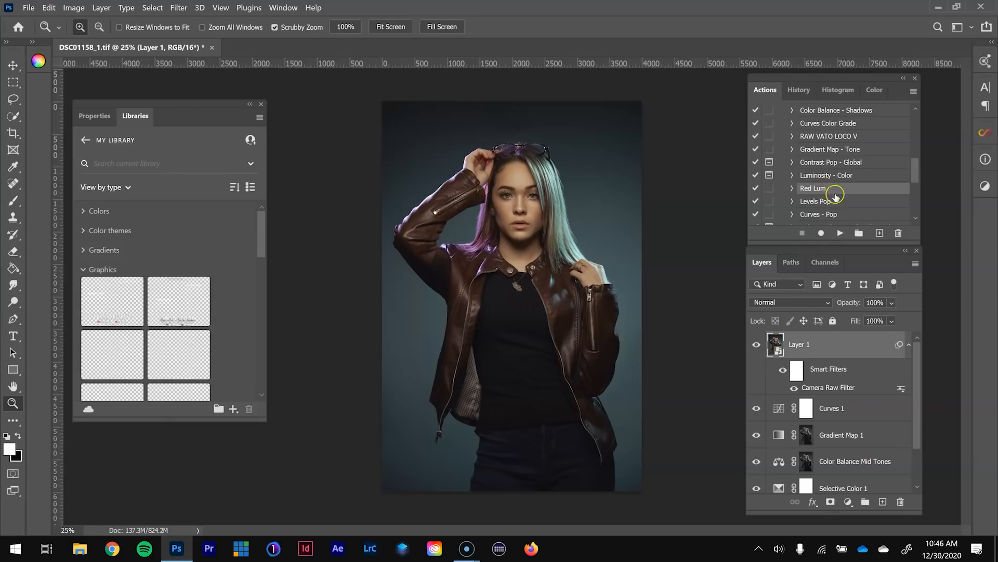
click(840, 234)
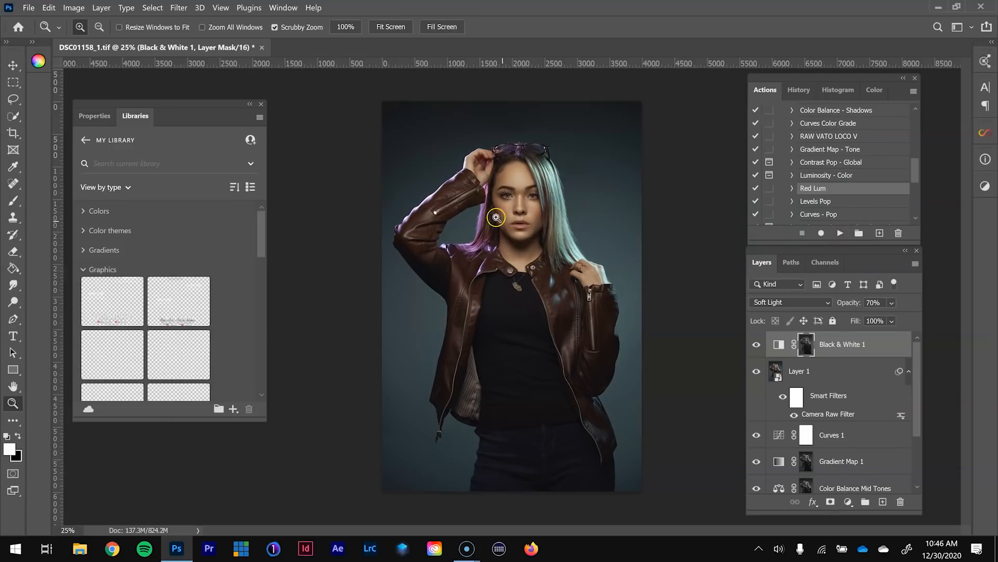
- Compare the face with and without the Black & White 1 adjustment at closer range
click(522, 178)
click(522, 178)
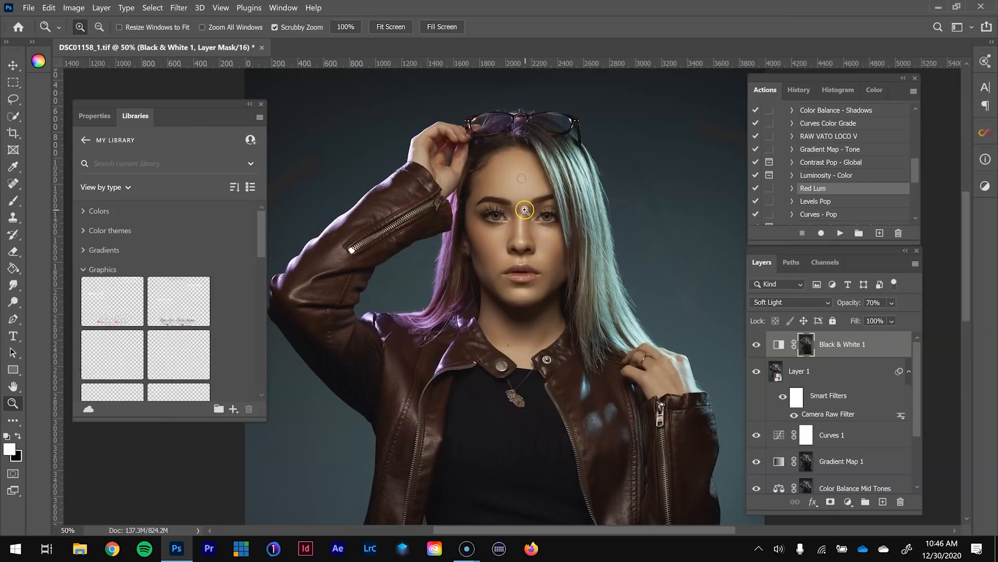
click(758, 345)
click(758, 344)
click(757, 346)
click(757, 346)
- Set the Black & White 1 layer's opacity to 60%
click(892, 302)
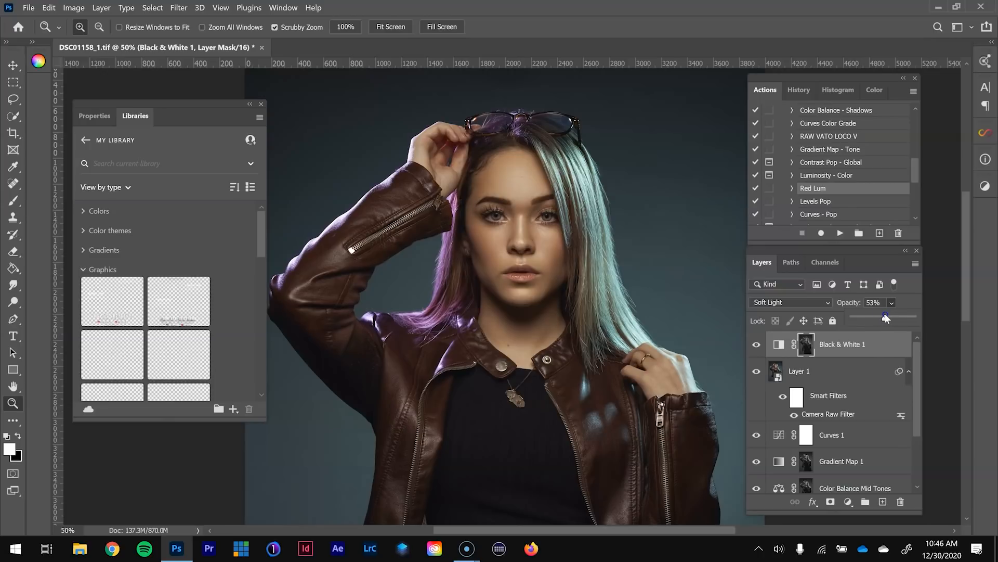
click(756, 346)
click(757, 346)
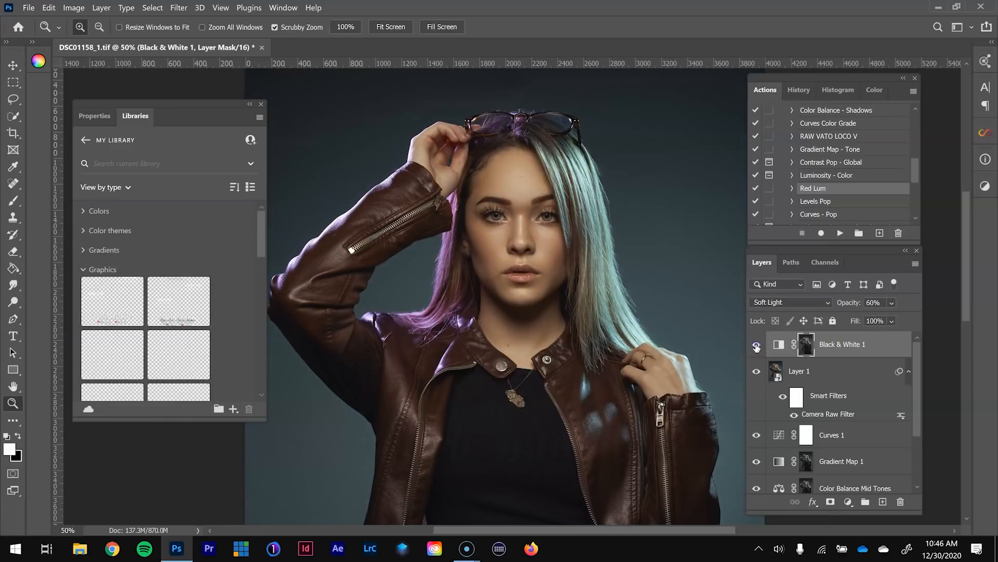
- Examine the facial contrast at 100% zoom with the Black & White 1 layer hidden and shown
click(757, 345)
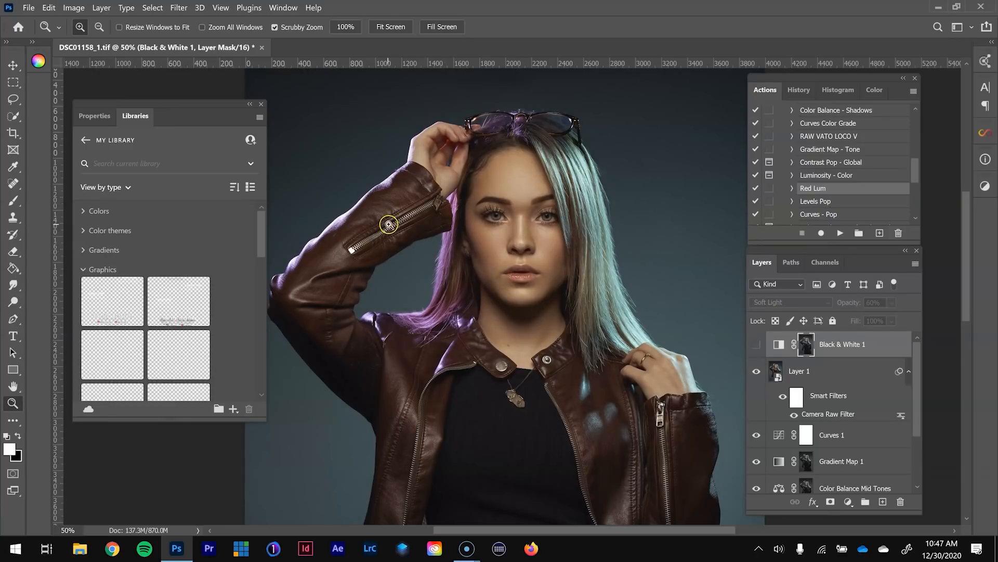
click(523, 171)
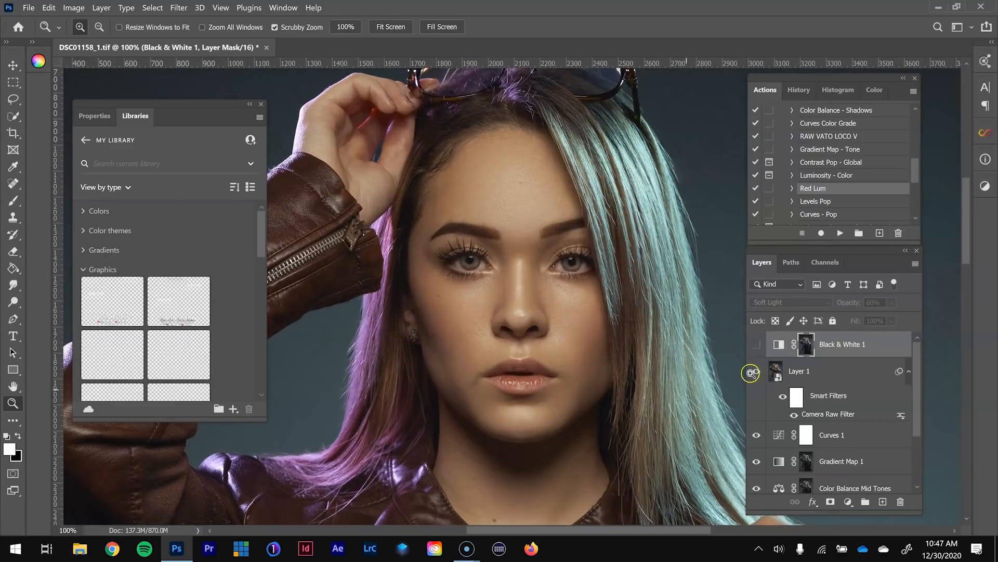
click(757, 345)
click(758, 346)
click(758, 346)
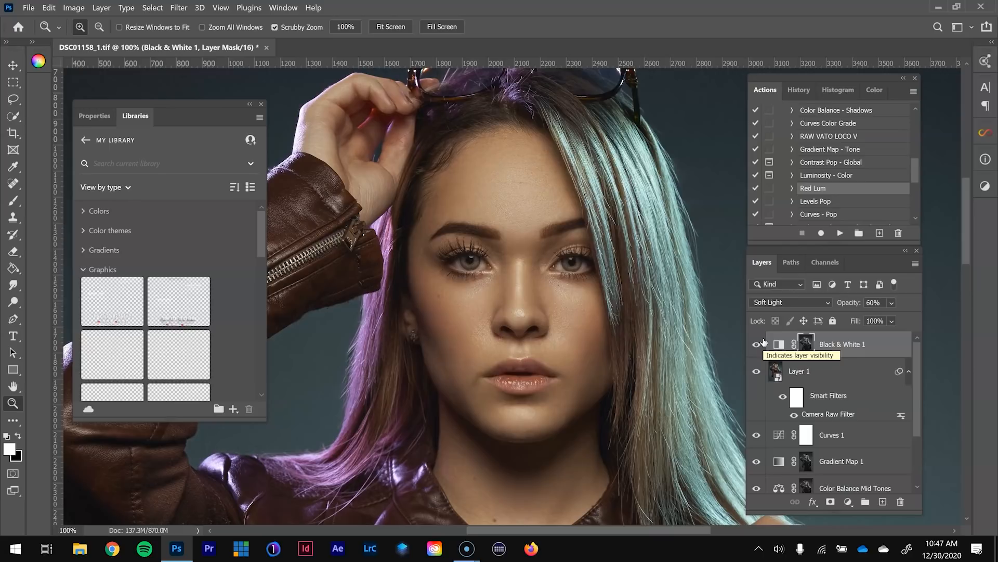
- Add a Levels adjustment layer above Black & White 1
key(ctrl+minus)
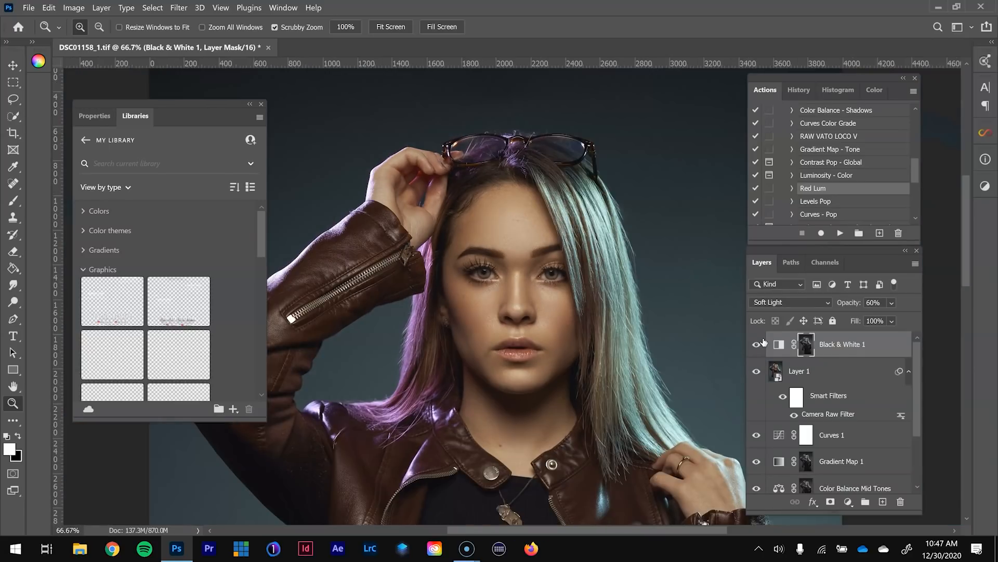
key(ctrl+minus)
key(ctrl+minus)
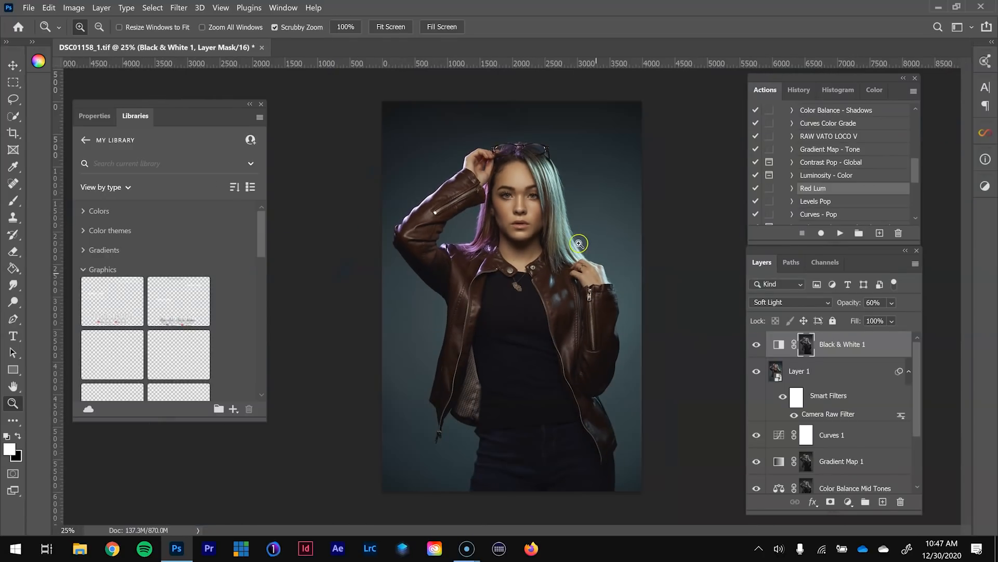
click(515, 177)
drag(612, 354, 617, 316)
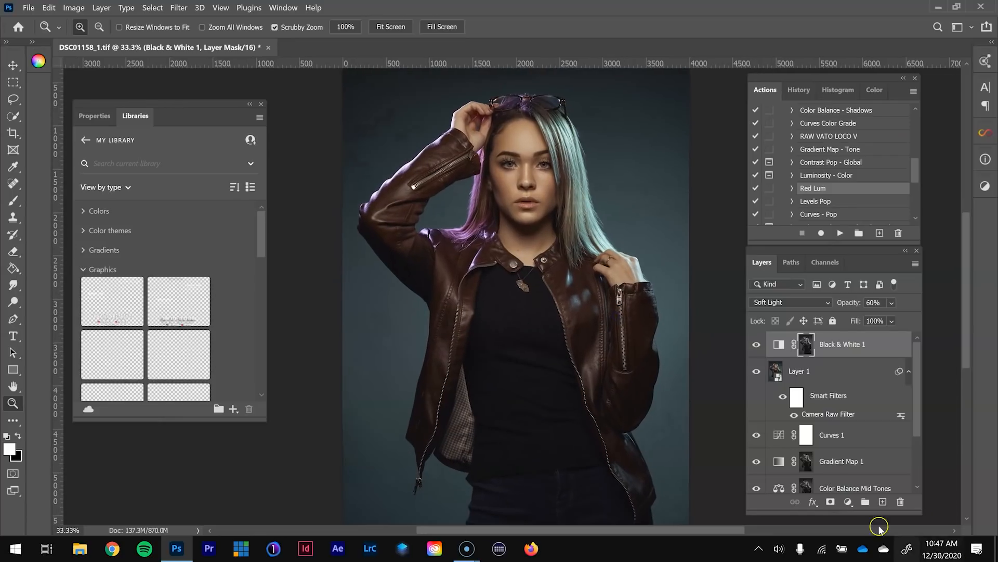
click(848, 501)
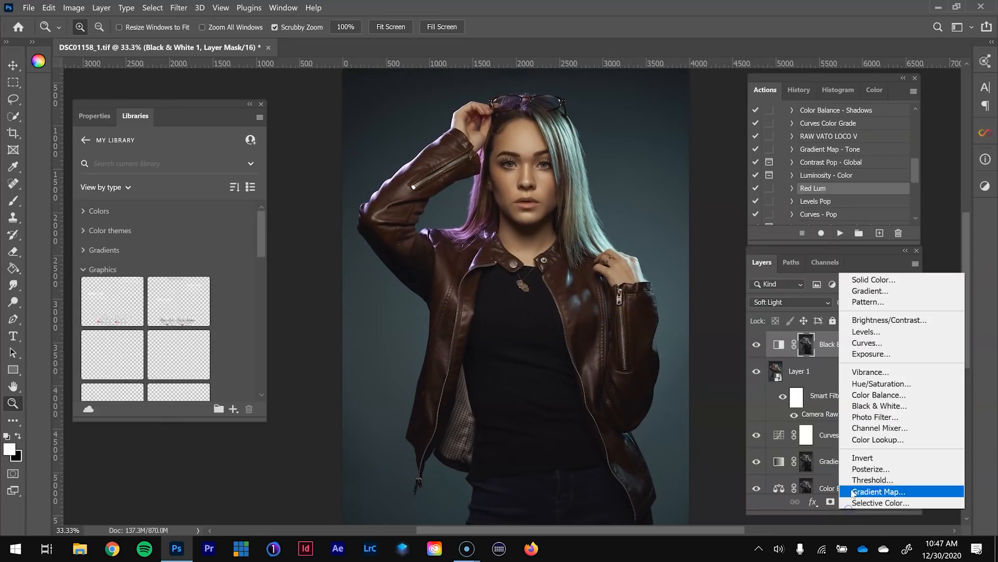
click(858, 333)
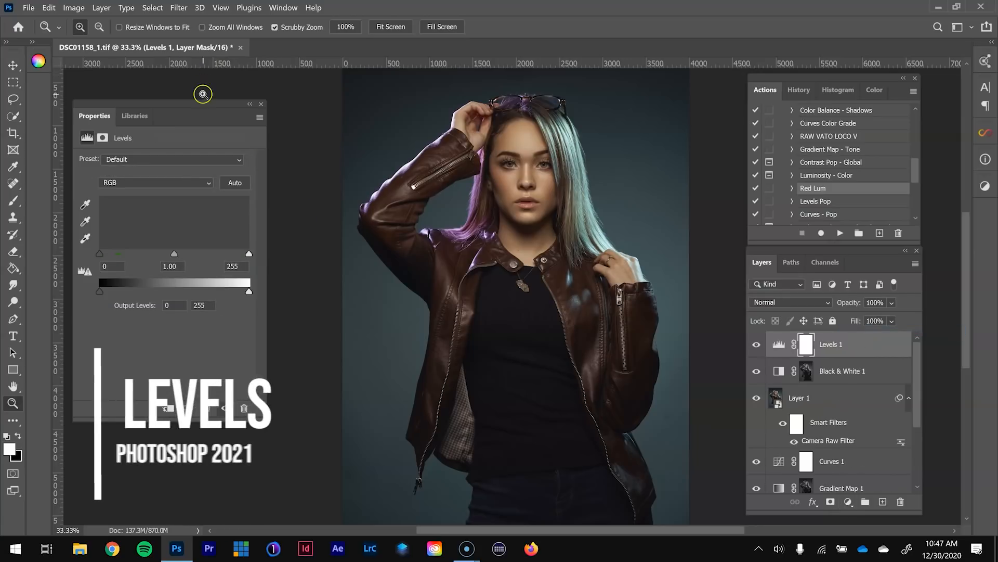
- Set the Levels input white point to 246 and the input black point to 2 on the RGB channel
drag(212, 109, 252, 113)
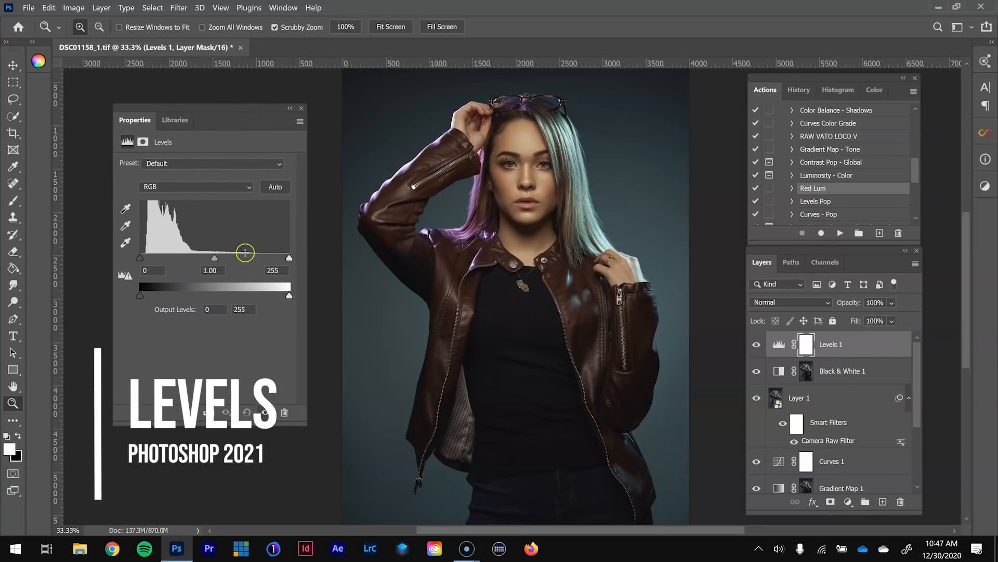
mouse_move(289, 257)
mouse_down()
mouse_move(250, 252)
mouse_move(285, 257)
mouse_up()
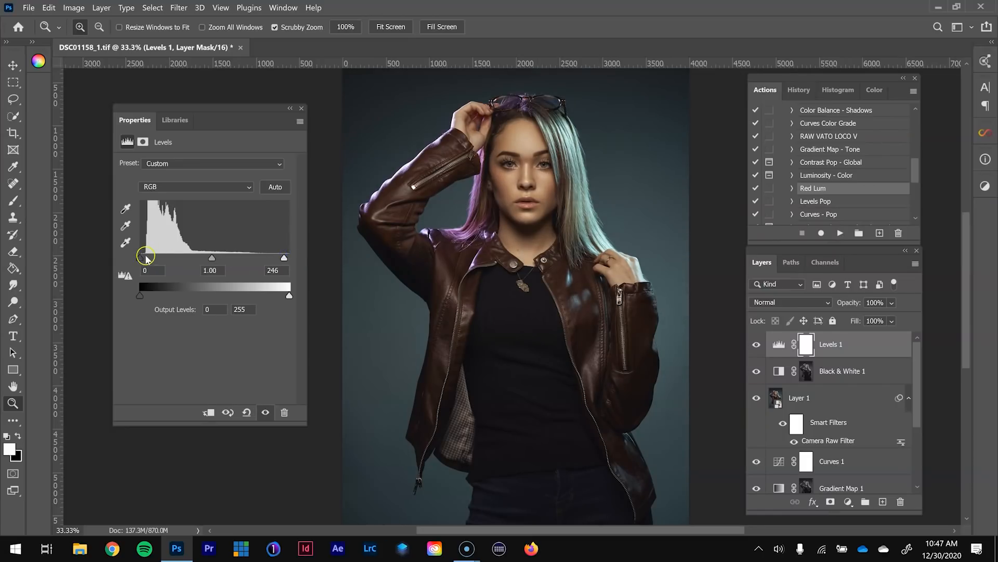
drag(142, 260, 137, 259)
- Compare the portrait with and without the Levels 1 adjustment, including a closer view of the face
click(756, 346)
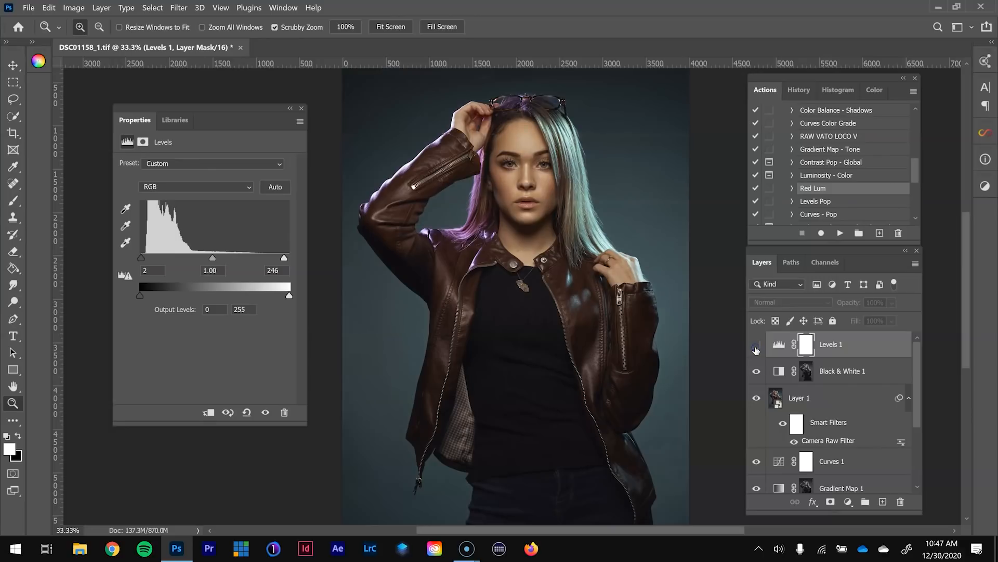
click(757, 348)
click(757, 347)
click(558, 144)
click(757, 347)
click(757, 346)
click(757, 346)
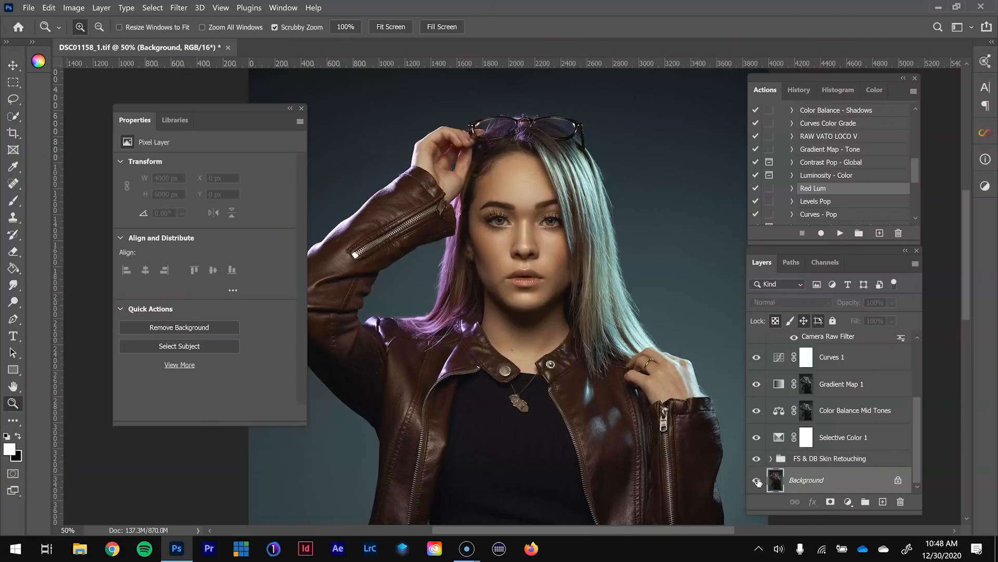
- Compare the original Background alone with the complete retouched and graded layer stack, close up and in full view
scroll(805, 429, up, 4)
scroll(805, 430, down, 4)
key(alt)
alt+click(756, 481)
alt+click(756, 481)
alt+click(757, 481)
alt+click(757, 481)
key(ctrl+minus)
key(ctrl+minus)
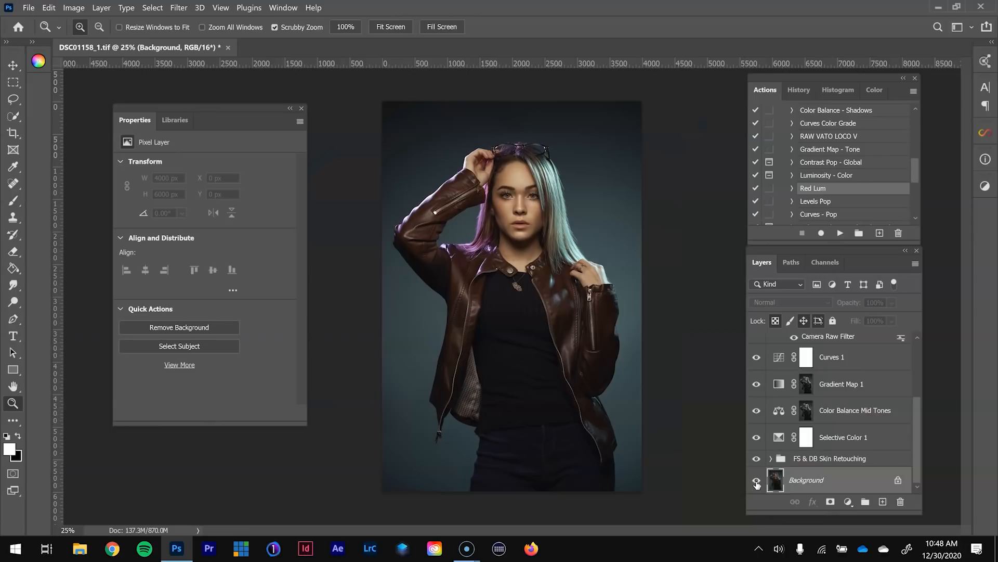
key(alt)
alt+click(756, 482)
alt+click(756, 482)
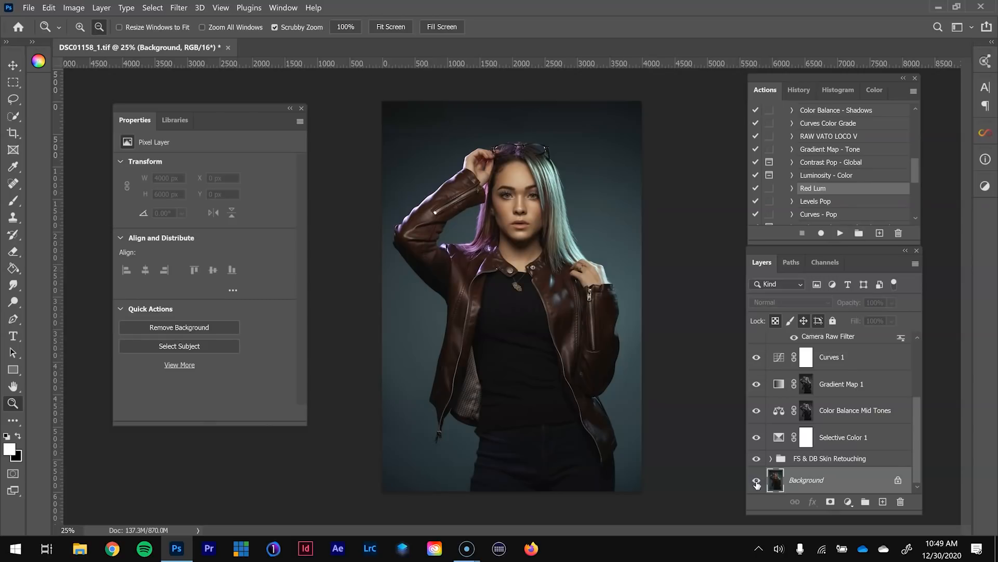